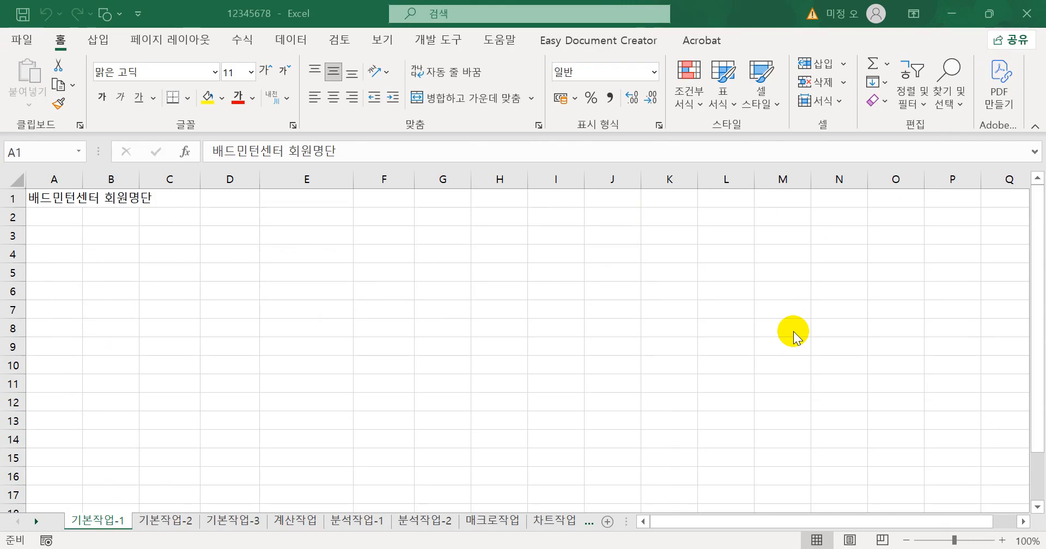
# On the 기본작업-2 sheet, merge and center the title across cells A1:H1.
pyautogui.click(181, 518)
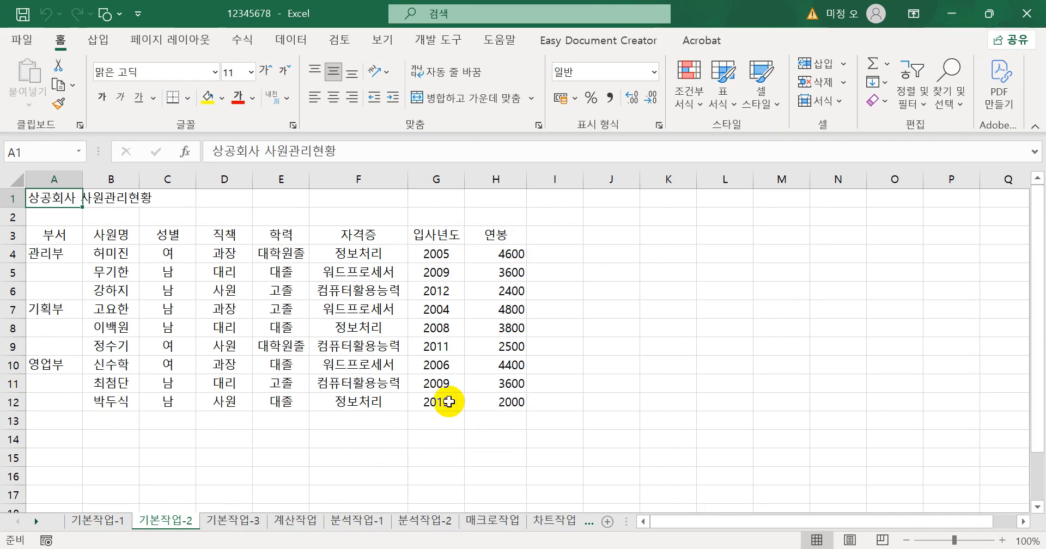
pyautogui.click(513, 197)
pyautogui.moveTo(418, 201); pyautogui.dragTo(18, 201)
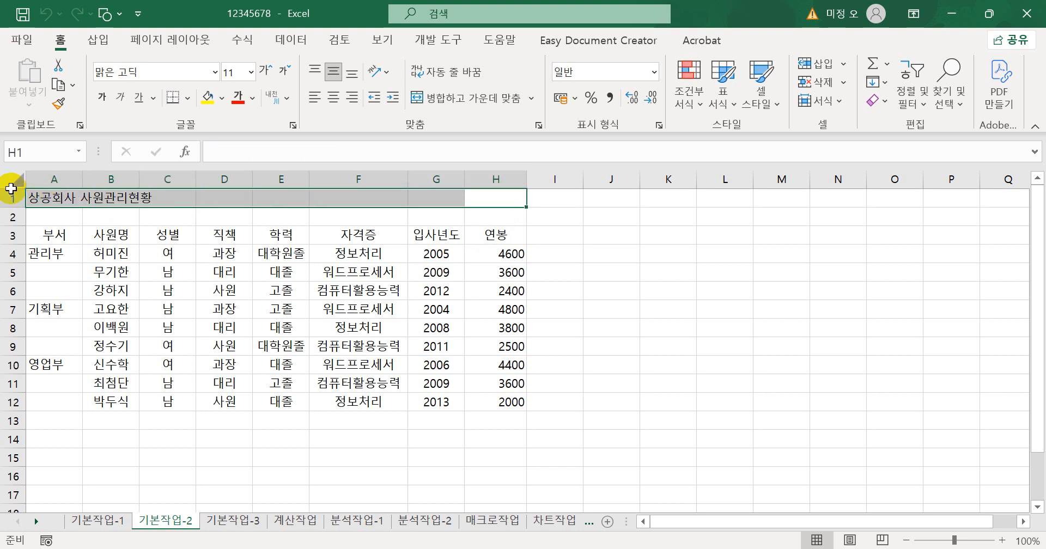
pyautogui.click(436, 98)
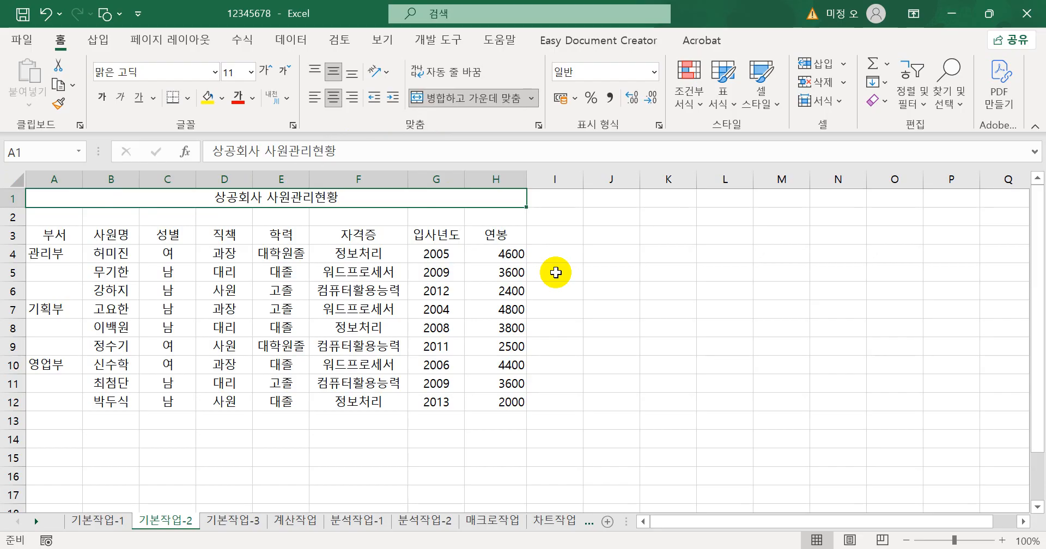
# Set the merged title's font to 궁서체 at size 16.
pyautogui.click(218, 71)
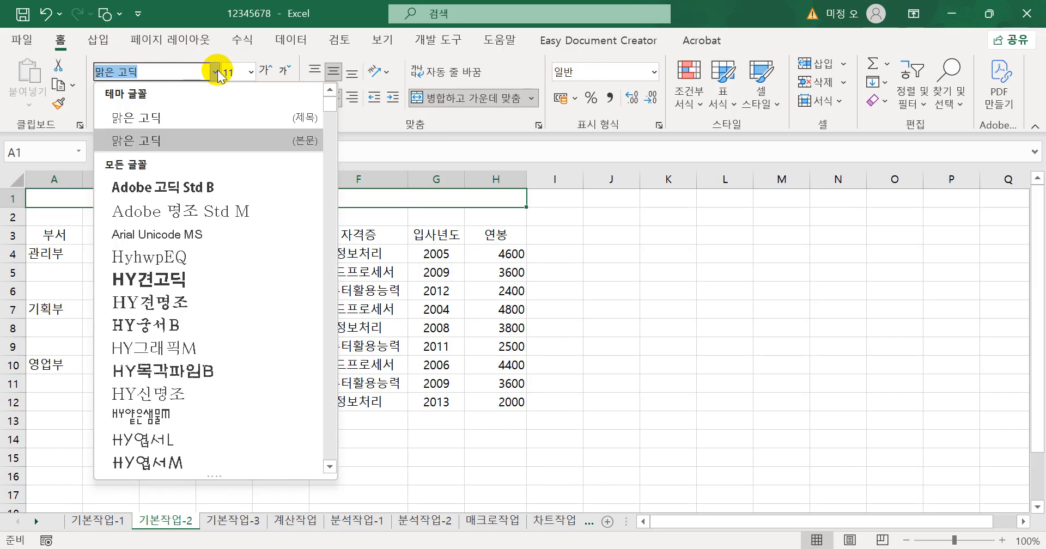
pyautogui.moveTo(330, 101); pyautogui.dragTo(329, 146)
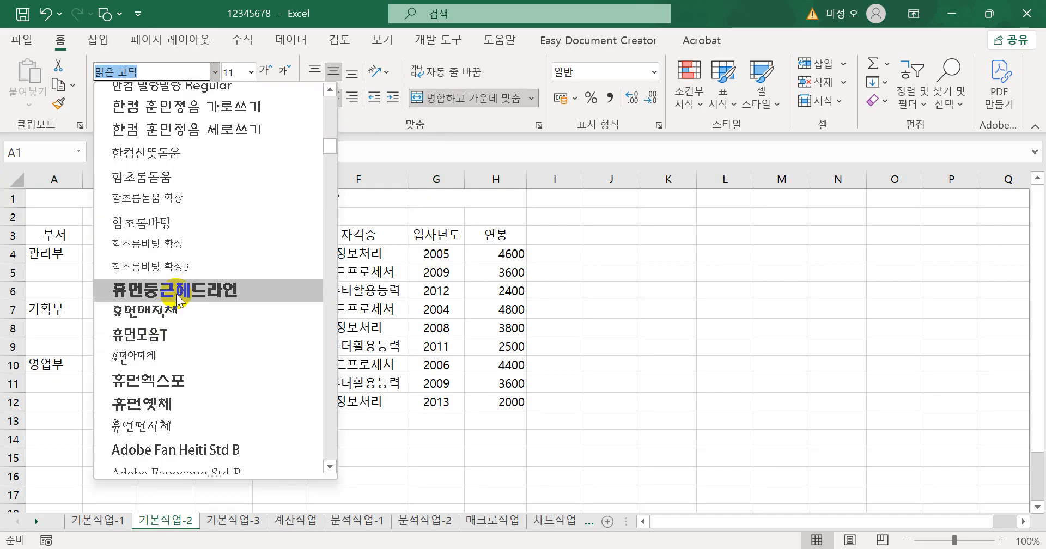
pyautogui.scroll(6, 179, 294)
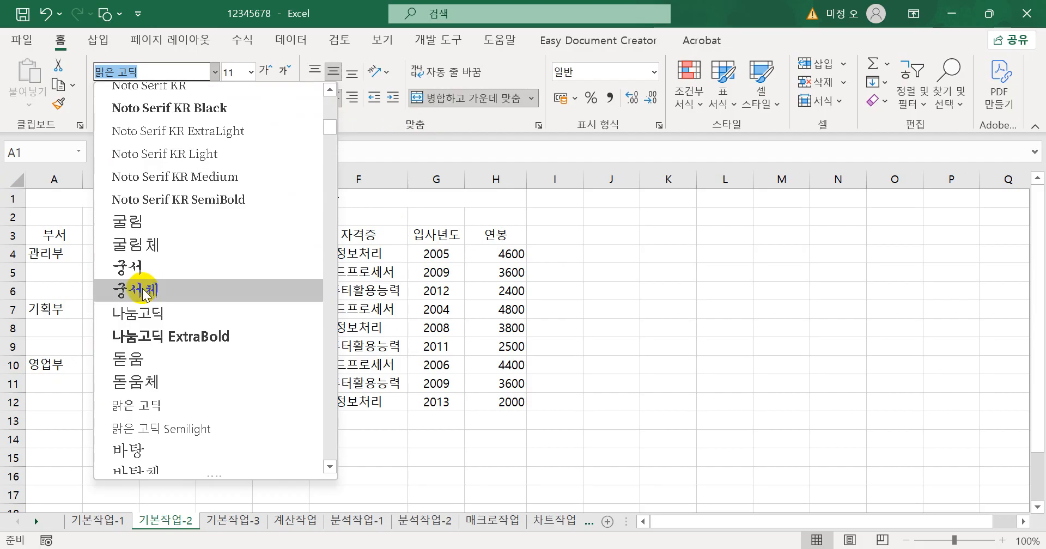
pyautogui.click(146, 295)
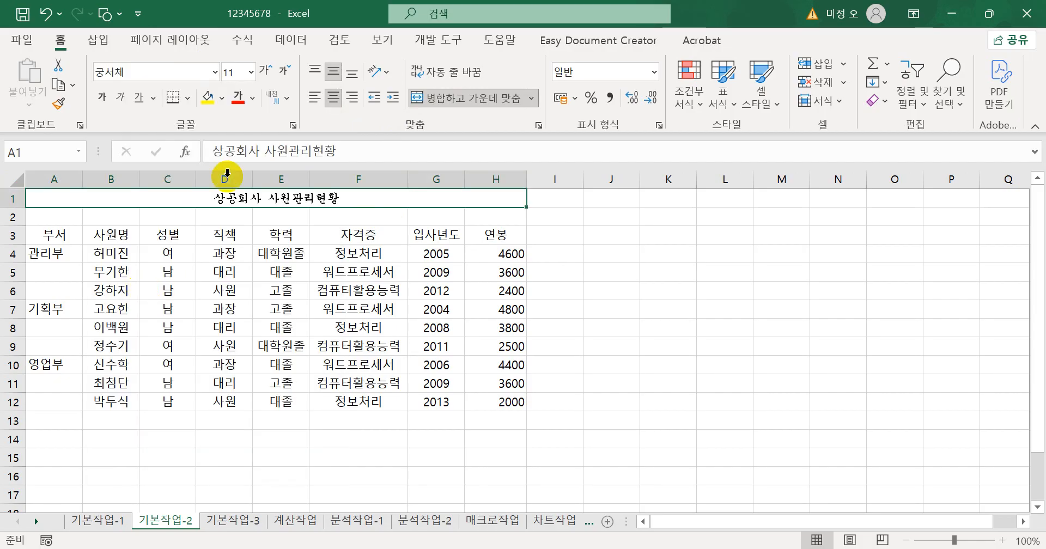
pyautogui.click(250, 72)
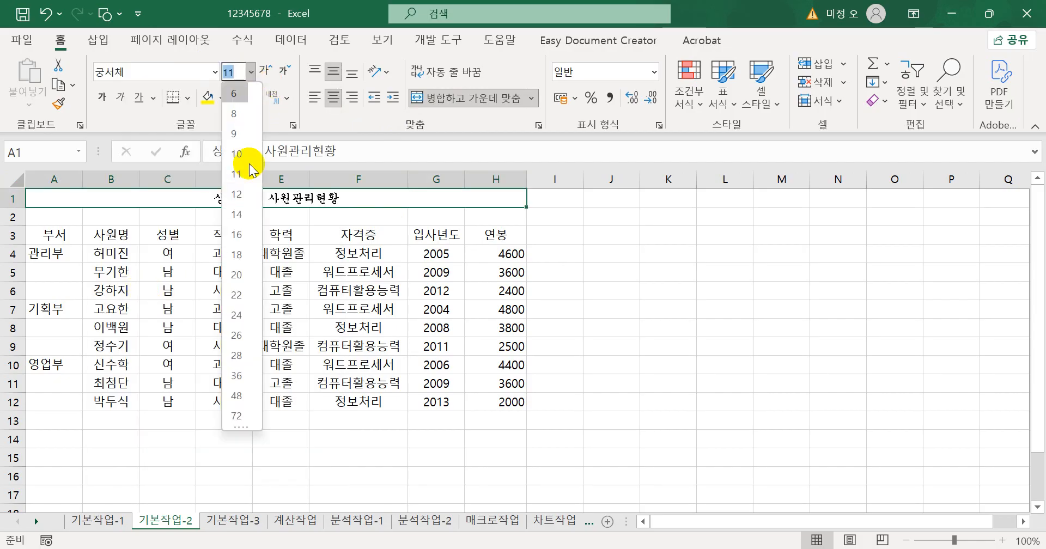
pyautogui.click(240, 226)
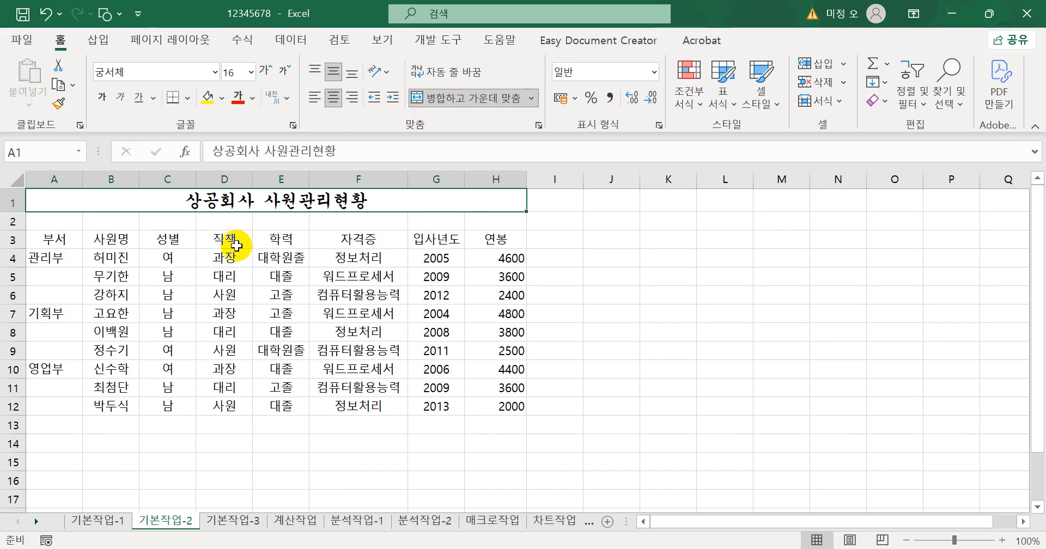
# Make the title in row 1 bold and italic with a single underline.
pyautogui.click(102, 98)
pyautogui.click(122, 99)
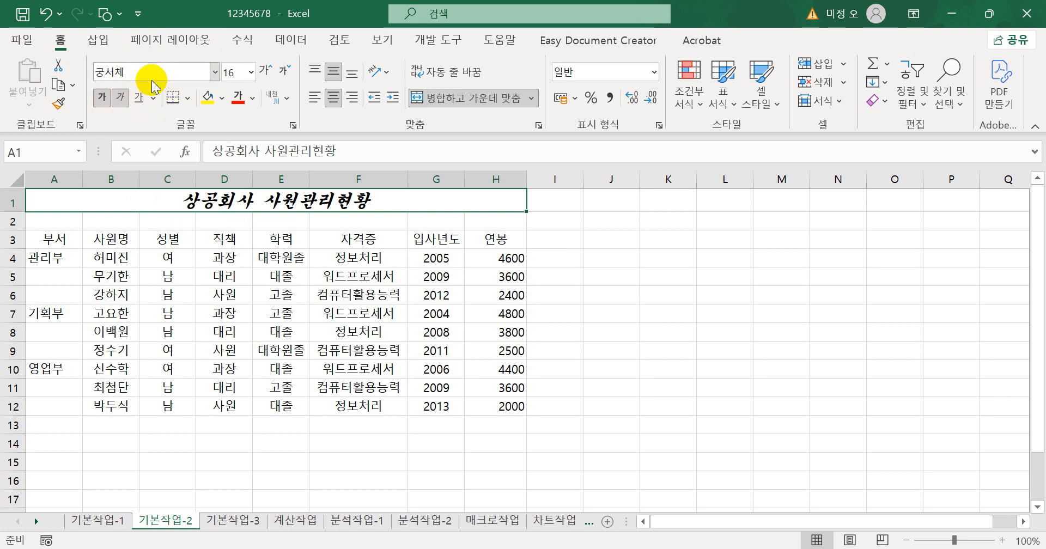
pyautogui.click(155, 99)
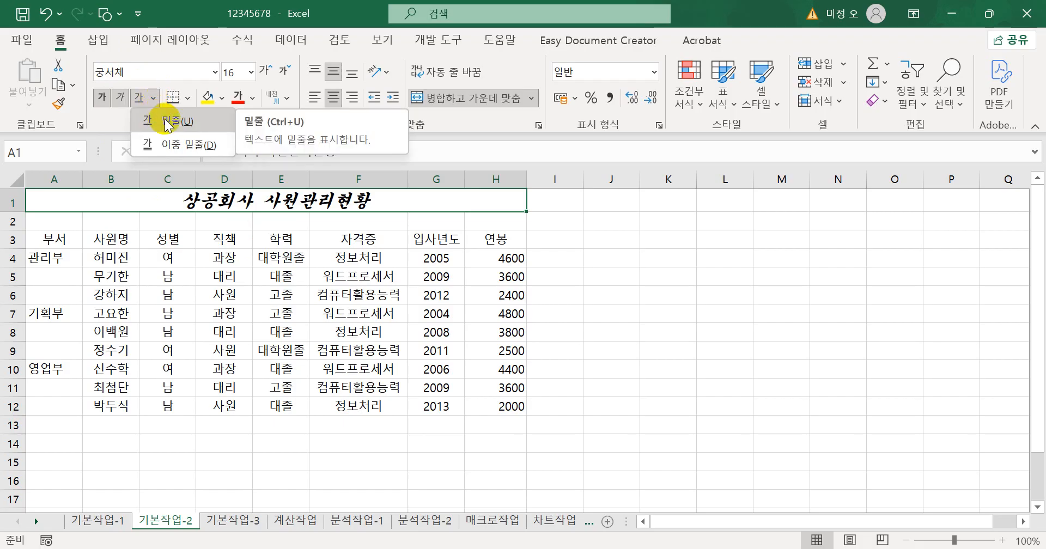
pyautogui.click(168, 120)
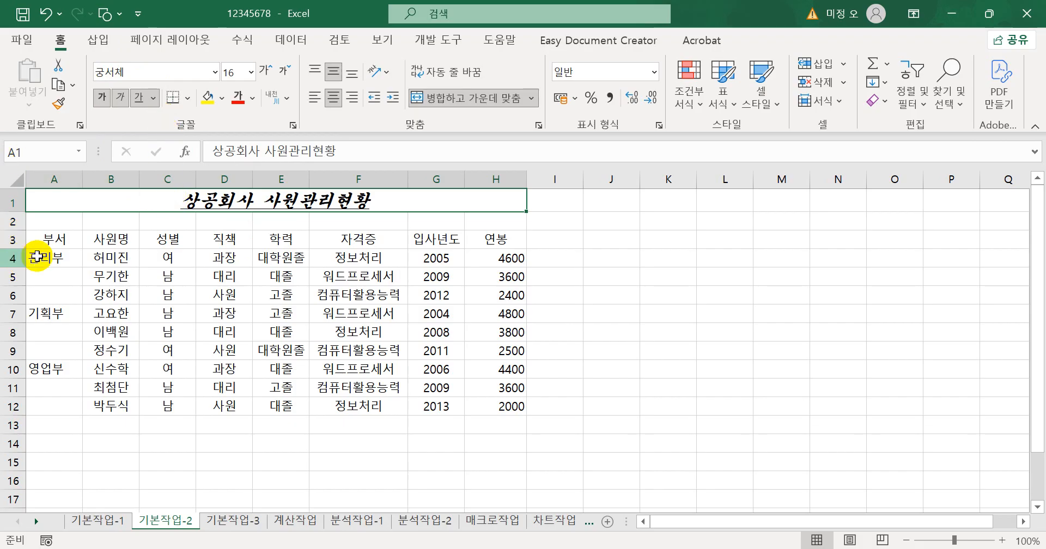
# Merge and center the department cells A4:A6, A7:A9 and A10:A12 as three separate blocks.
pyautogui.moveTo(51, 259); pyautogui.dragTo(51, 296)
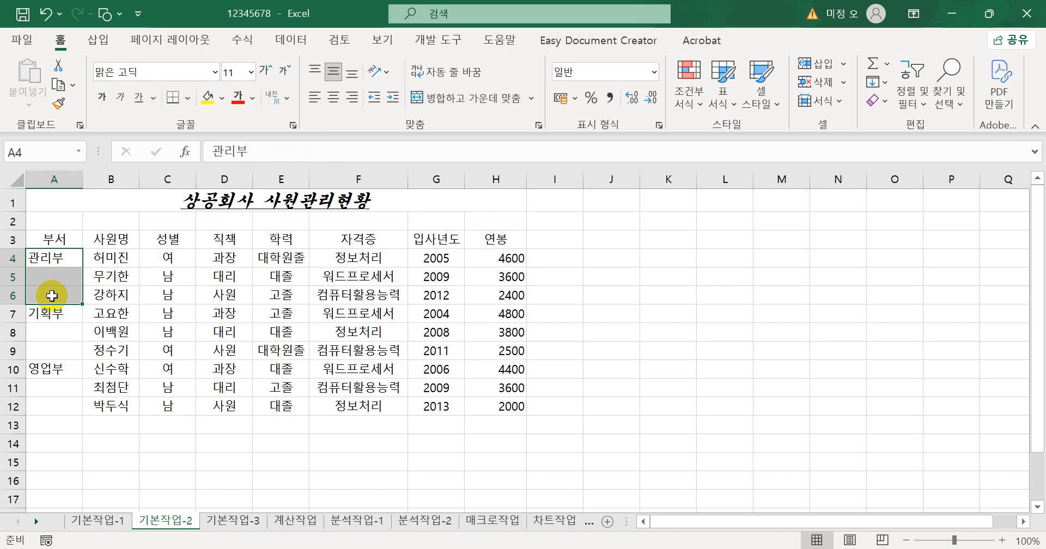
pyautogui.keyDown('ctrl'); pyautogui.moveTo(48, 315); pyautogui.dragTo(51, 400); pyautogui.keyUp('ctrl')
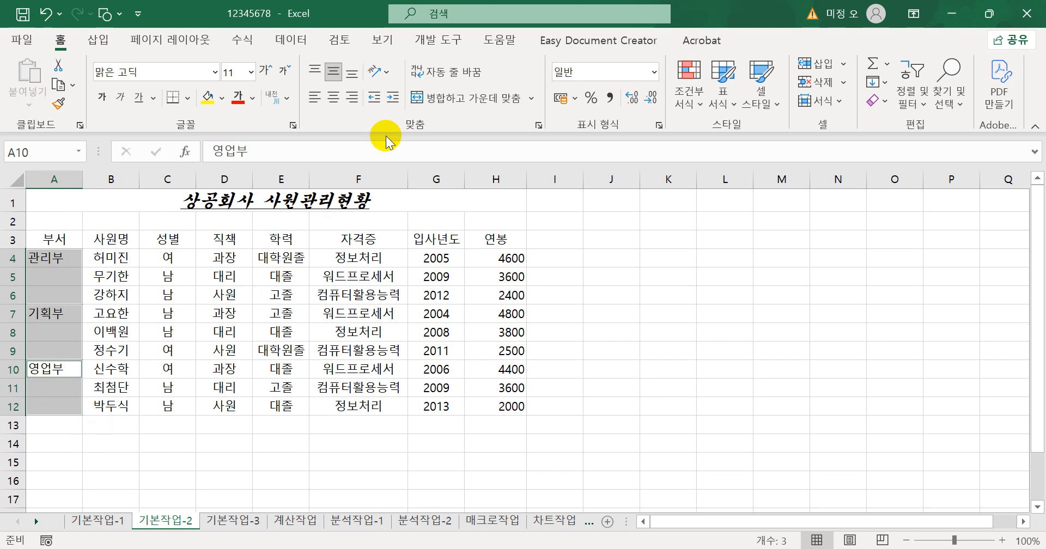
pyautogui.click(445, 103)
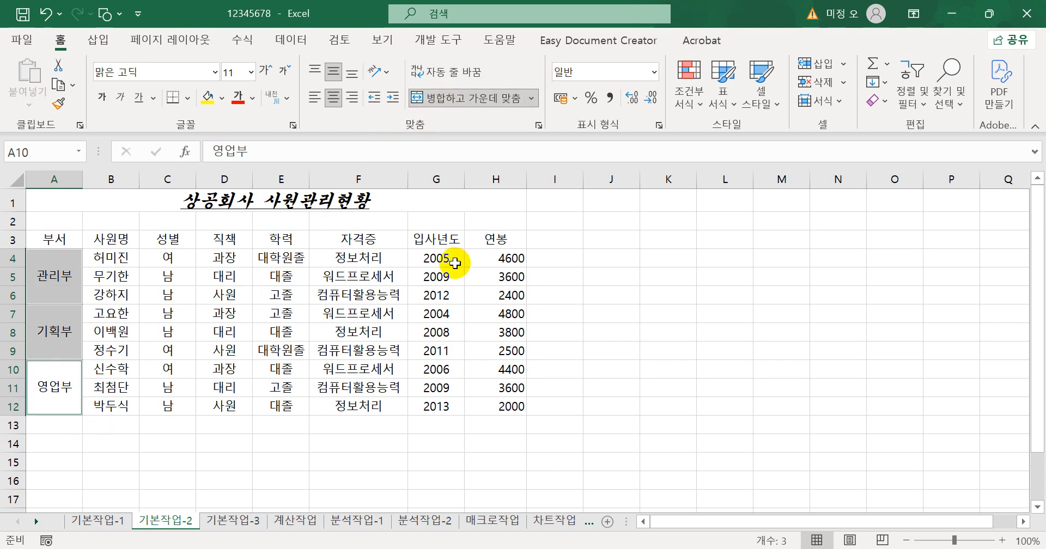
# Apply the 강조색5 cell style to the header row A3:H3.
pyautogui.moveTo(60, 240); pyautogui.dragTo(516, 243)
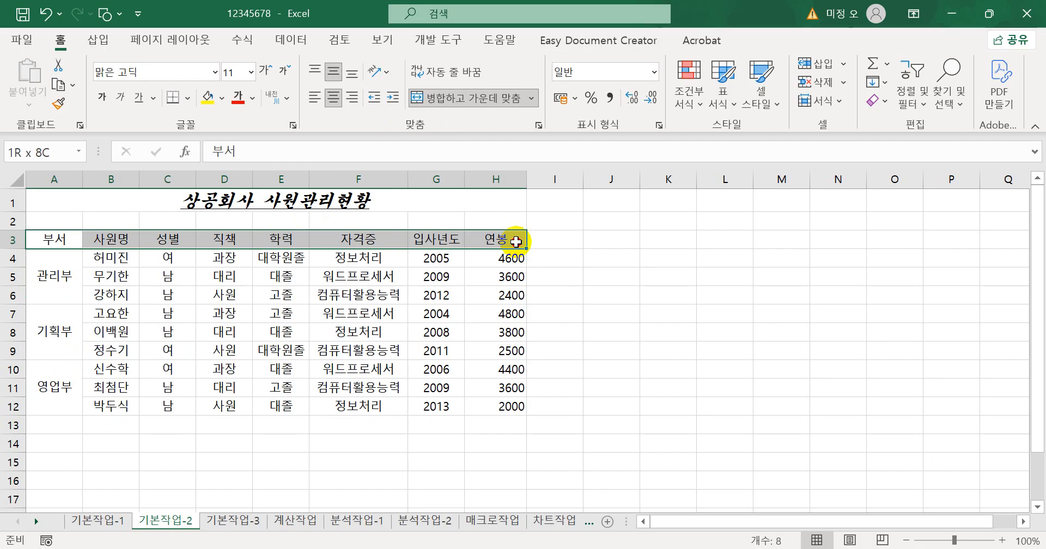
pyautogui.moveTo(515, 242); pyautogui.dragTo(516, 243)
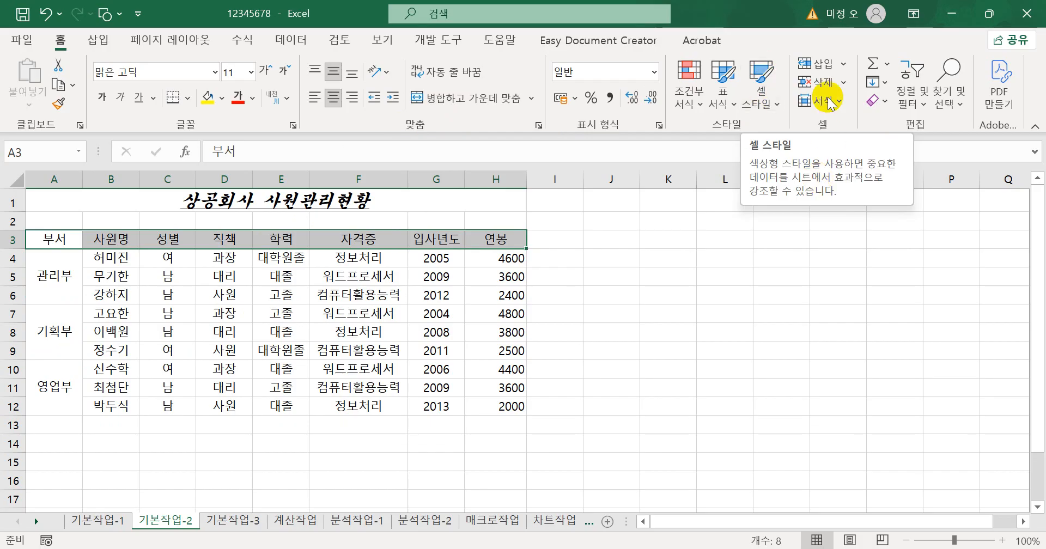
pyautogui.click(768, 86)
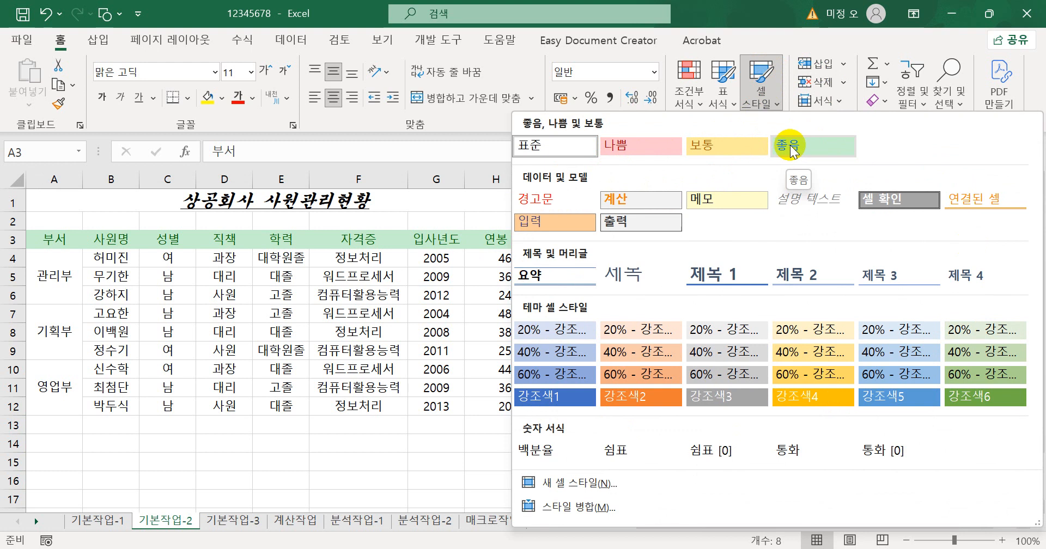
pyautogui.click(873, 397)
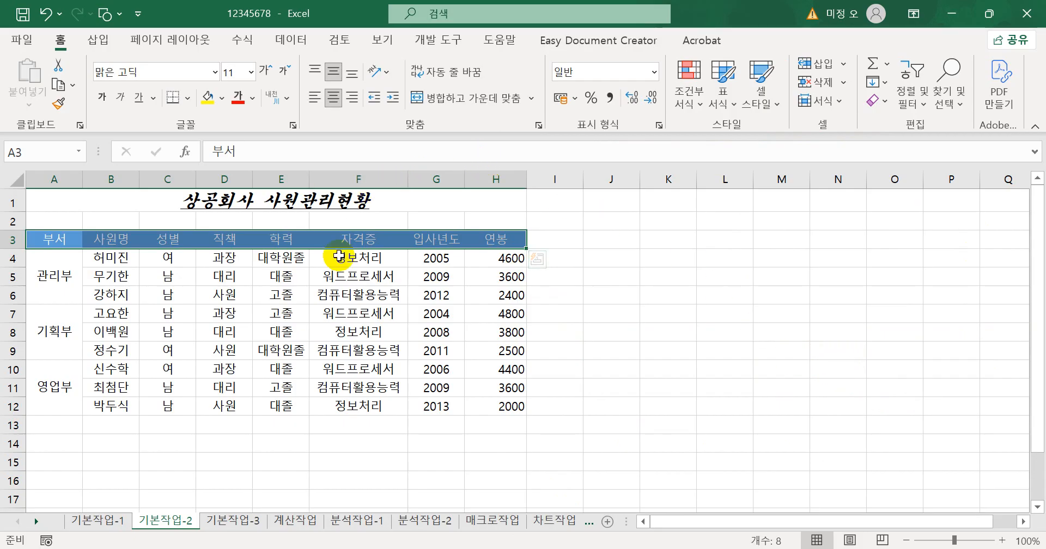
# Convert the header text 자격증 in cell F3 to the Hanja 資格證.
pyautogui.click(354, 240)
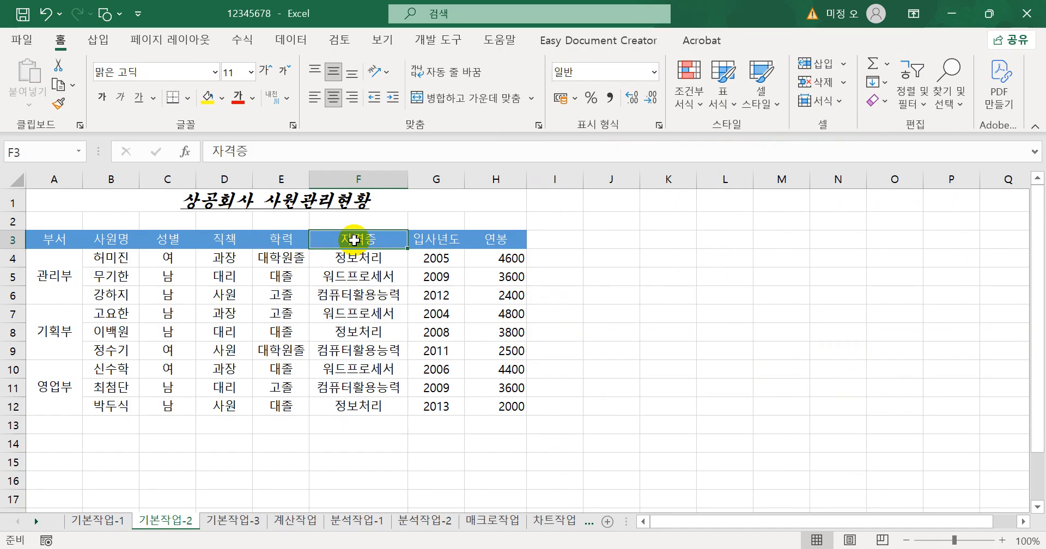
pyautogui.doubleClick(389, 235)
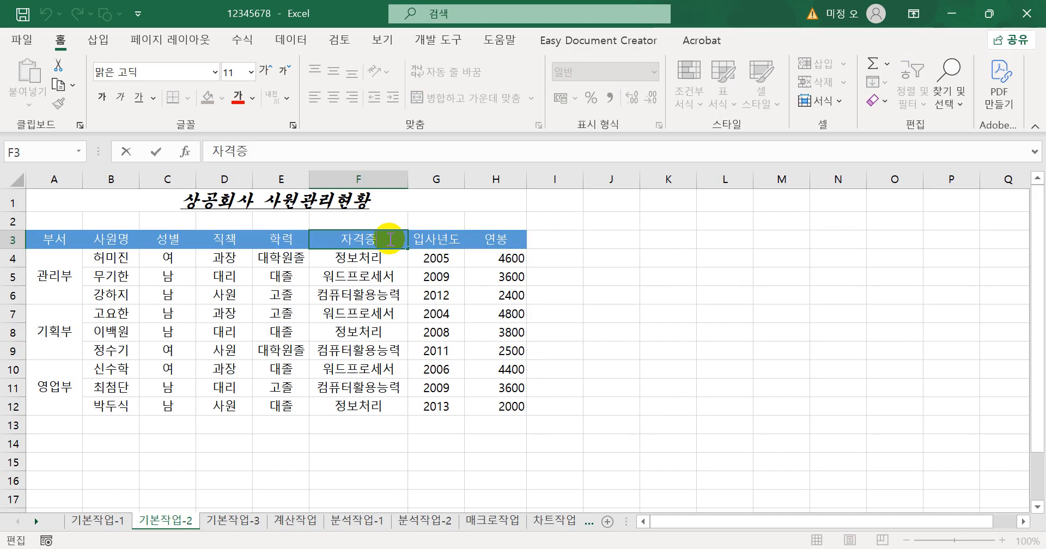
pyautogui.press('Hangul_Hanja')
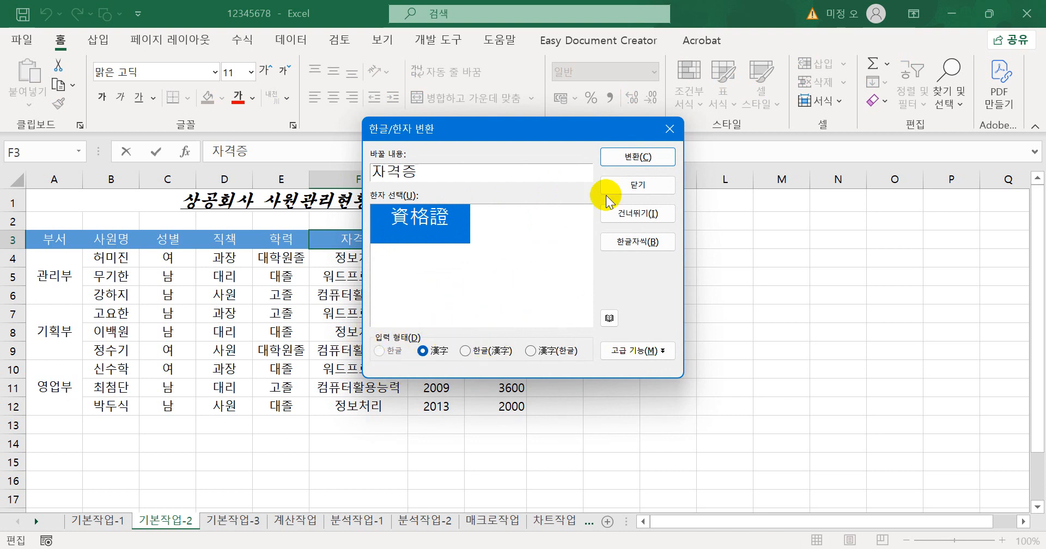
pyautogui.click(638, 158)
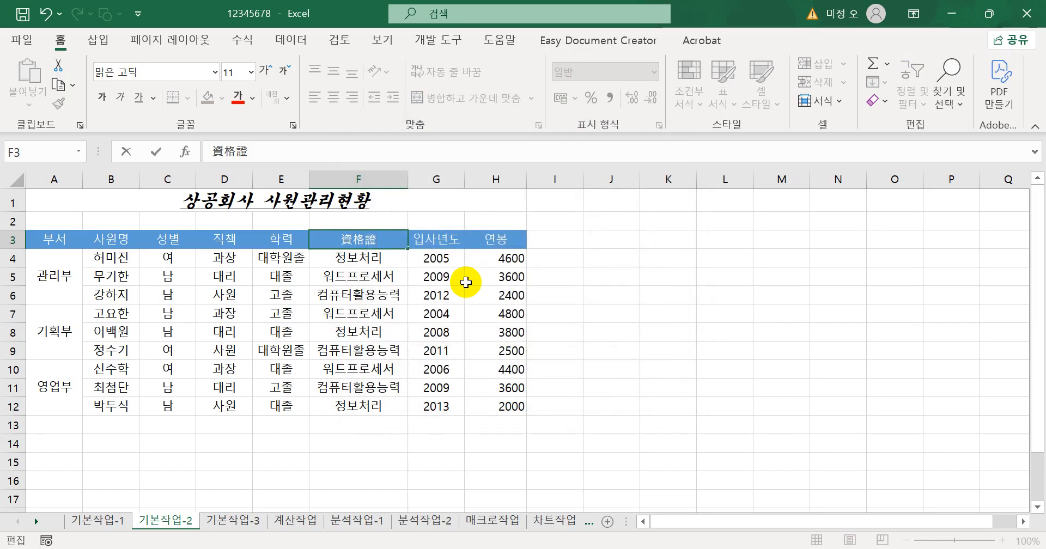
# Define the name 입사년도 for the range G4:G12.
pyautogui.click(451, 263)
pyautogui.moveTo(451, 262); pyautogui.dragTo(446, 409)
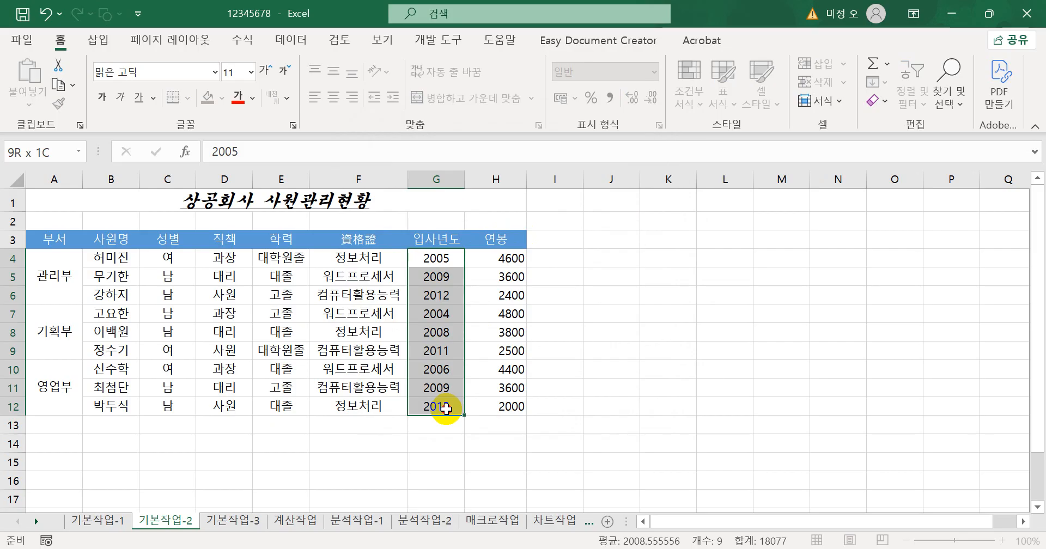
pyautogui.moveTo(446, 409); pyautogui.dragTo(446, 409)
pyautogui.click(59, 152)
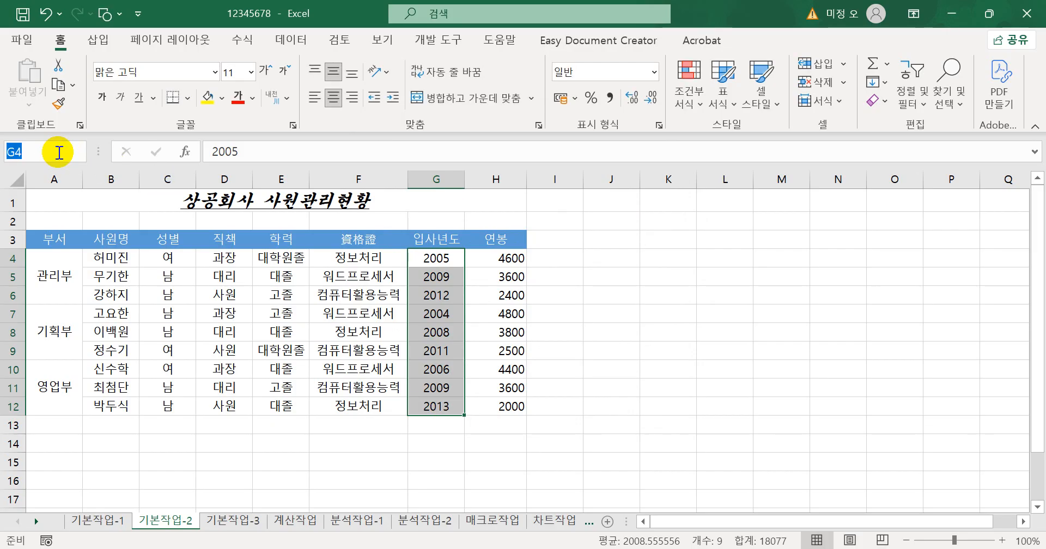
pyautogui.write('입사년도')
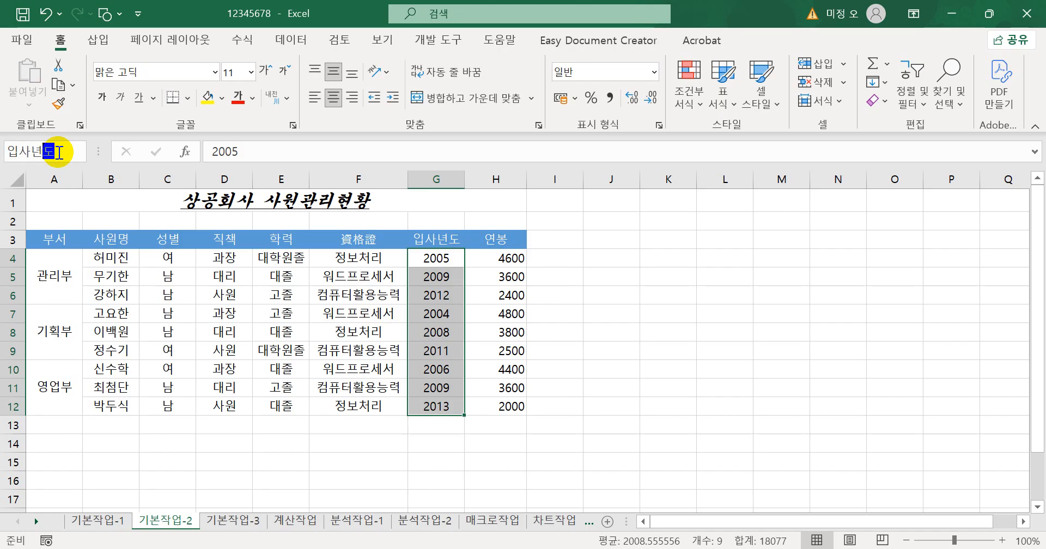
pyautogui.press('Return')
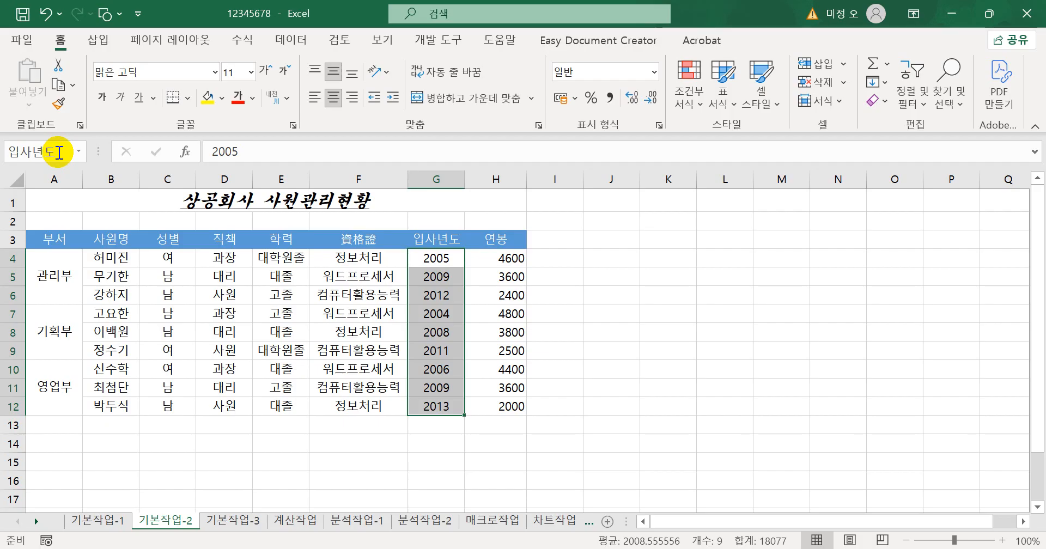
# Apply the custom number format #,##0"만원" to the salary cells H4:H12.
pyautogui.moveTo(515, 258); pyautogui.dragTo(506, 408)
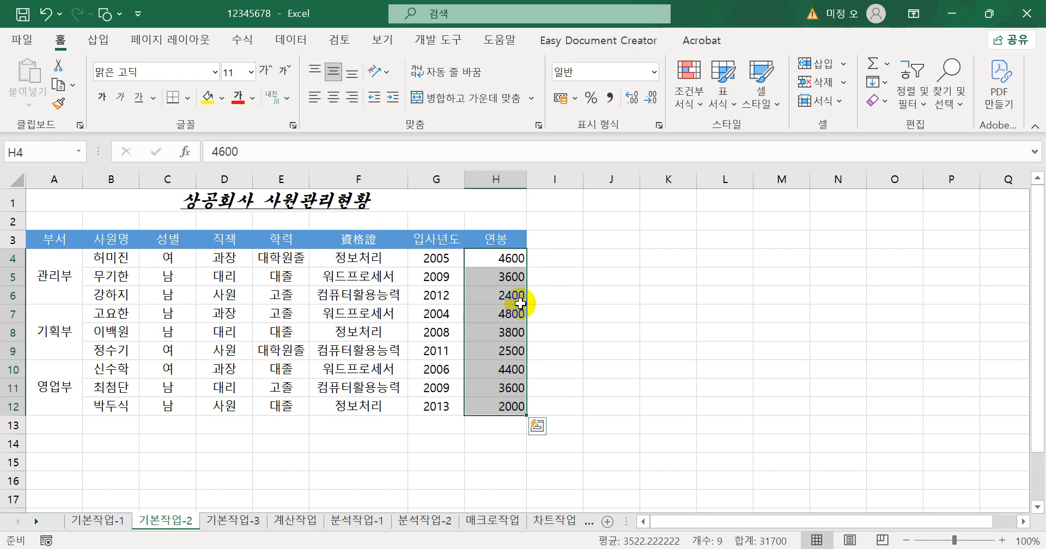
pyautogui.rightClick(523, 296)
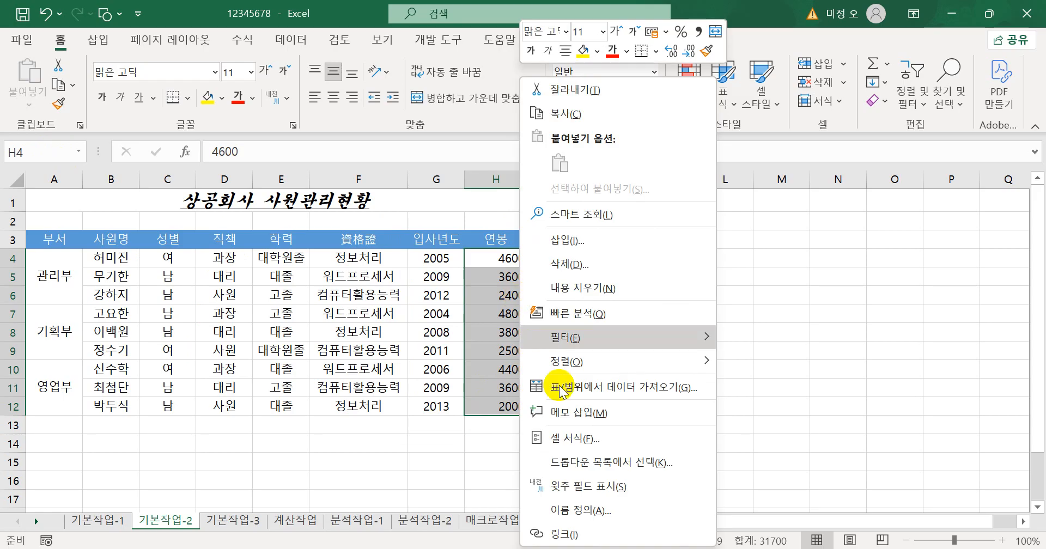
pyautogui.click(575, 438)
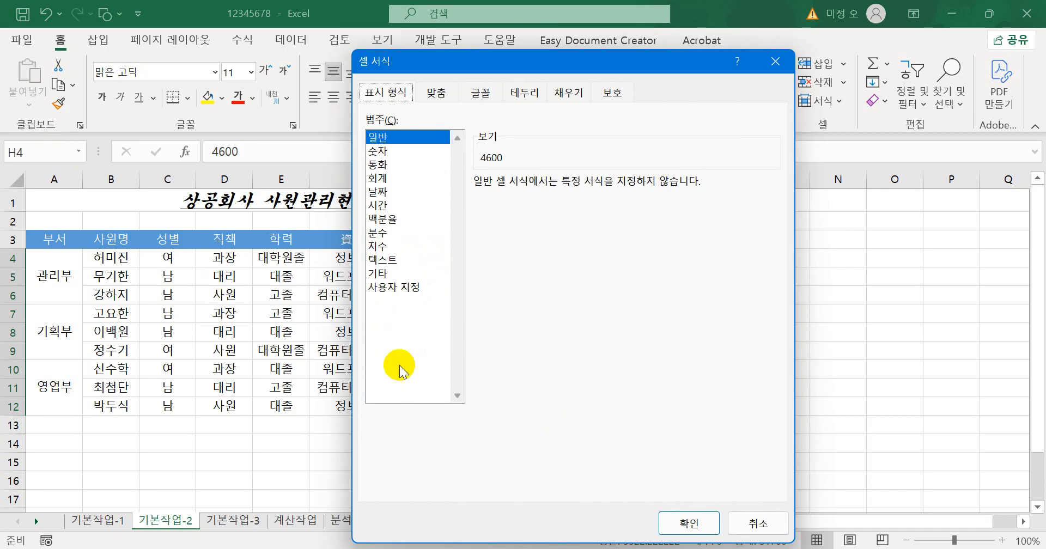
pyautogui.click(409, 288)
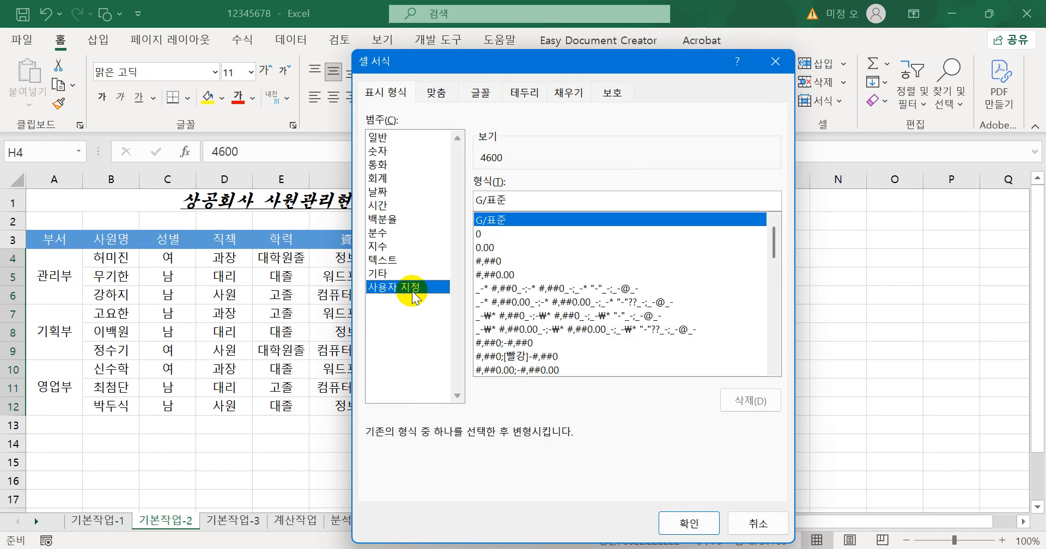
pyautogui.click(491, 262)
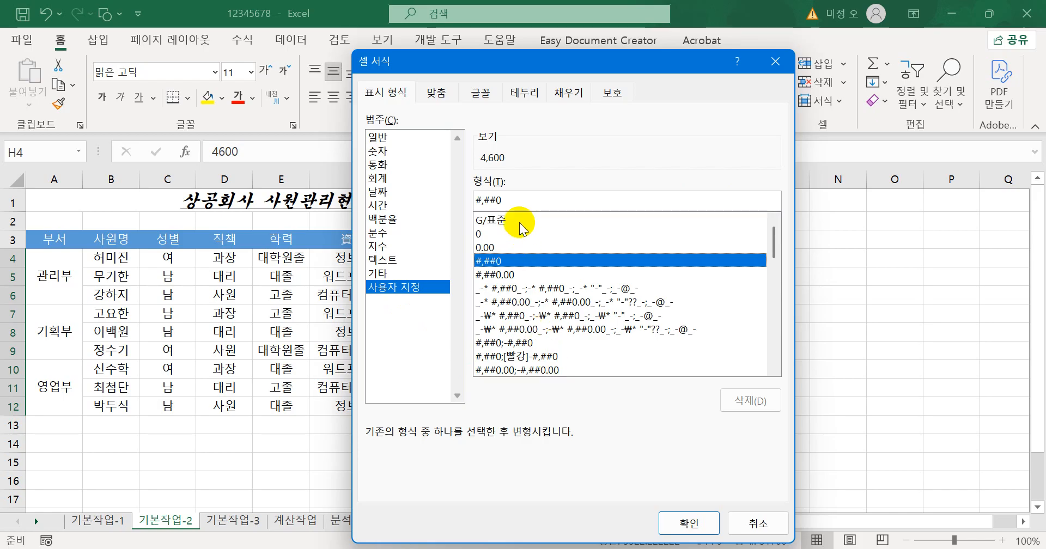
pyautogui.click(520, 204)
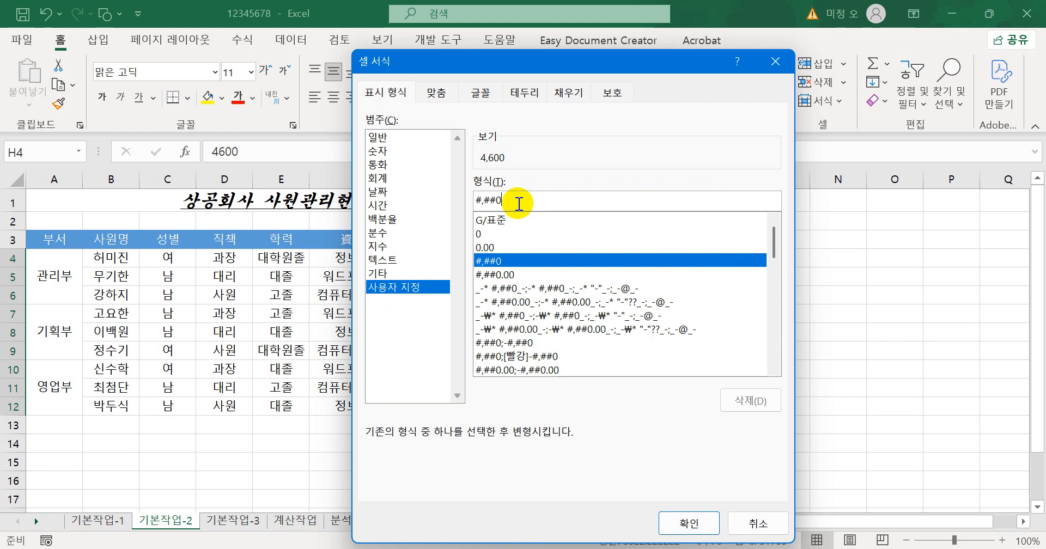
pyautogui.write('"')
pyautogui.write('만원')
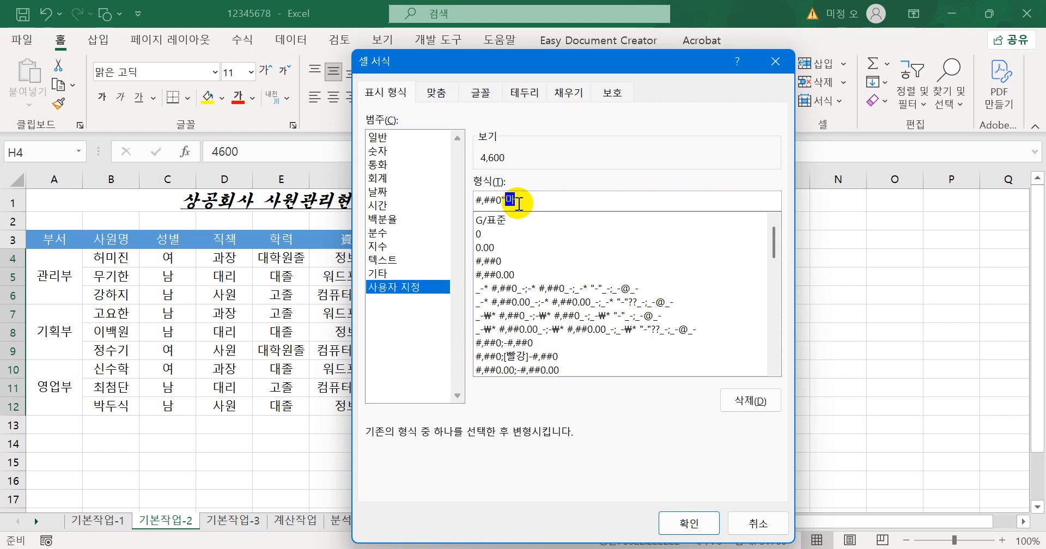
pyautogui.write('"')
pyautogui.press('Return')
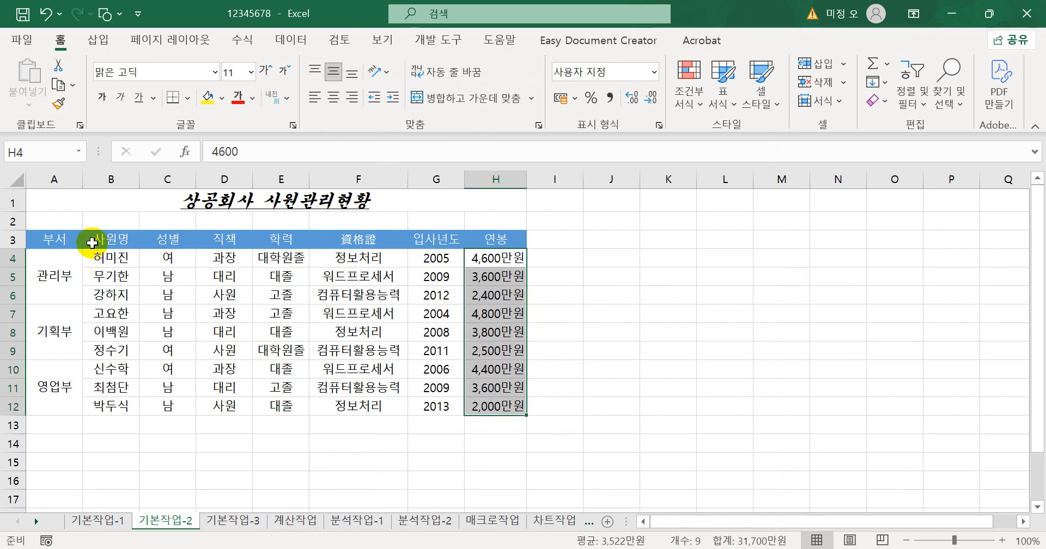
# Apply all borders (모든 테두리) and a thick outside border (굵은 바깥쪽 테두리) to the table range A3:H12.
pyautogui.moveTo(61, 240); pyautogui.dragTo(515, 384)
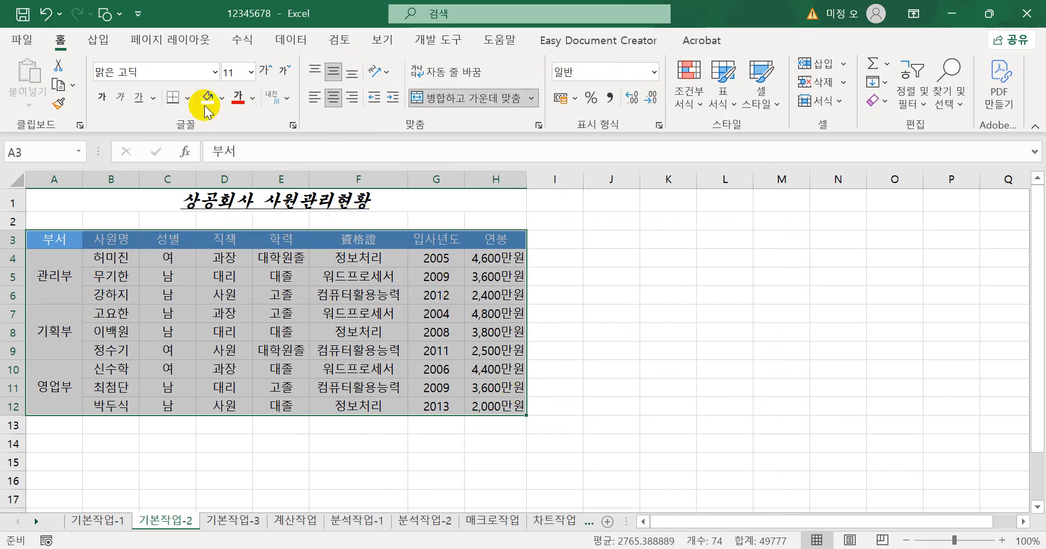
pyautogui.click(186, 98)
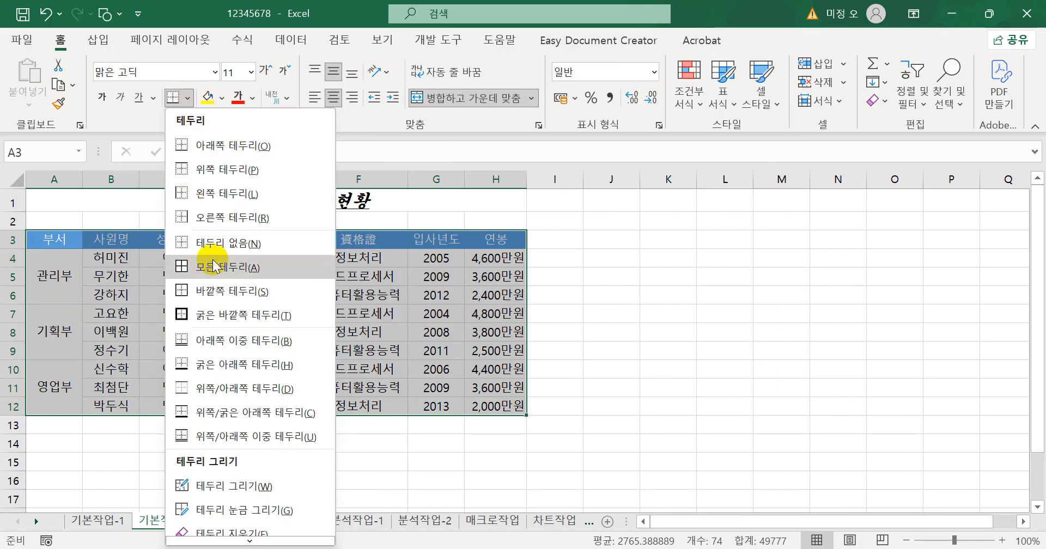
pyautogui.click(211, 262)
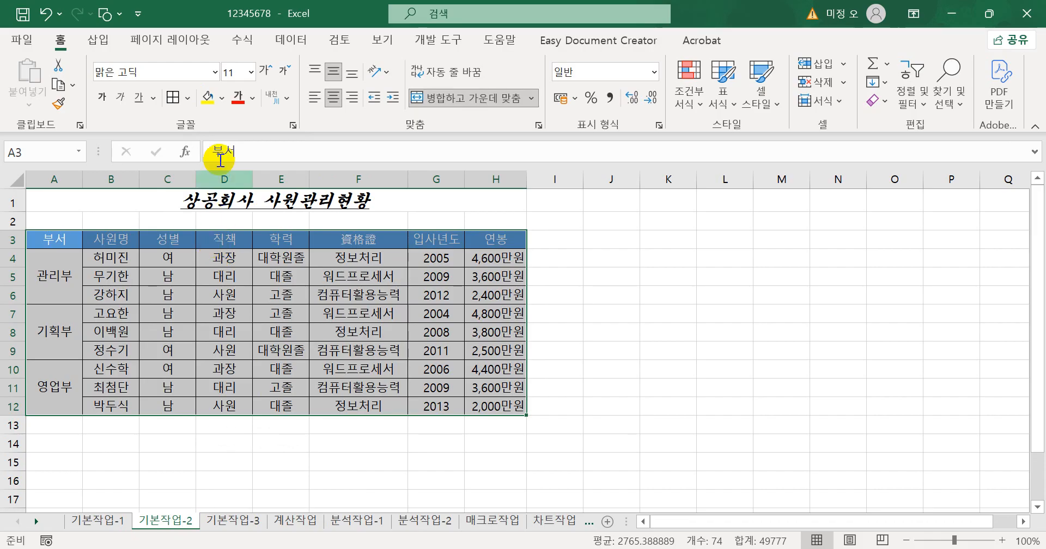
pyautogui.click(186, 98)
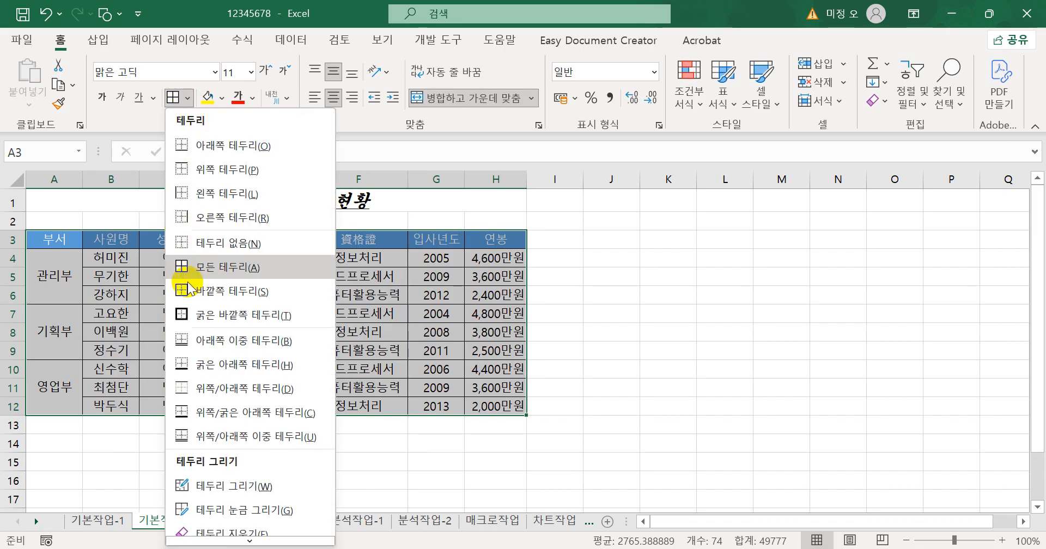
pyautogui.click(202, 315)
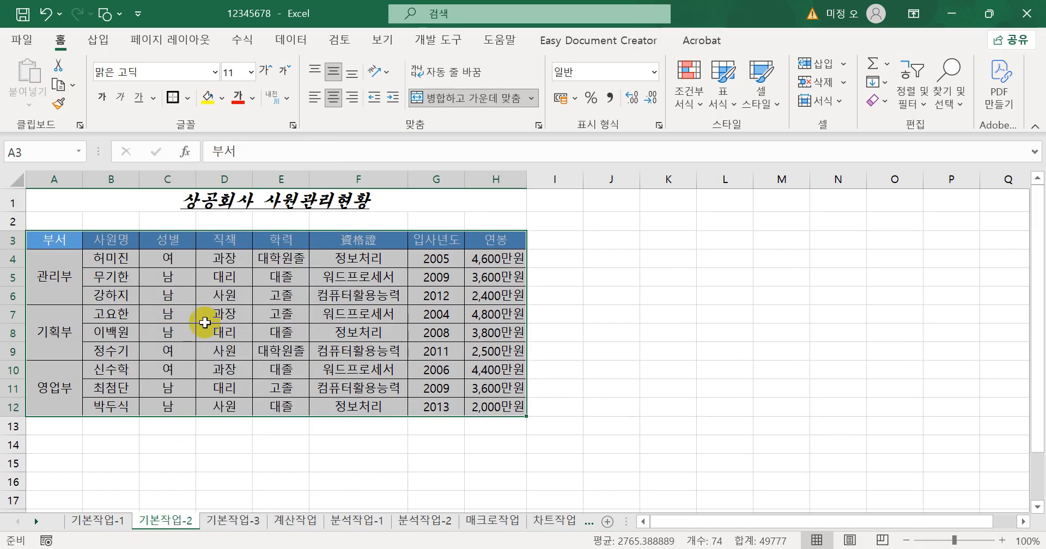
pyautogui.click(722, 404)
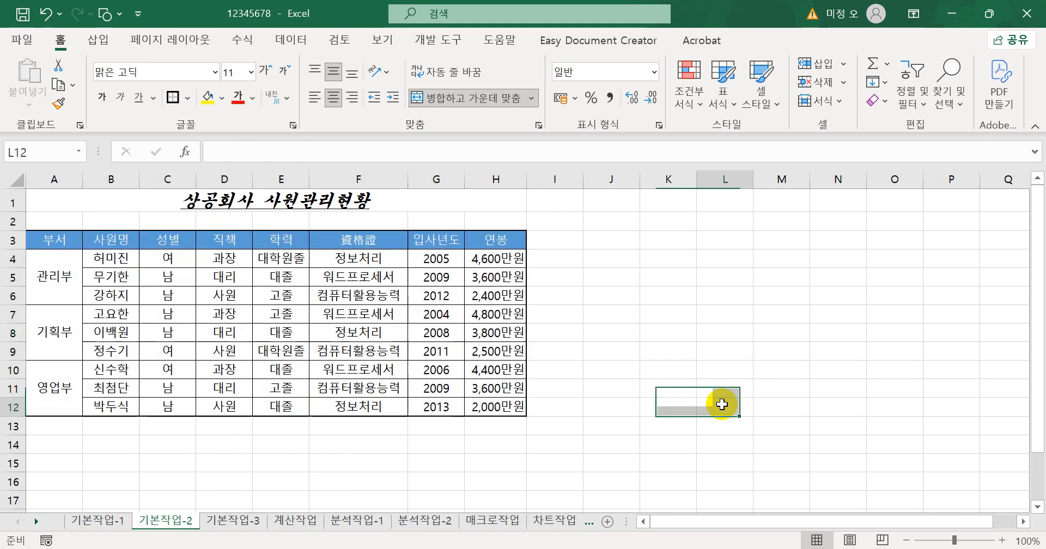
# On the 기본작업-3 sheet, start a new formula-based conditional formatting rule for the range A4:F15.
pyautogui.click(232, 522)
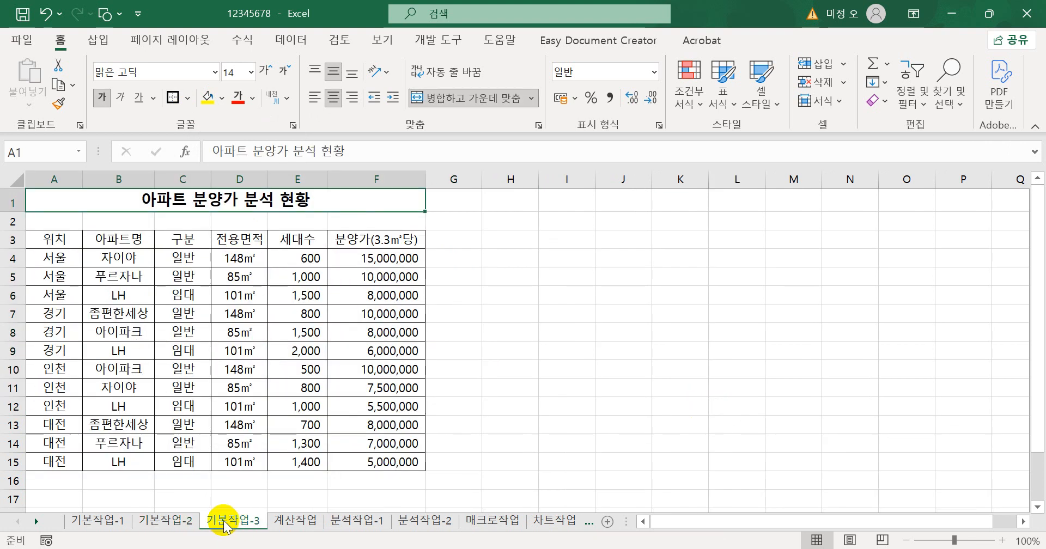
pyautogui.click(1003, 541)
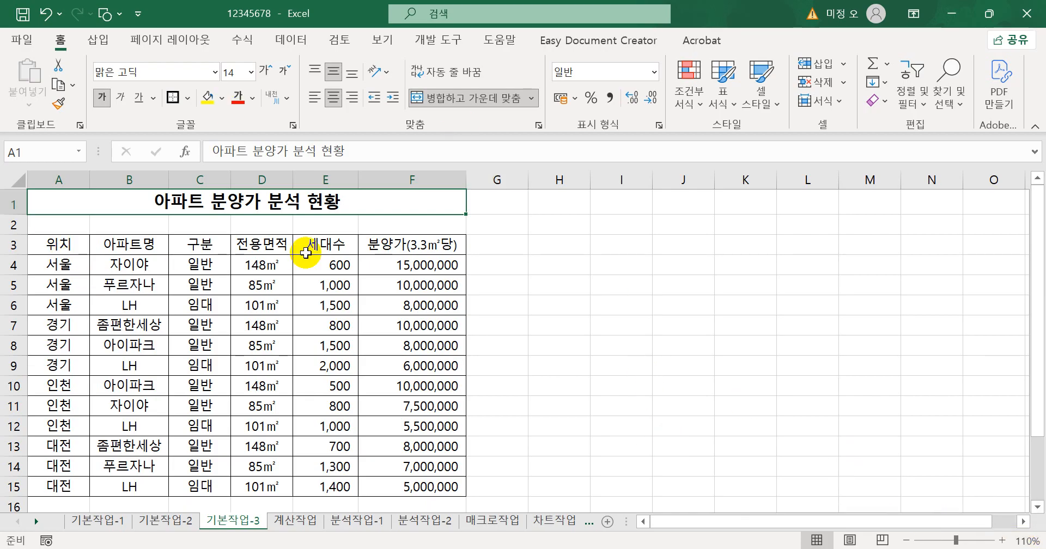
pyautogui.moveTo(55, 265); pyautogui.dragTo(417, 481)
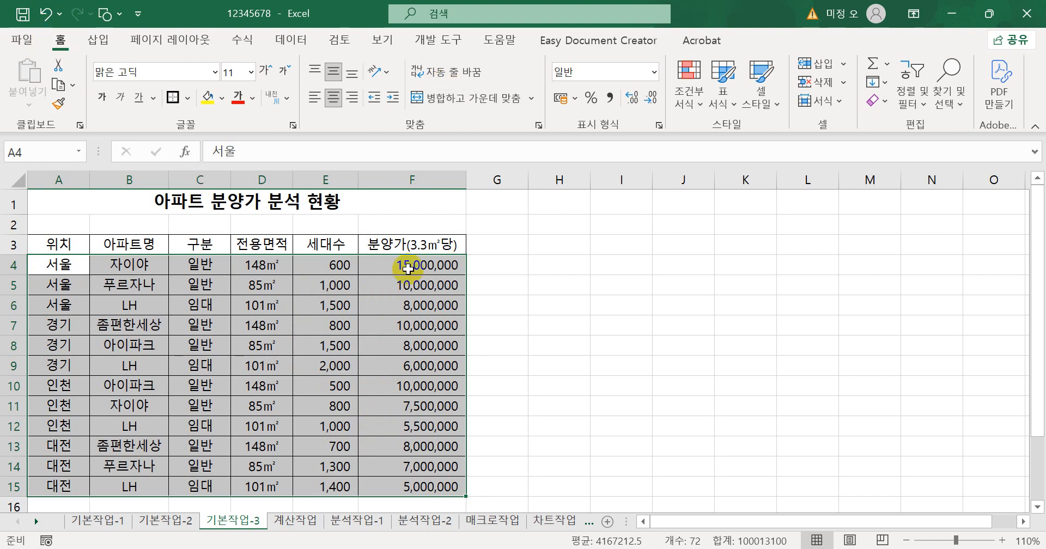
pyautogui.click(690, 104)
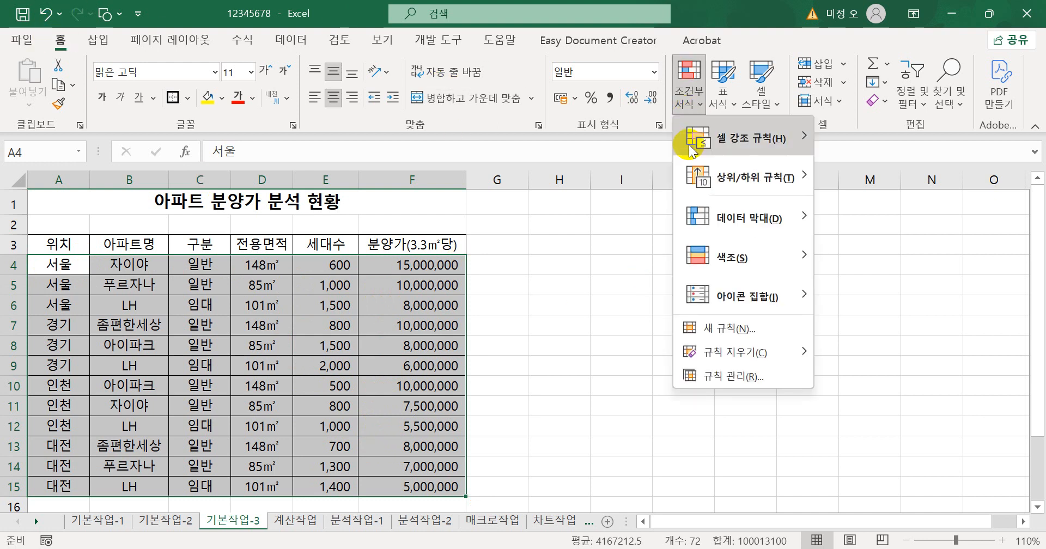
pyautogui.click(711, 323)
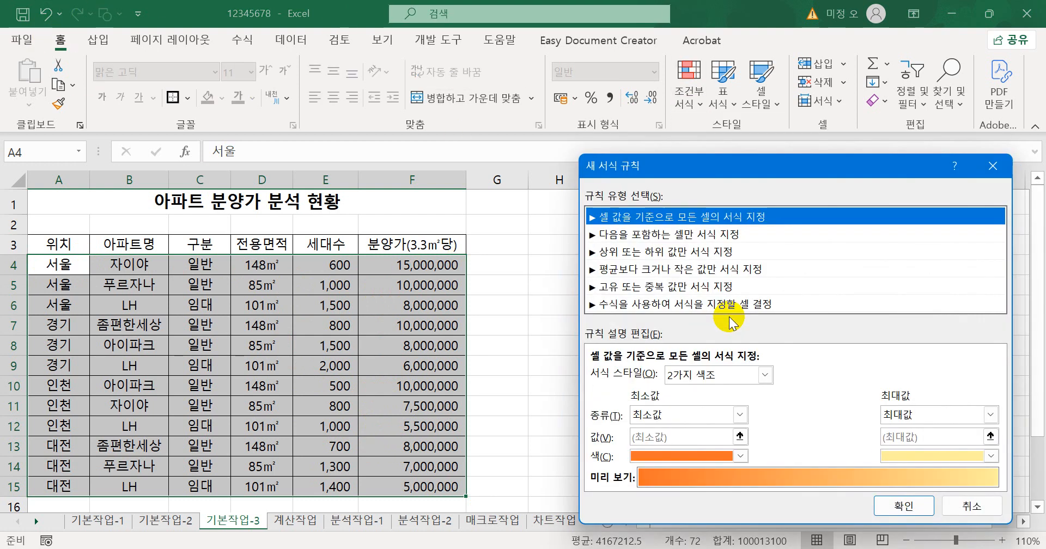
pyautogui.click(649, 303)
pyautogui.moveTo(673, 161); pyautogui.dragTo(616, 36)
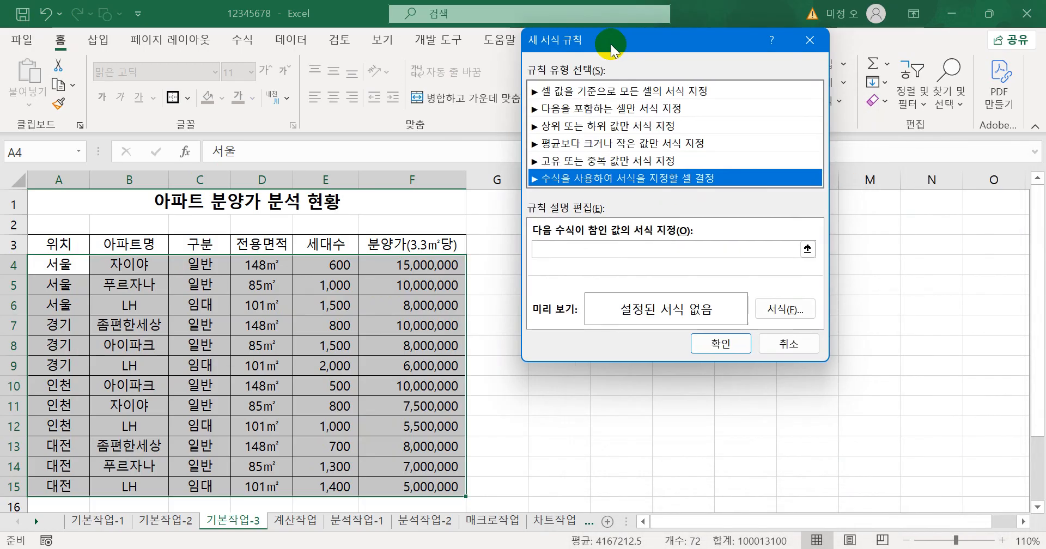
# Begin the rule's formula with an AND function whose first condition is $C4="일반".
pyautogui.click(579, 249)
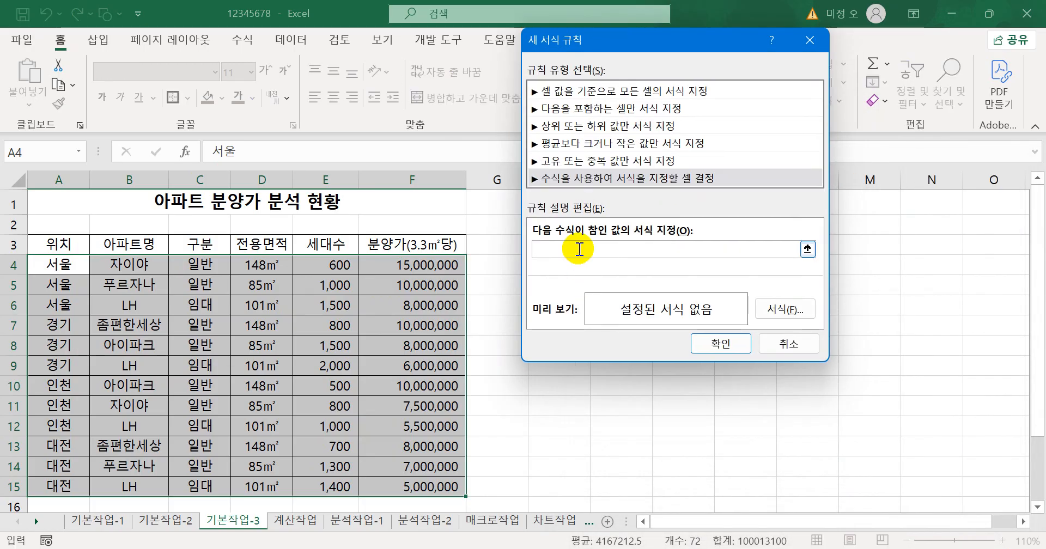
pyautogui.write('=')
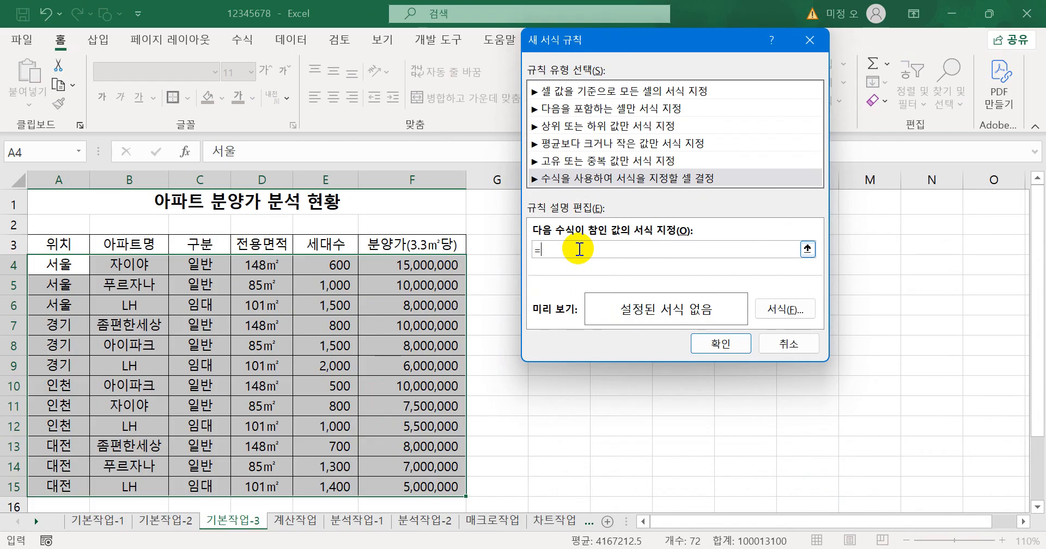
pyautogui.write('and(')
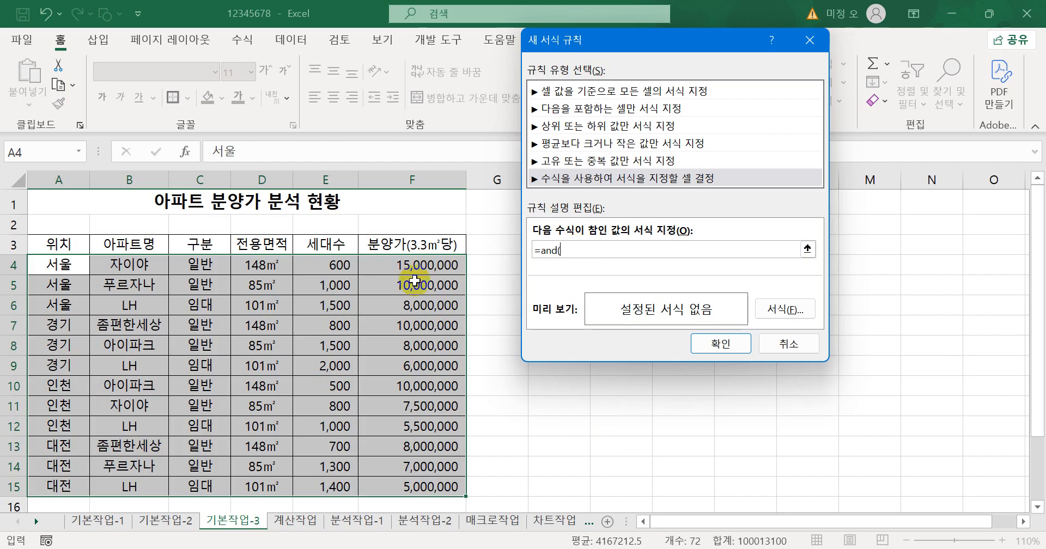
pyautogui.click(194, 266)
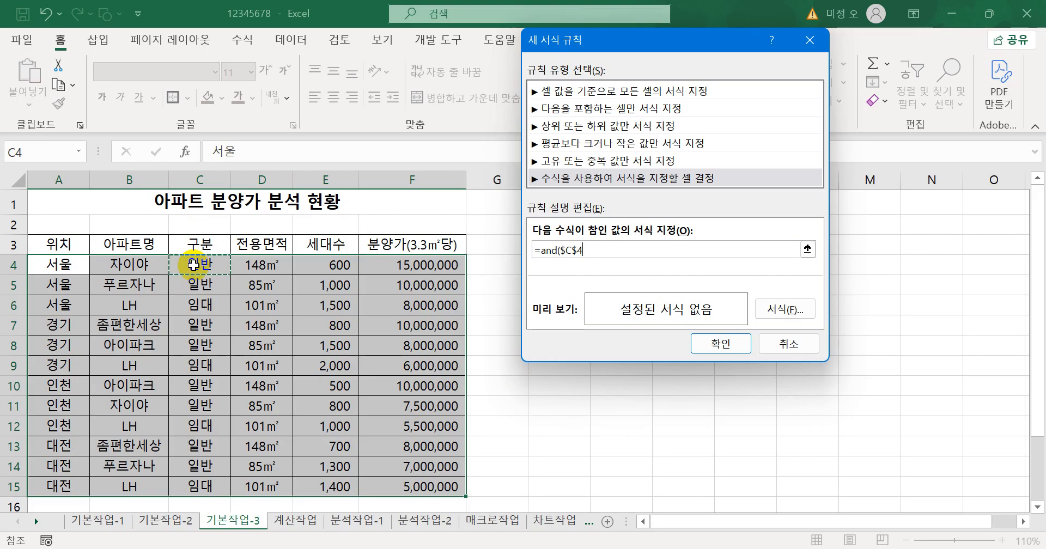
pyautogui.press('F4')
pyautogui.press('F4')
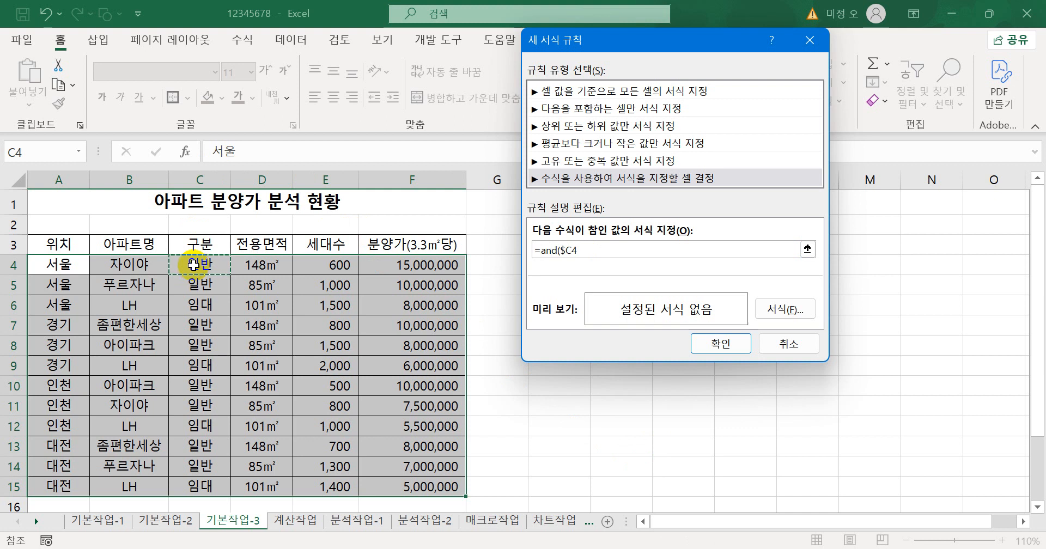
pyautogui.write('=')
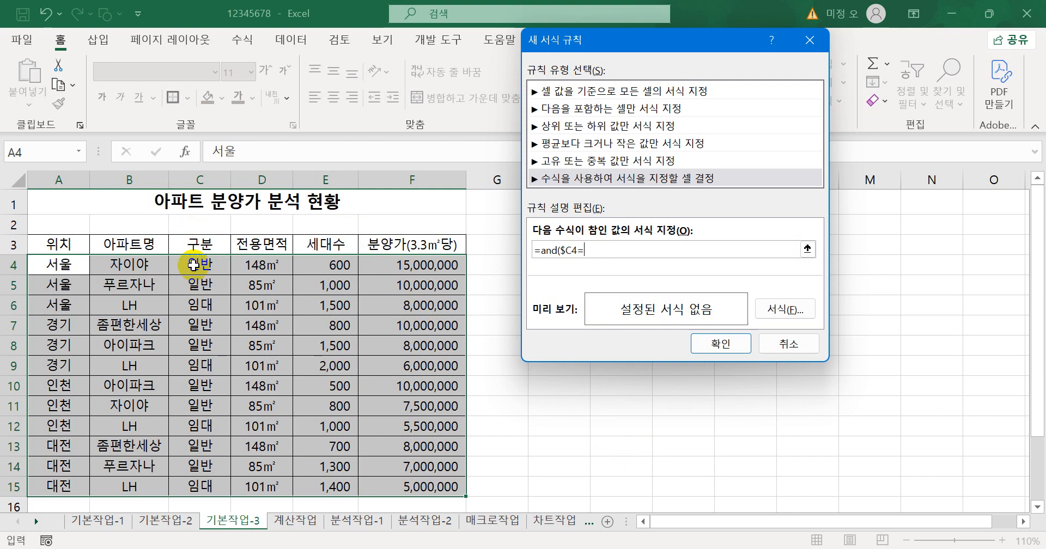
pyautogui.write('"일반",')
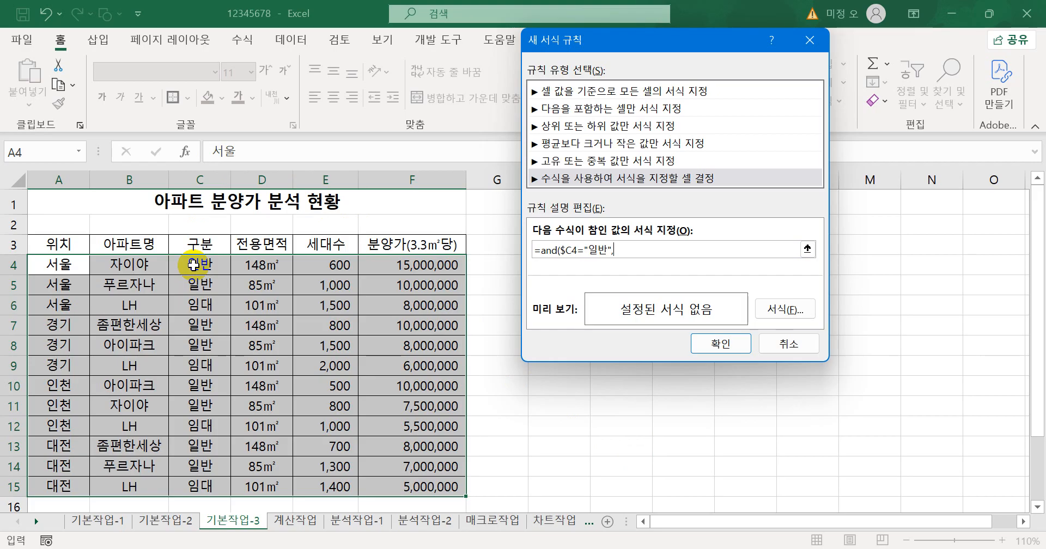
# Complete the rule's AND formula with the second condition $F4<10000000.
pyautogui.click(395, 264)
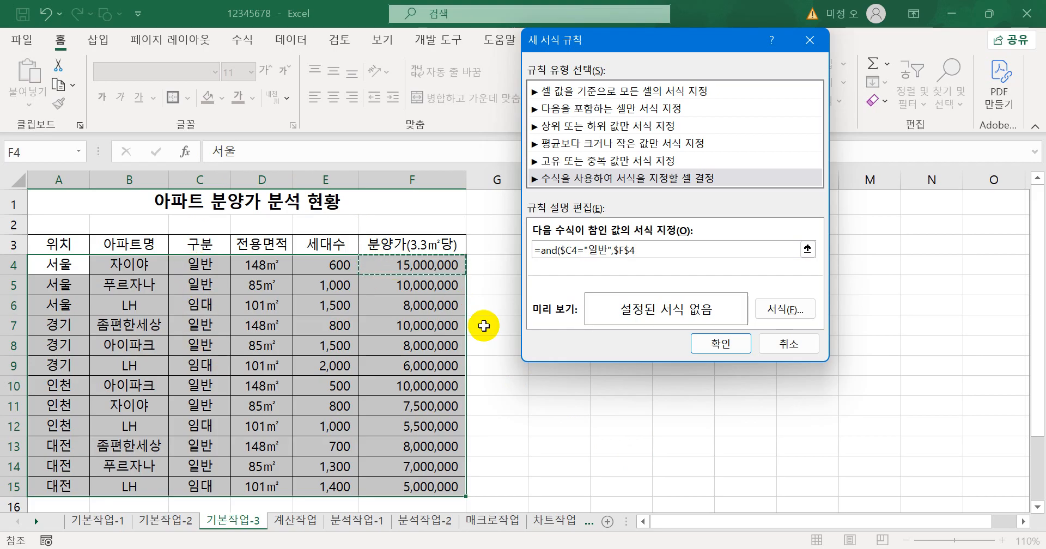
pyautogui.press('F4')
pyautogui.press('F4')
pyautogui.write('<')
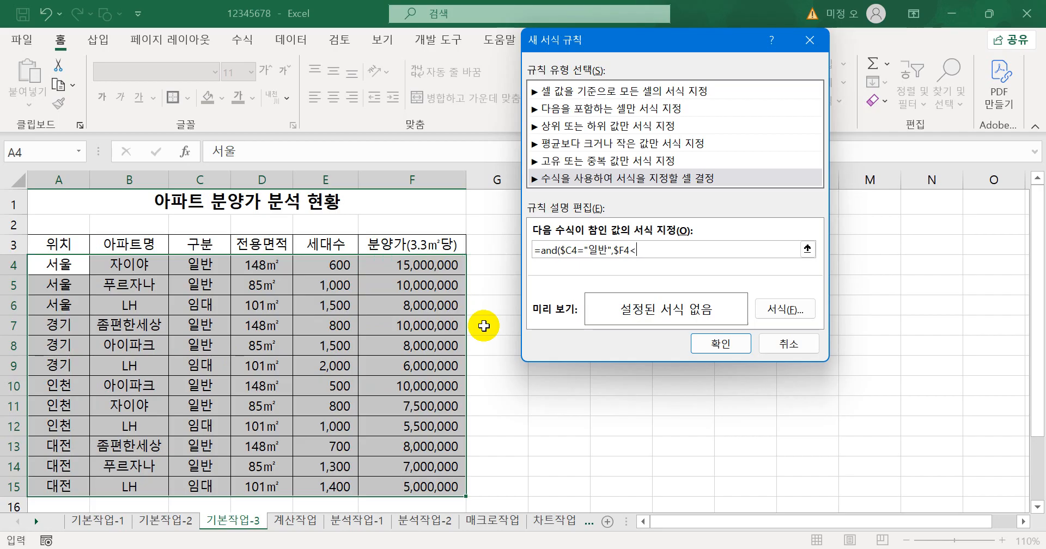
pyautogui.write('10000000')
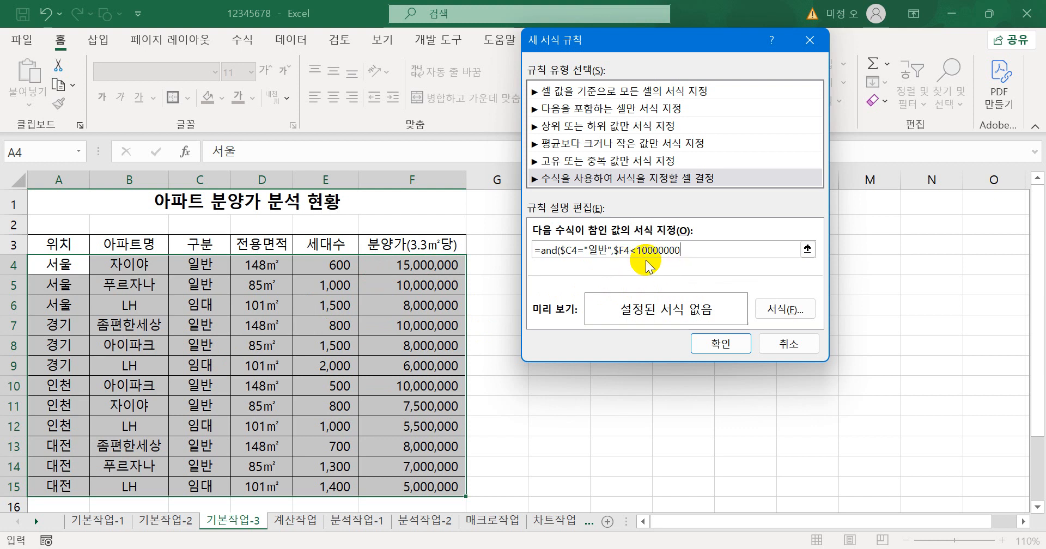
pyautogui.write(')')
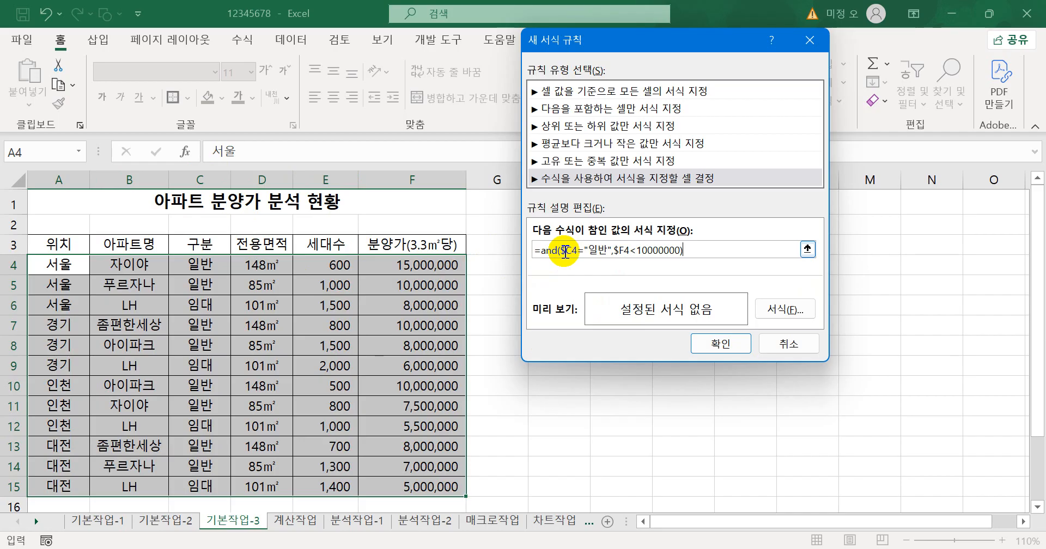
# Set the rule's format to the standard blue font colour with the bold (굵게) style and apply the rule.
pyautogui.click(784, 310)
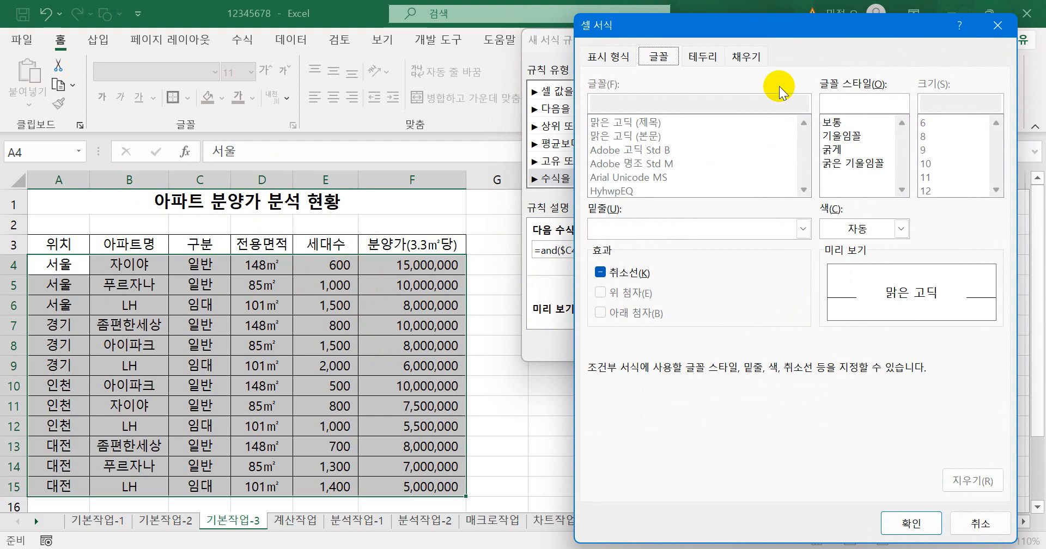
pyautogui.click(901, 229)
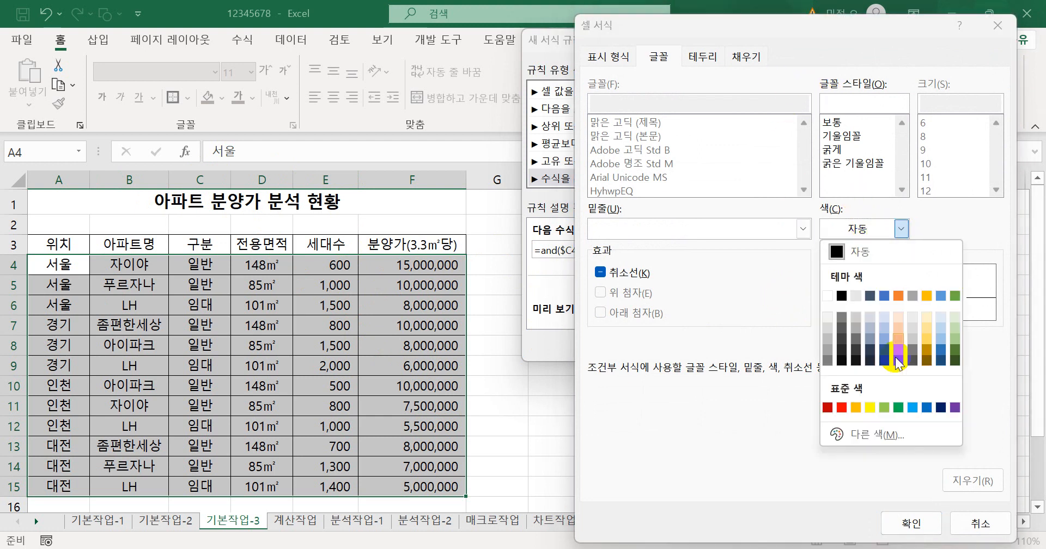
pyautogui.click(927, 409)
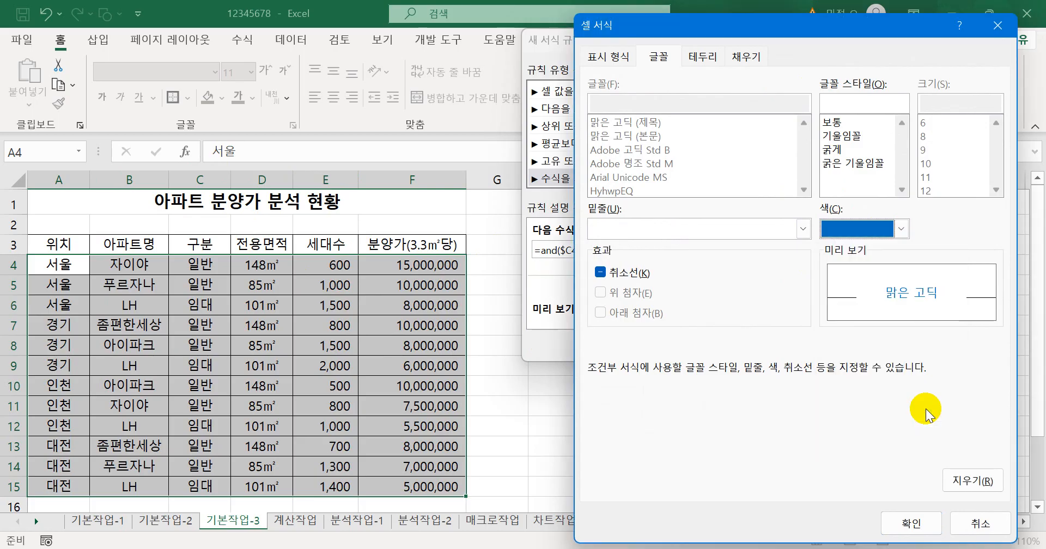
pyautogui.click(838, 151)
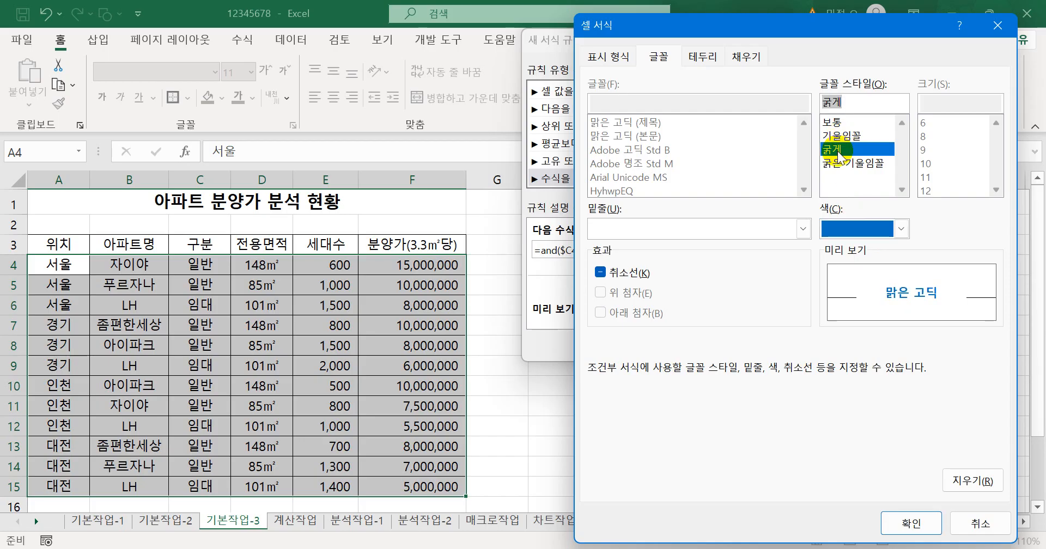
pyautogui.click(907, 524)
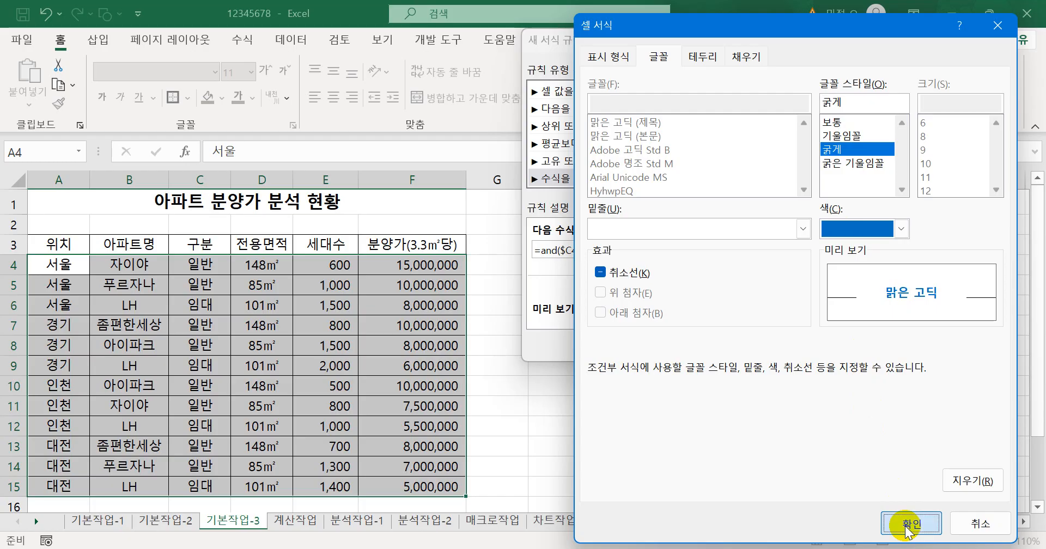
pyautogui.click(741, 346)
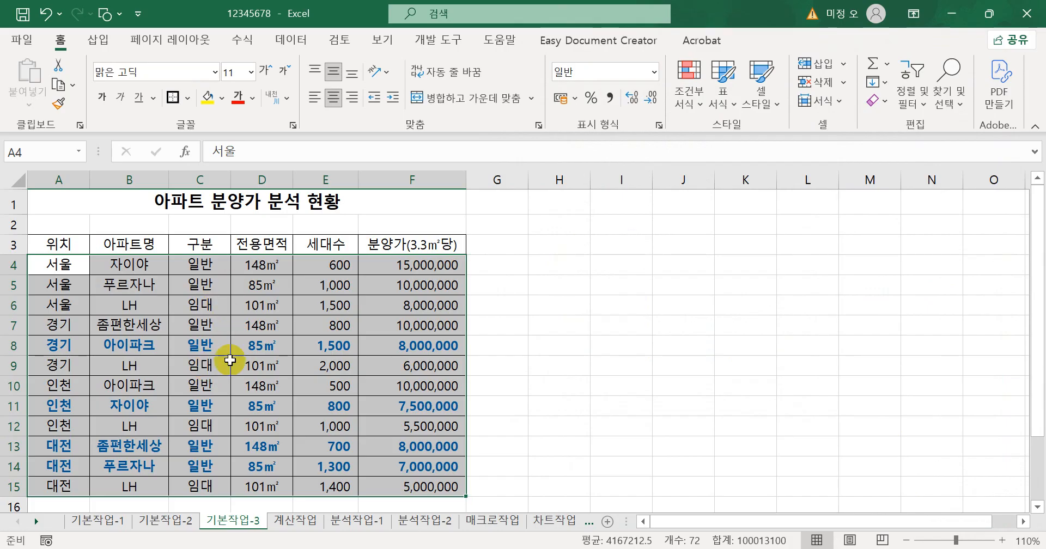
# Review the conditional formatting rule for A4:F15 in the rules manager.
pyautogui.click(681, 103)
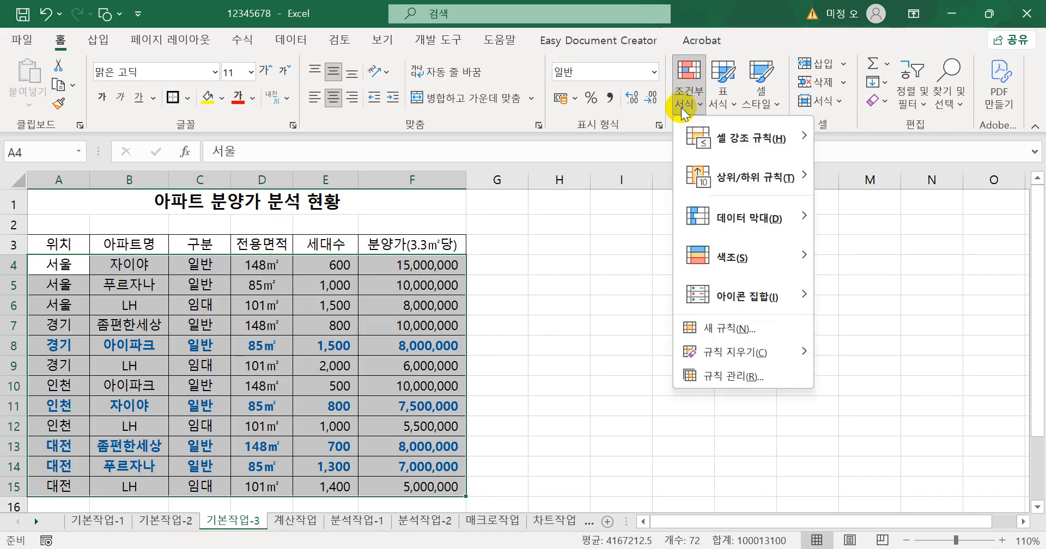
pyautogui.click(732, 378)
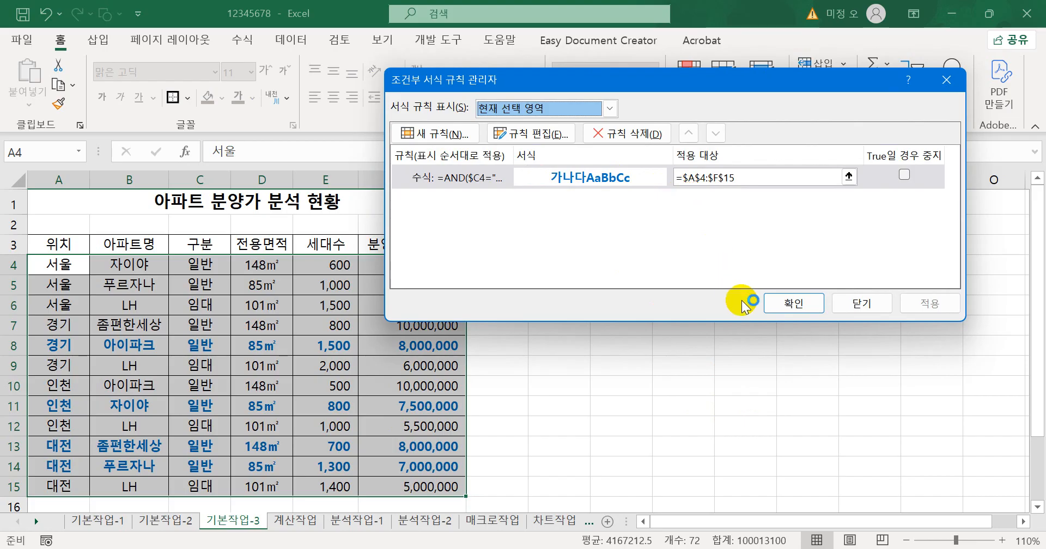
pyautogui.click(783, 305)
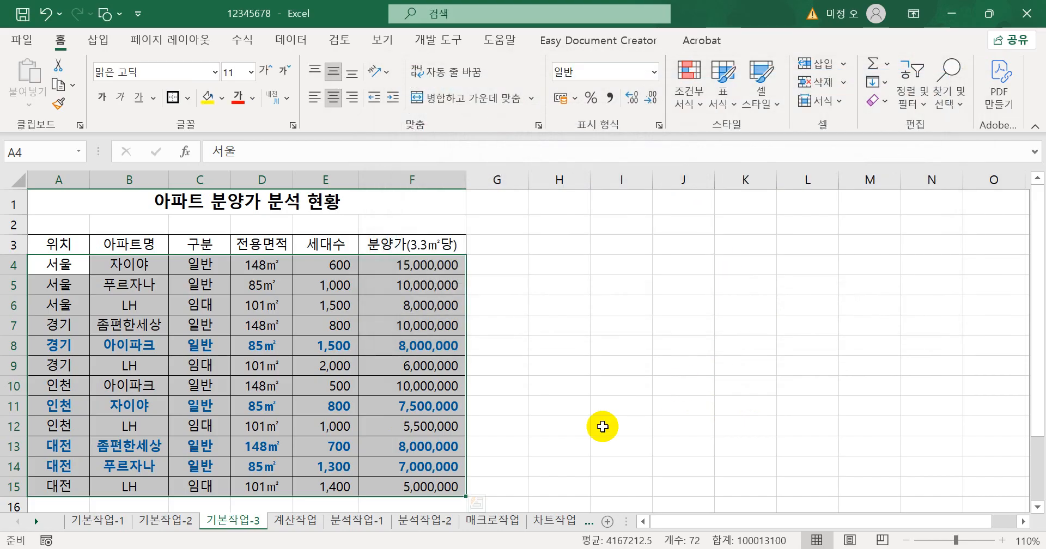
# Switch to the 계산작업 sheet.
pyautogui.click(303, 520)
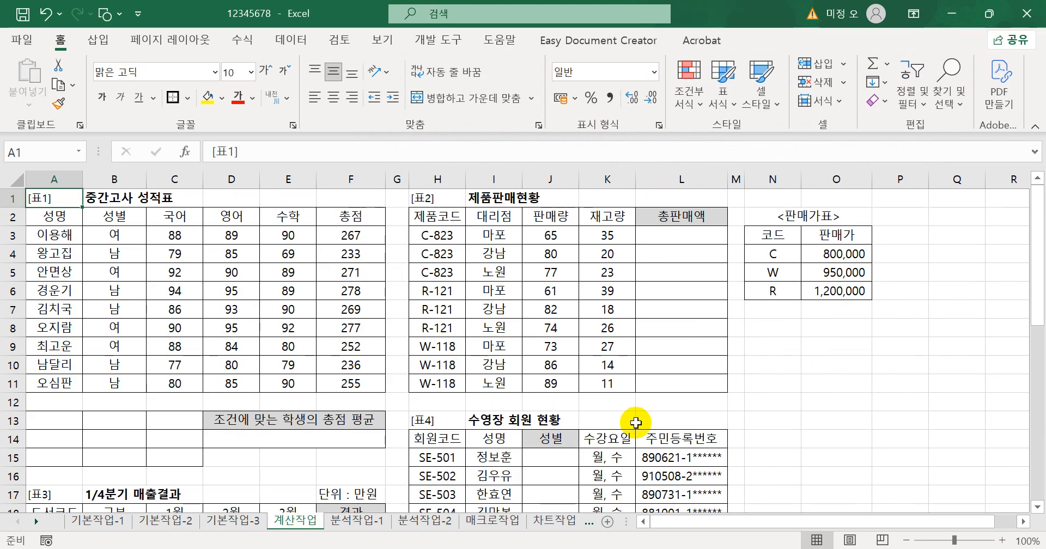
pyautogui.click(1002, 540)
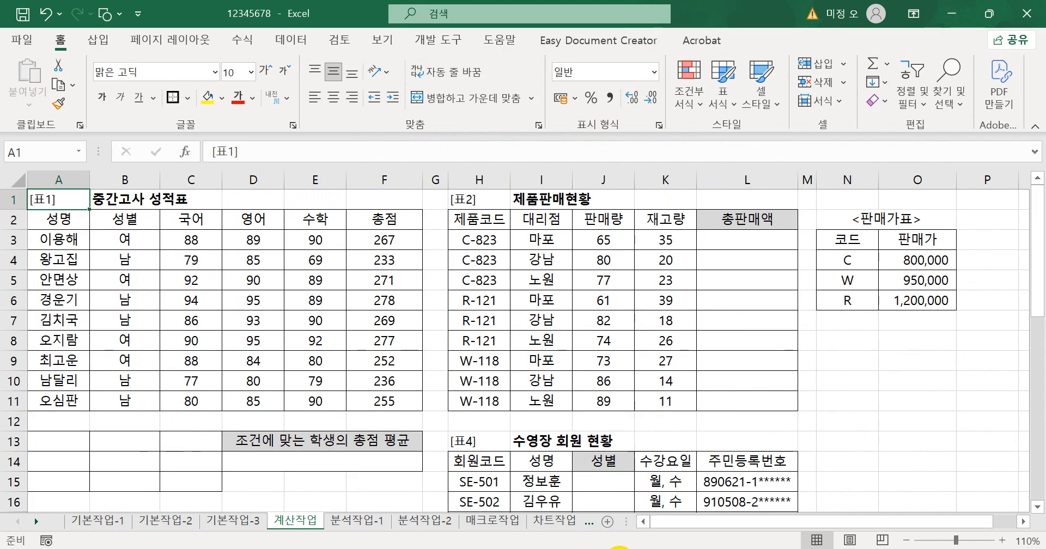
pyautogui.click(617, 548)
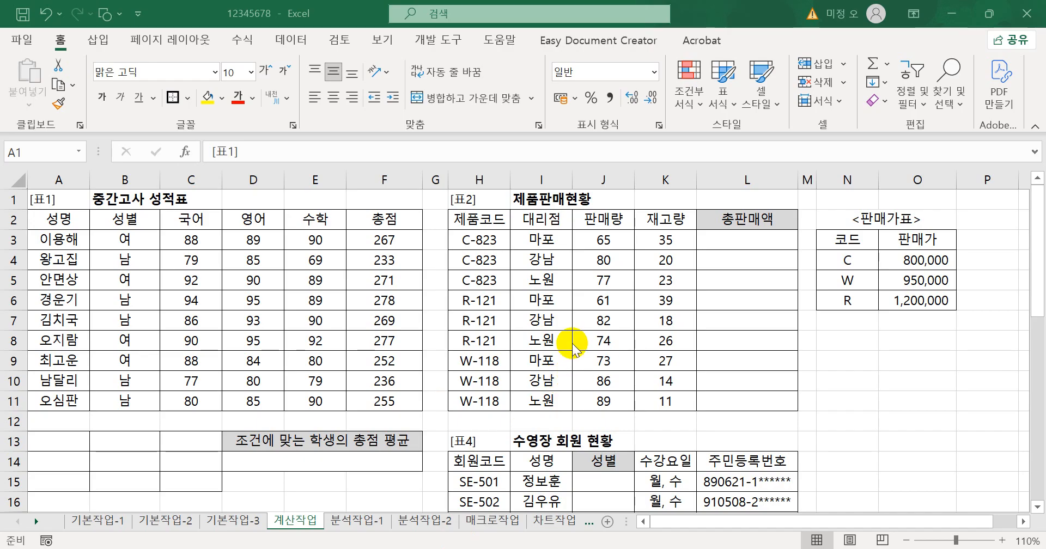
# Copy the 성별 and 영어 headers from 표1 into A13:B13 of the criteria area.
pyautogui.click(125, 218)
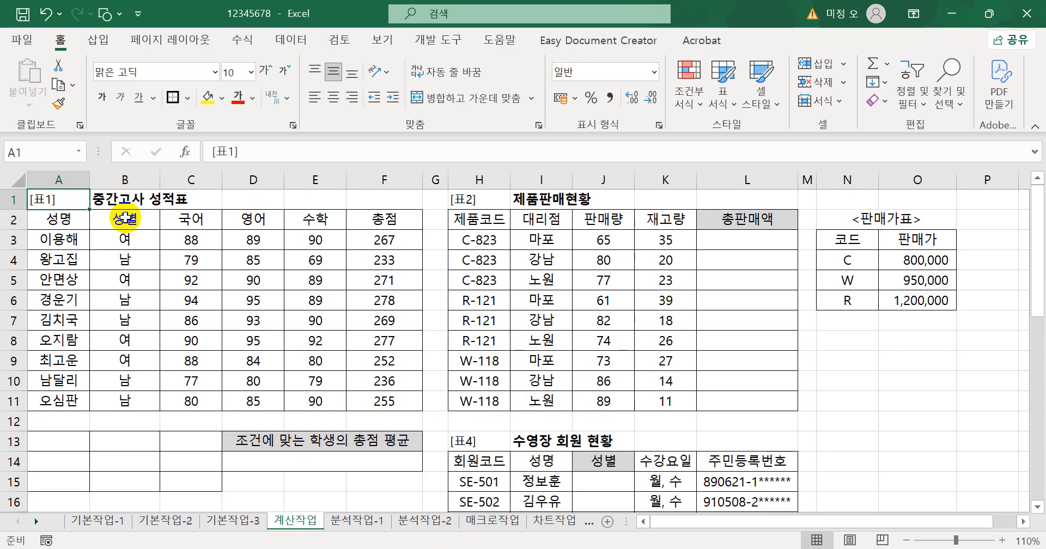
pyautogui.click(126, 218)
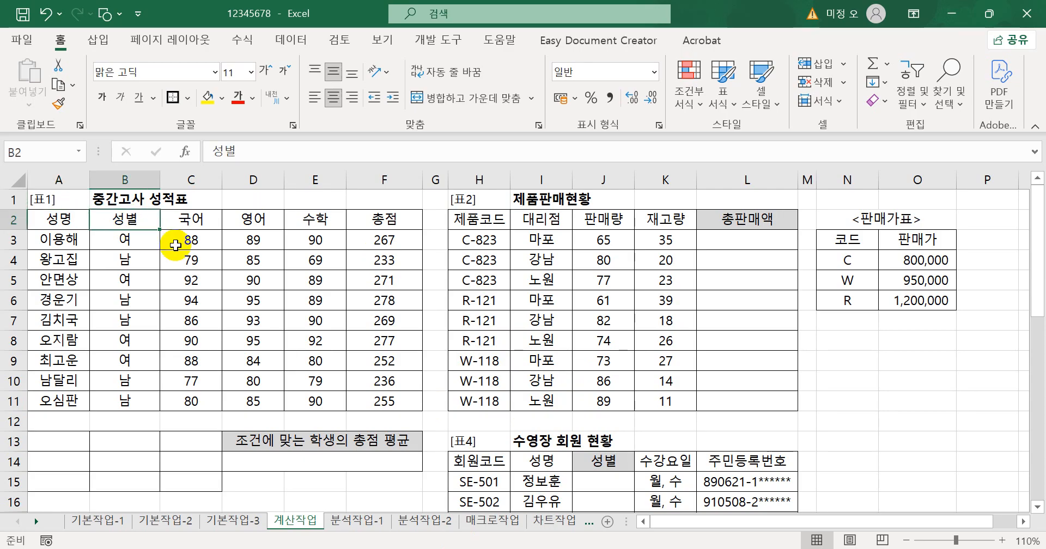
pyautogui.keyDown('ctrl'); pyautogui.click(264, 220); pyautogui.keyUp('ctrl')
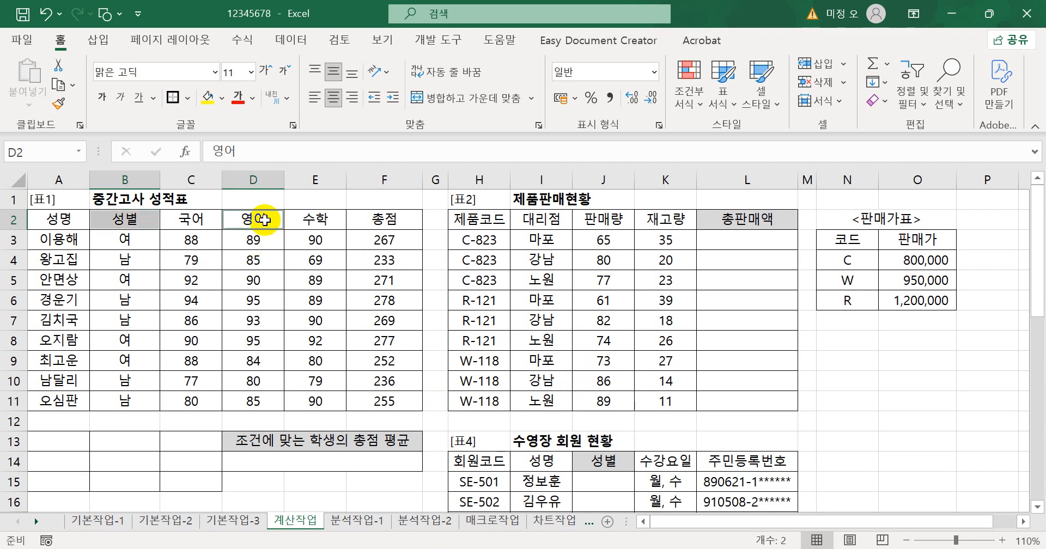
pyautogui.hotkey('ctrl', 'c')
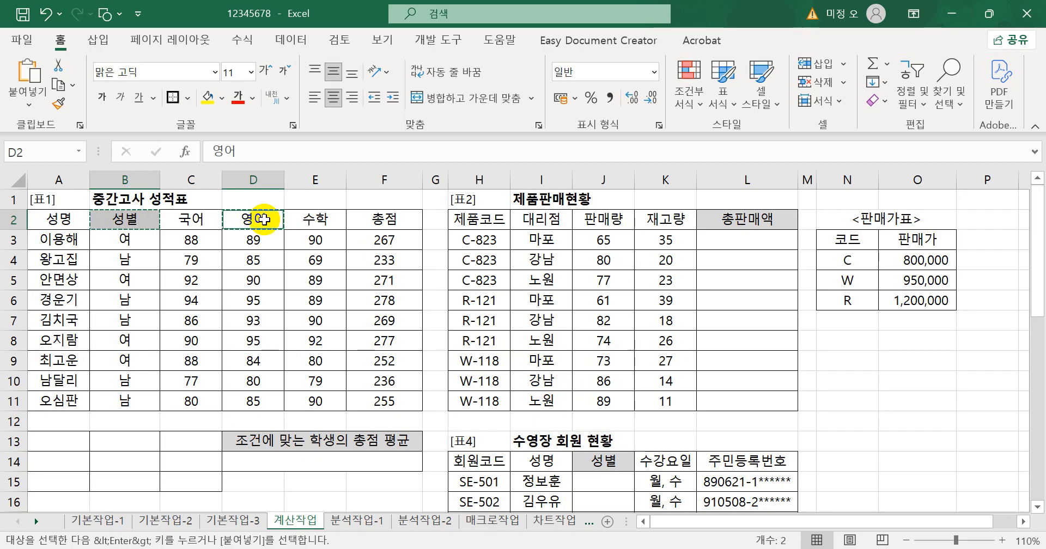
pyautogui.click(68, 441)
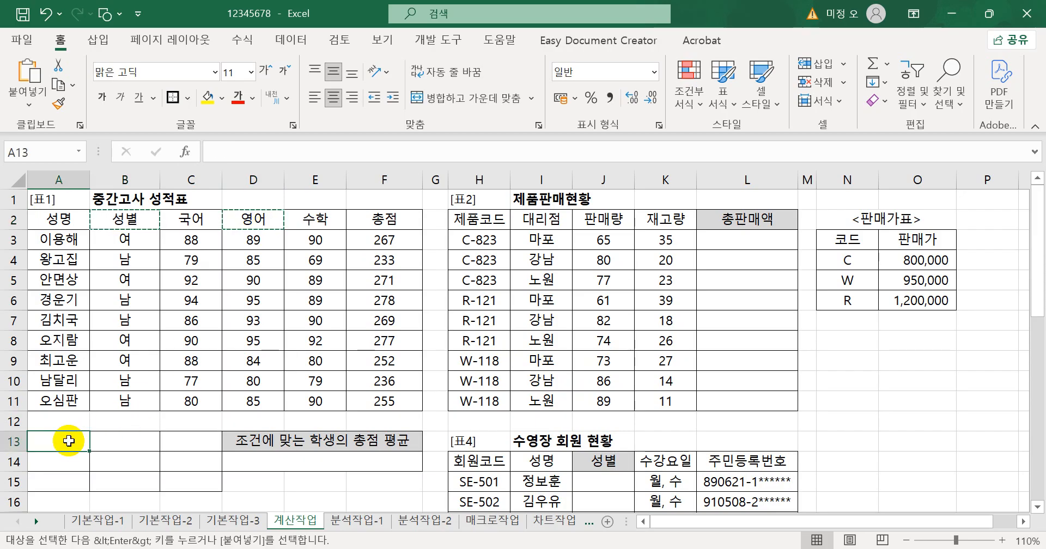
pyautogui.hotkey('ctrl', 'v')
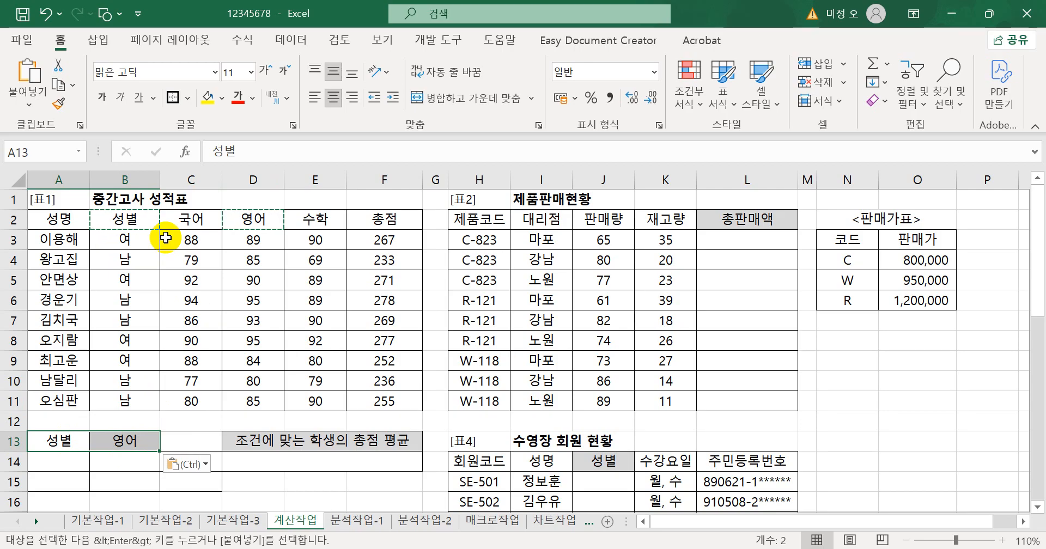
# Fill the first criteria row by copying 남 into A14 and entering >=90 in B14 under 영어.
pyautogui.click(133, 261)
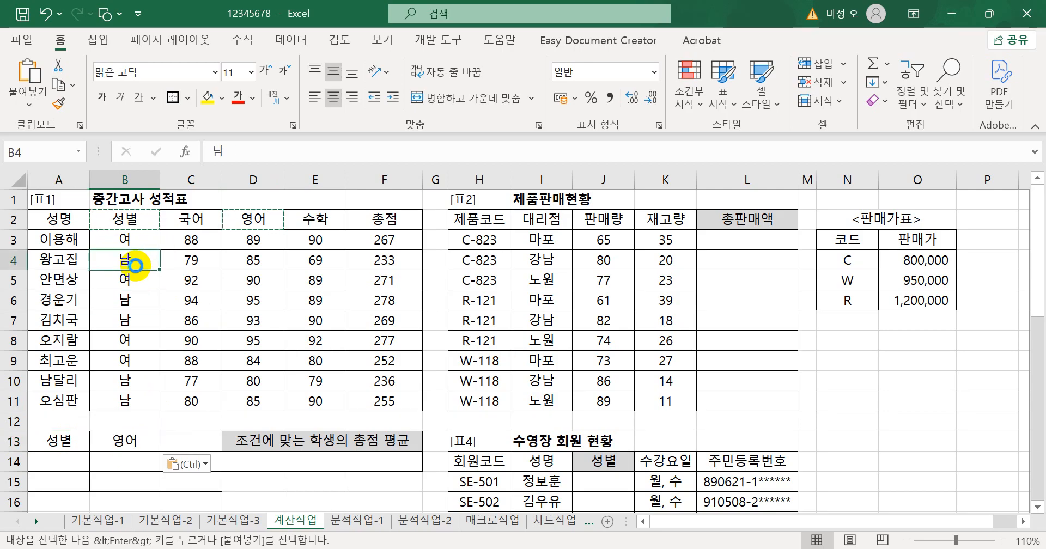
pyautogui.hotkey('ctrl', 'c')
pyautogui.click(59, 461)
pyautogui.hotkey('ctrl', 'v')
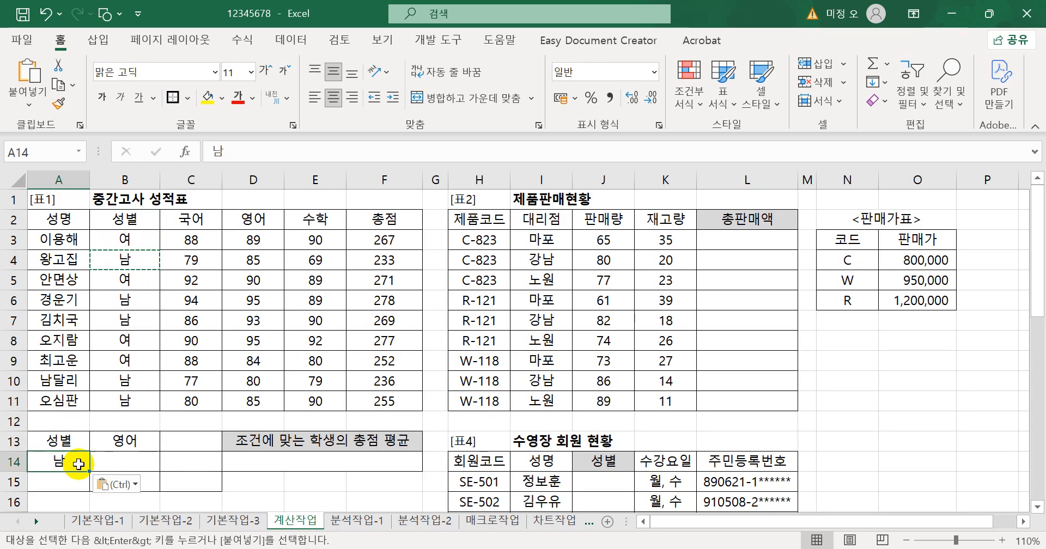
pyautogui.click(109, 464)
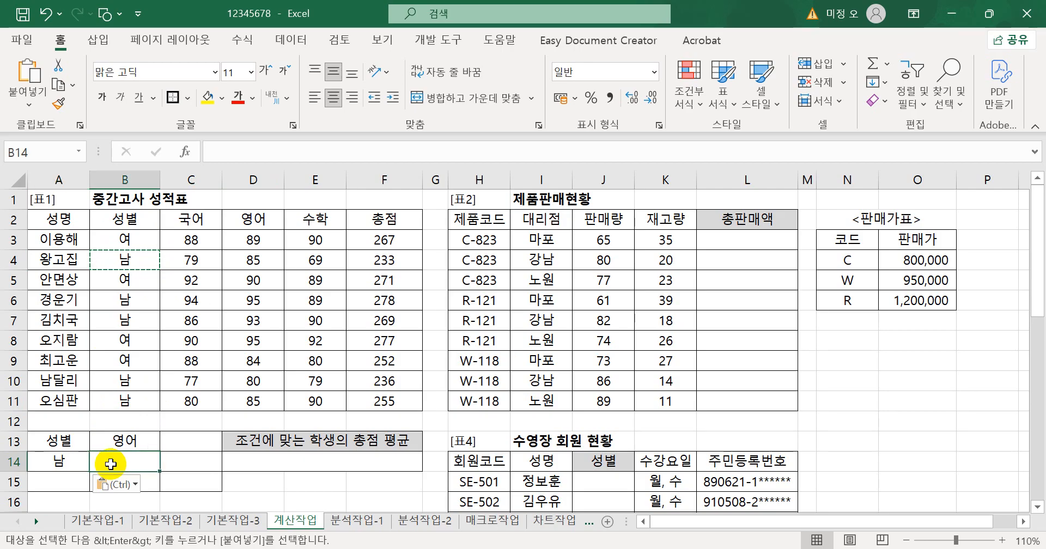
pyautogui.write('>=90')
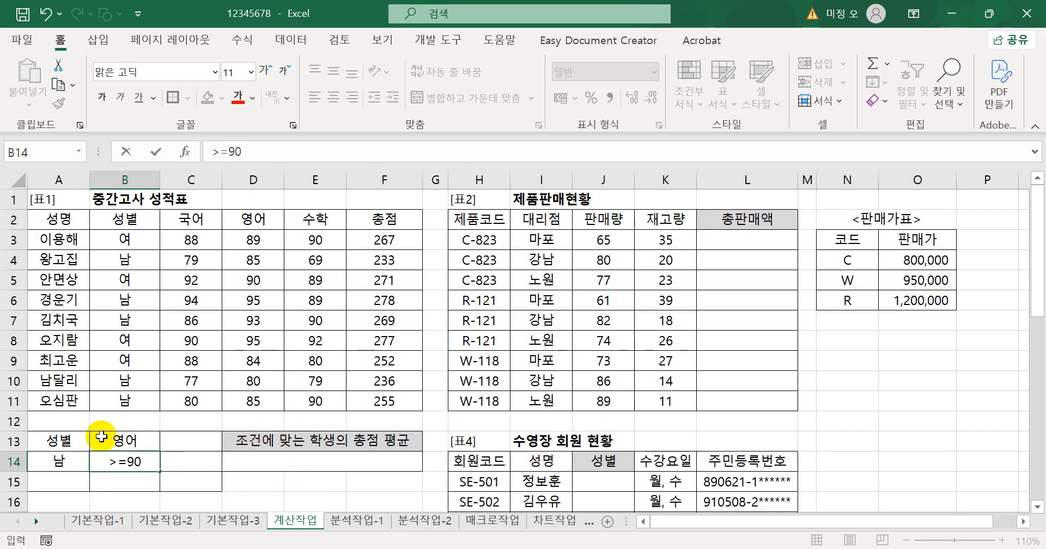
pyautogui.moveTo(73, 438); pyautogui.dragTo(203, 482)
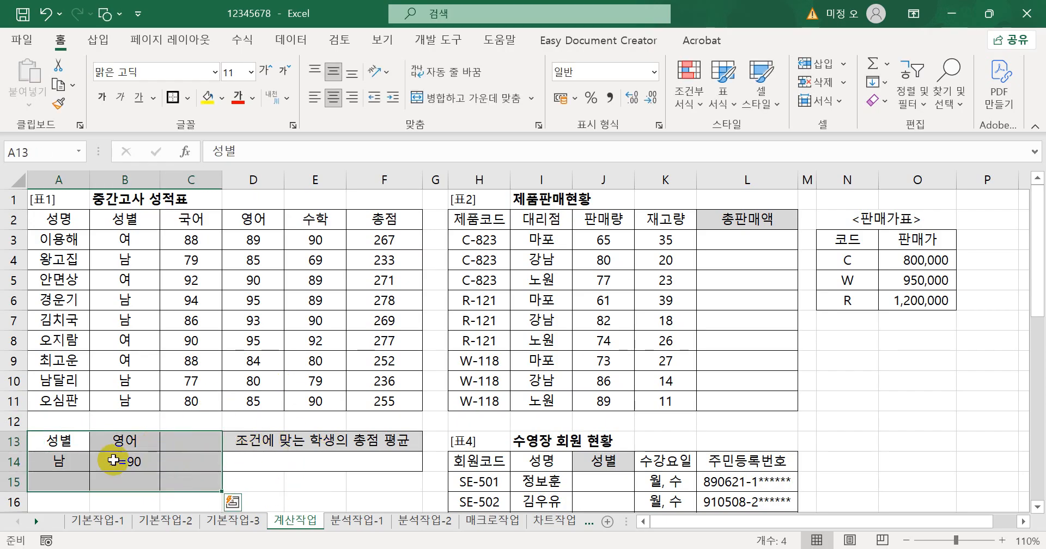
pyautogui.moveTo(73, 442); pyautogui.dragTo(68, 480)
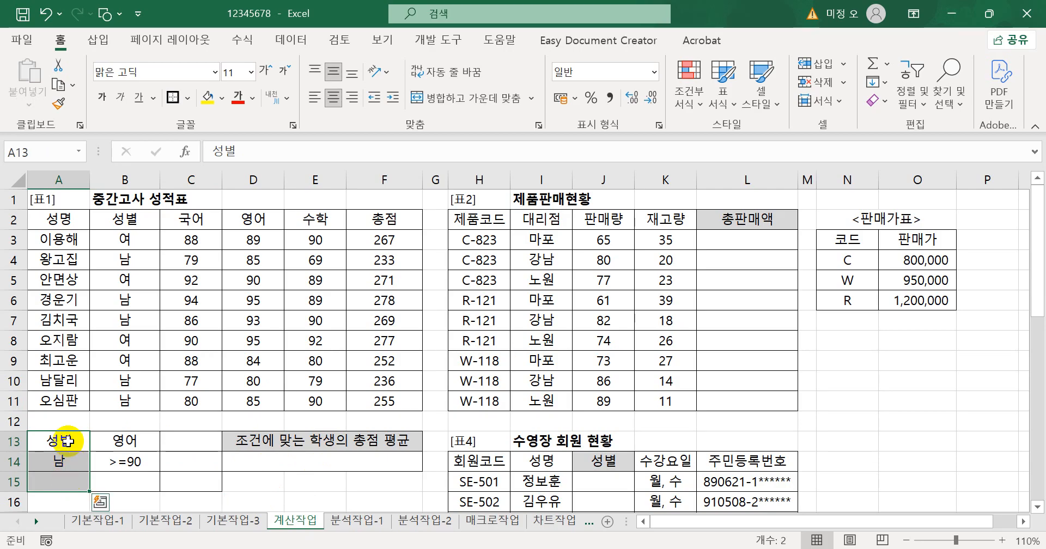
pyautogui.click(68, 441)
pyautogui.click(67, 461)
pyautogui.click(67, 443)
pyautogui.click(64, 462)
pyautogui.click(70, 440)
pyautogui.click(71, 479)
pyautogui.click(69, 441)
pyautogui.click(69, 482)
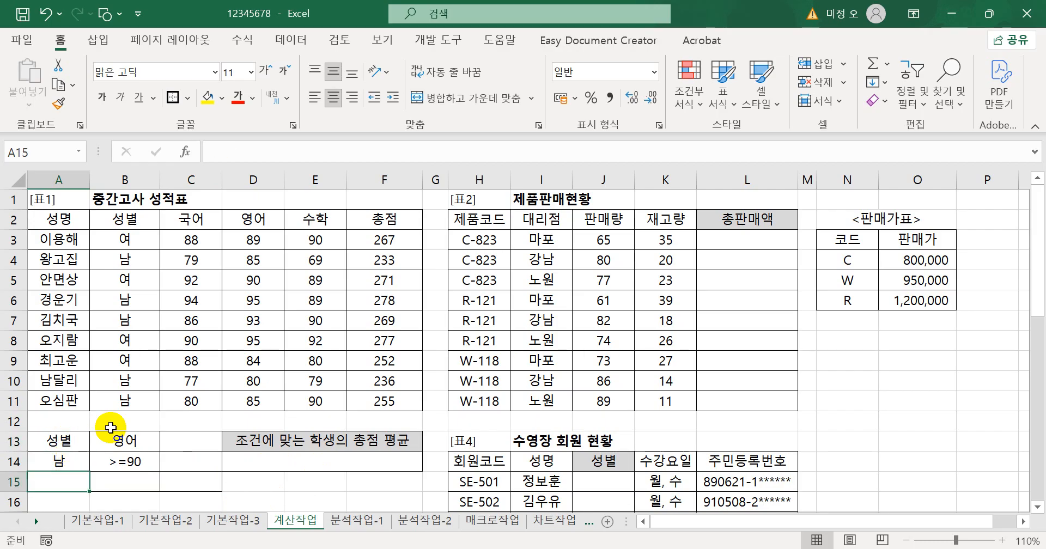
# Copy the gender value 여 from 표1 into A15 as the second criteria row.
pyautogui.click(136, 240)
pyautogui.hotkey('ctrl', 'c')
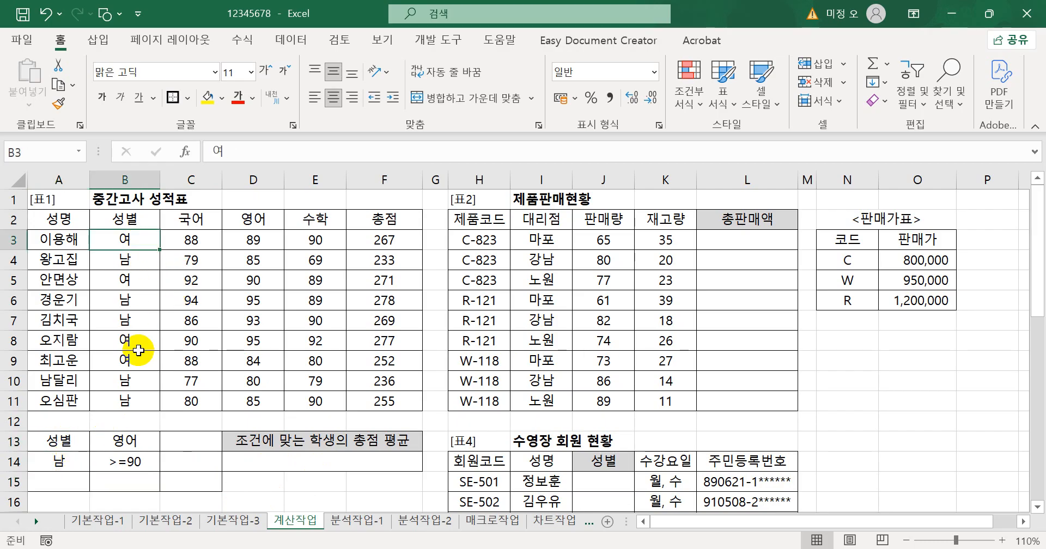
pyautogui.click(71, 482)
pyautogui.hotkey('ctrl', 'v')
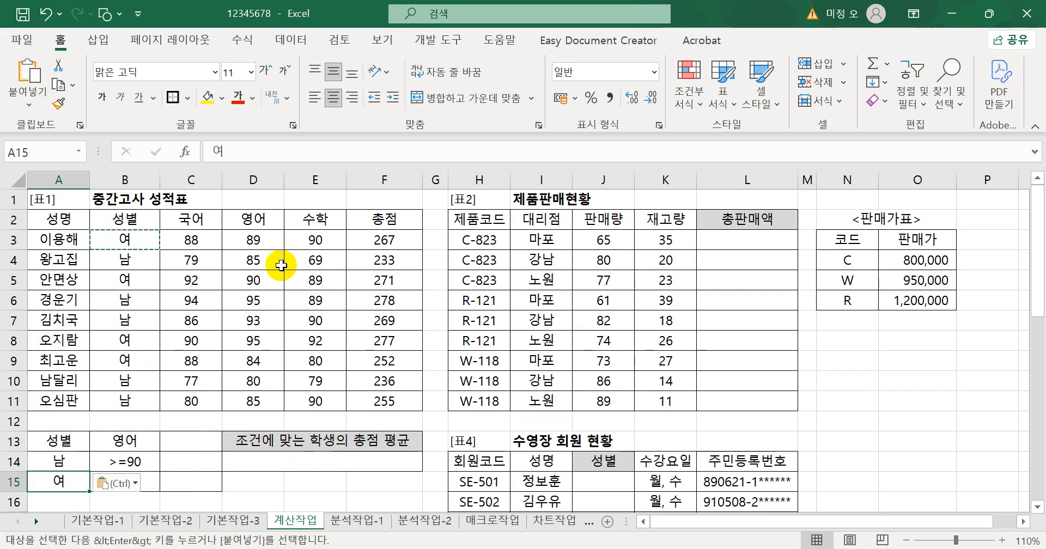
# Copy the 수학 header from 표1 into C13 of the criteria area.
pyautogui.click(314, 220)
pyautogui.hotkey('ctrl', 'c')
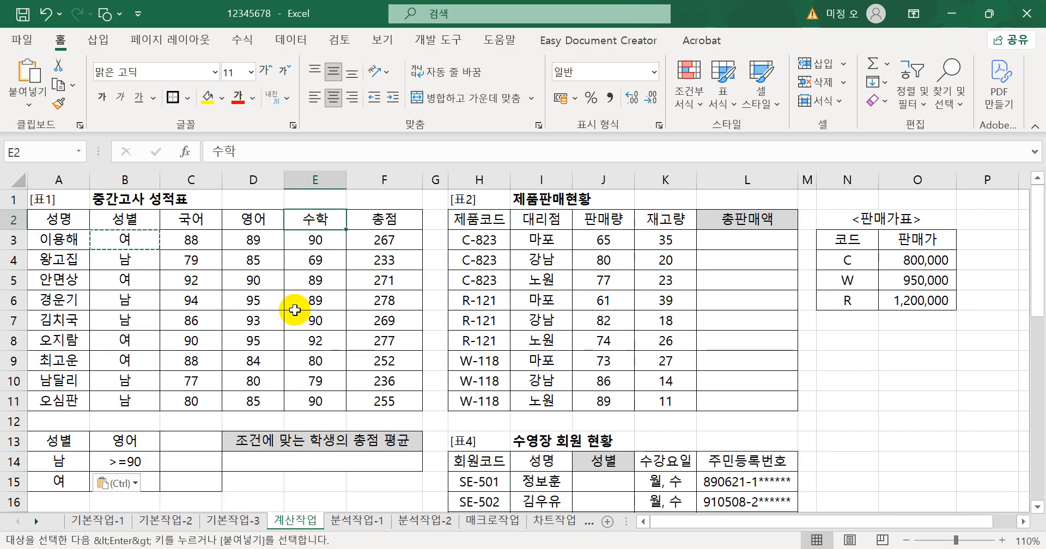
pyautogui.click(207, 440)
pyautogui.hotkey('ctrl', 'v')
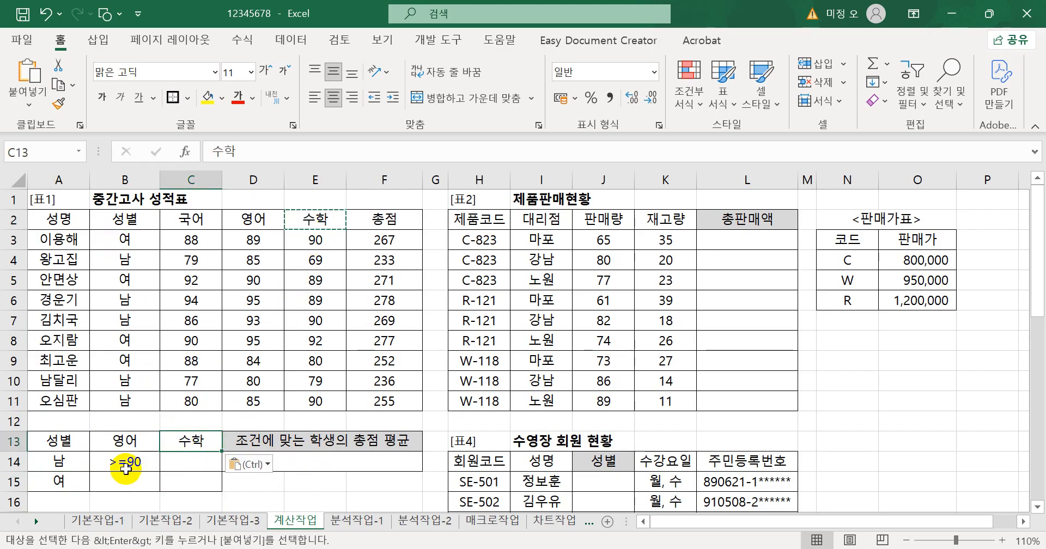
# Enter the condition >=90 in C15 under 수학 on the 여 row.
pyautogui.moveTo(72, 460); pyautogui.dragTo(129, 463)
pyautogui.click(123, 461)
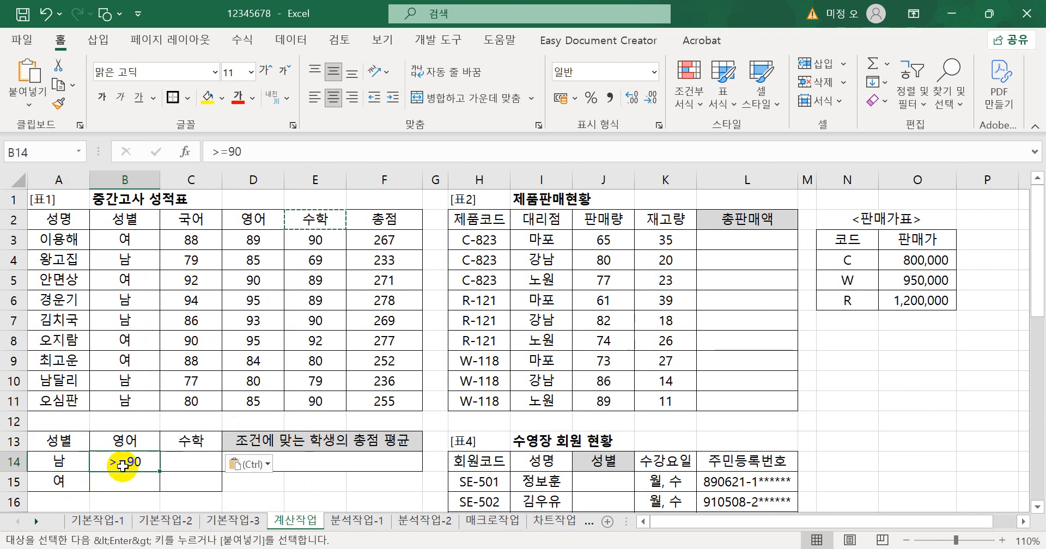
pyautogui.moveTo(62, 482); pyautogui.dragTo(183, 486)
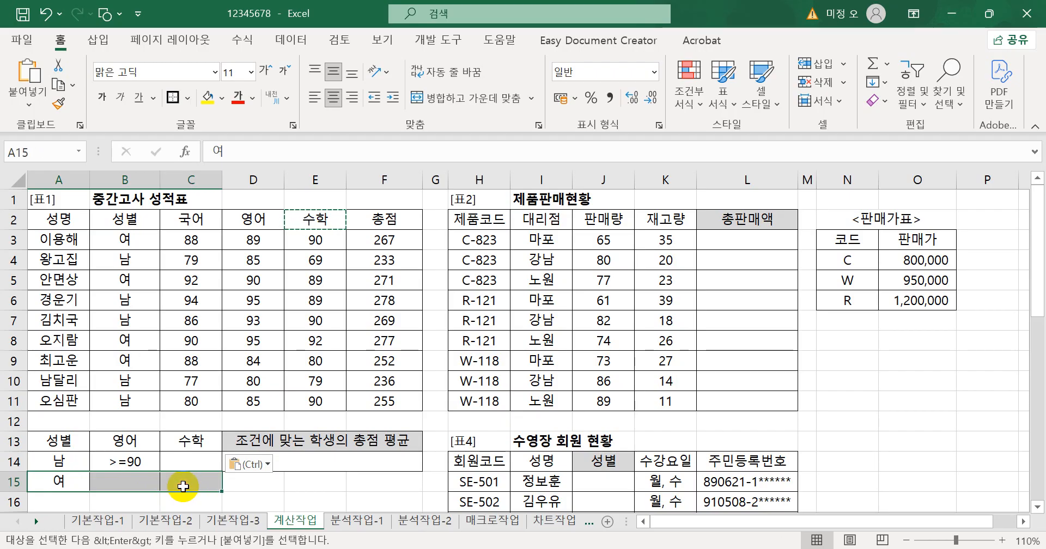
pyautogui.click(183, 486)
pyautogui.write('>=')
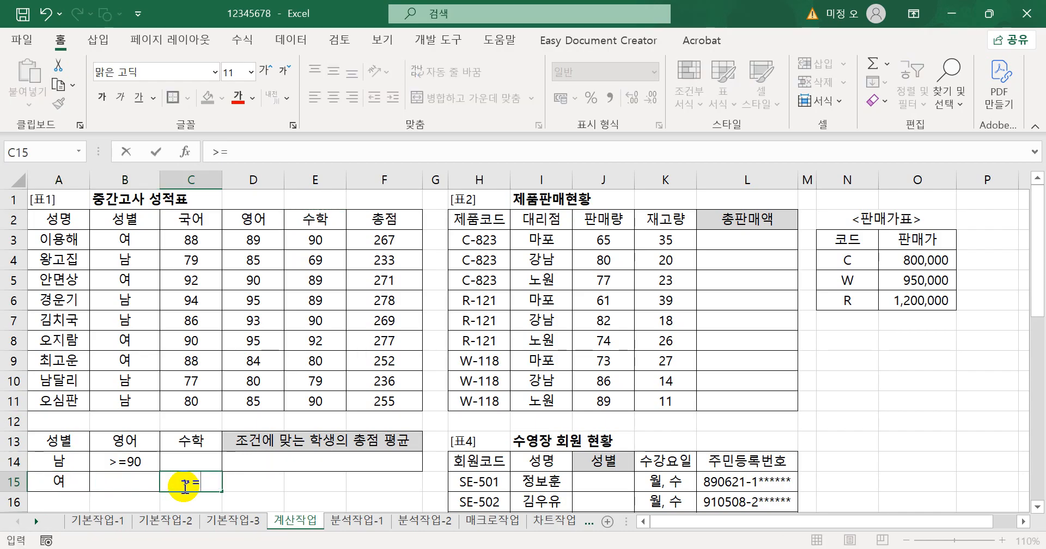
pyautogui.write('90')
pyautogui.press('Return')
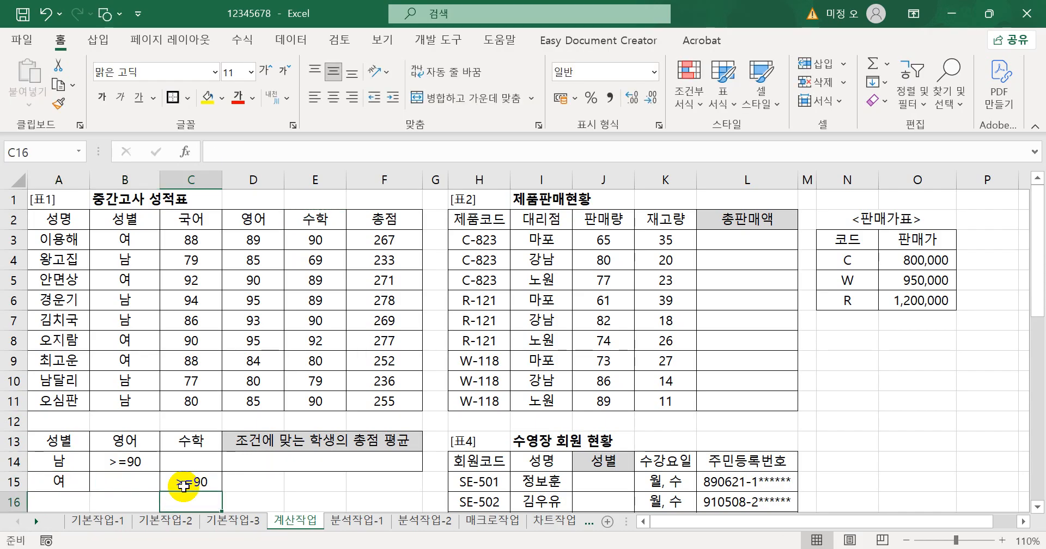
# Calculate the average total in D14 with DAVERAGE, using database A2:F11, field 6 and criteria A13:C15.
pyautogui.click(292, 462)
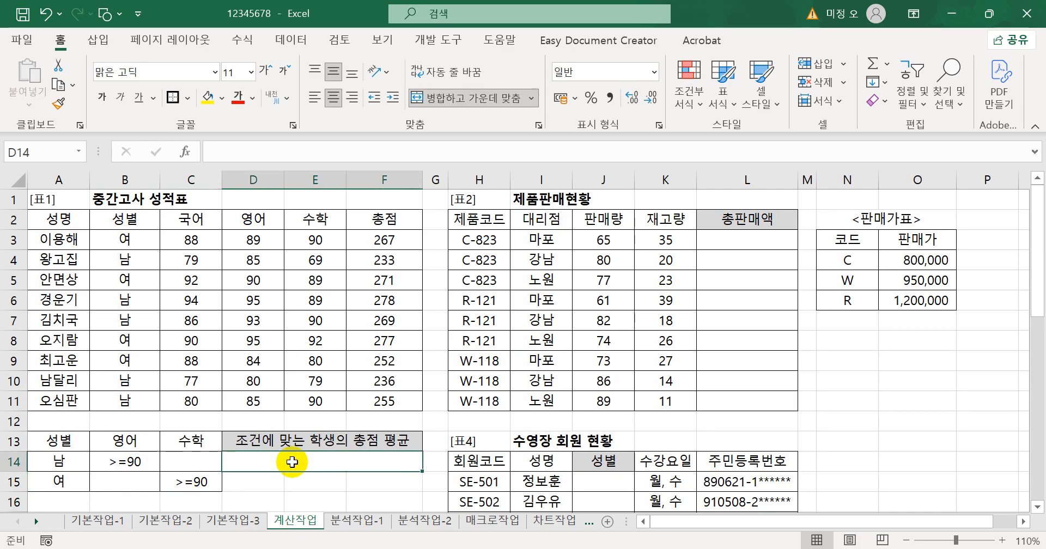
pyautogui.write('=')
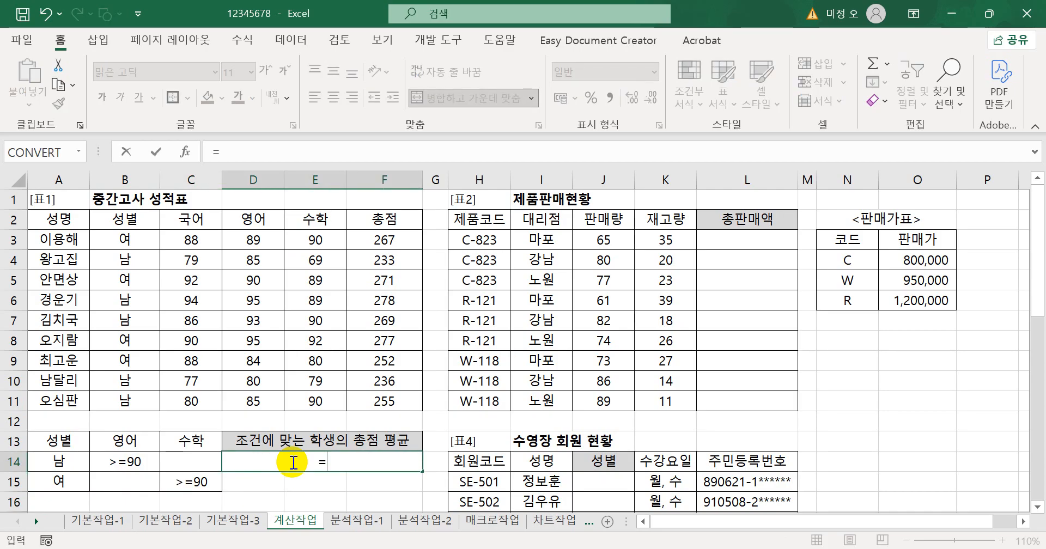
pyautogui.write('daver')
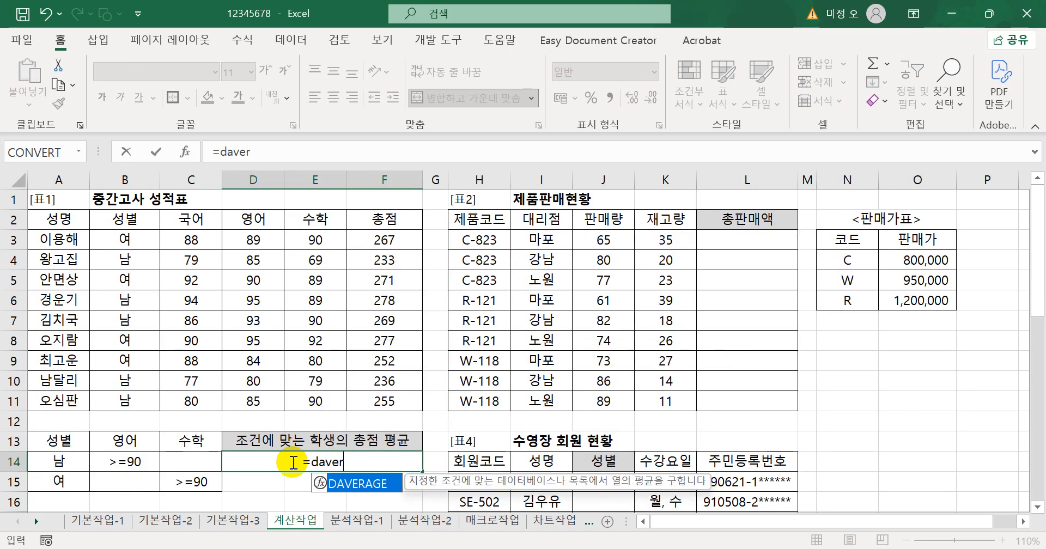
pyautogui.press('Tab')
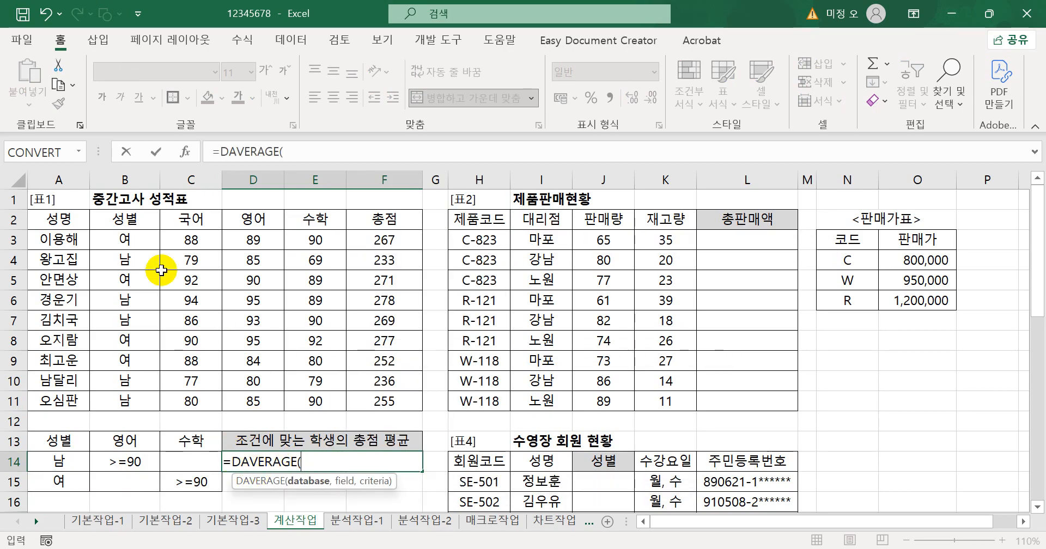
pyautogui.moveTo(52, 218); pyautogui.dragTo(377, 396)
pyautogui.write(',6')
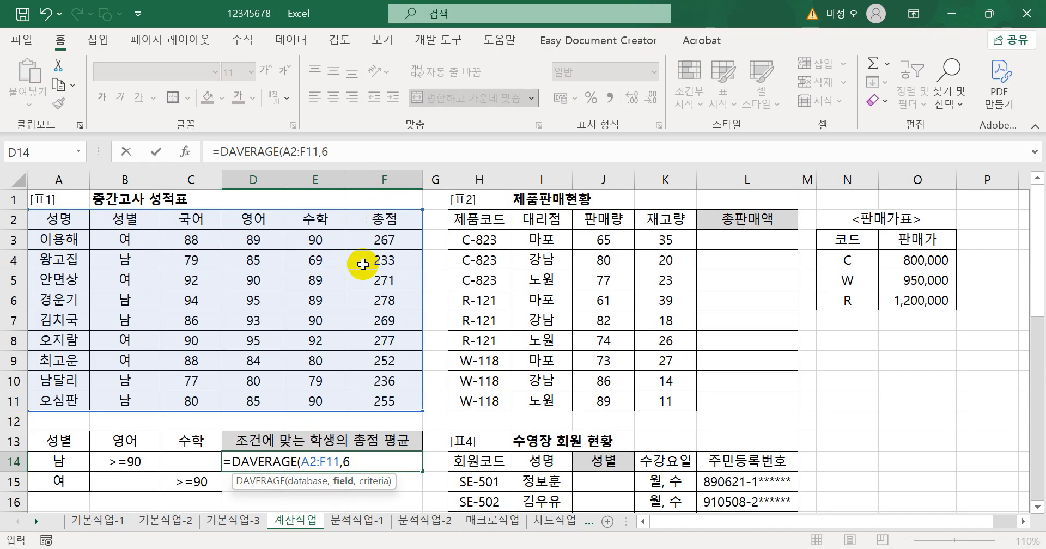
pyautogui.write(',')
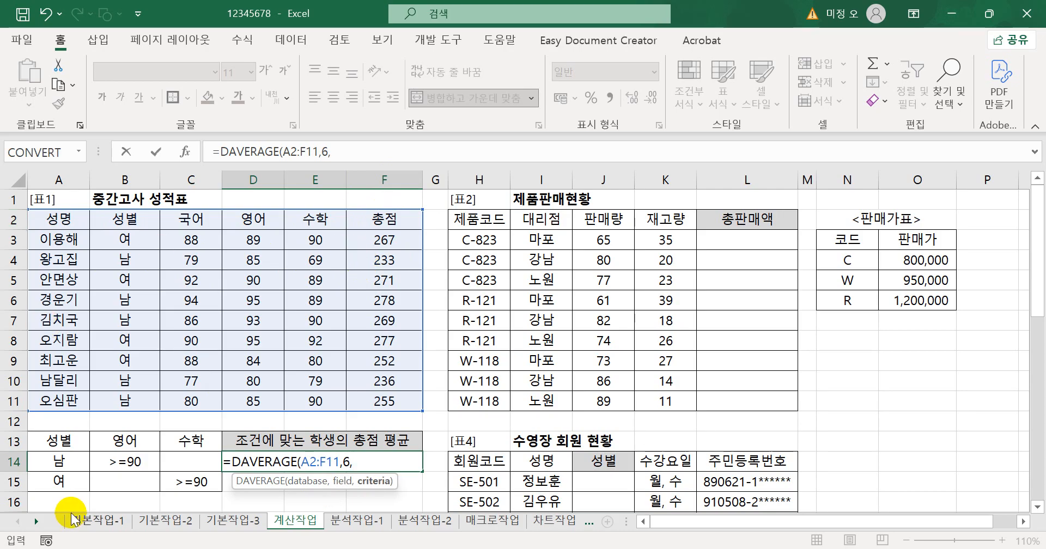
pyautogui.click(77, 444)
pyautogui.moveTo(78, 445); pyautogui.dragTo(172, 481)
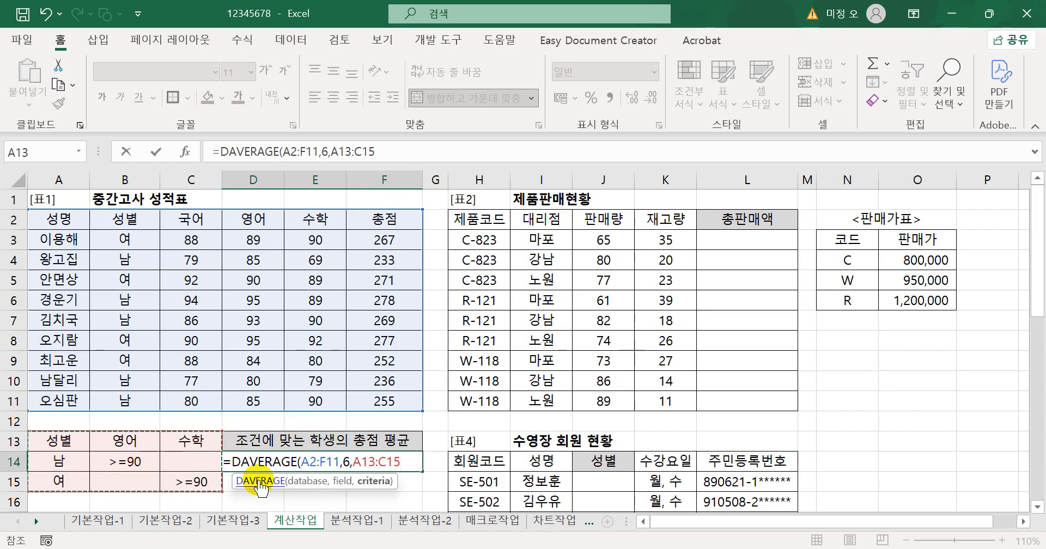
pyautogui.write(')')
pyautogui.press('Return')
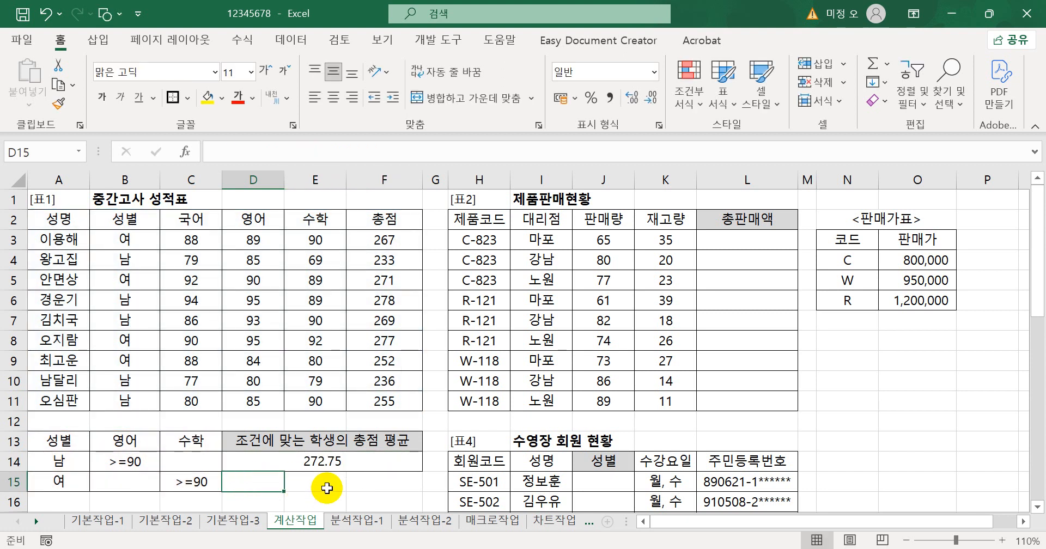
# Wrap the DAVERAGE formula in D14 with ROUND, rounding the average total to 1 decimal place.
pyautogui.click(349, 463)
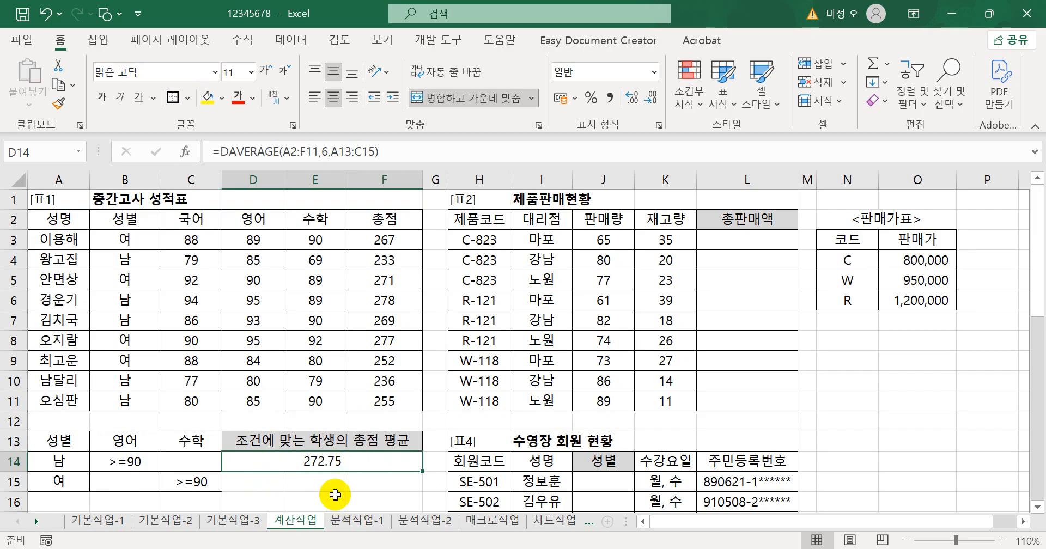
pyautogui.doubleClick(301, 462)
pyautogui.moveTo(234, 459); pyautogui.dragTo(414, 463)
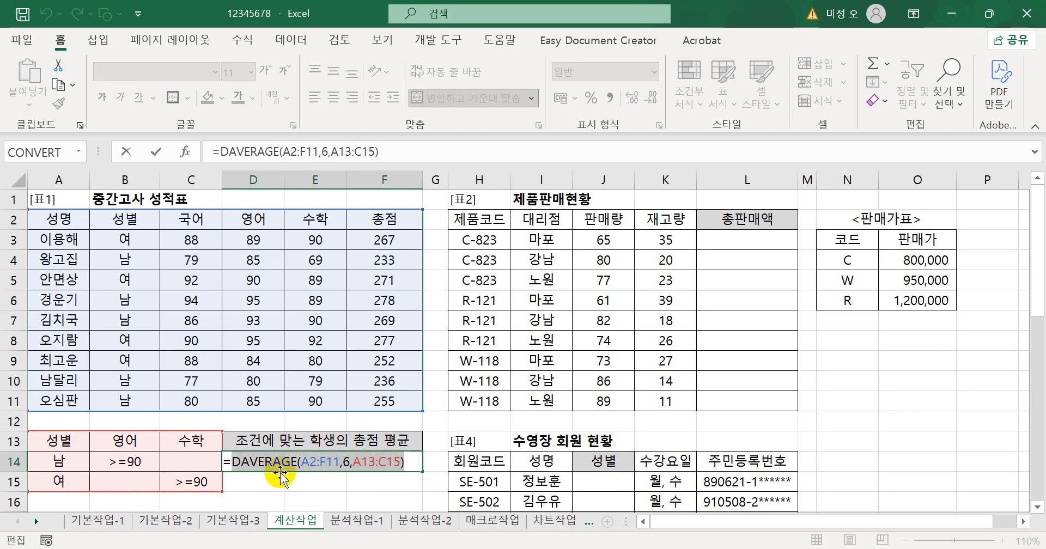
pyautogui.click(232, 463)
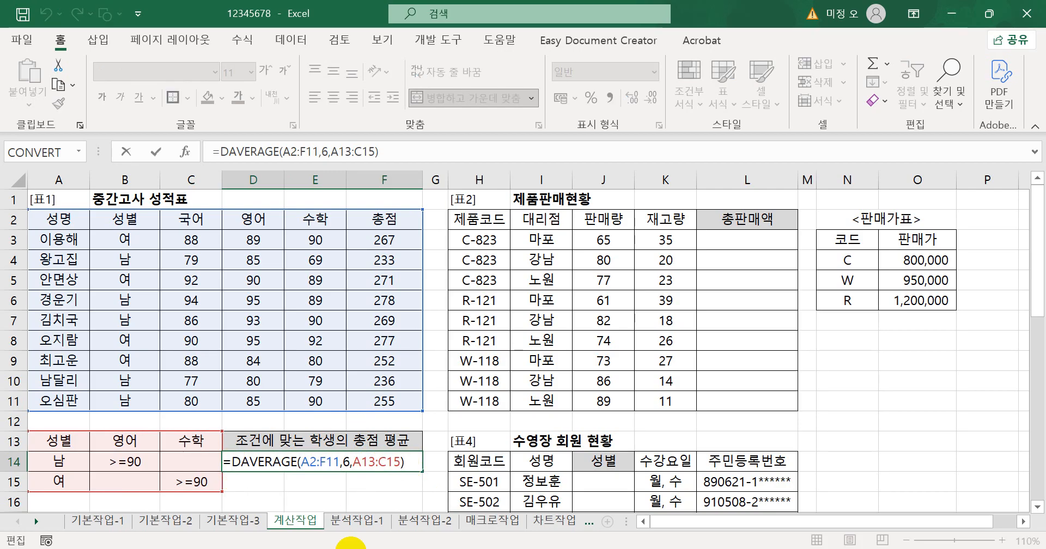
pyautogui.write('rou')
pyautogui.press('Tab')
pyautogui.moveTo(283, 461); pyautogui.dragTo(431, 462)
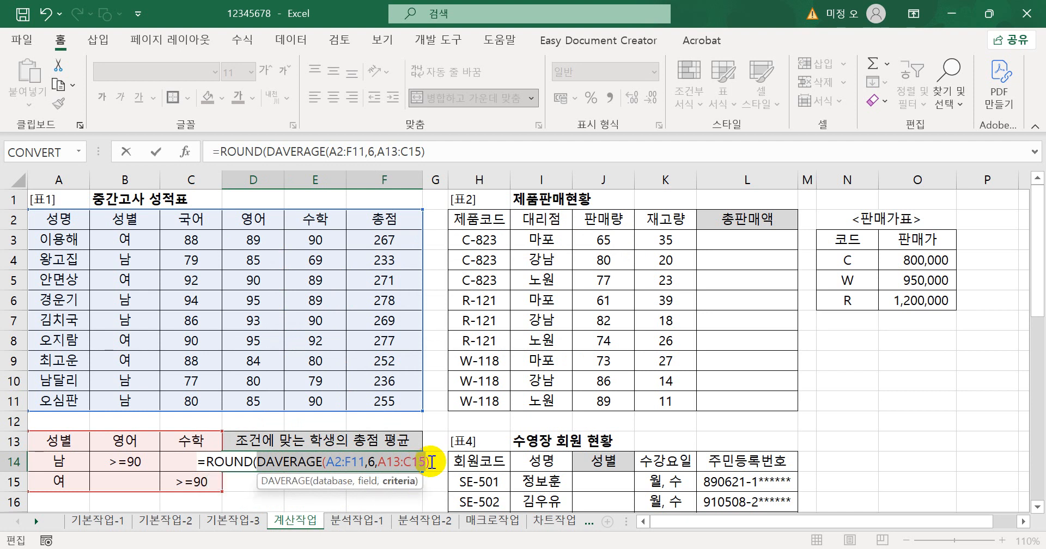
pyautogui.click(430, 462)
pyautogui.write(',')
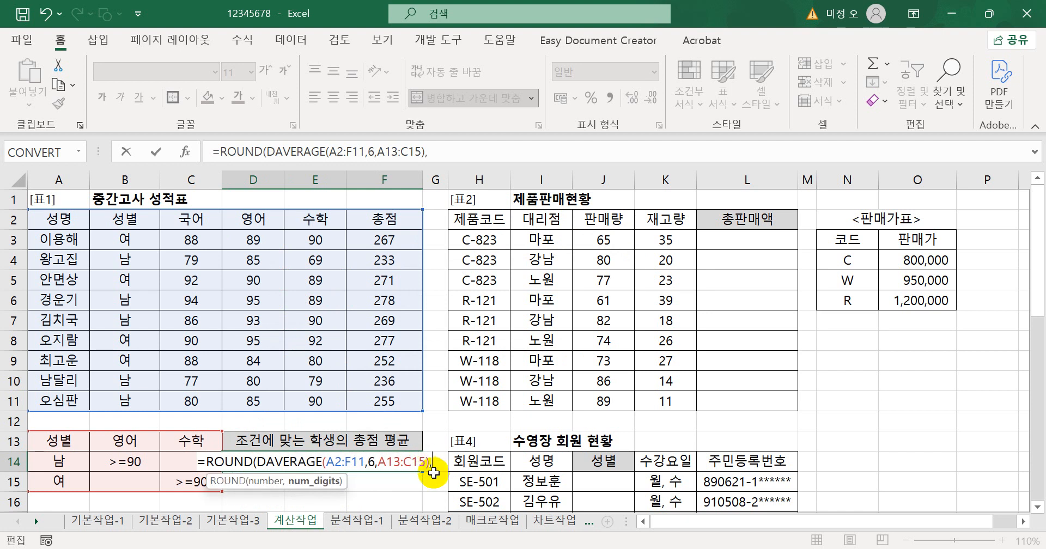
pyautogui.write('1)')
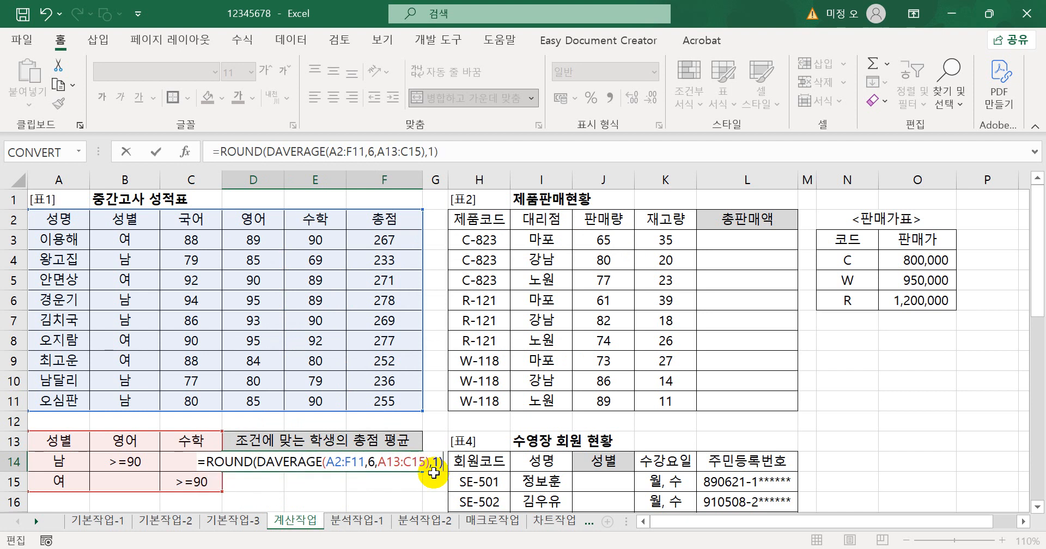
pyautogui.press('Return')
# Copy the complete D14 formula into the blank Notepad note as item "1.", then return to the Excel workbook.
pyautogui.click(398, 464)
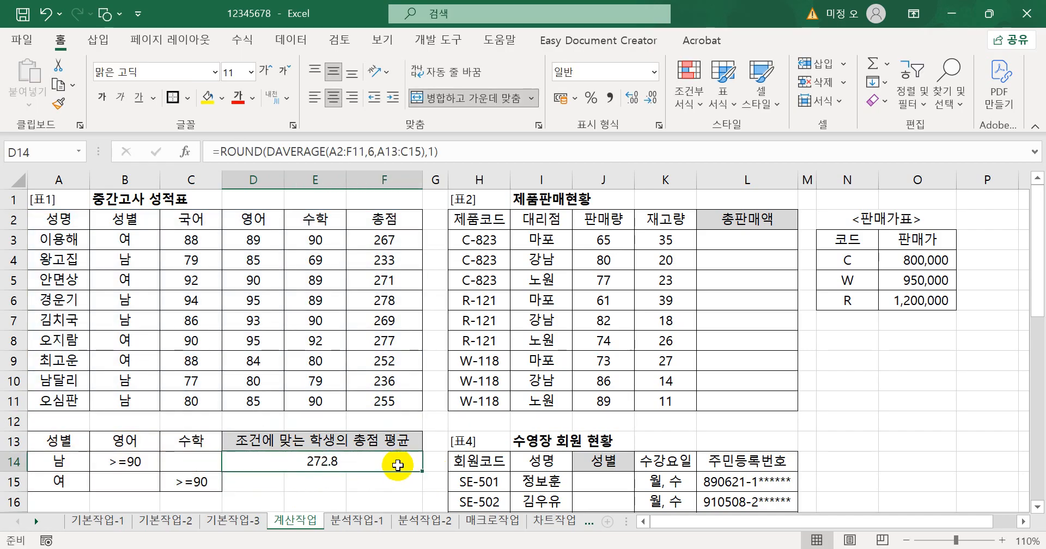
pyautogui.moveTo(490, 153); pyautogui.dragTo(93, 153)
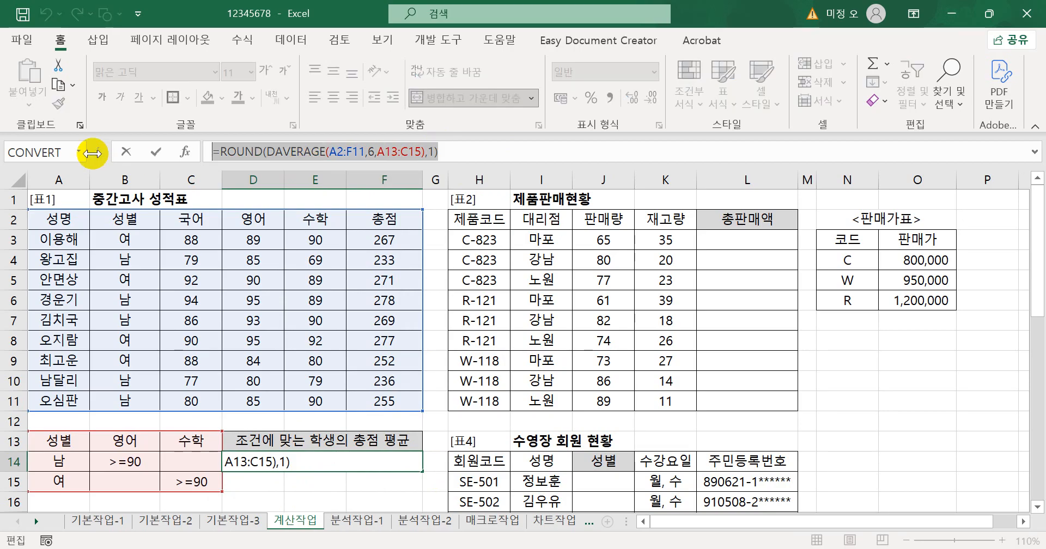
pyautogui.hotkey('ctrl', 'c')
pyautogui.press('Escape')
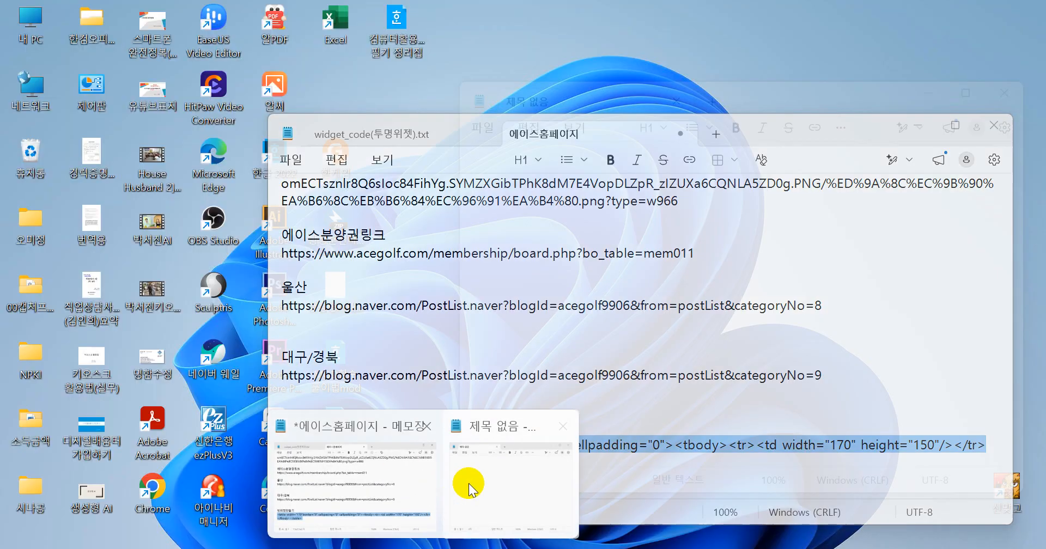
pyautogui.click(467, 483)
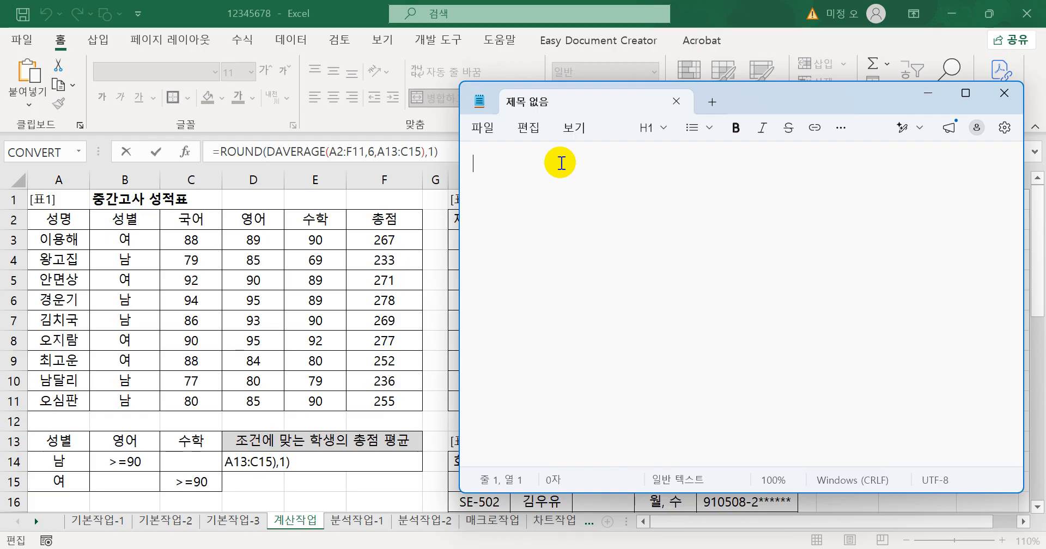
pyautogui.write('1.')
pyautogui.hotkey('ctrl', 'v')
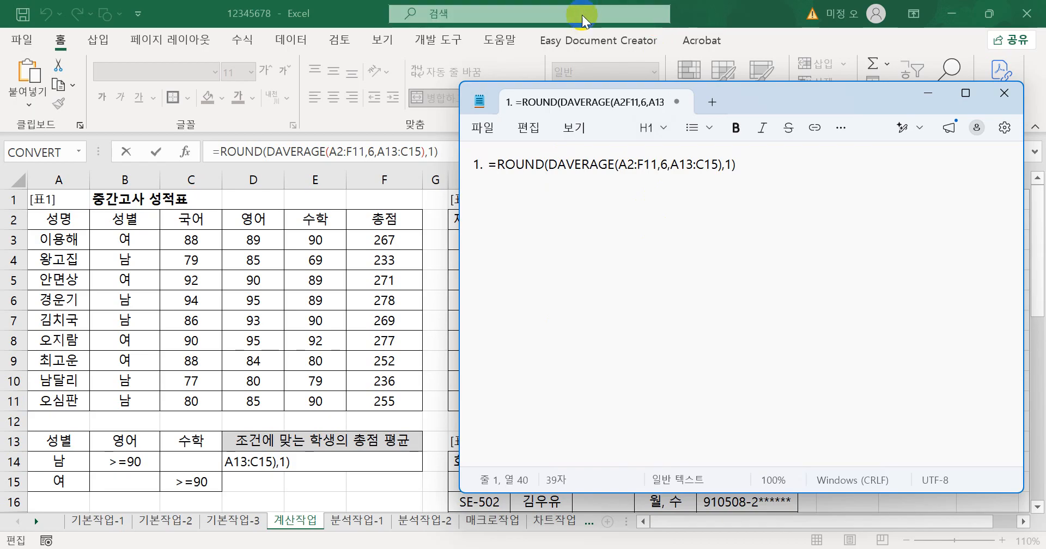
pyautogui.click(703, 15)
pyautogui.press('Return')
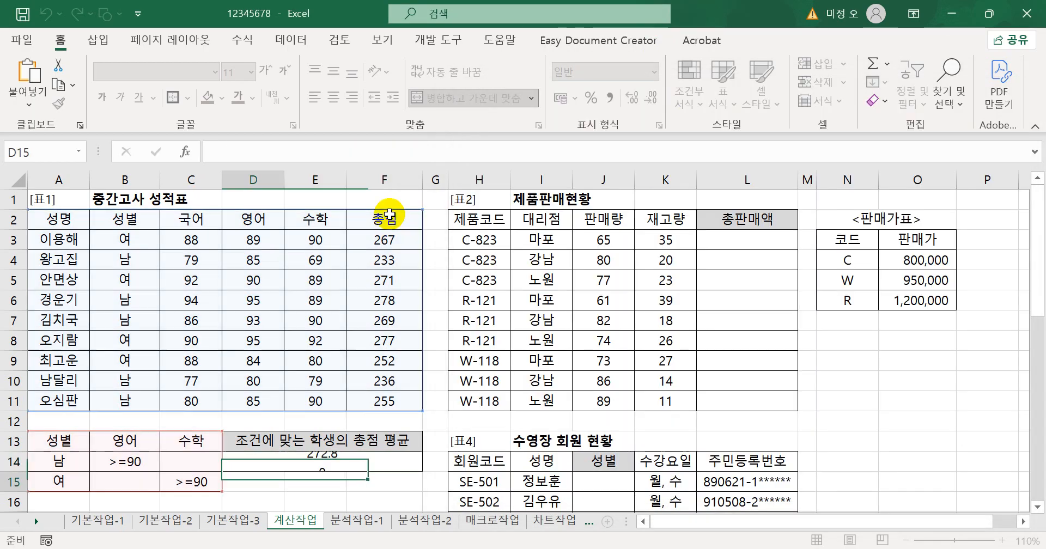
# Examine how the 판매가표 beside 표2 is laid out, checking its code column and header row for the 총판매액 lookup.
pyautogui.click(745, 246)
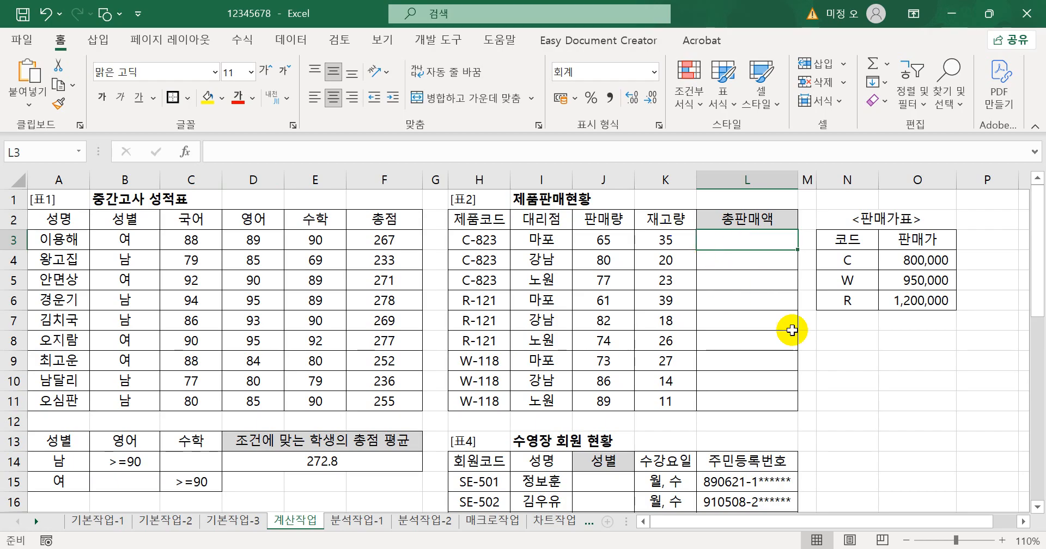
pyautogui.moveTo(868, 240); pyautogui.dragTo(919, 287)
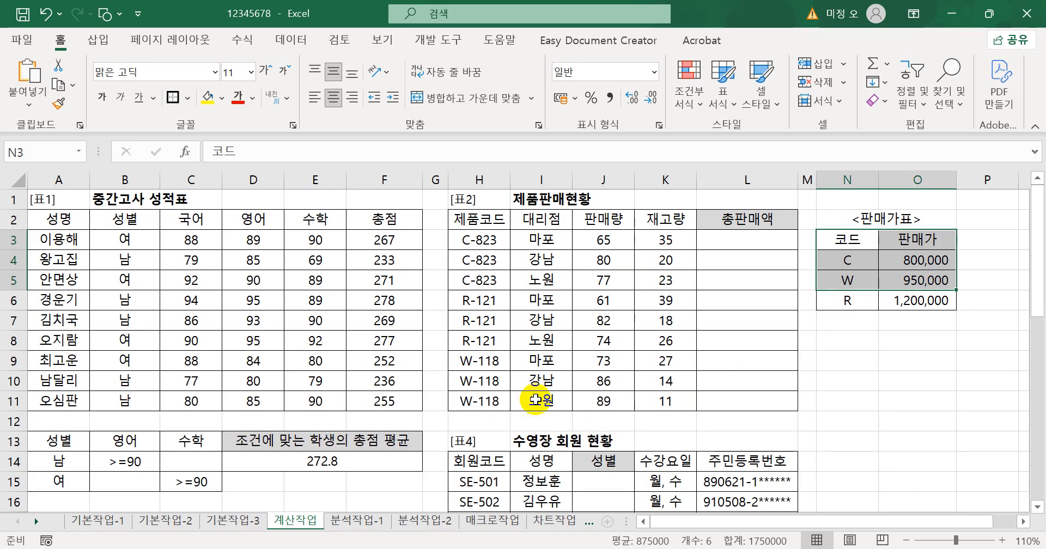
pyautogui.click(821, 356)
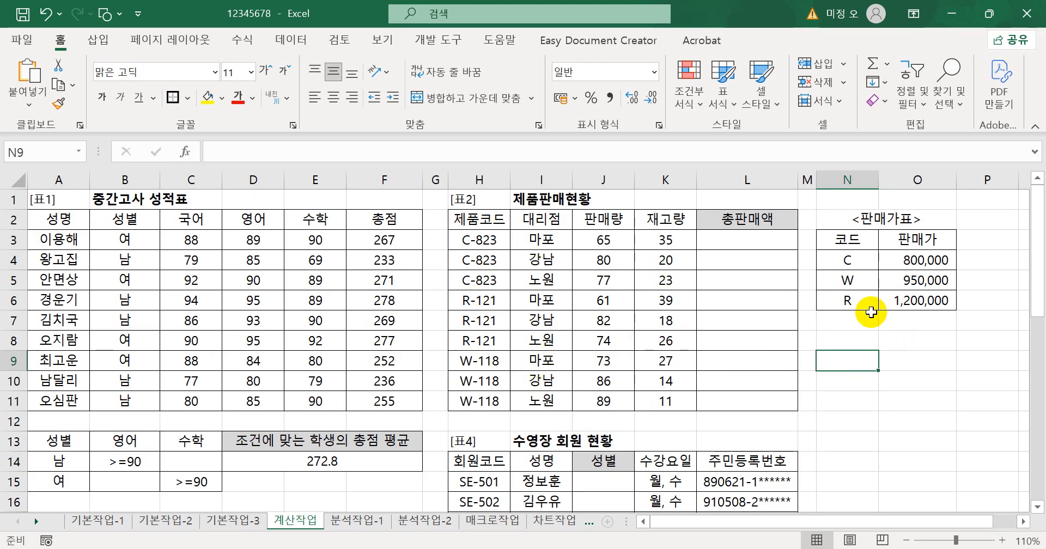
pyautogui.click(846, 182)
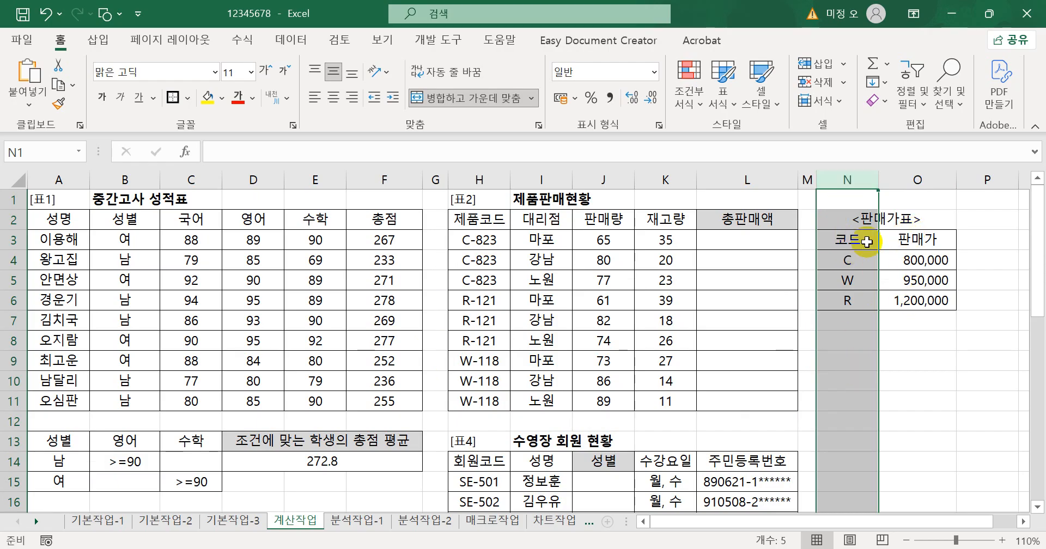
pyautogui.click(832, 235)
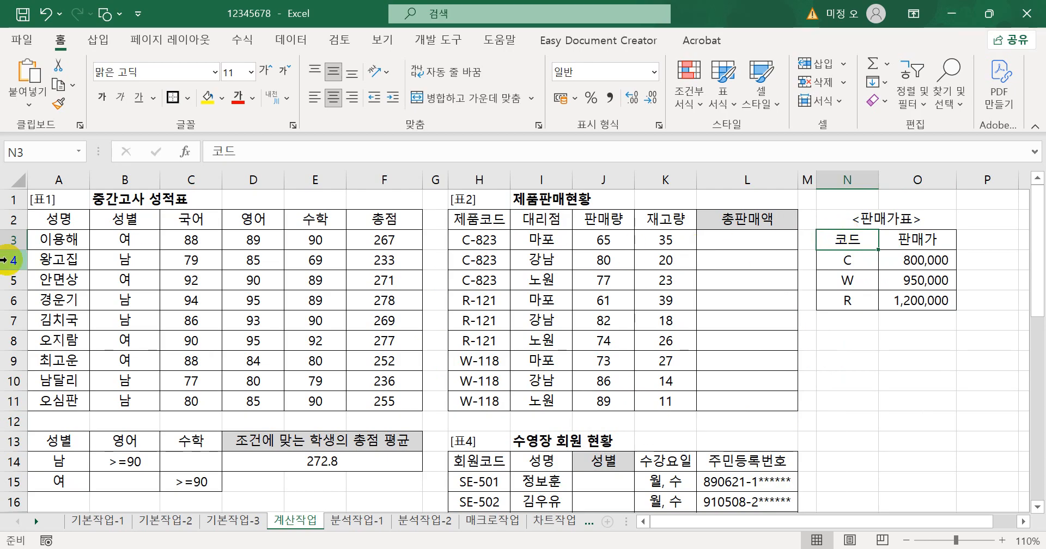
pyautogui.click(12, 239)
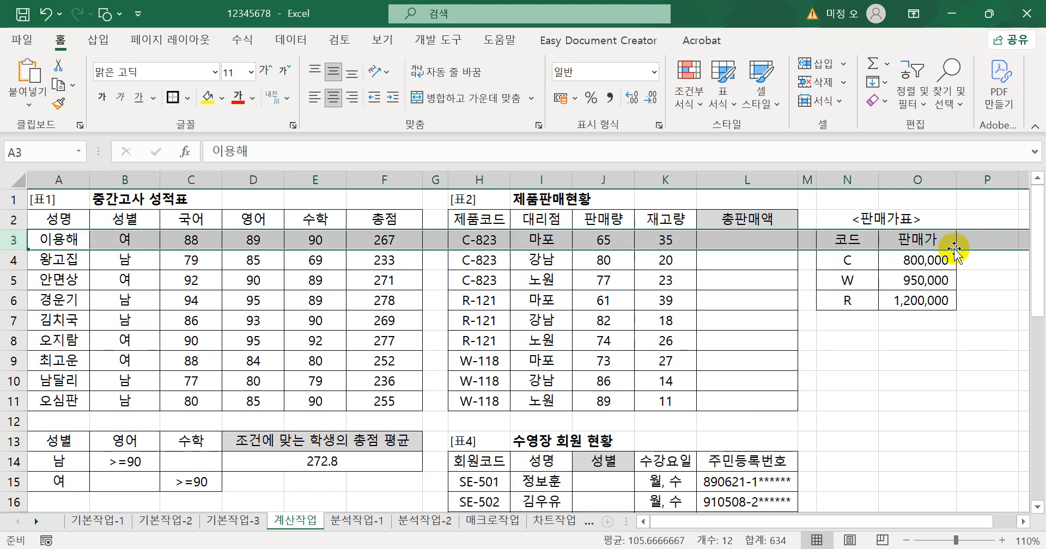
pyautogui.click(960, 352)
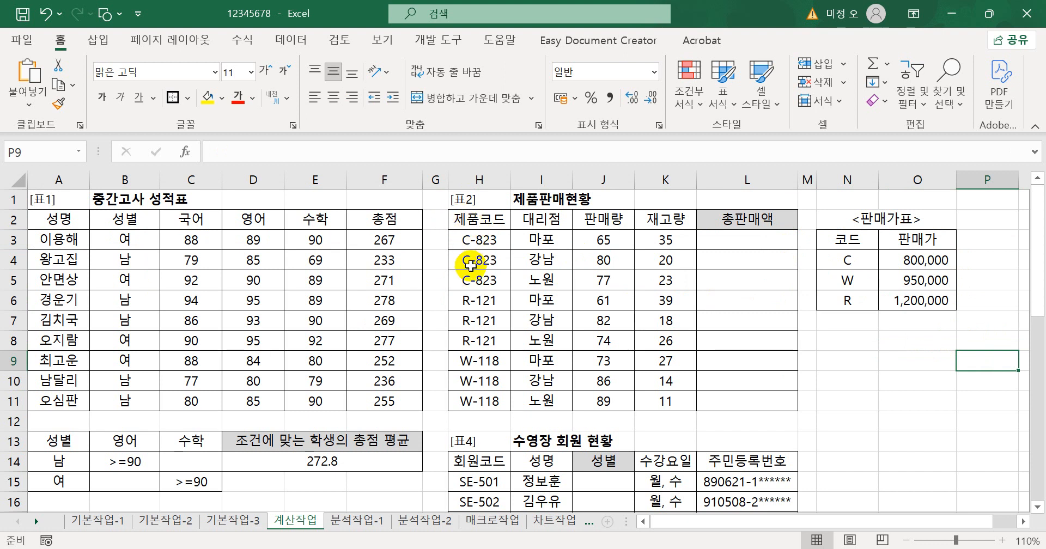
# Extract the first character of the product code in H3 into L3 with =LEFT(H3,1).
pyautogui.click(731, 243)
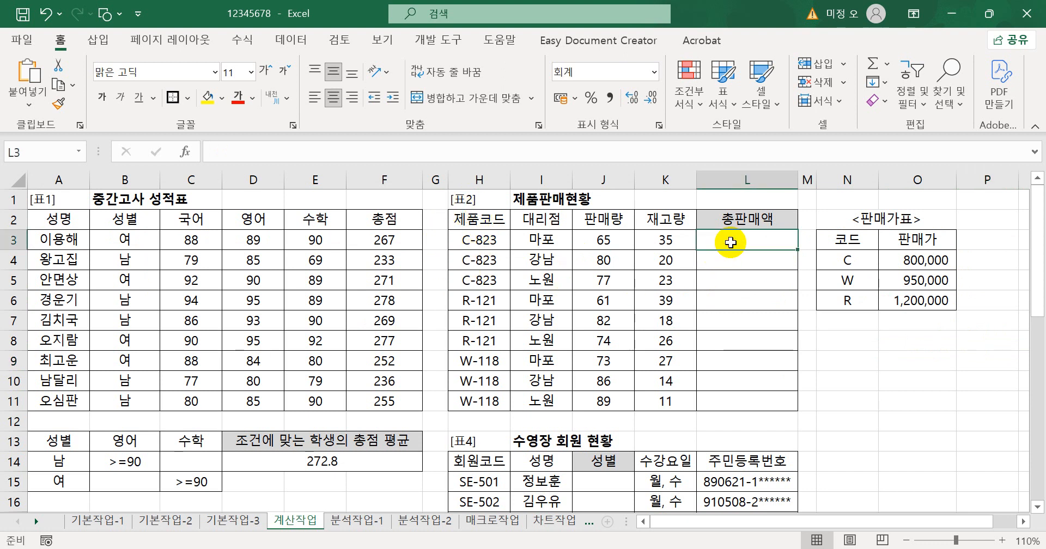
pyautogui.write('=')
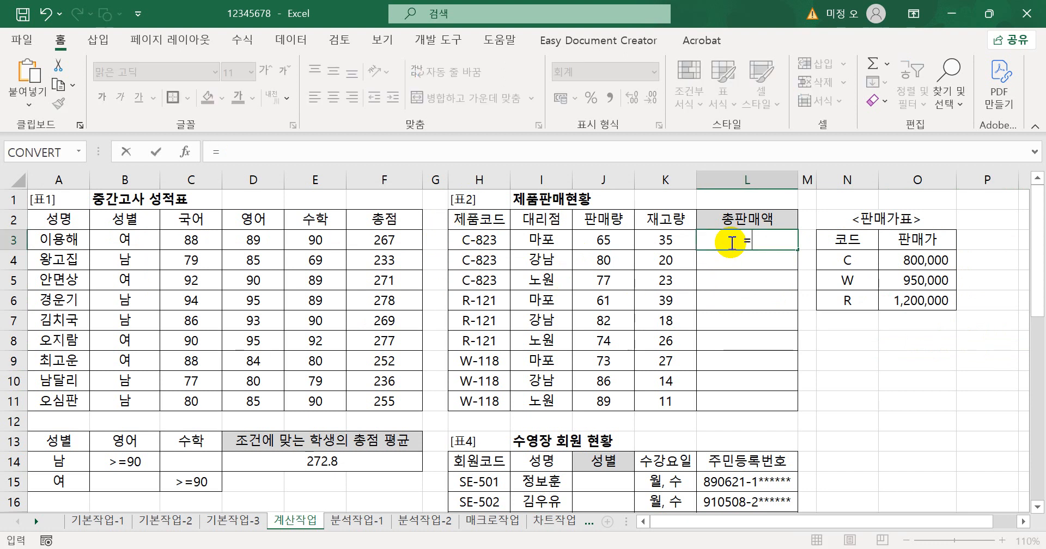
pyautogui.write('le')
pyautogui.press('Tab')
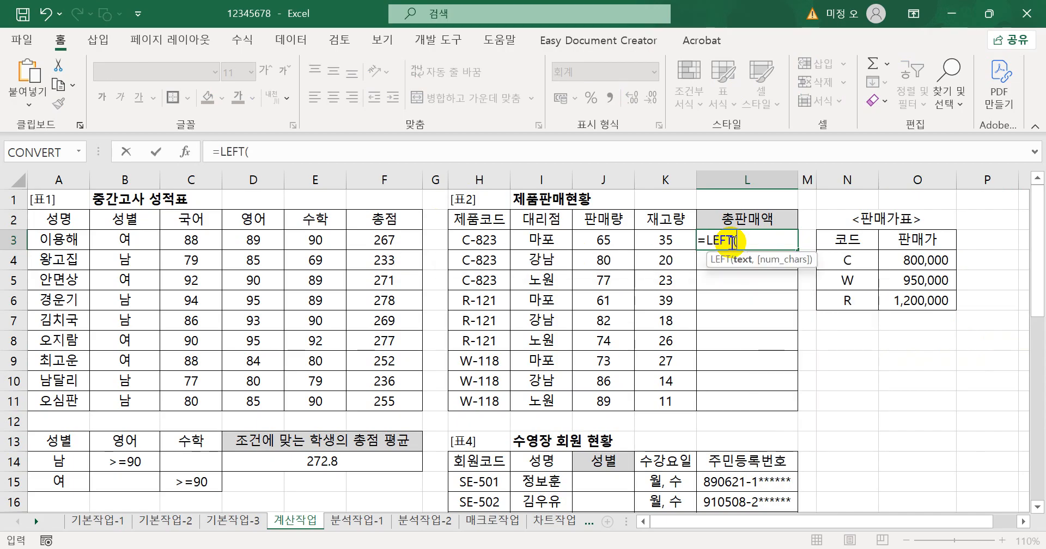
pyautogui.click(481, 244)
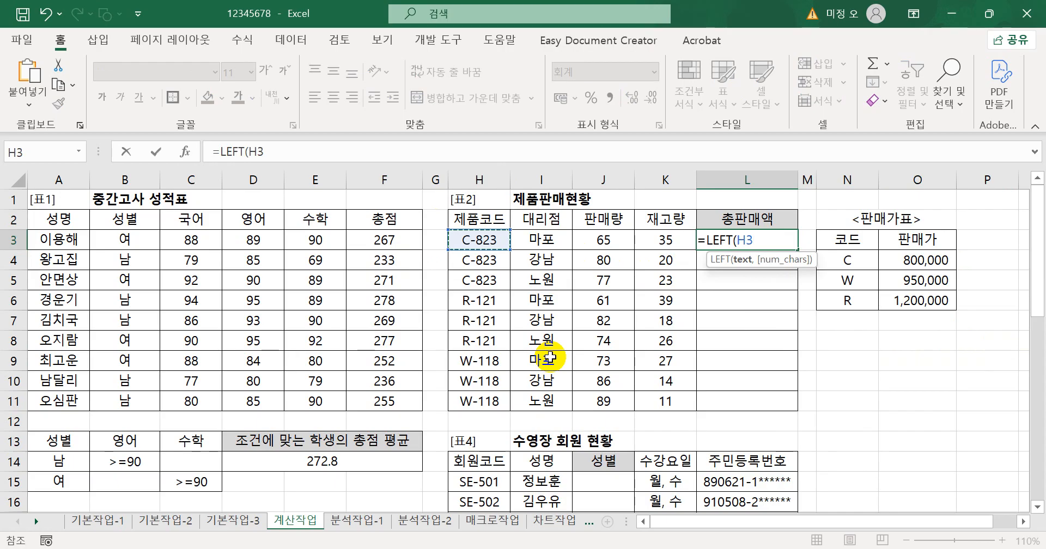
pyautogui.write(',1')
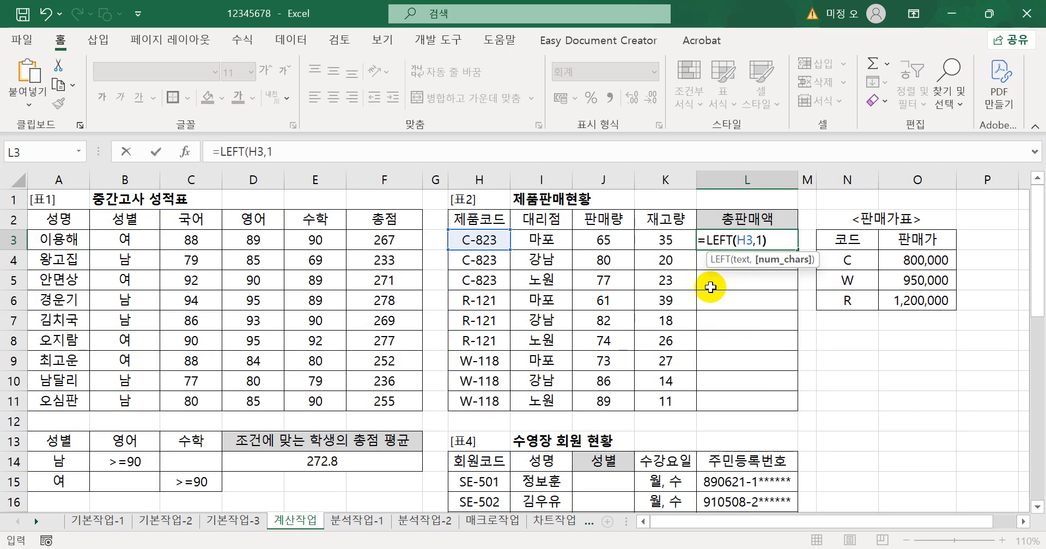
pyautogui.write(')')
pyautogui.press('Return')
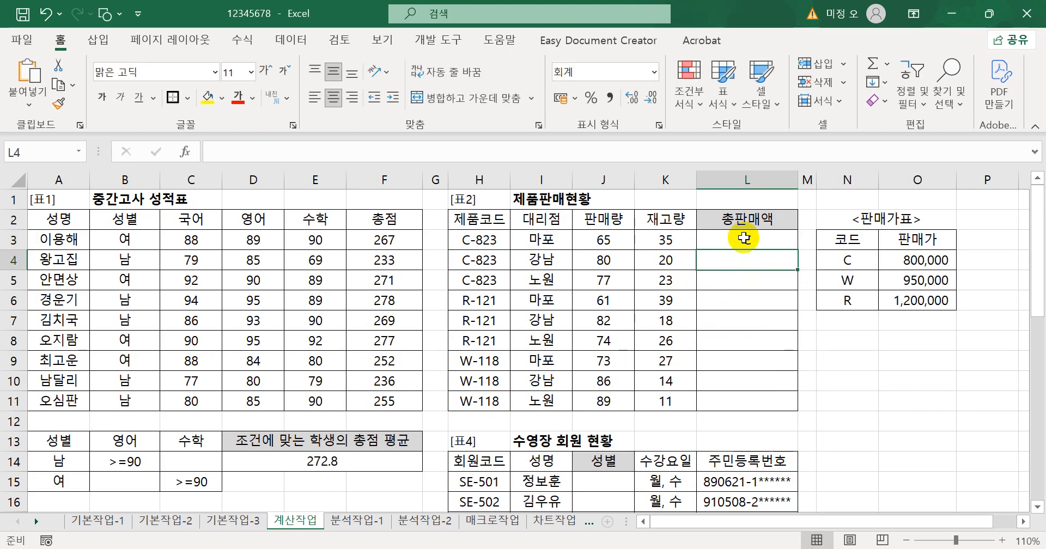
# Nest the LEFT(H3,1) formula in L3 inside VLOOKUP as its lookup value.
pyautogui.click(742, 240)
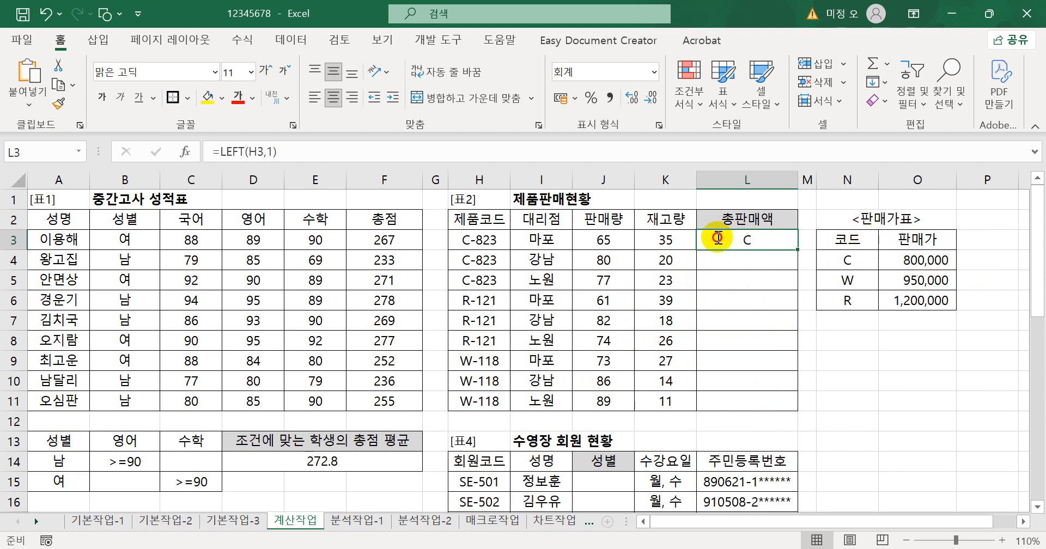
pyautogui.doubleClick(698, 246)
pyautogui.click(706, 244)
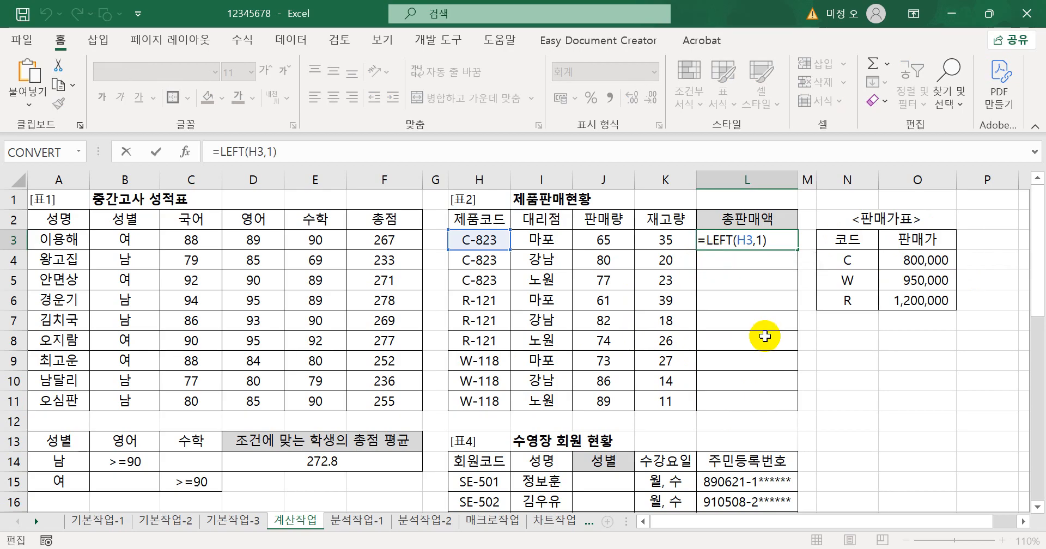
pyautogui.write('VLOOKUP(')
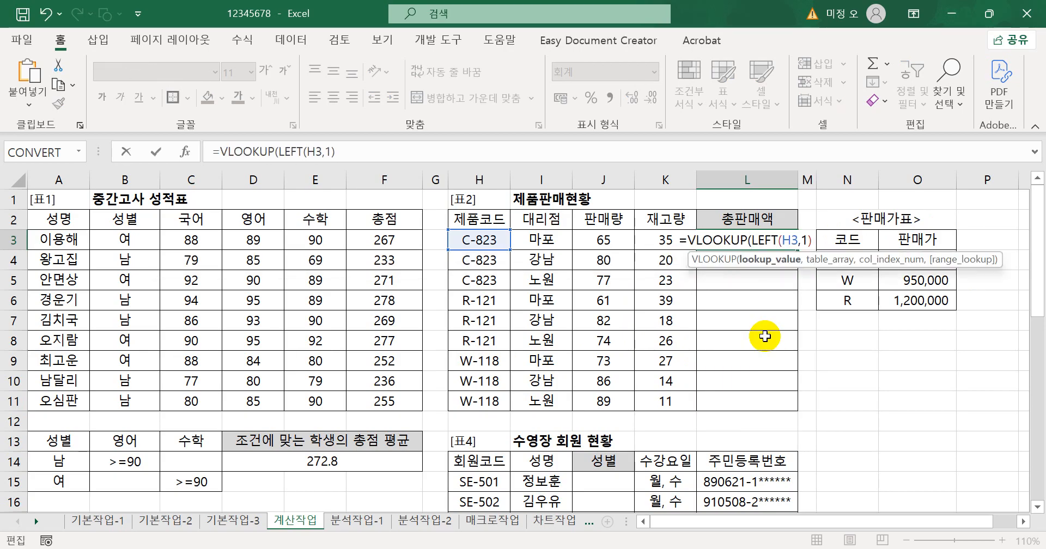
pyautogui.click(806, 240)
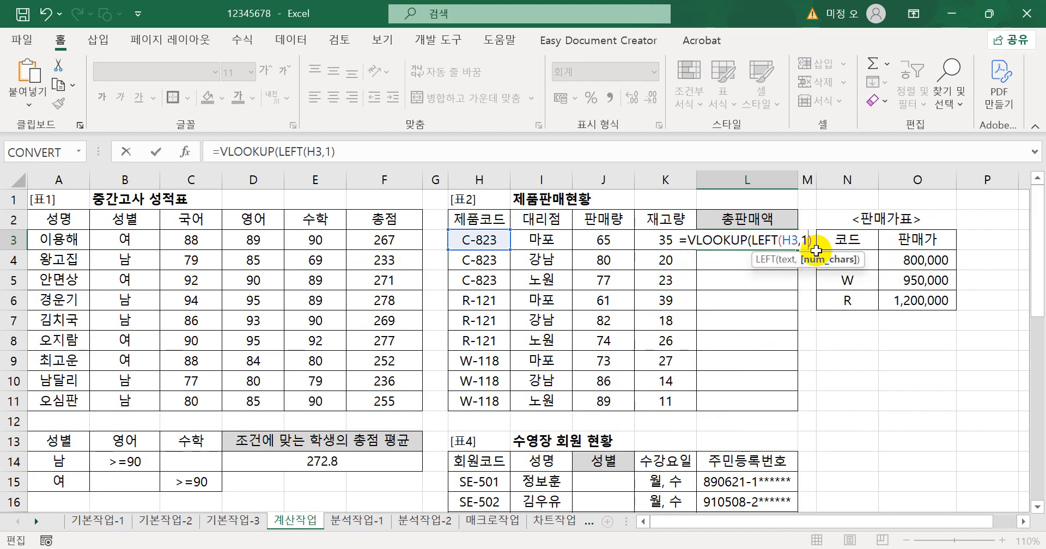
pyautogui.click(815, 248)
pyautogui.write(',')
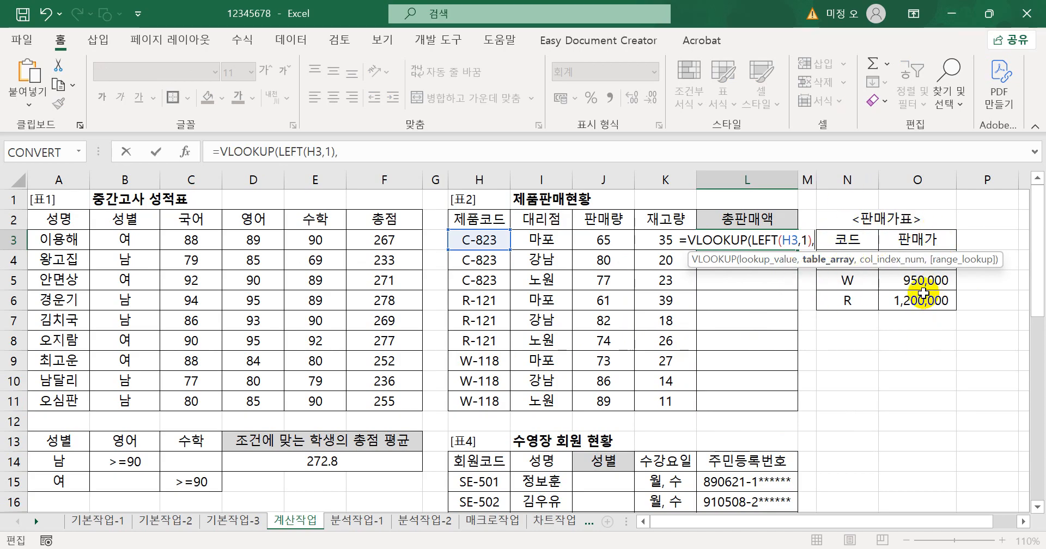
# Complete the VLOOKUP in L3 with the absolute table range $N$4:$O$6, column 2 and exact match 0.
pyautogui.moveTo(899, 300); pyautogui.dragTo(859, 263)
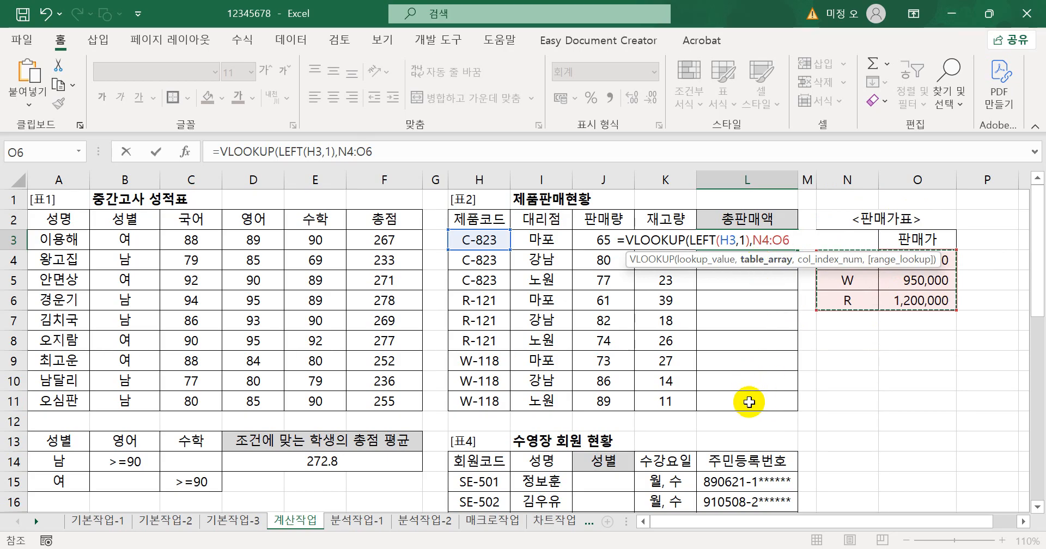
pyautogui.press('F4')
pyautogui.write(',')
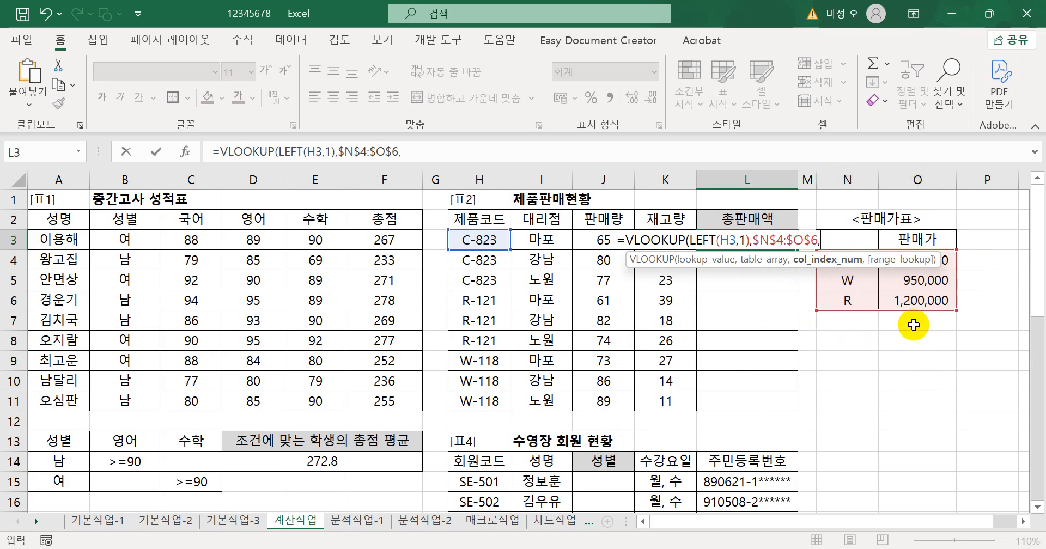
pyautogui.write('2')
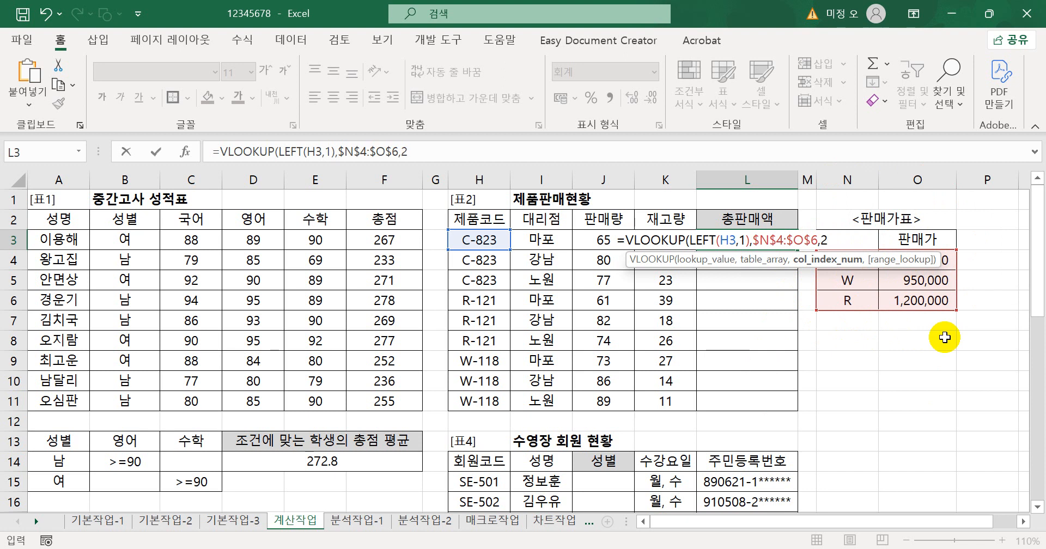
pyautogui.write(',')
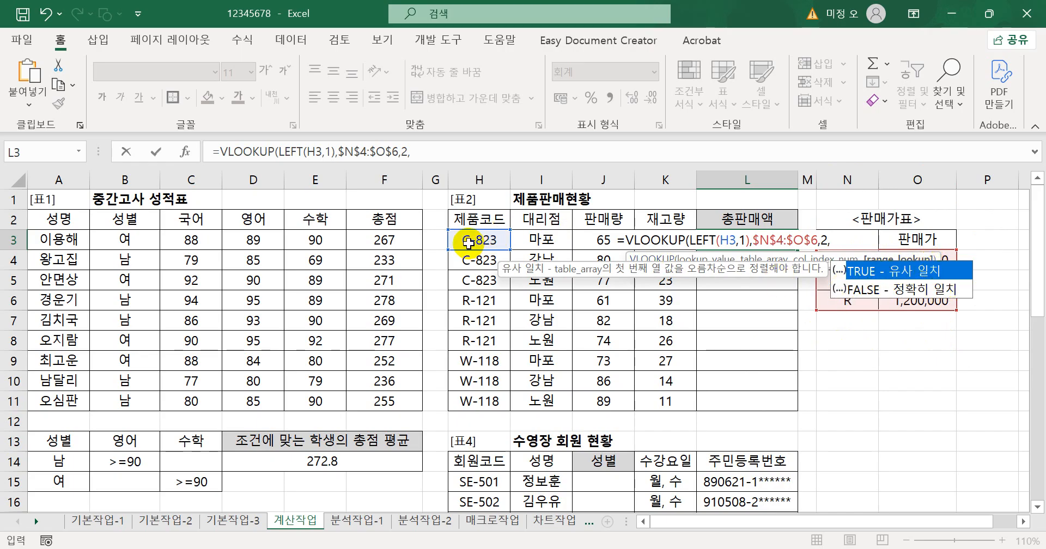
pyautogui.write('0')
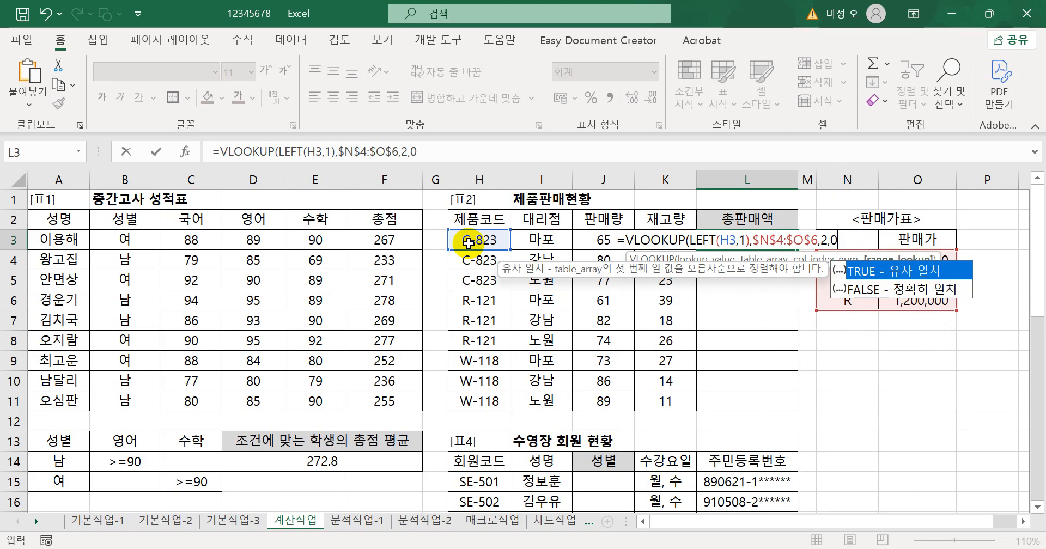
pyautogui.write(')')
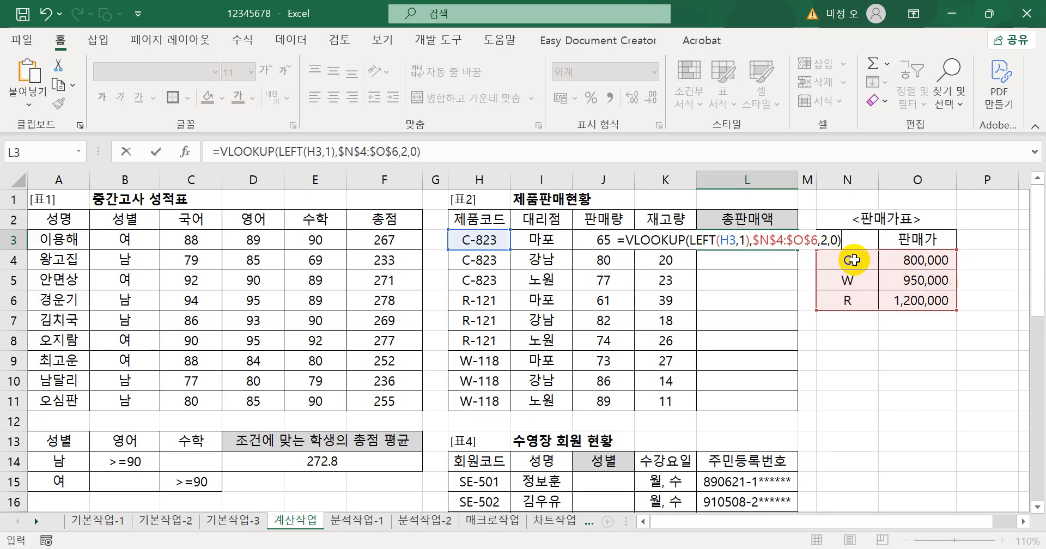
pyautogui.press('Return')
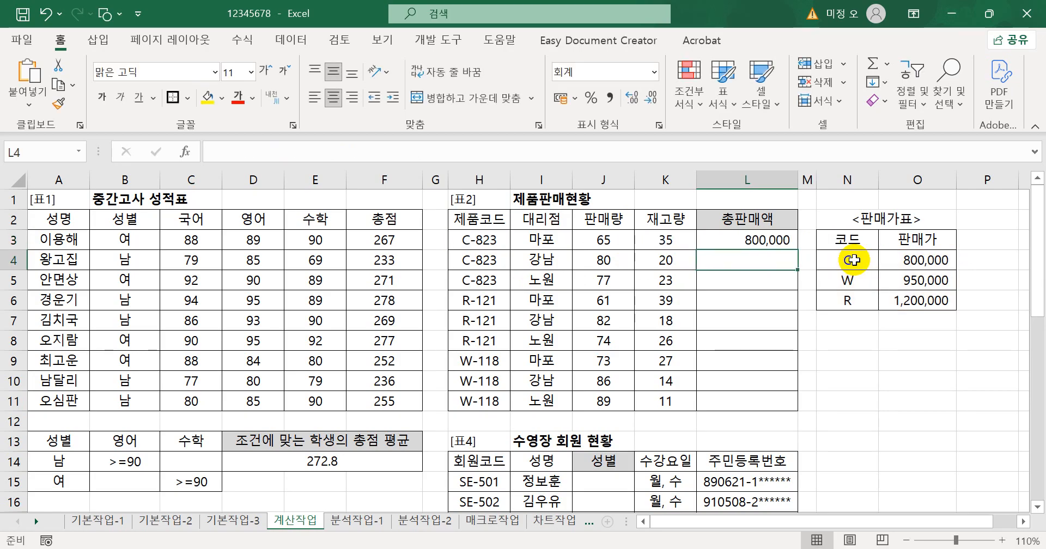
# Multiply the VLOOKUP formula in L3 by the 판매량 in J3 and fill it down through L11.
pyautogui.click(776, 240)
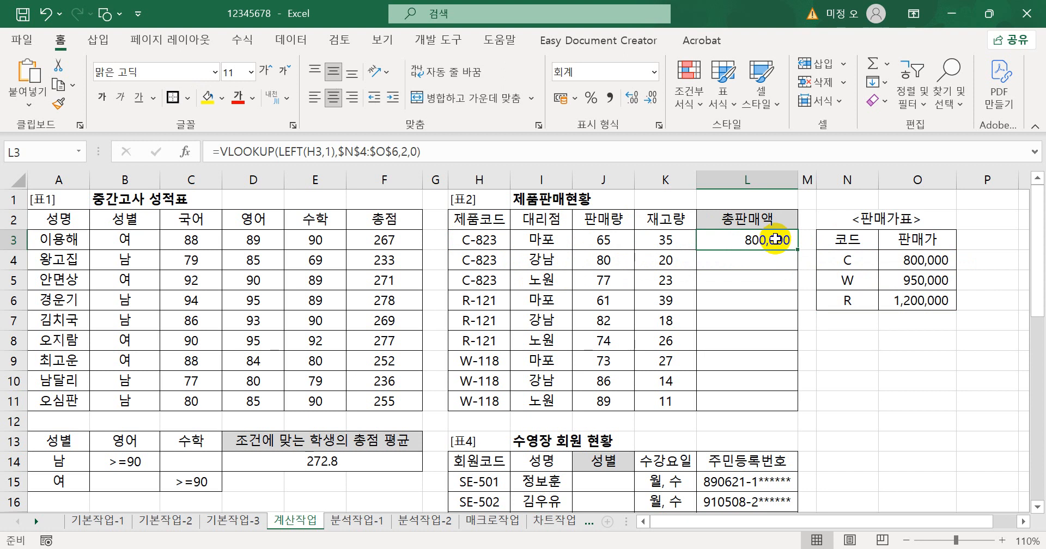
pyautogui.doubleClick(775, 240)
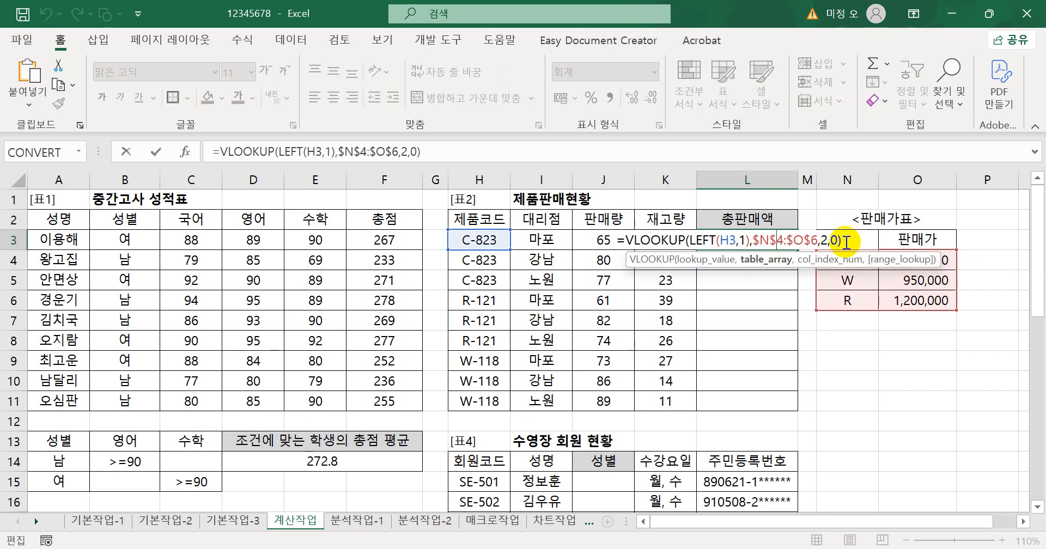
pyautogui.click(844, 240)
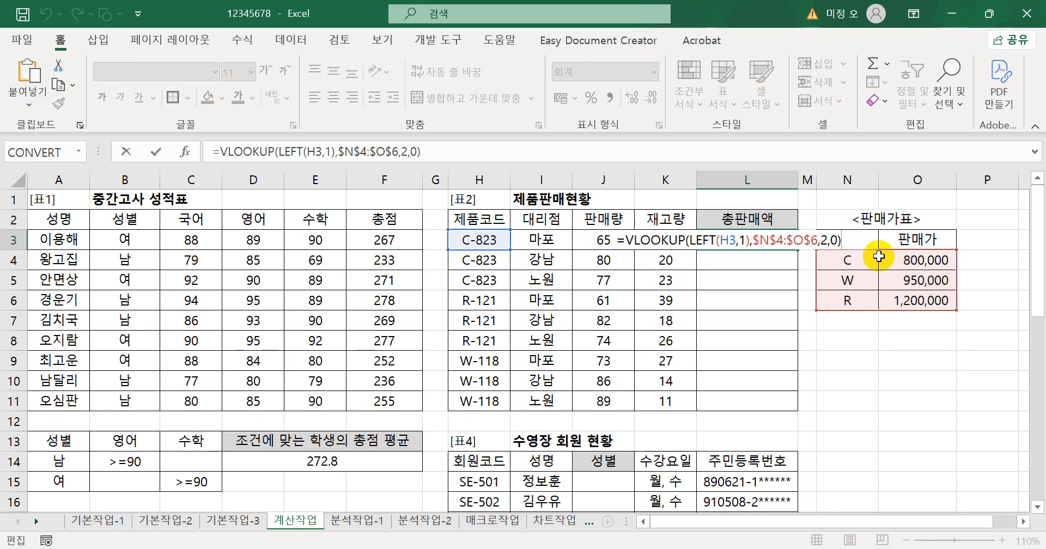
pyautogui.write('*')
pyautogui.click(588, 240)
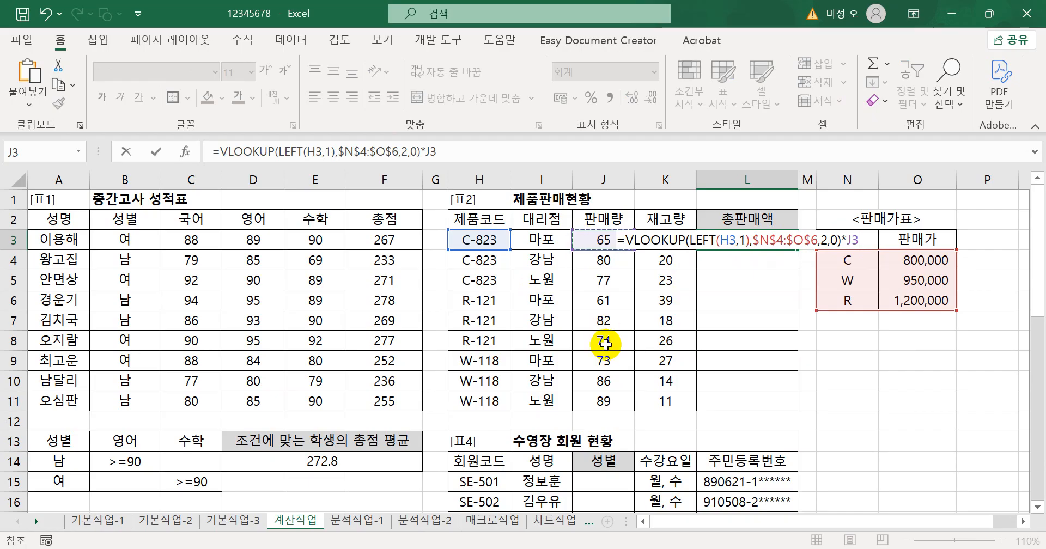
pyautogui.press('Return')
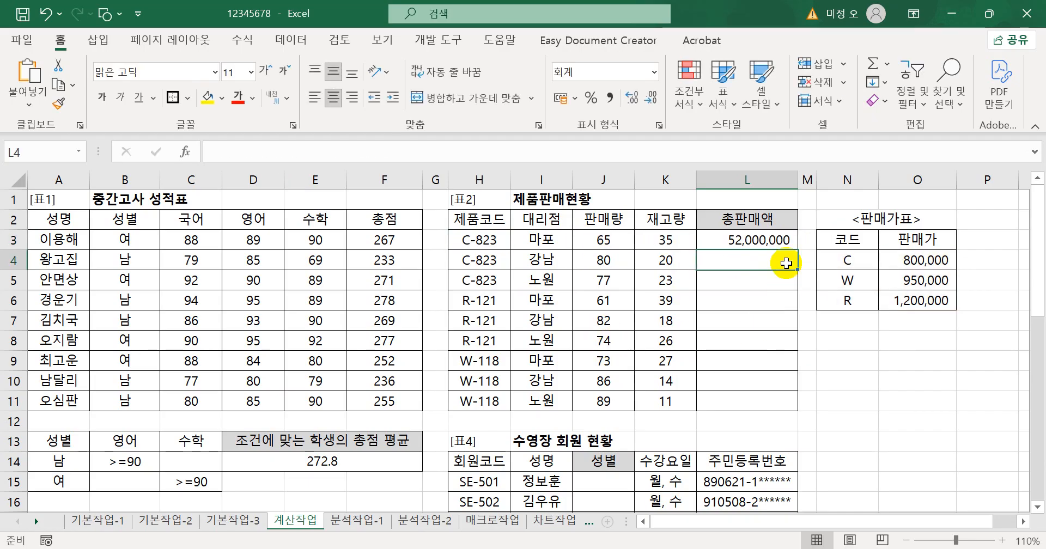
pyautogui.click(783, 239)
pyautogui.moveTo(799, 253); pyautogui.dragTo(780, 403)
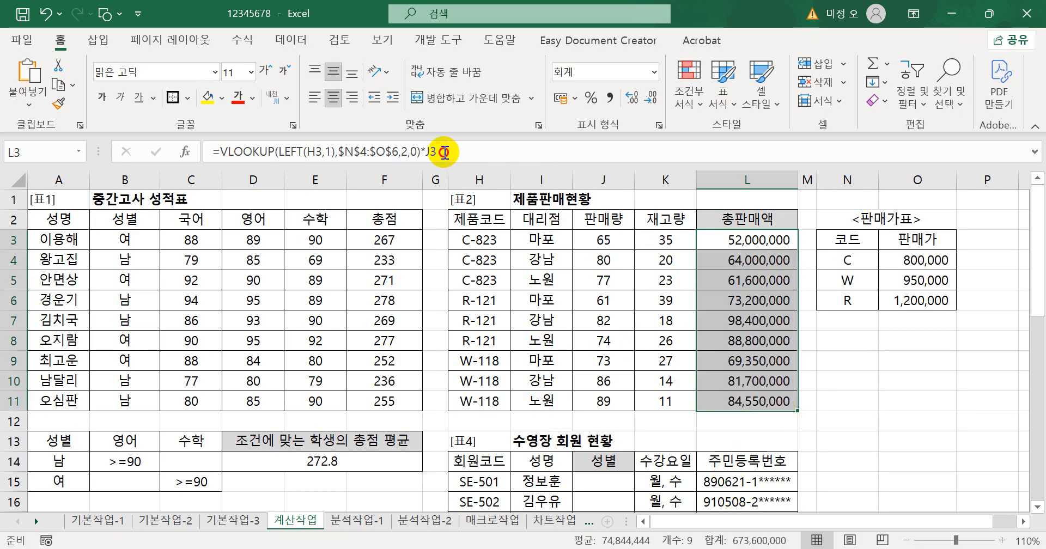
# Copy the complete L3 formula into the Notepad note as item "2.", add an empty item "3.", and return to the Excel workbook.
pyautogui.moveTo(437, 152); pyautogui.dragTo(82, 152)
pyautogui.hotkey('ctrl', 'c')
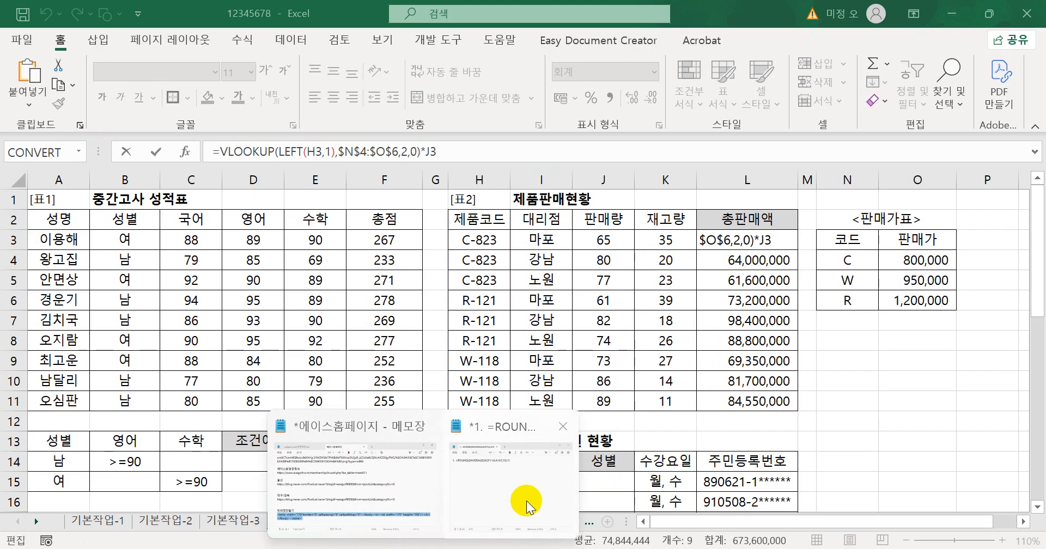
pyautogui.click(537, 495)
pyautogui.press('Return')
pyautogui.write('2.')
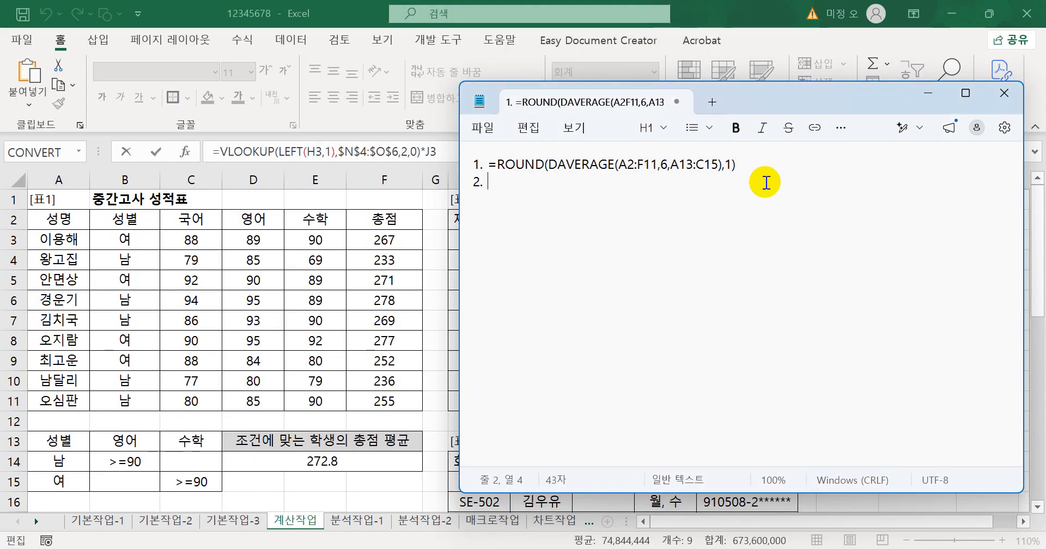
pyautogui.hotkey('ctrl', 'v')
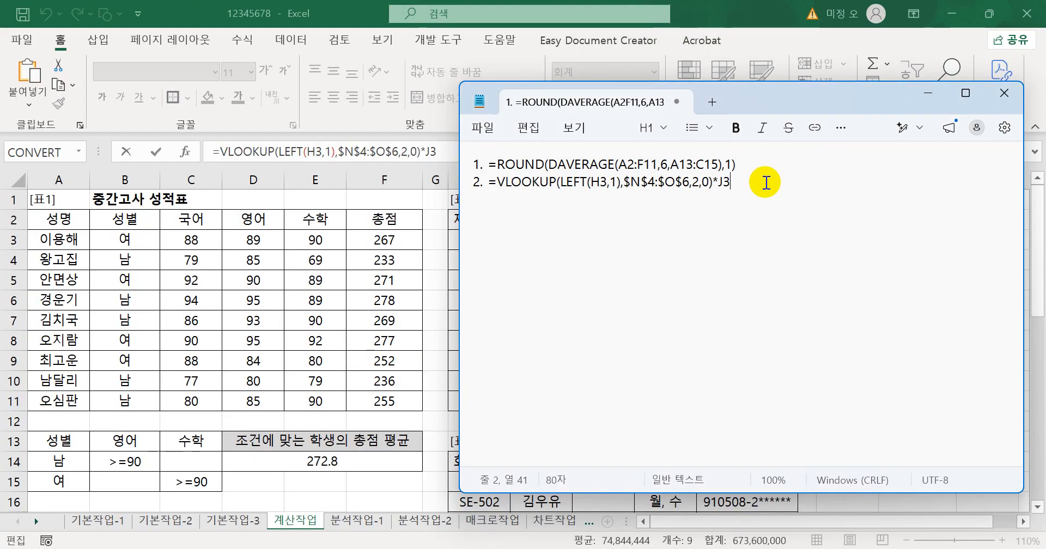
pyautogui.press('Return')
pyautogui.write('3.')
pyautogui.click(757, 8)
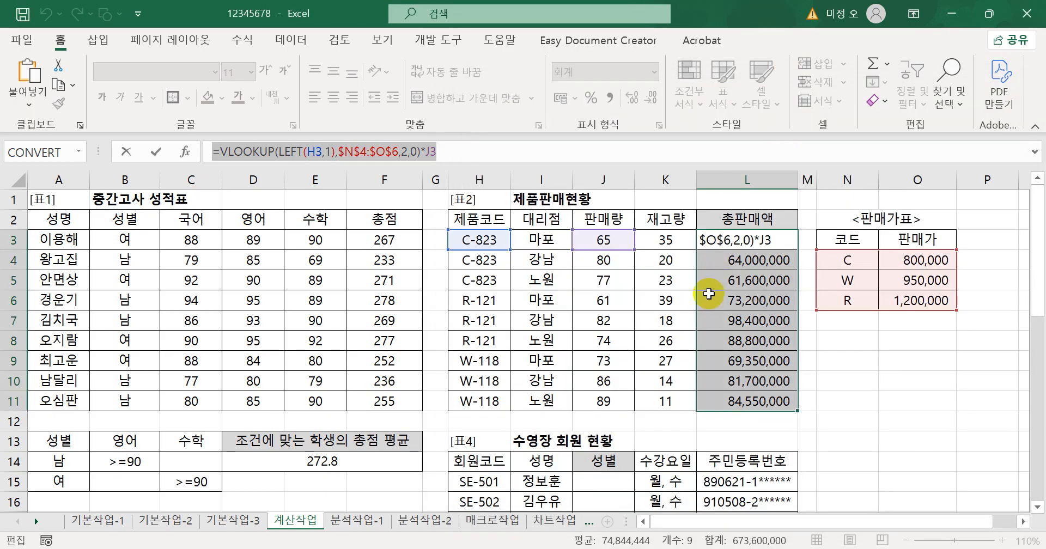
pyautogui.press('Return')
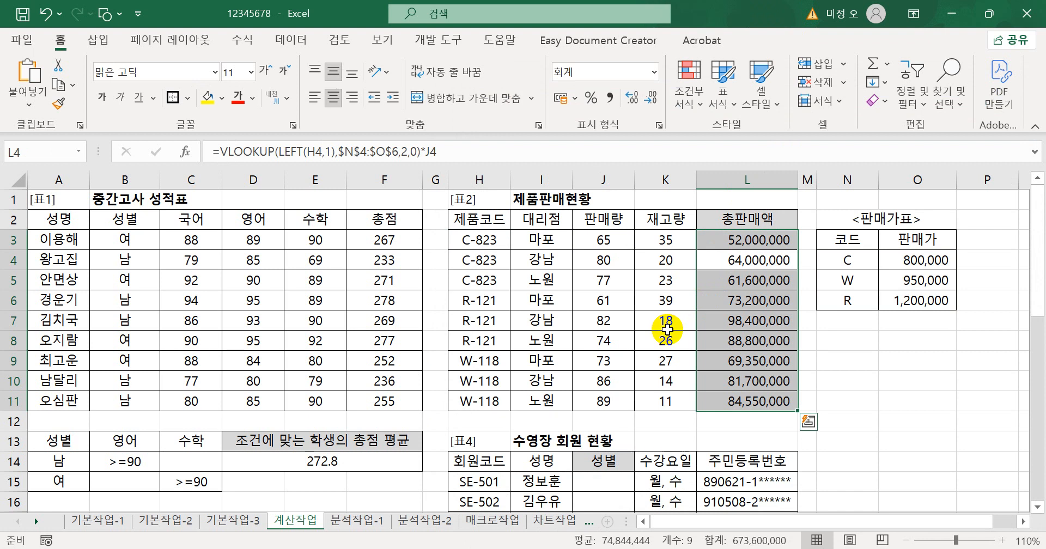
# Examine 표3's layout and its 1월, 2월 and 3월 sales ranges in rows 19 to 26 for the 결과 formula.
pyautogui.scroll(-1, 665, 332)
pyautogui.scroll(-3, 665, 332)
pyautogui.click(395, 323)
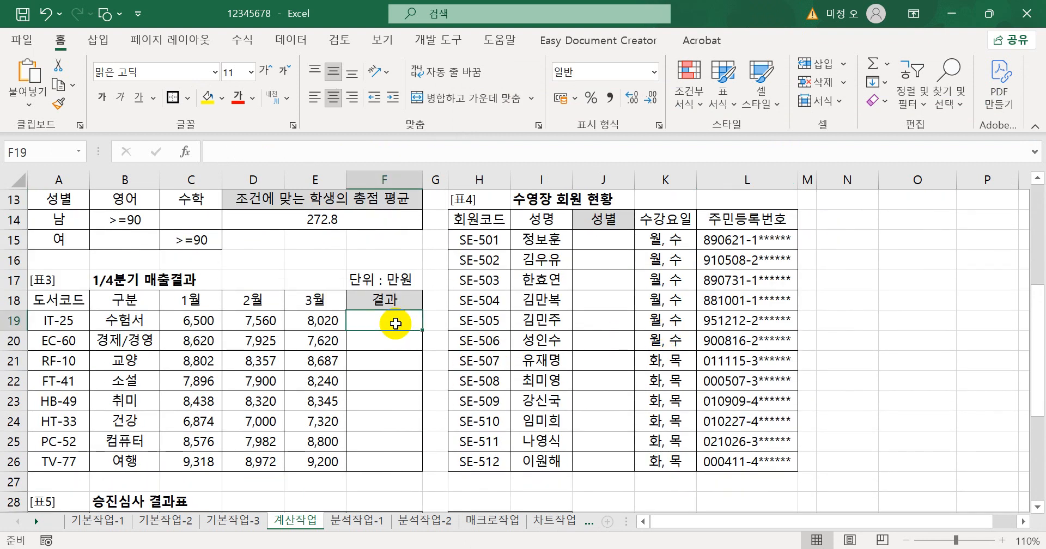
pyautogui.scroll(-1, 395, 323)
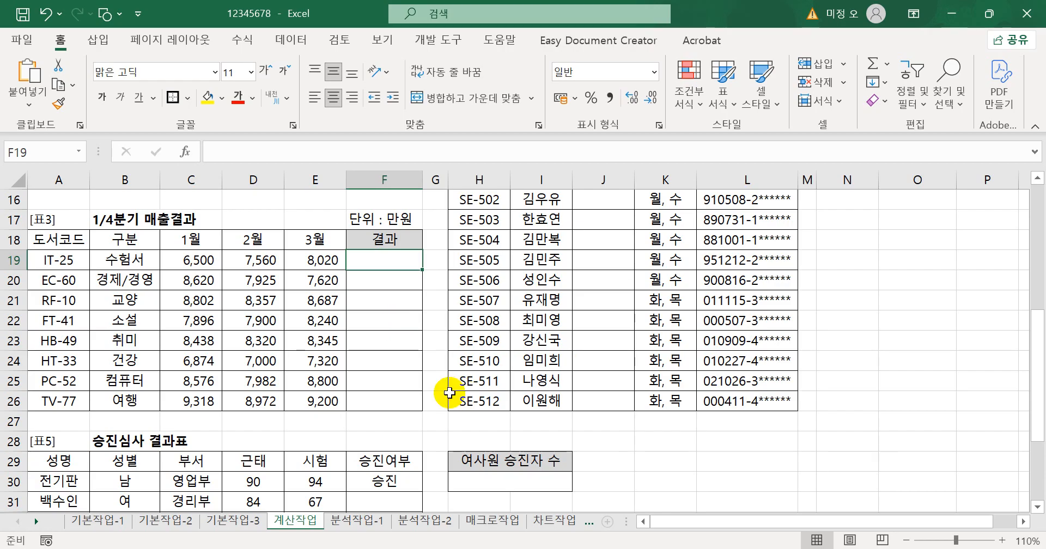
pyautogui.click(619, 548)
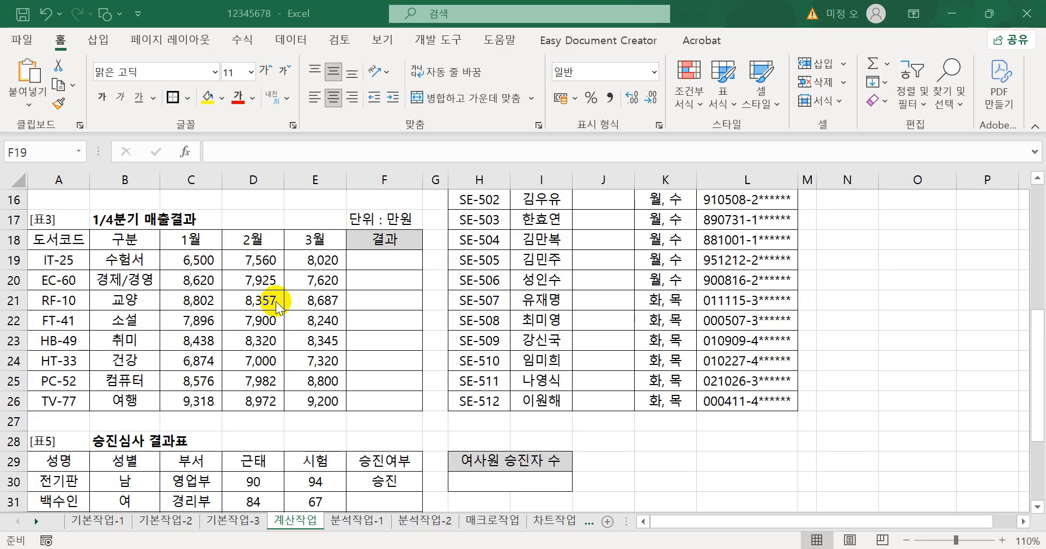
pyautogui.click(188, 258)
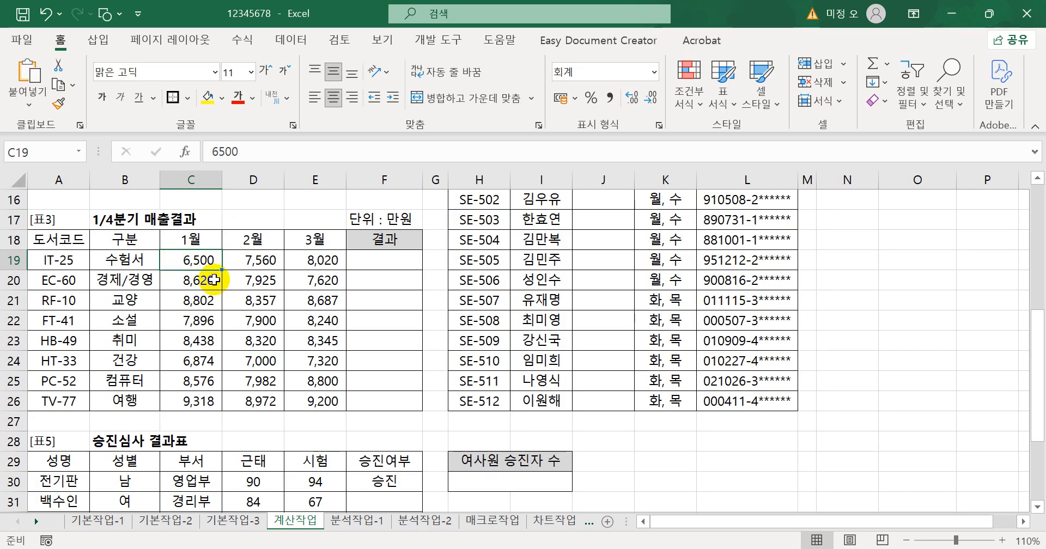
pyautogui.moveTo(171, 254); pyautogui.dragTo(169, 401)
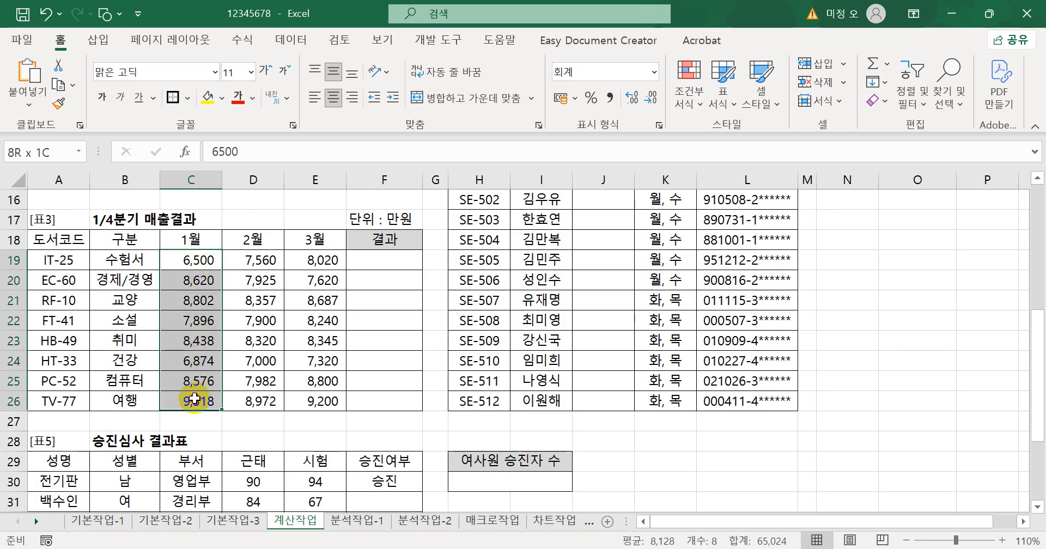
pyautogui.moveTo(252, 260); pyautogui.dragTo(246, 400)
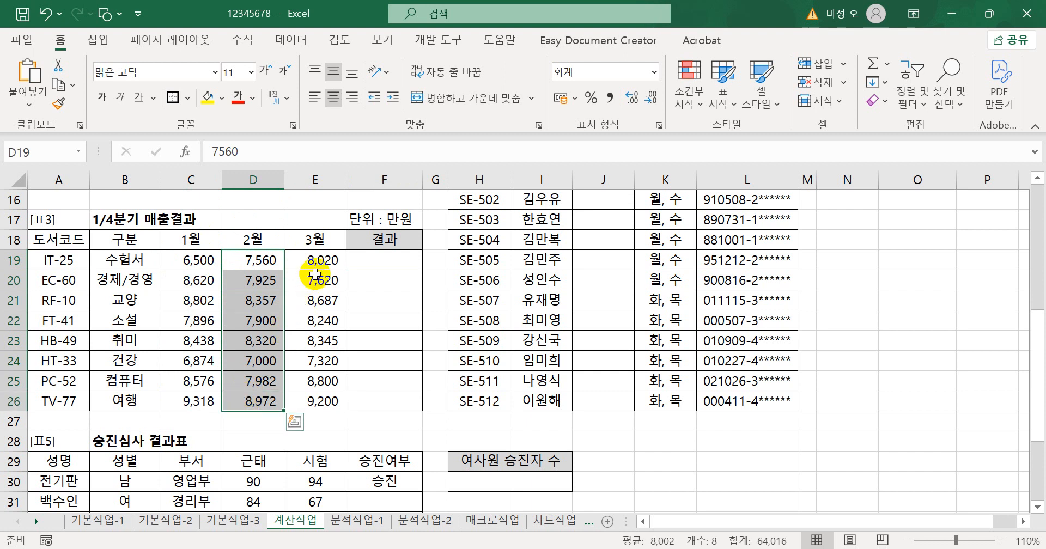
pyautogui.moveTo(307, 260); pyautogui.dragTo(300, 401)
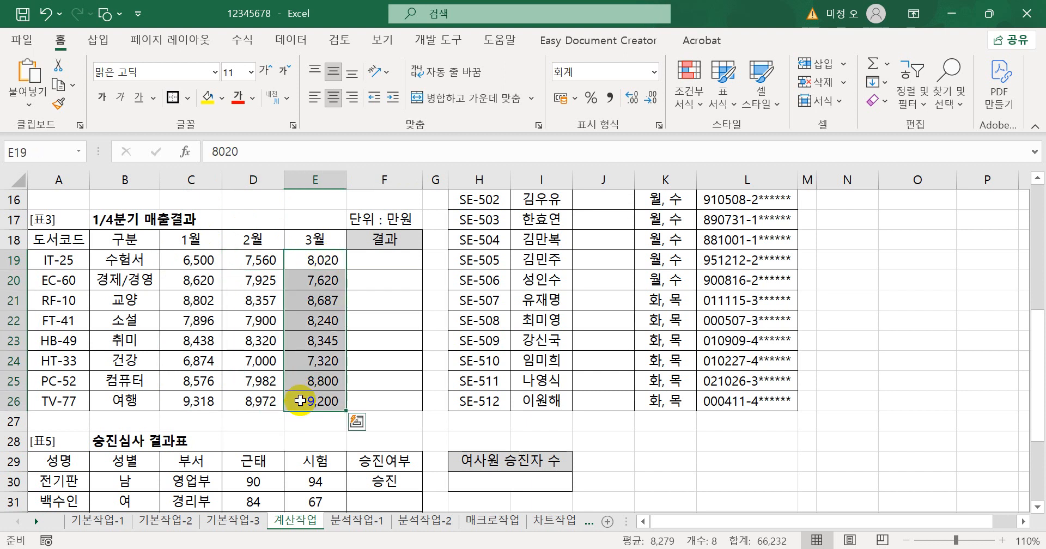
# Begin an AND formula in F19 with the first condition C19>=AVERAGE($C$19:$C$26).
pyautogui.click(380, 263)
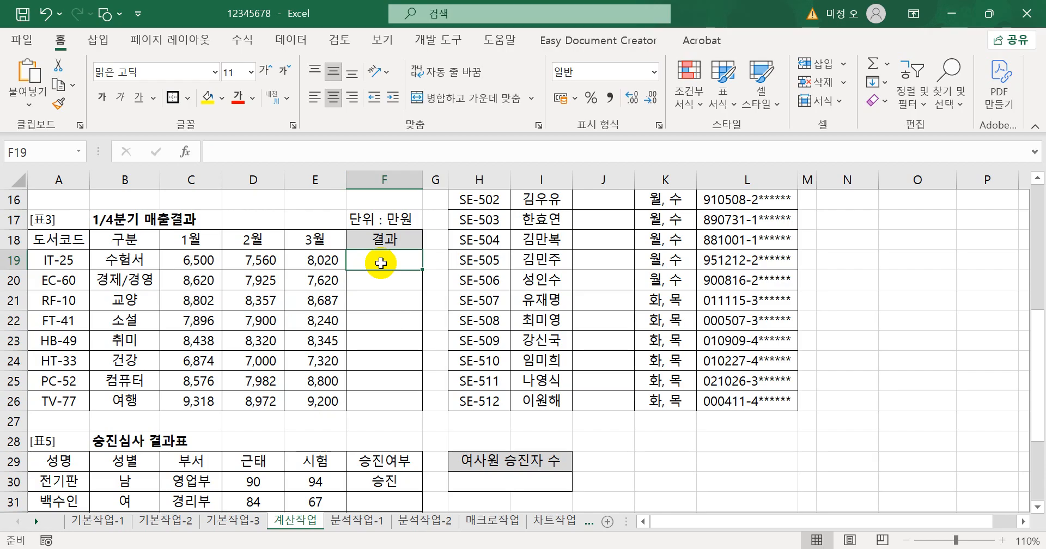
pyautogui.write('=a')
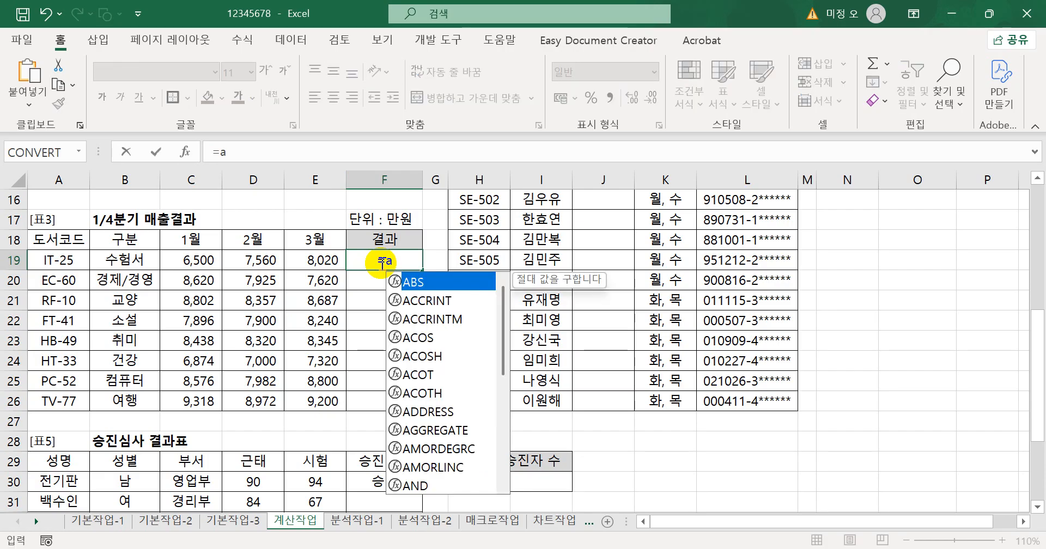
pyautogui.write('n')
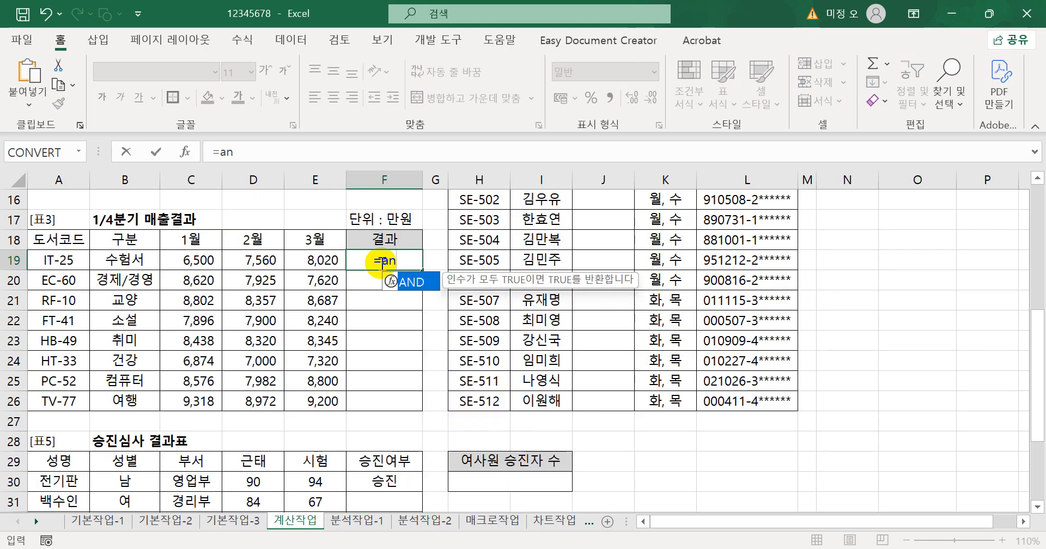
pyautogui.press('Tab')
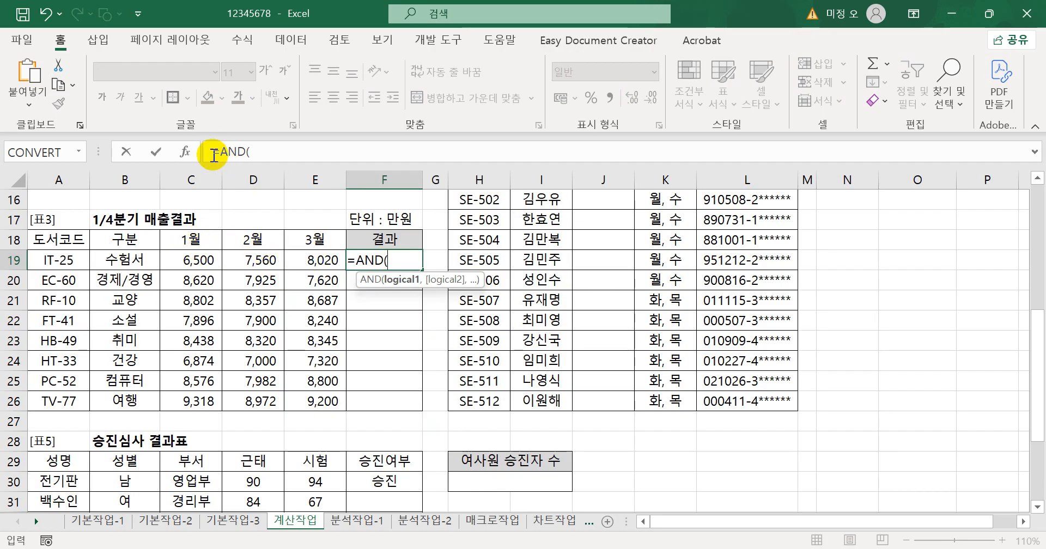
pyautogui.click(191, 261)
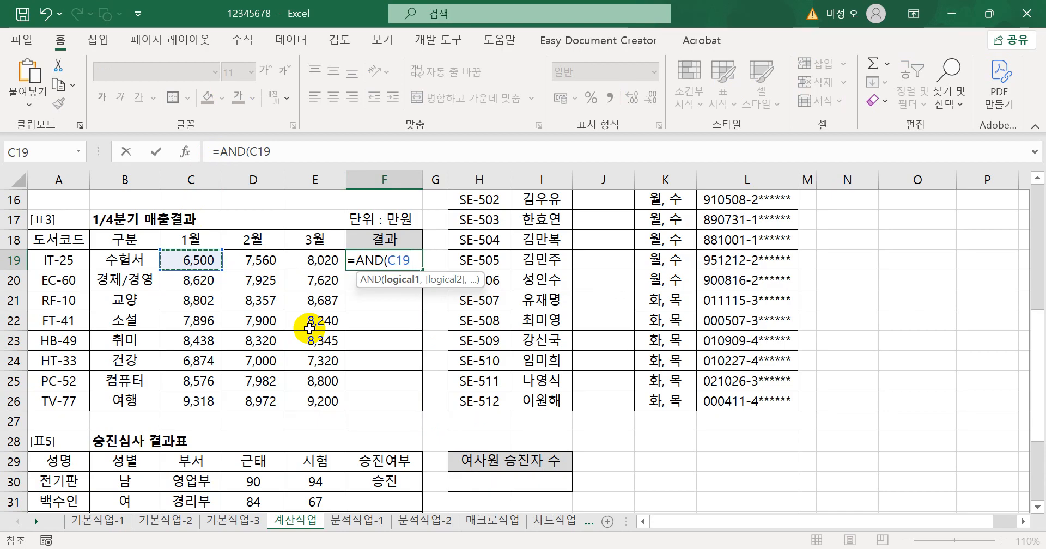
pyautogui.write('>=a')
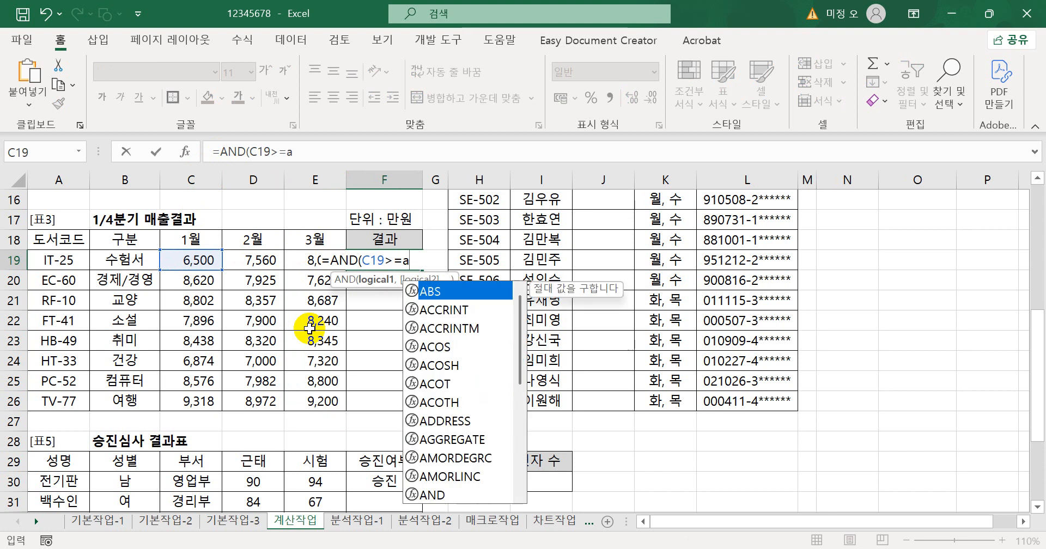
pyautogui.write('ver')
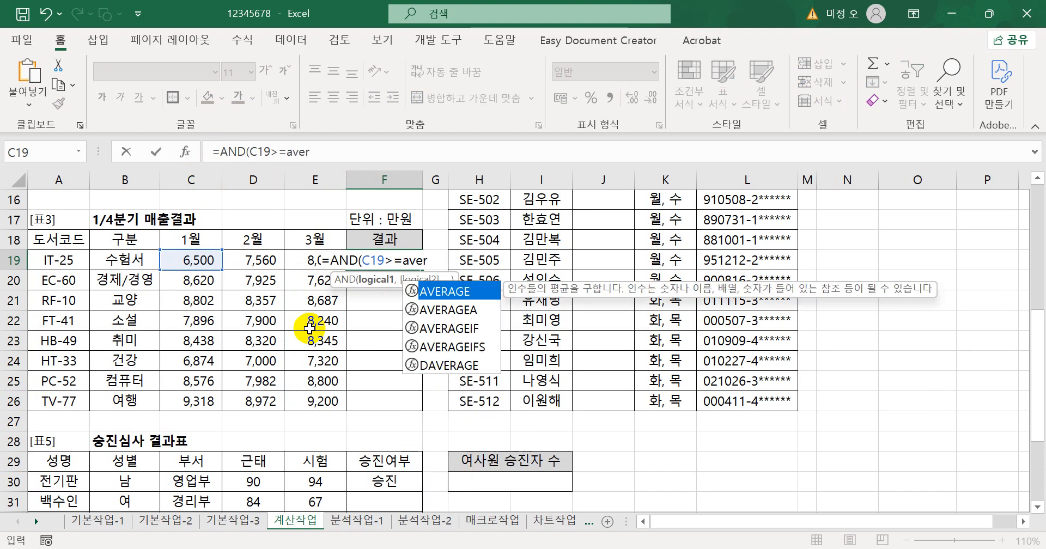
pyautogui.press('Tab')
pyautogui.moveTo(187, 259); pyautogui.dragTo(183, 403)
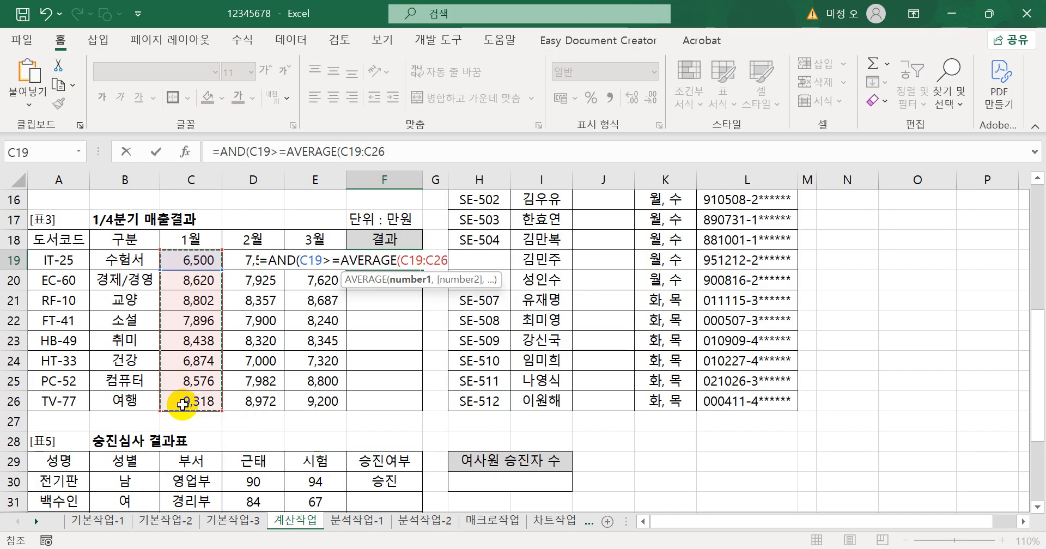
pyautogui.press('F4')
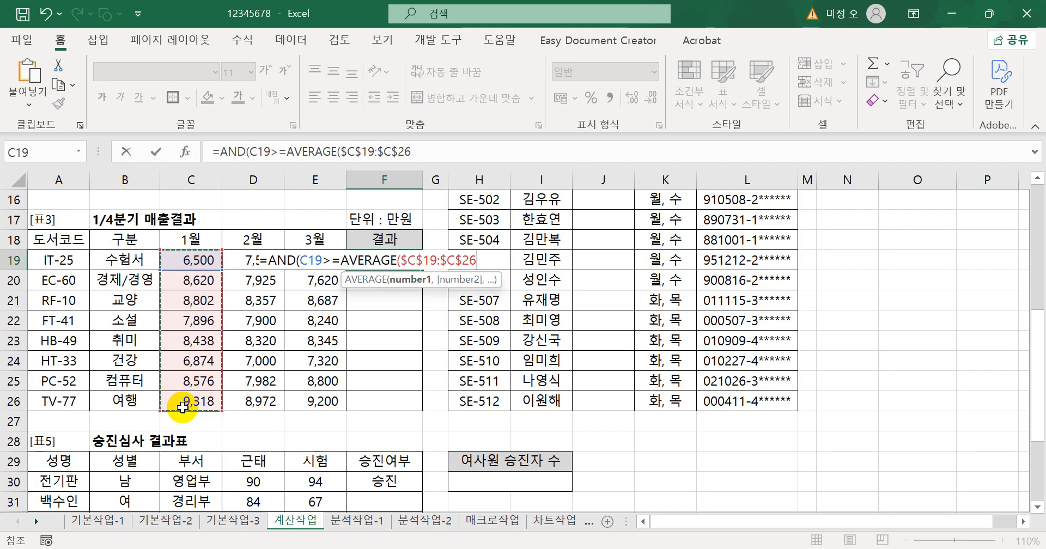
pyautogui.write(')')
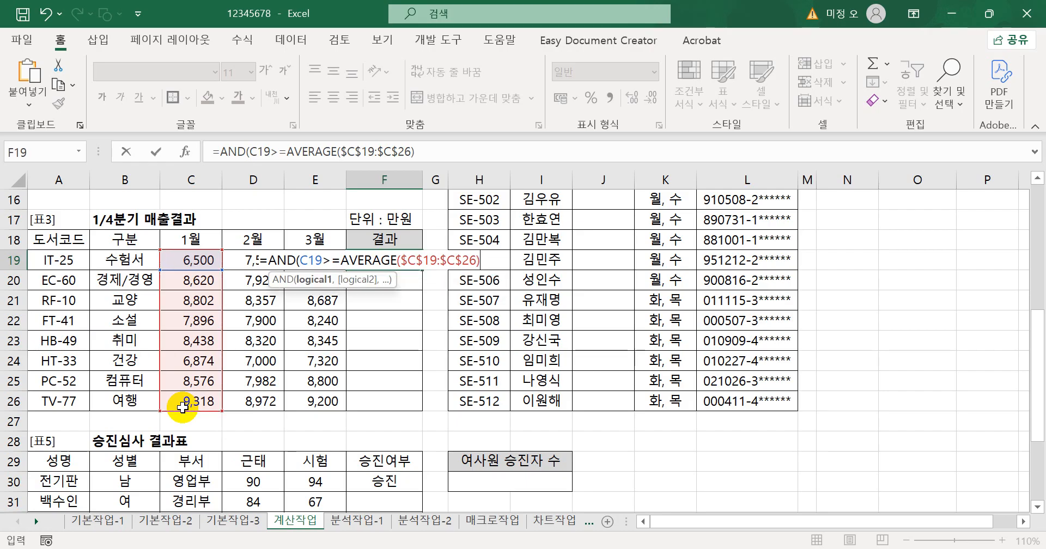
# Add the second condition D19>=AVERAGE($D$19:$D$26) to the AND formula in F19.
pyautogui.write(',')
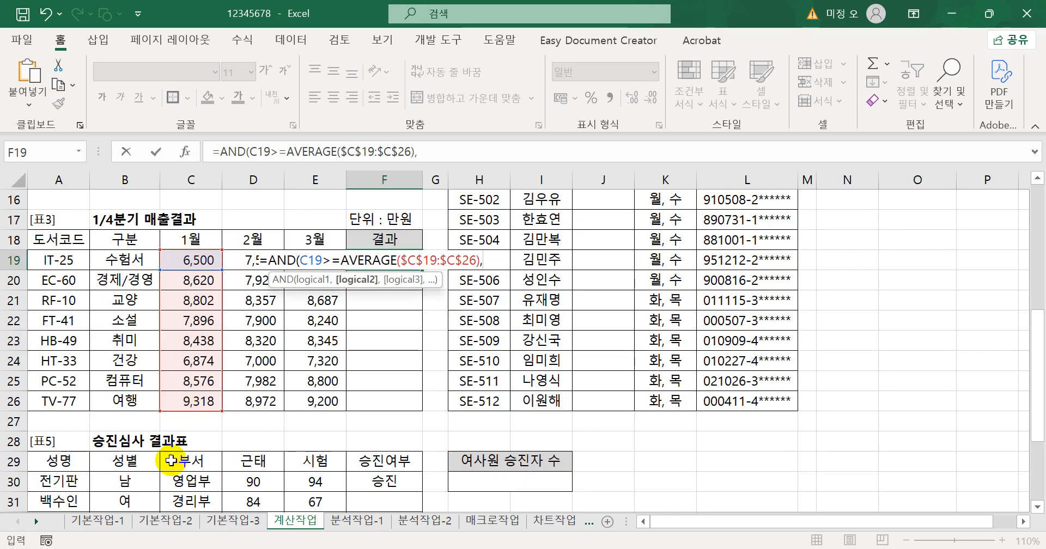
pyautogui.click(241, 261)
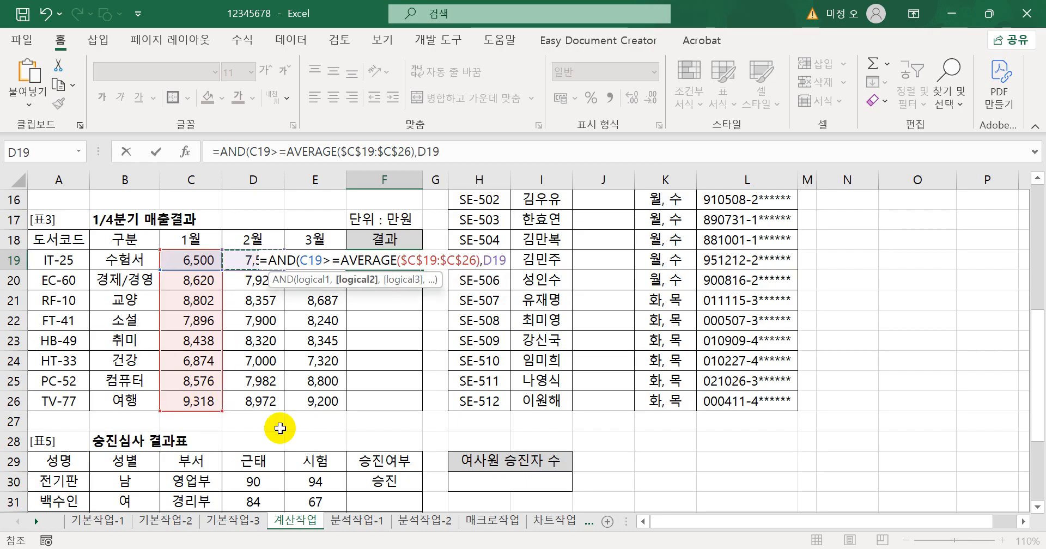
pyautogui.write('>=')
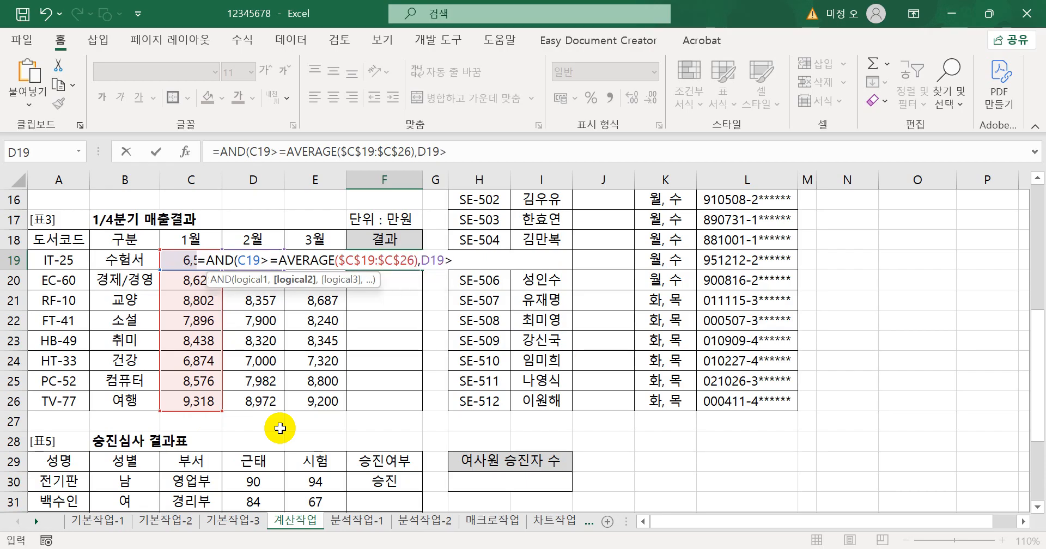
pyautogui.write('aver')
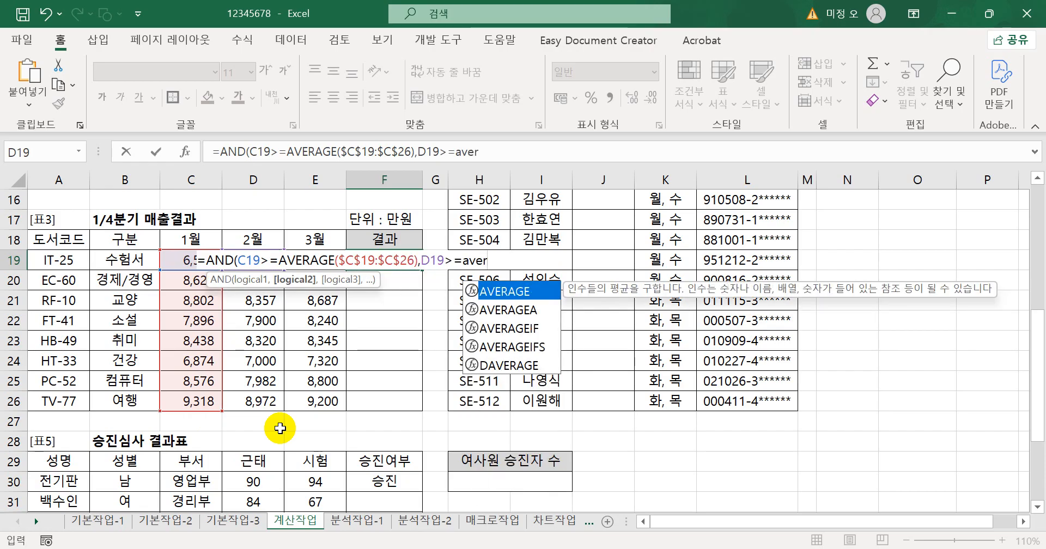
pyautogui.press('Tab')
pyautogui.moveTo(257, 402); pyautogui.dragTo(253, 262)
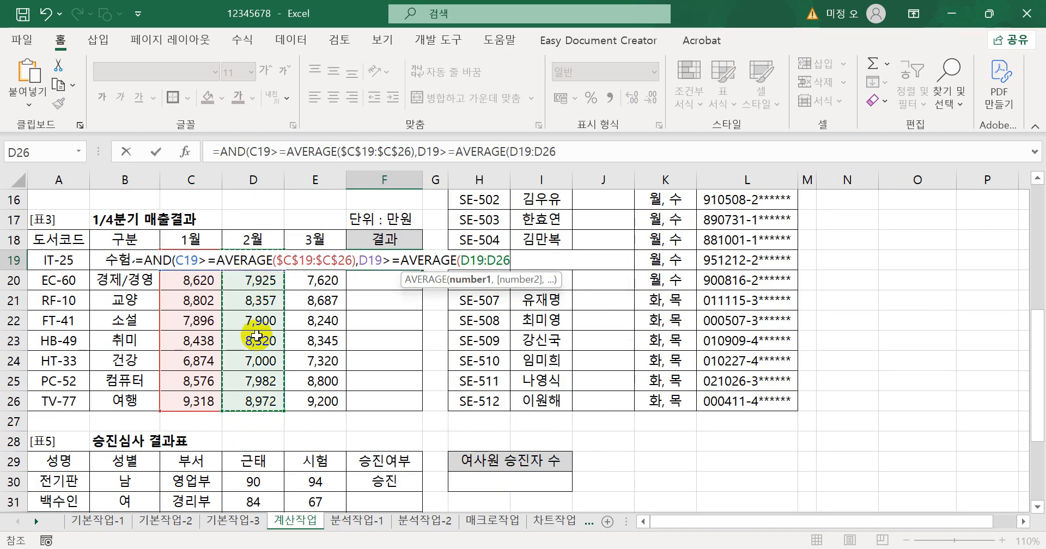
pyautogui.press('F4')
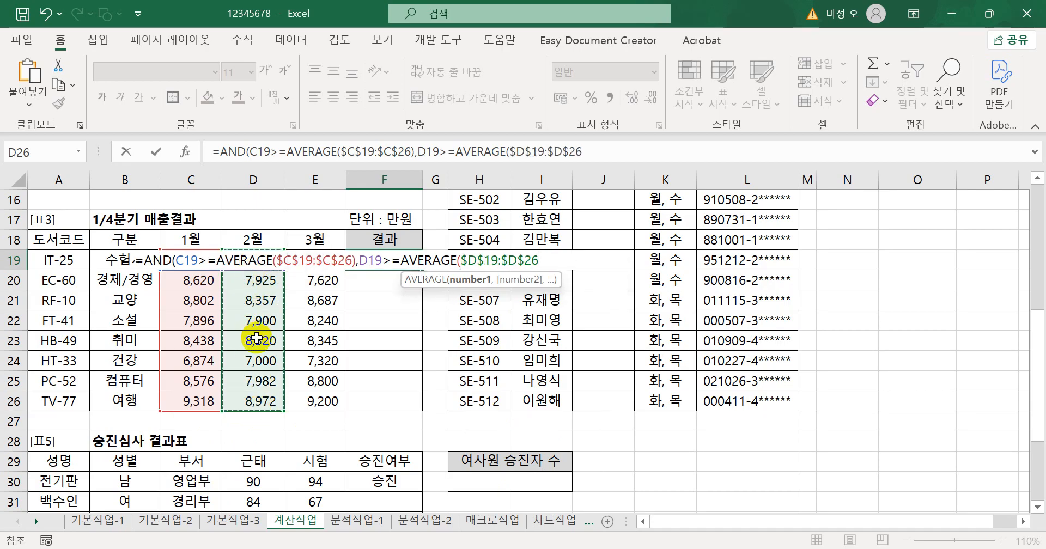
pyautogui.write(')')
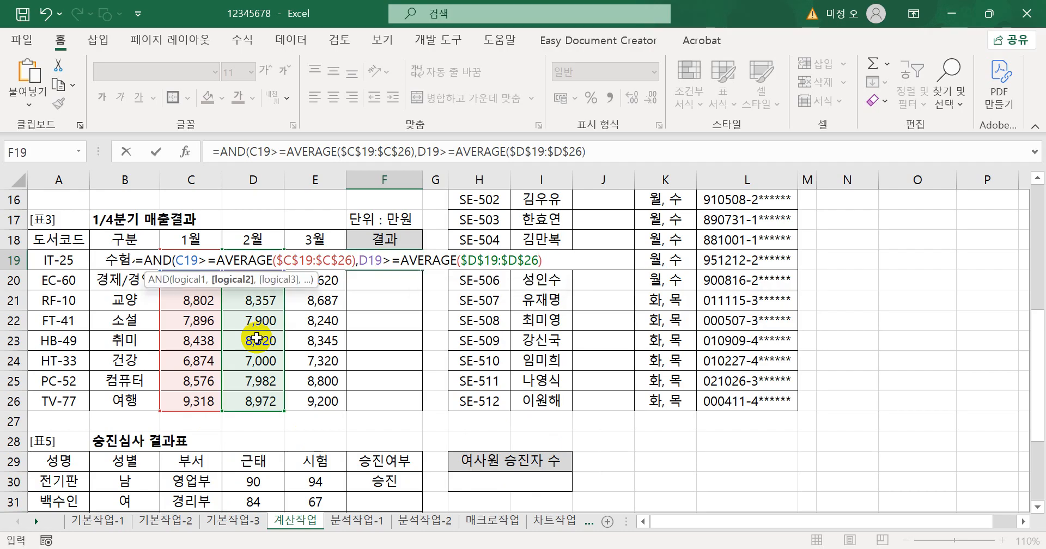
# Complete F19's AND formula with the third condition E19>=AVERAGE($E$19:$E$26) and fill it down through F26.
pyautogui.write(',')
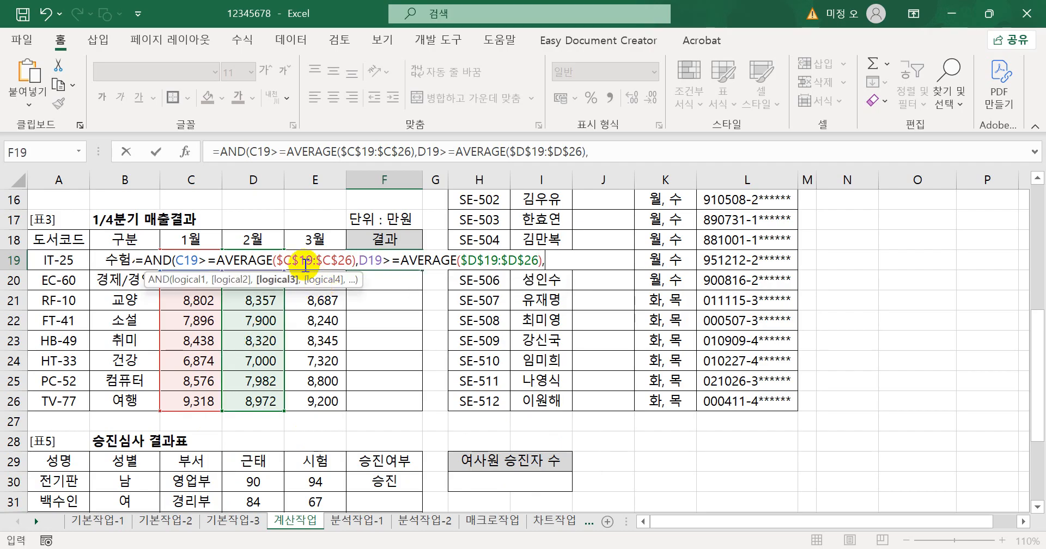
pyautogui.click(316, 240)
pyautogui.press('Down')
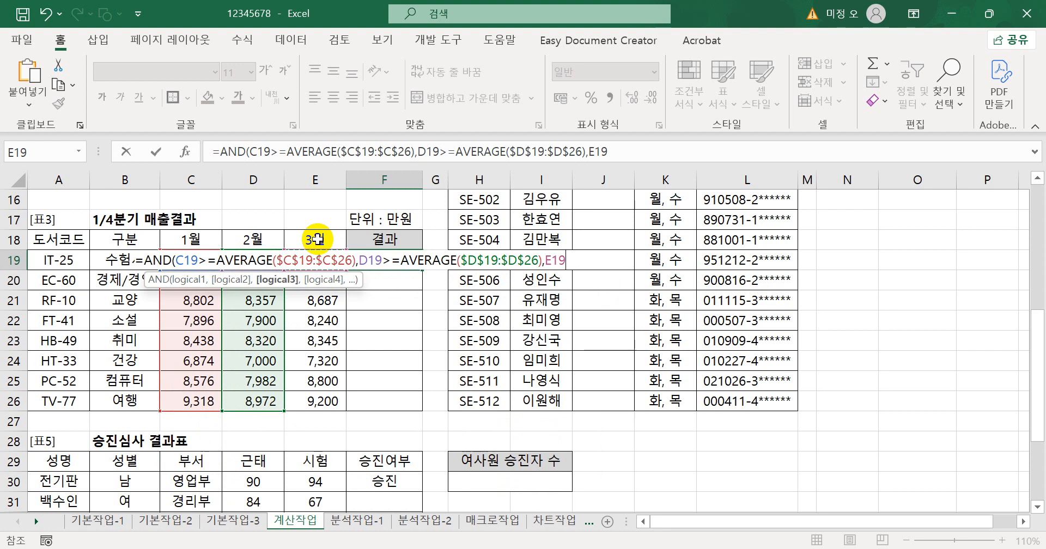
pyautogui.write('>=aver')
pyautogui.press('Tab')
pyautogui.moveTo(315, 401); pyautogui.dragTo(330, 255)
pyautogui.press('F4')
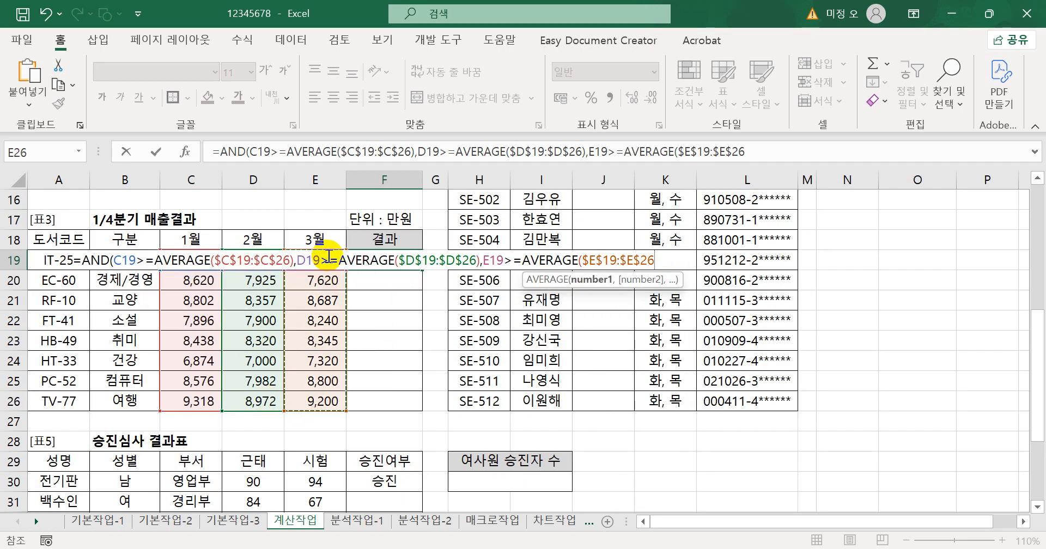
pyautogui.write(')')
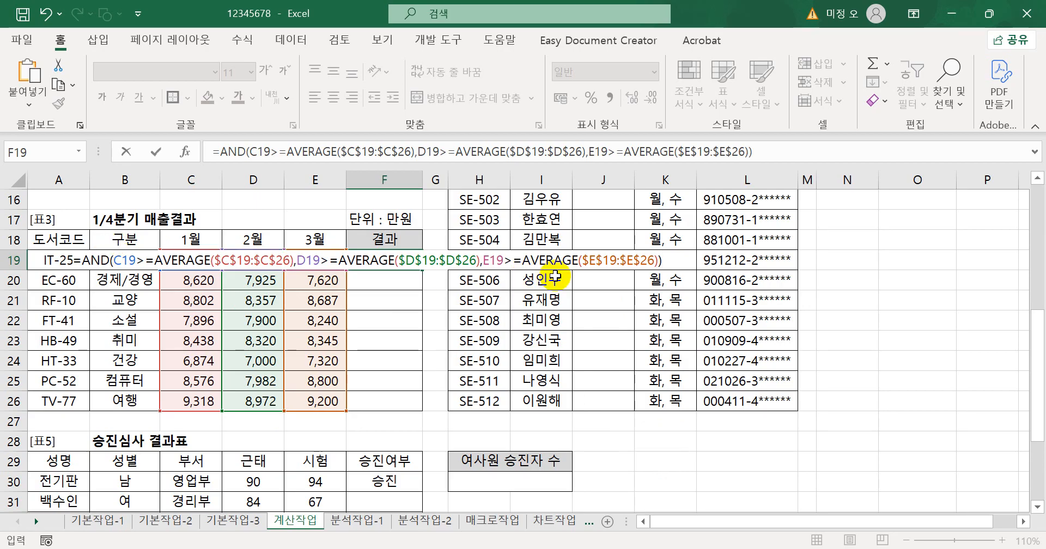
pyautogui.hotkey('ctrl', 'Return')
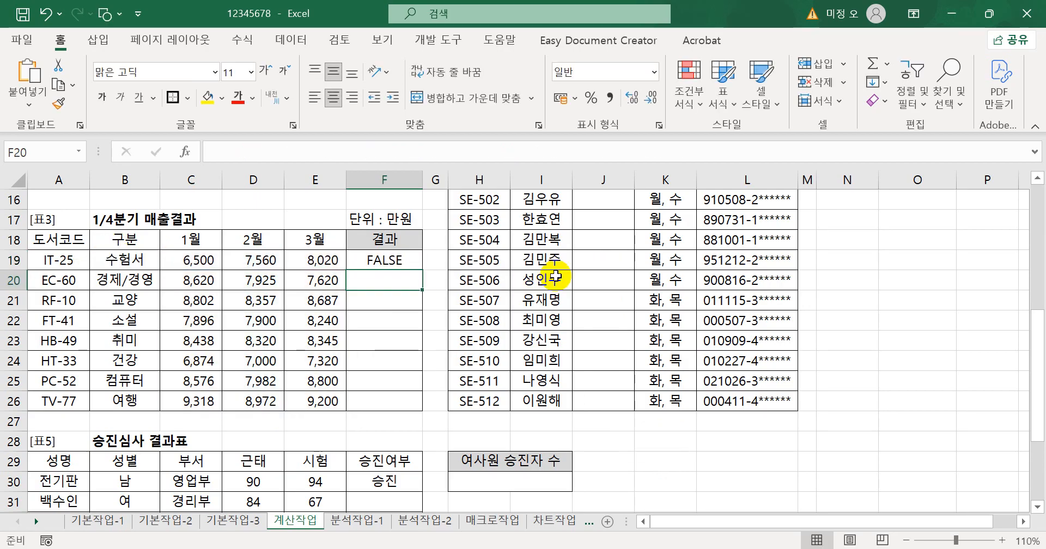
pyautogui.moveTo(422, 270); pyautogui.dragTo(405, 401)
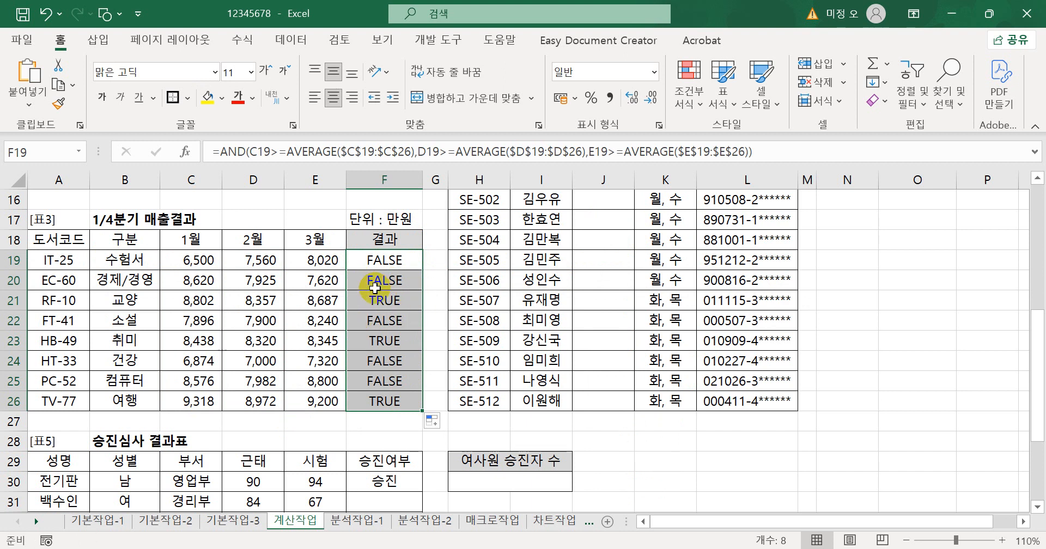
# Wrap F19's AND formula in an IF that returns "효자도서" when true and "" otherwise, and fill it down through F26.
pyautogui.doubleClick(359, 256)
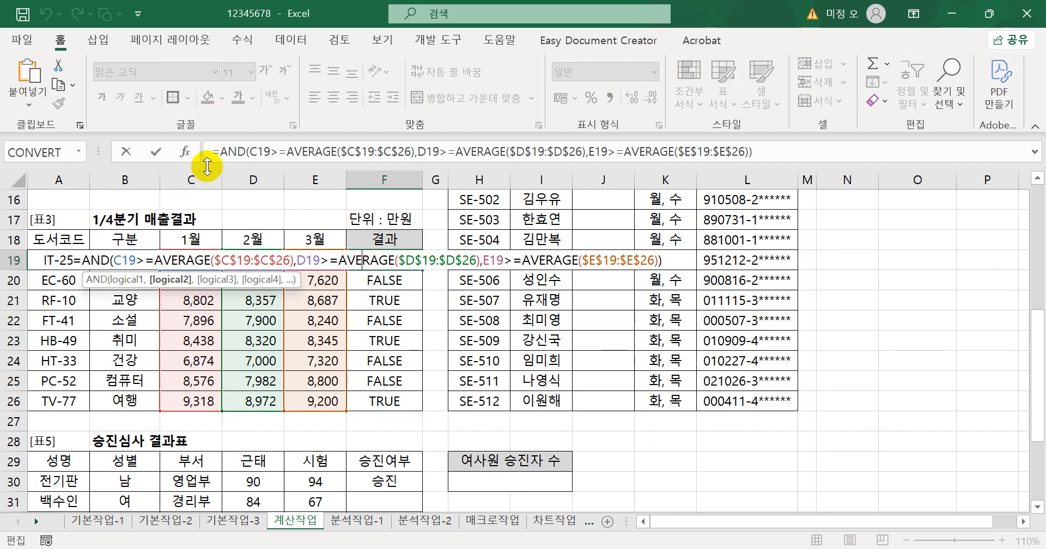
pyautogui.click(219, 152)
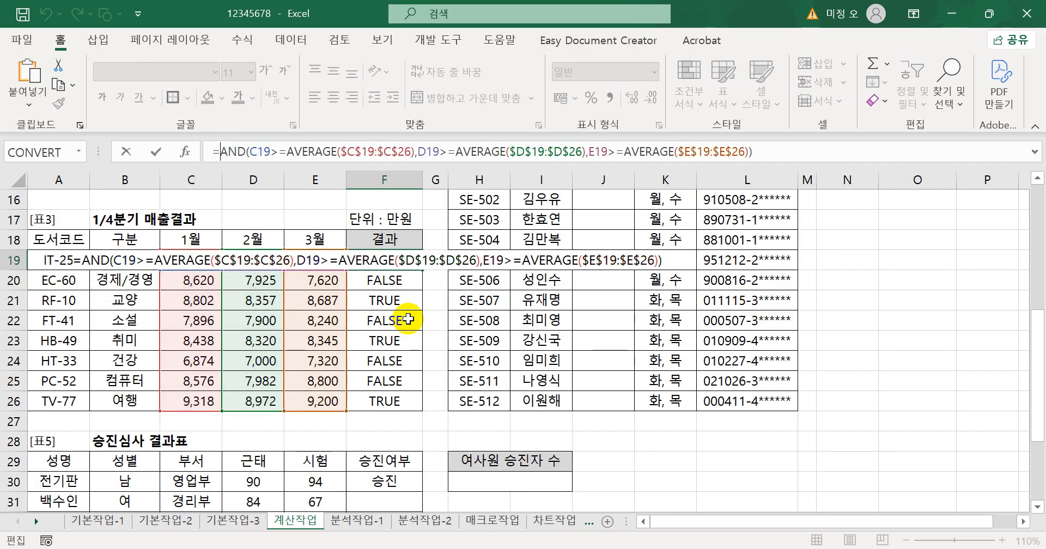
pyautogui.write('IF(')
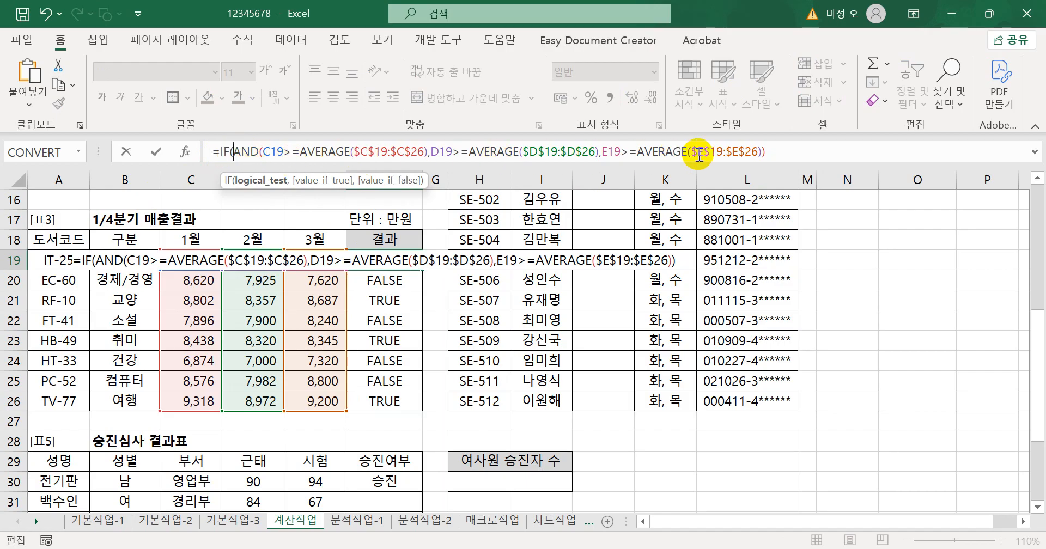
pyautogui.click(774, 152)
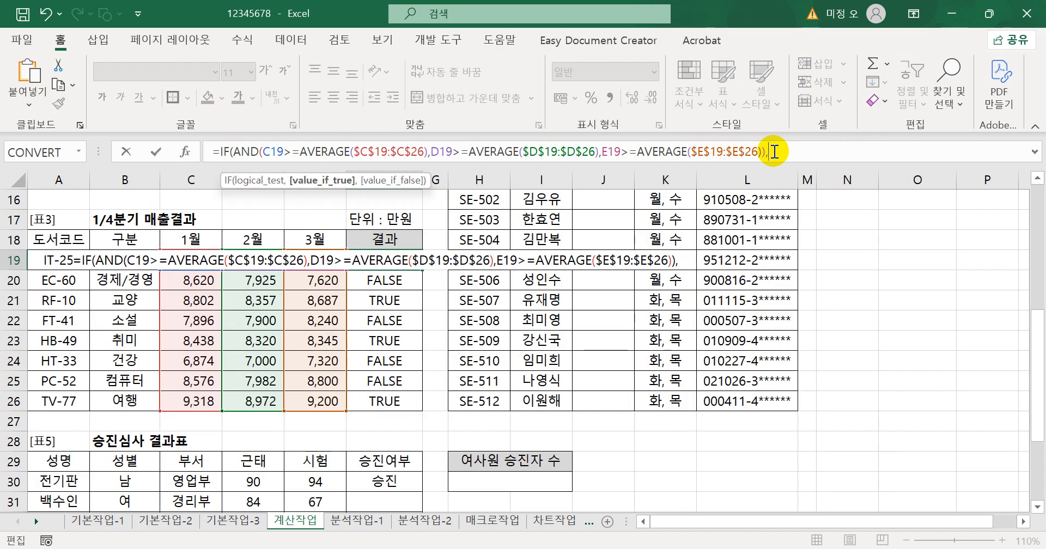
pyautogui.write(',')
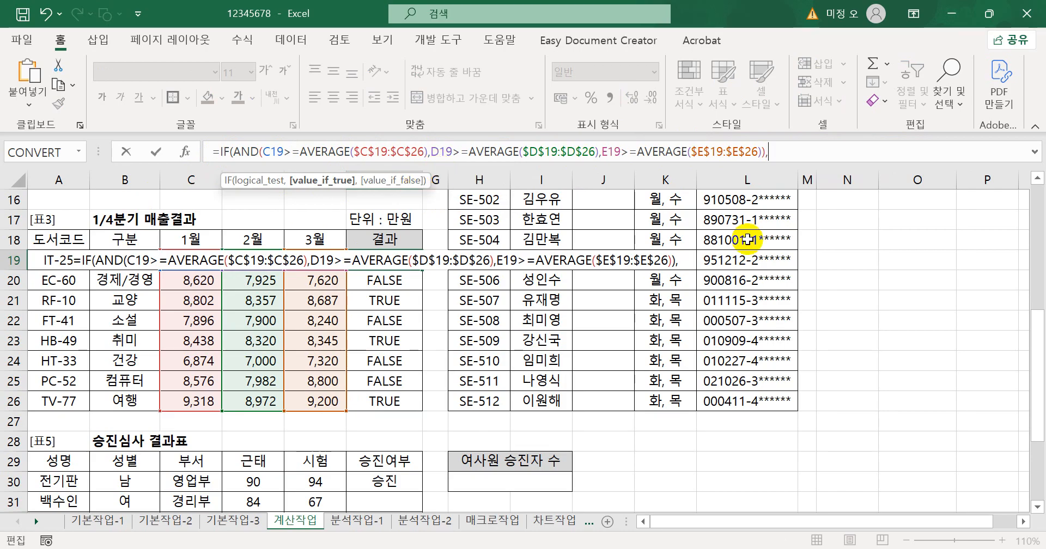
pyautogui.write('"효자도서')
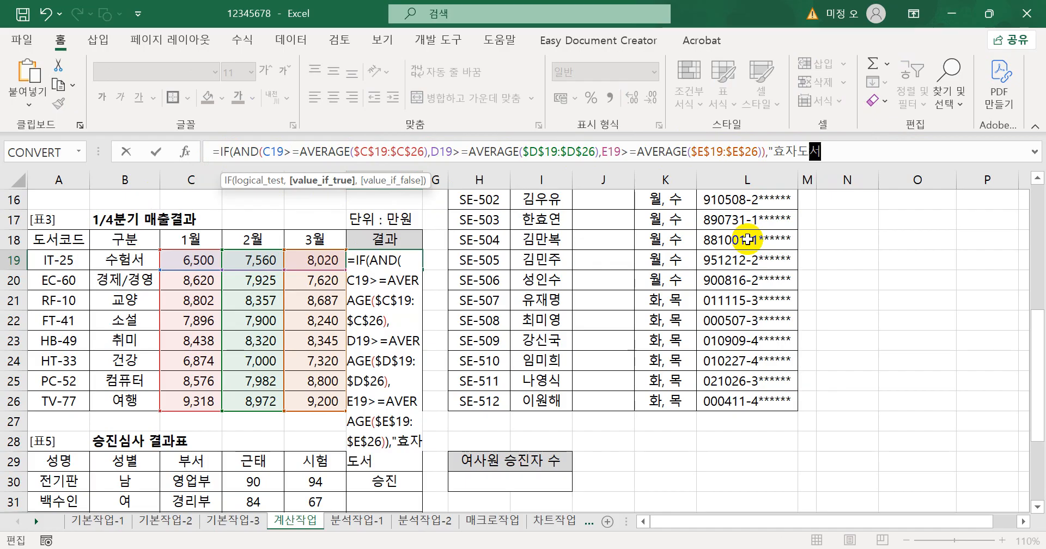
pyautogui.write('","")')
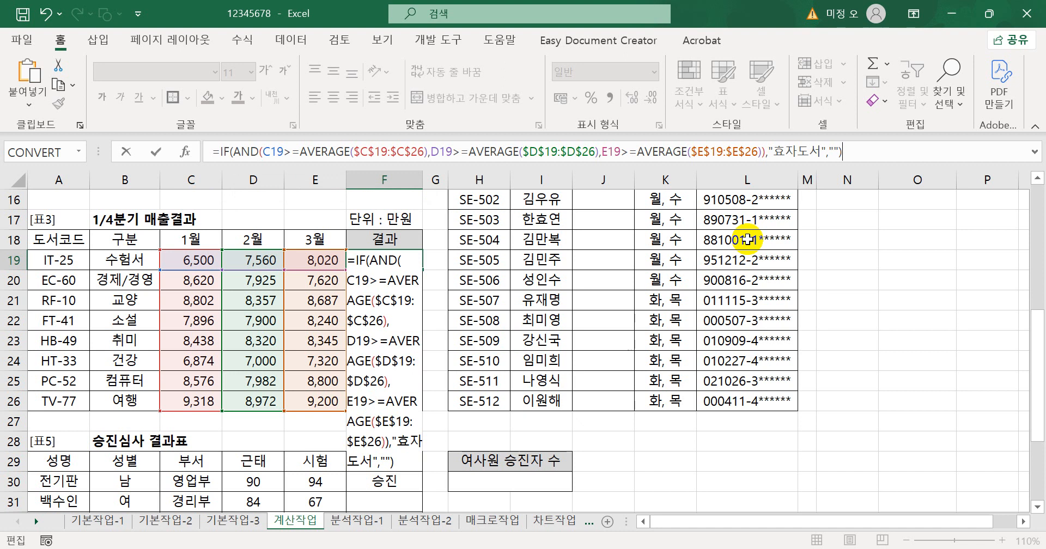
pyautogui.press('Return')
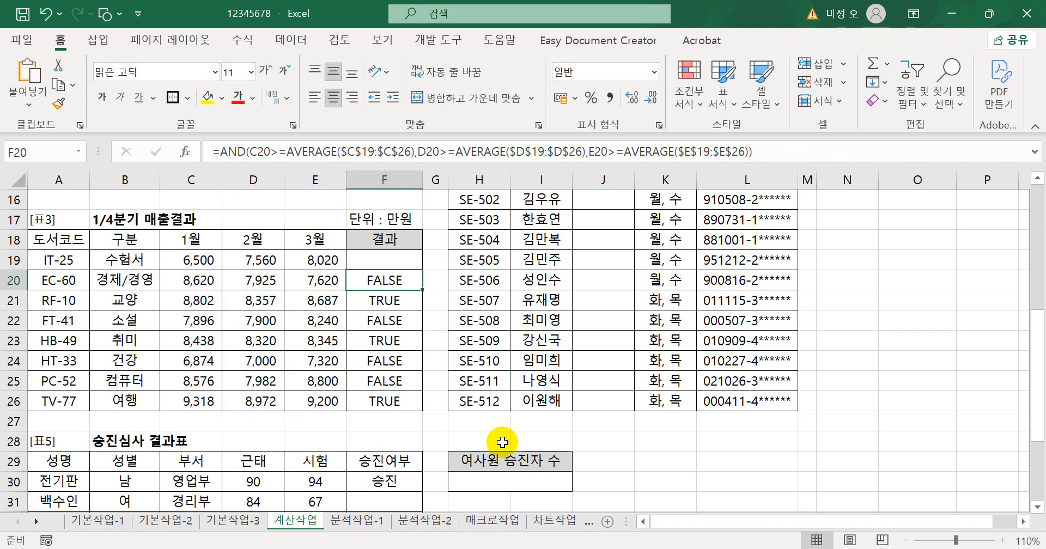
pyautogui.press('Up')
pyautogui.moveTo(421, 270); pyautogui.dragTo(401, 406)
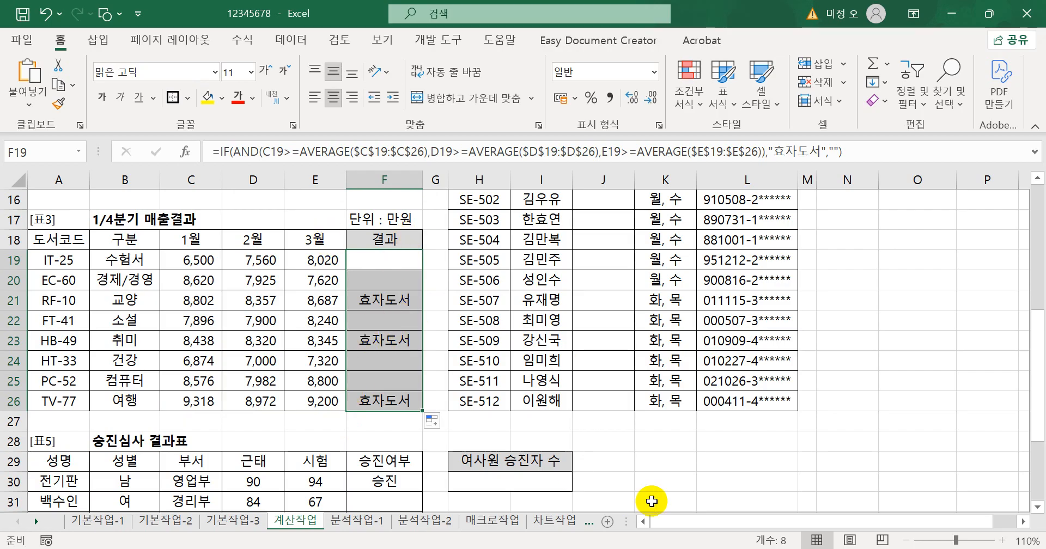
pyautogui.click(850, 257)
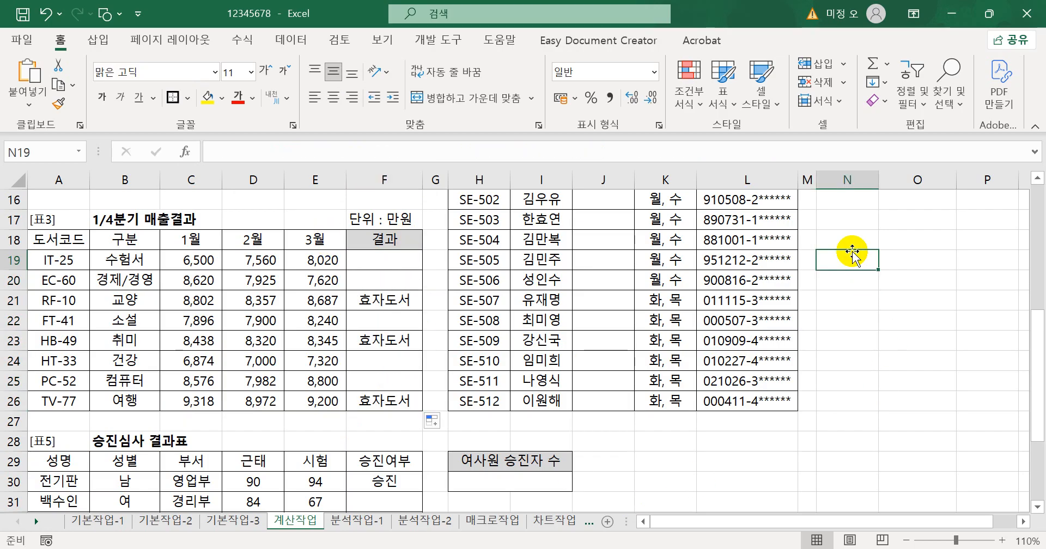
pyautogui.write('=')
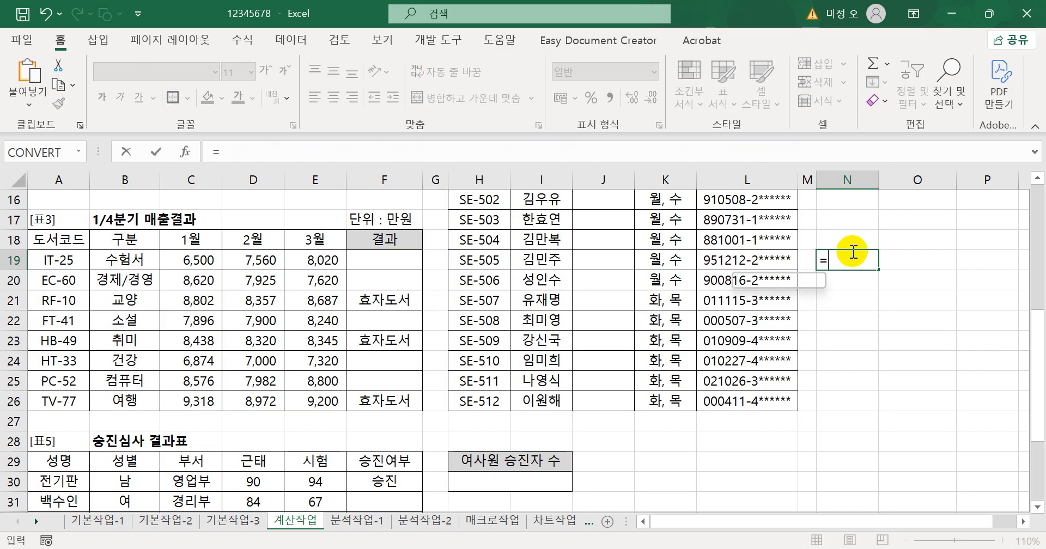
pyautogui.write('aver')
pyautogui.press('Tab')
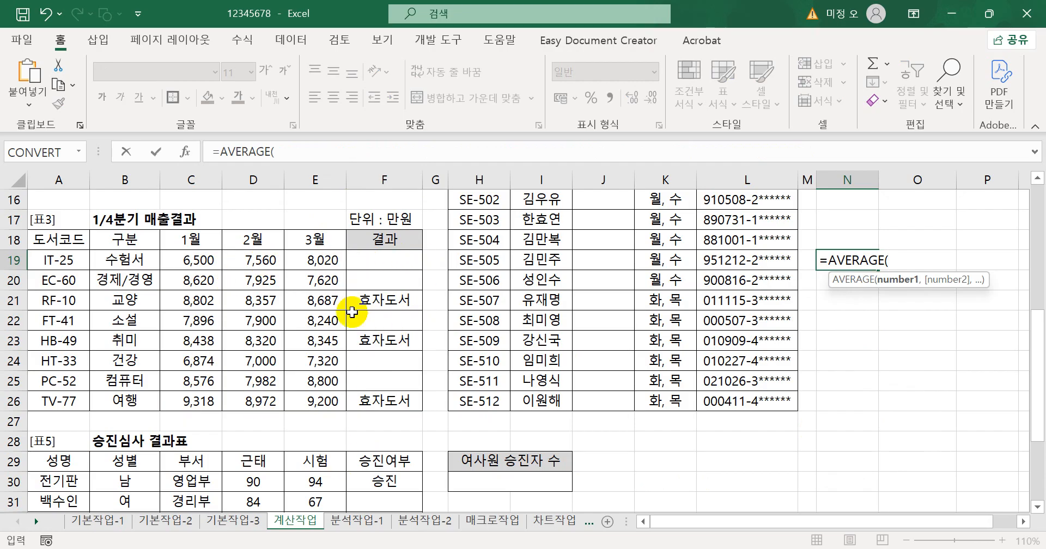
pyautogui.press('Escape')
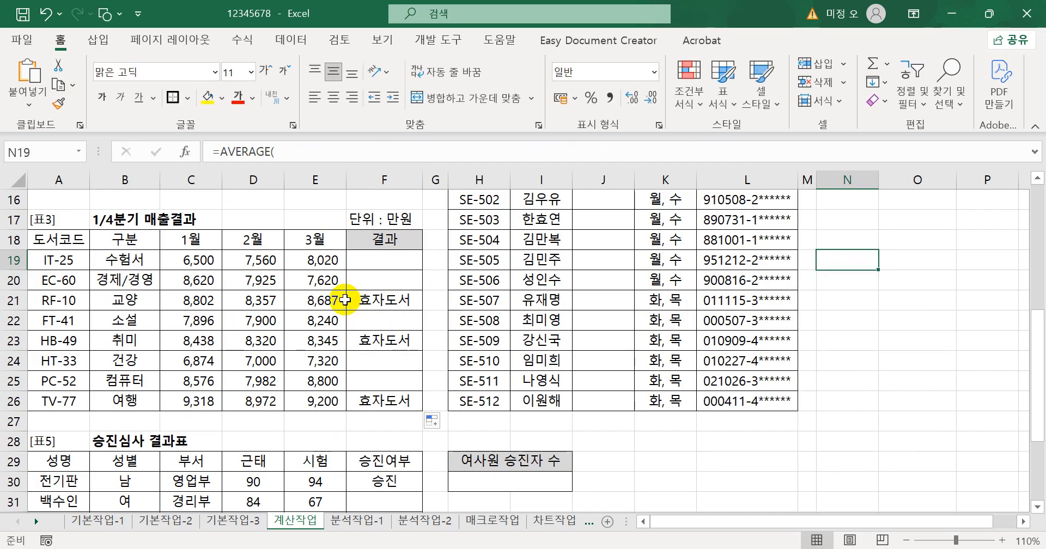
# Copy the complete F19 formula into the Notepad note as item "3.", add an empty item "4.", and return to the Excel workbook.
pyautogui.click(390, 262)
pyautogui.moveTo(891, 152); pyautogui.dragTo(210, 140)
pyautogui.hotkey('ctrl', 'c')
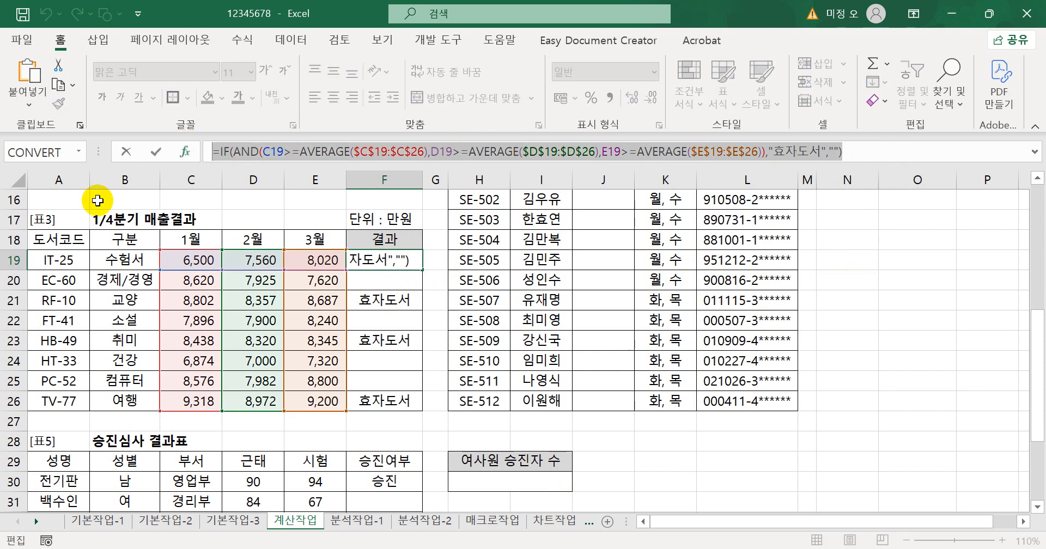
pyautogui.moveTo(423, 548)
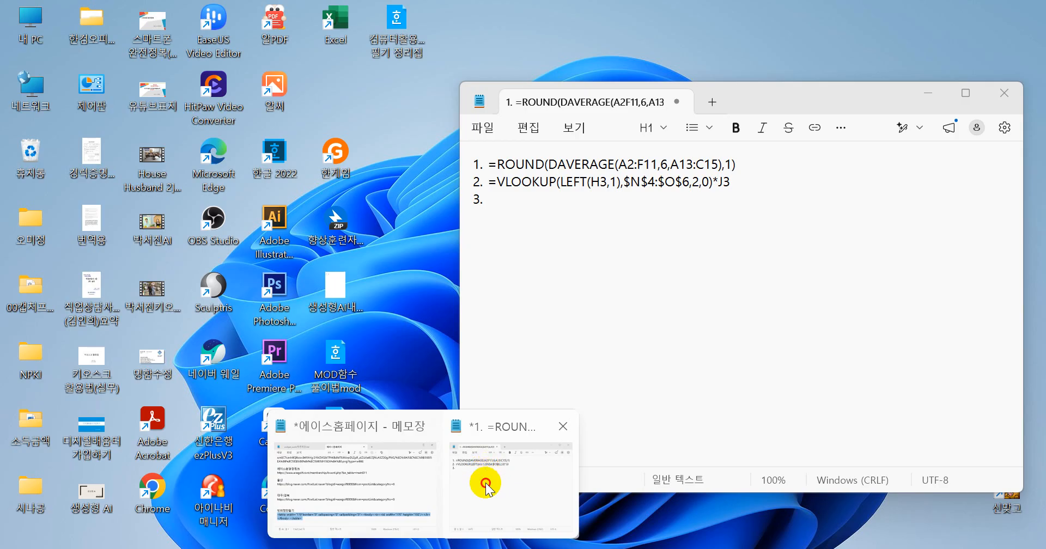
pyautogui.click(487, 484)
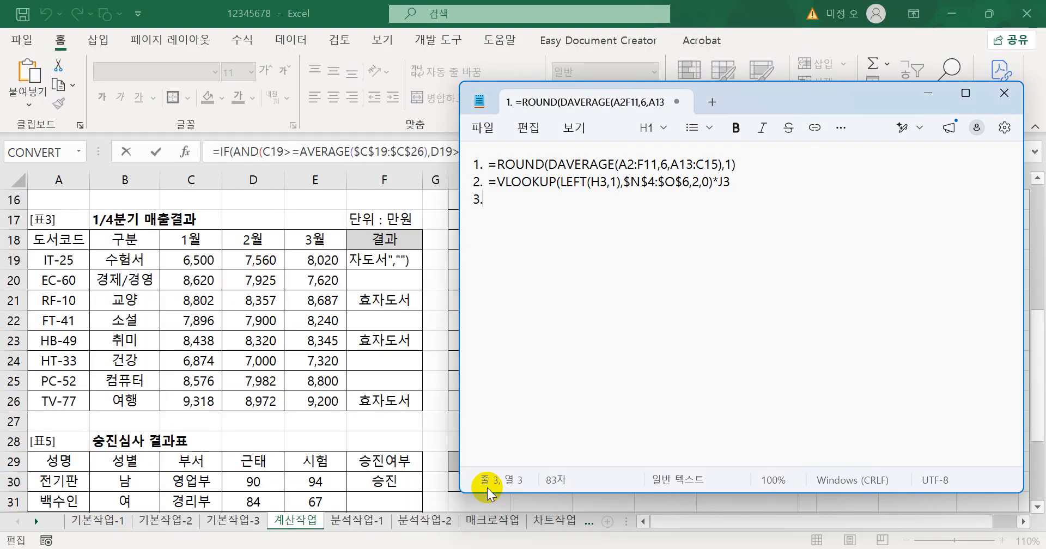
pyautogui.hotkey('ctrl', 'v')
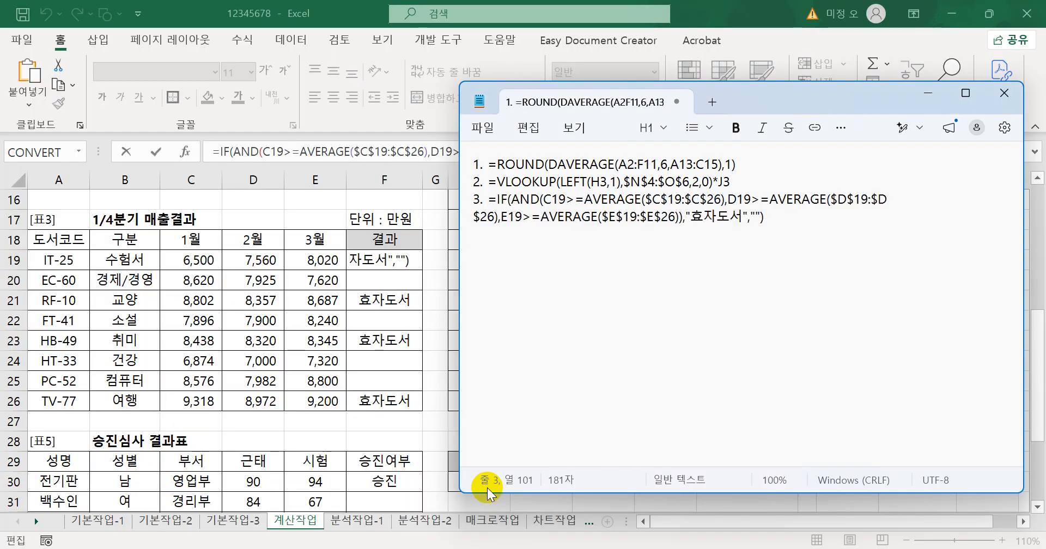
pyautogui.press('Return')
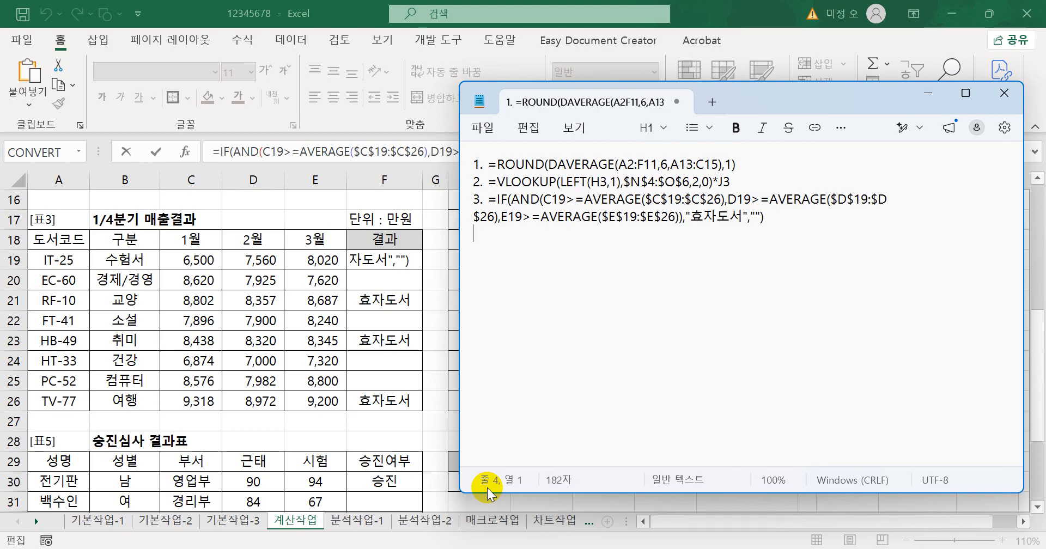
pyautogui.write('4.')
pyautogui.hotkey('alt', 'Tab')
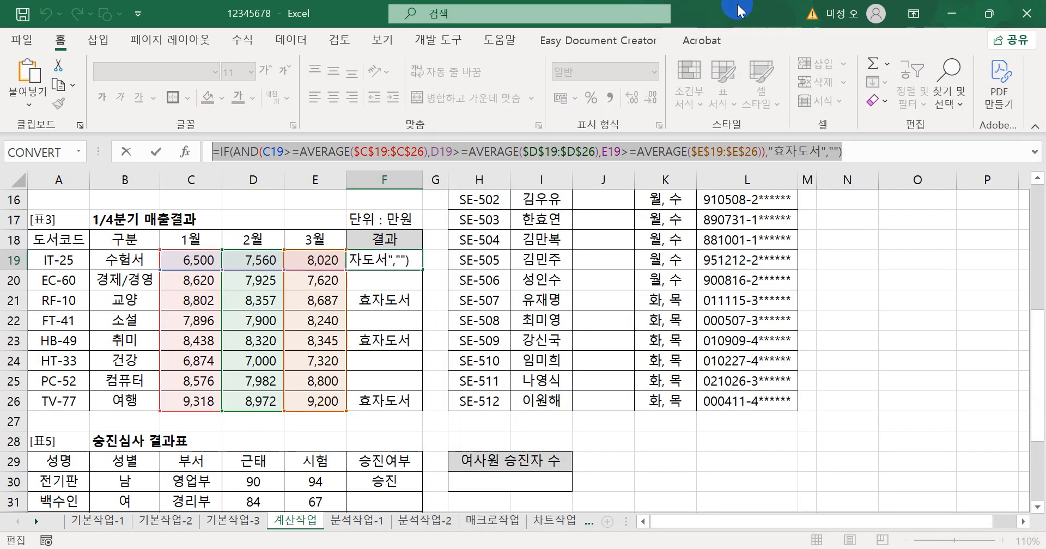
pyautogui.press('Return')
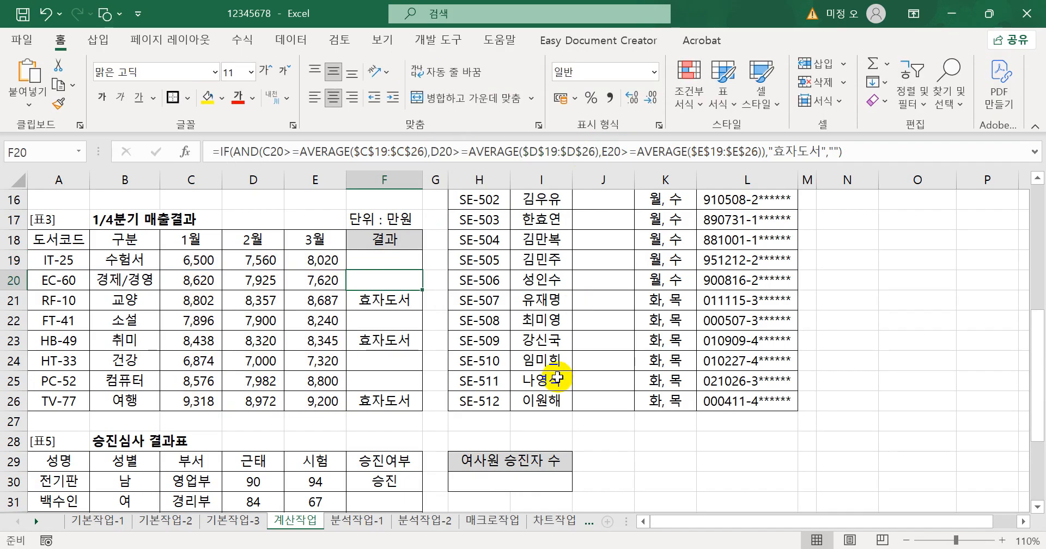
# Enter =MID(L15,8,1) in J15 of 표4's 성별 column and fill it down through J26.
pyautogui.scroll(-2, 553, 375)
pyautogui.scroll(3, 558, 376)
pyautogui.click(620, 240)
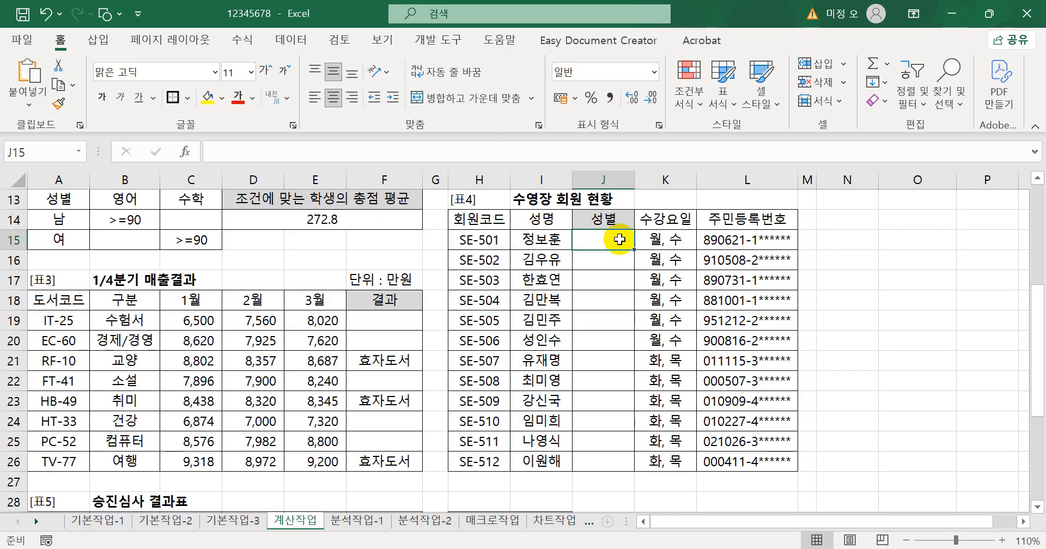
pyautogui.write('=mi')
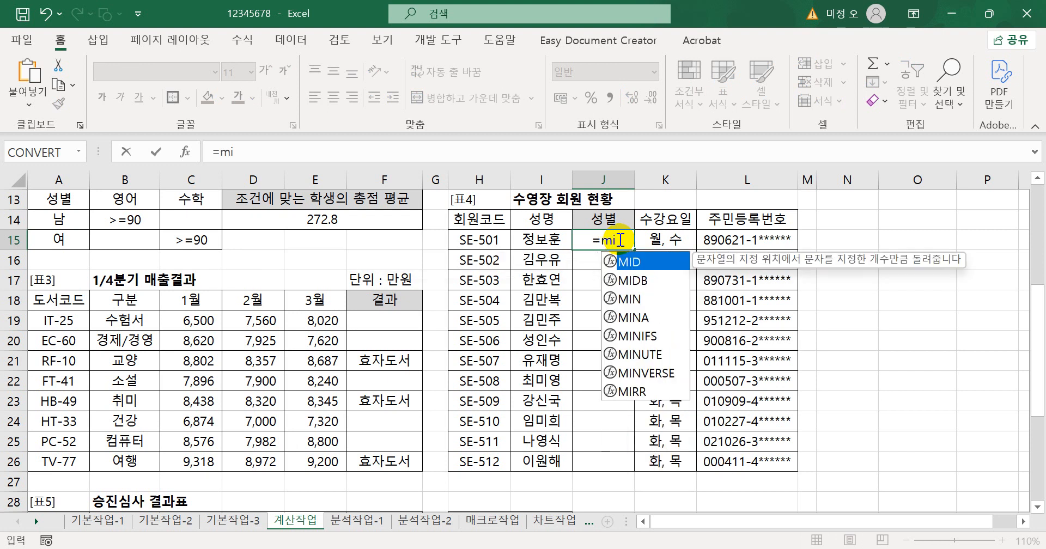
pyautogui.press('Tab')
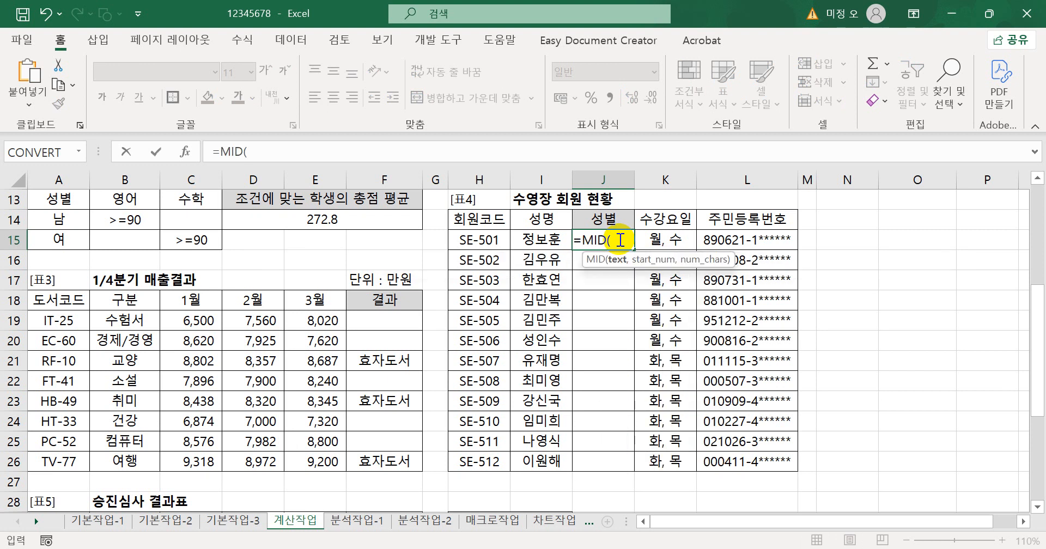
pyautogui.click(773, 242)
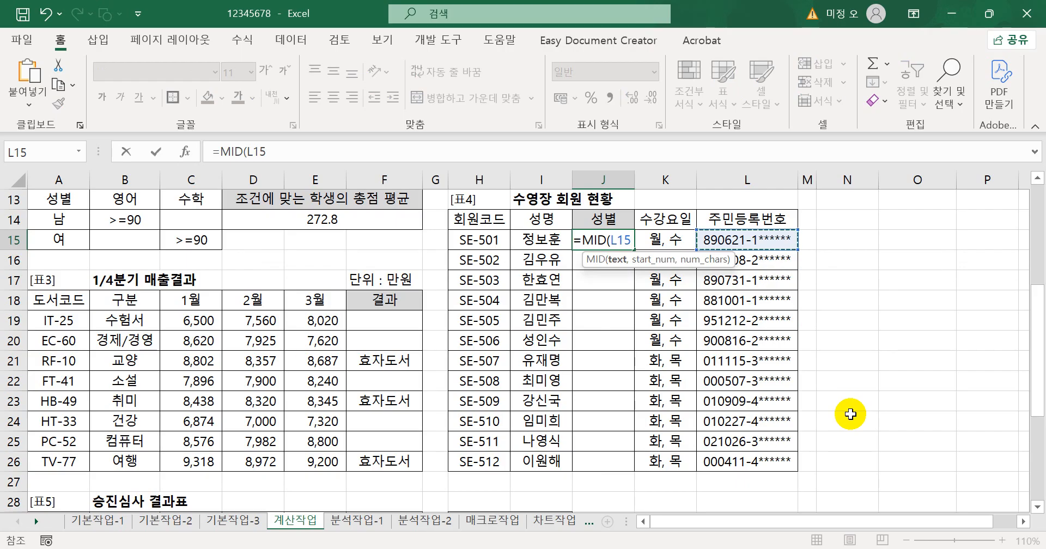
pyautogui.write(',')
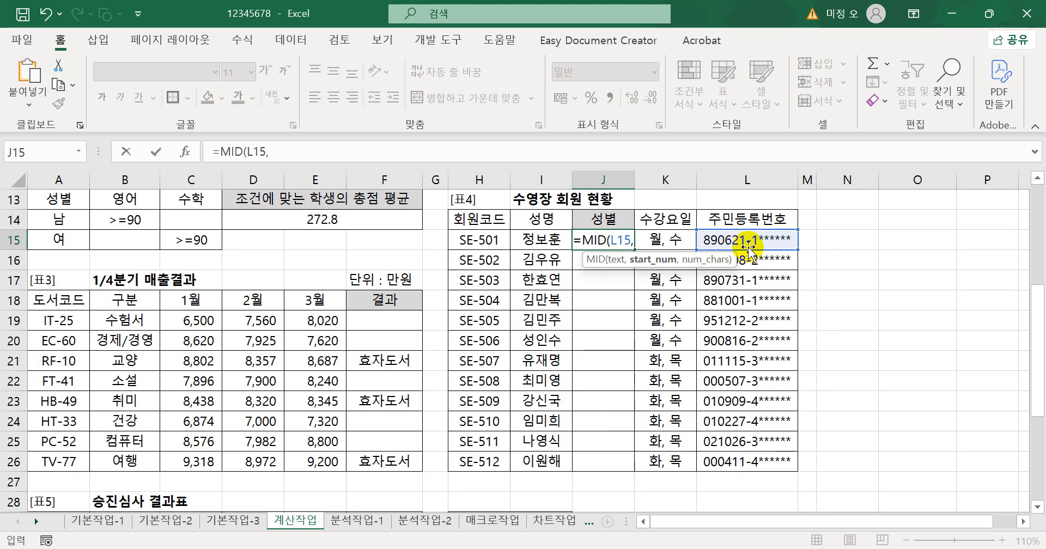
pyautogui.write('8')
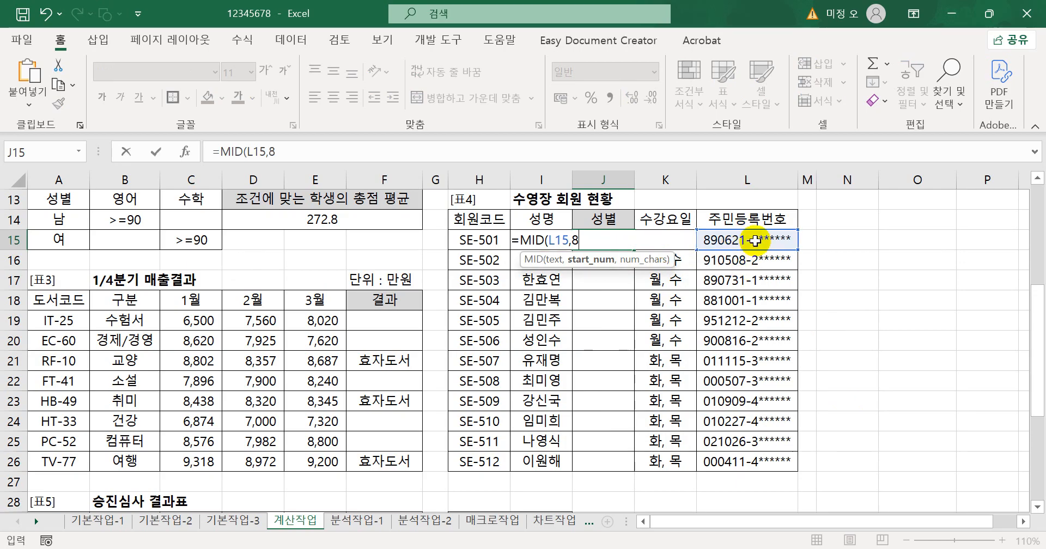
pyautogui.write(',1)')
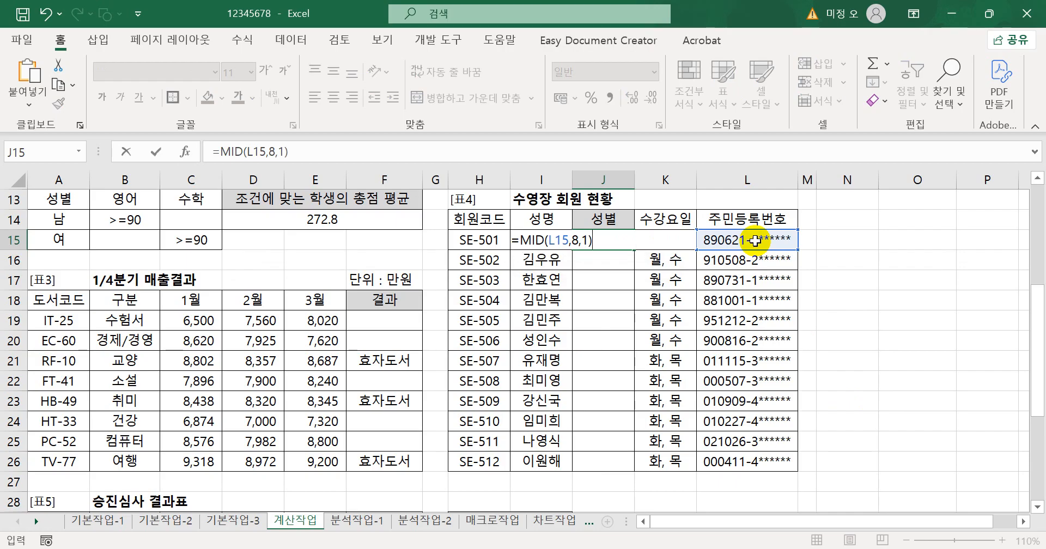
pyautogui.press('Return')
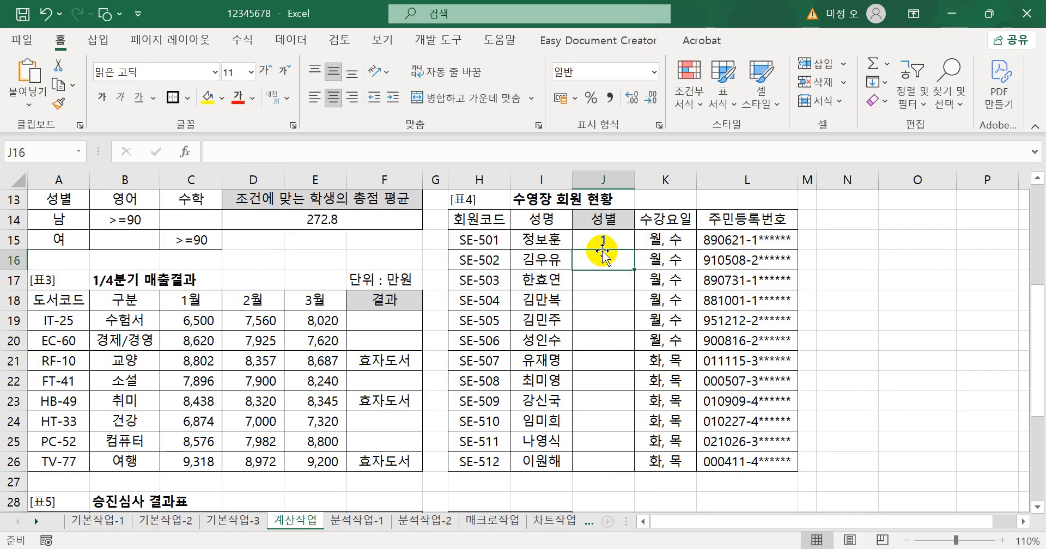
pyautogui.click(603, 236)
pyautogui.moveTo(634, 250); pyautogui.dragTo(606, 457)
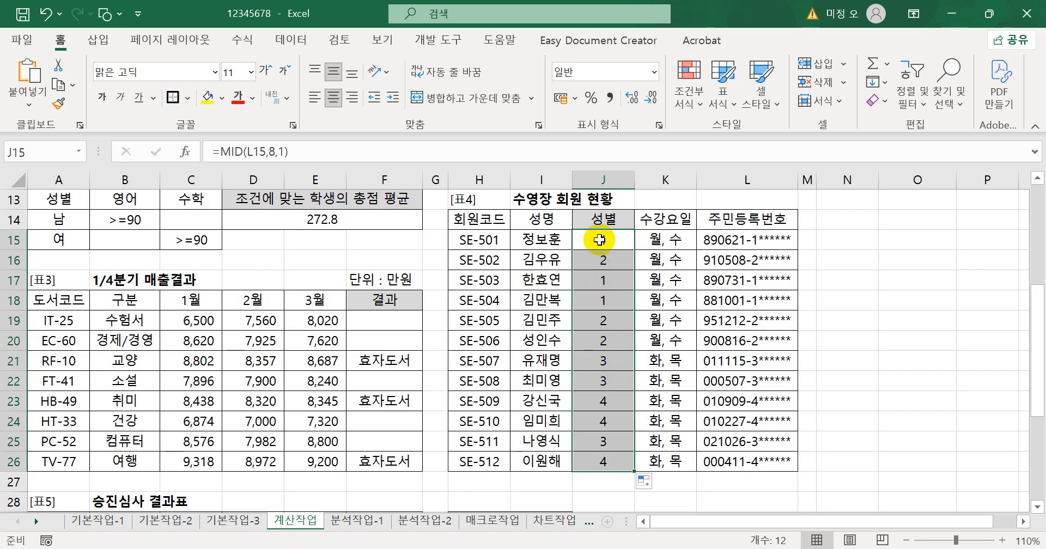
# Wrap J15's MID formula in CHOOSE with the values "남","여","남","여" and fill it down through J26.
pyautogui.click(217, 151)
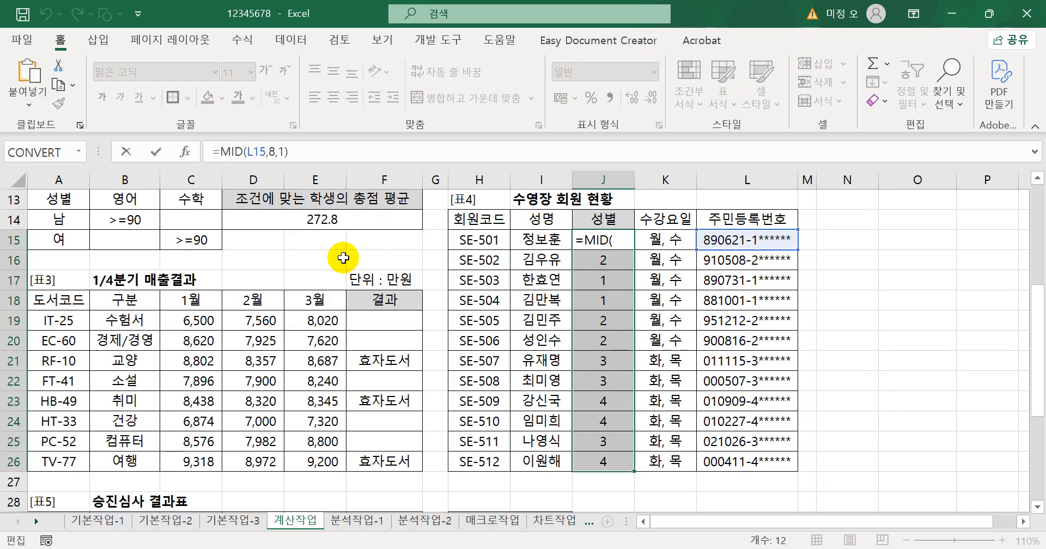
pyautogui.write('choose(')
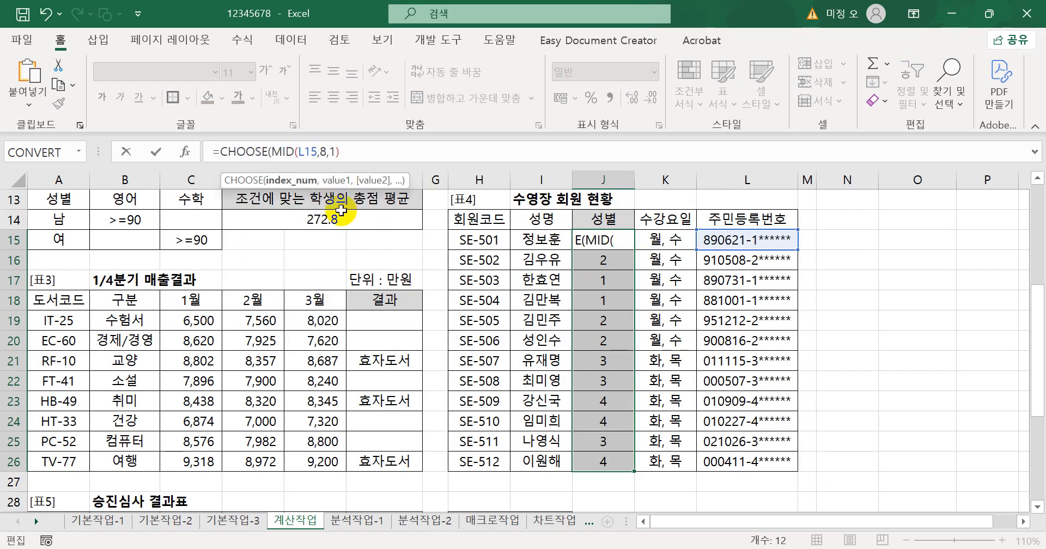
pyautogui.click(344, 149)
pyautogui.write(',')
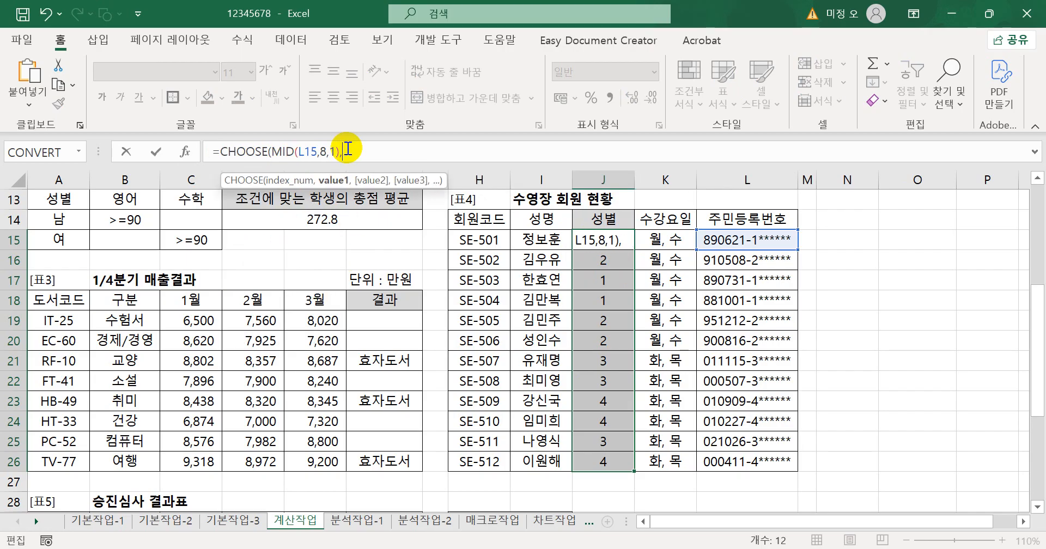
pyautogui.write('"남","여","')
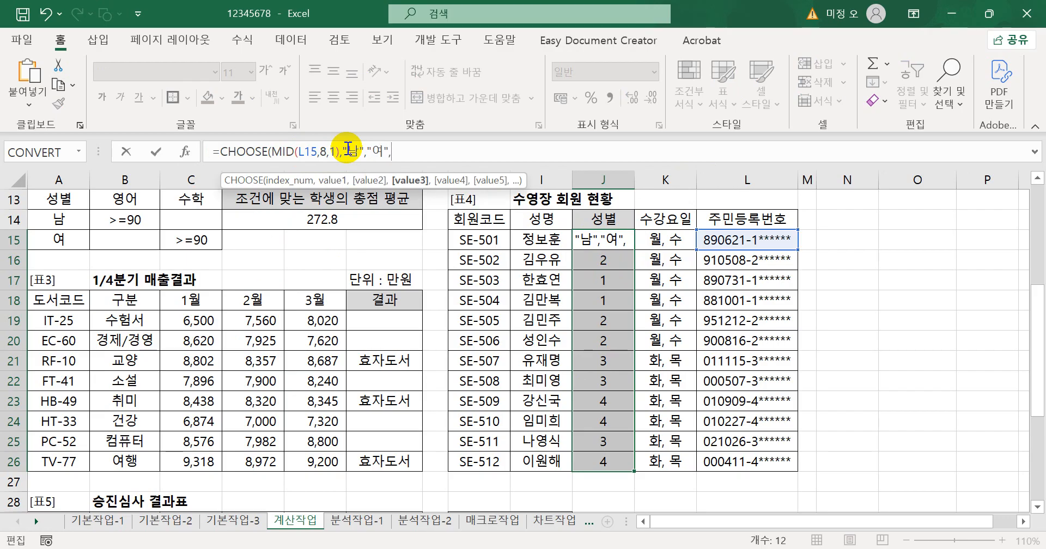
pyautogui.write('남","여")')
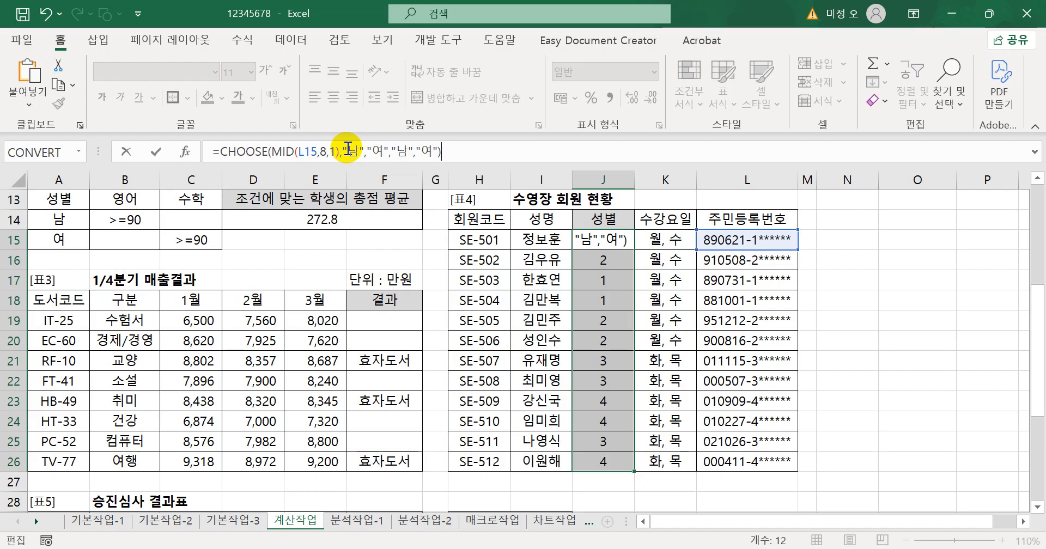
pyautogui.press('Return')
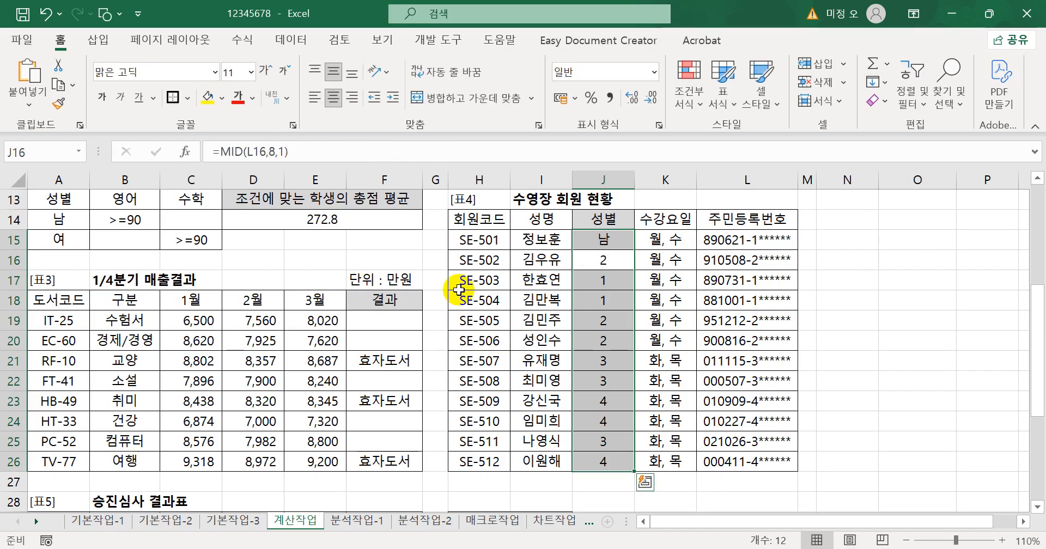
pyautogui.click(625, 246)
pyautogui.moveTo(634, 250); pyautogui.dragTo(620, 464)
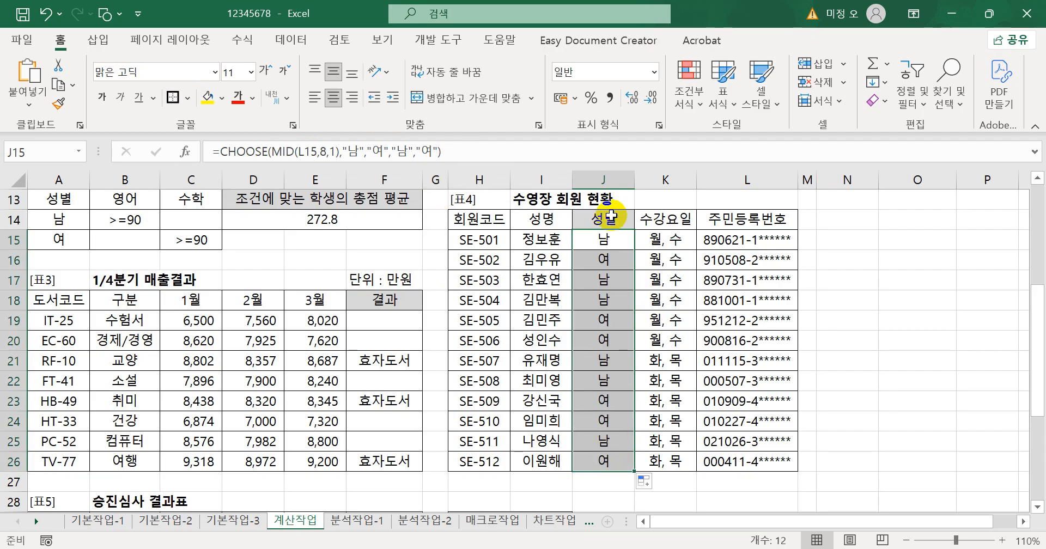
# Copy the complete J15 formula into the Notepad note as item "4." and return to the Excel workbook, leaving formula editing.
pyautogui.moveTo(491, 152); pyautogui.dragTo(11, 161)
pyautogui.hotkey('ctrl', 'c')
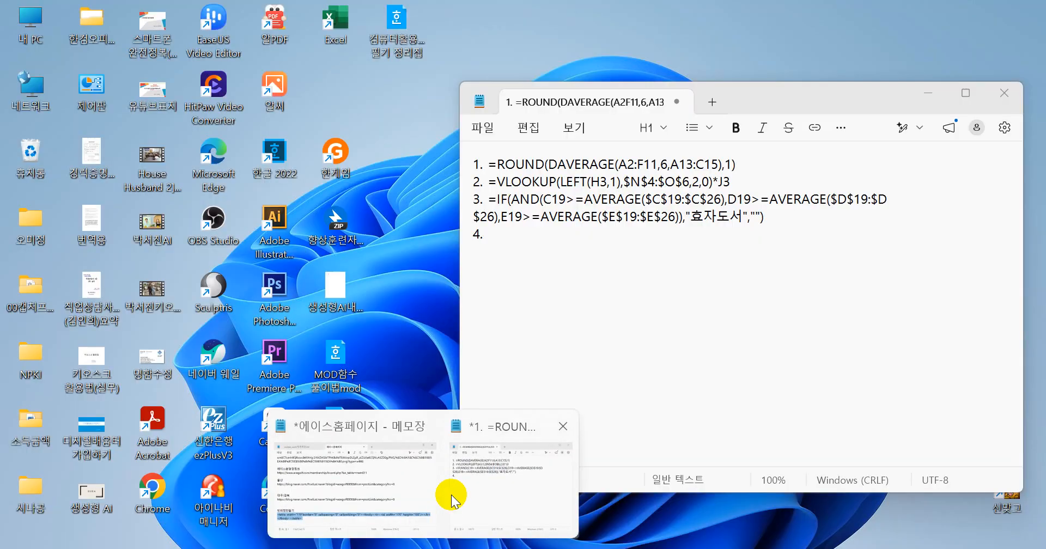
pyautogui.click(451, 493)
pyautogui.hotkey('ctrl', 'v')
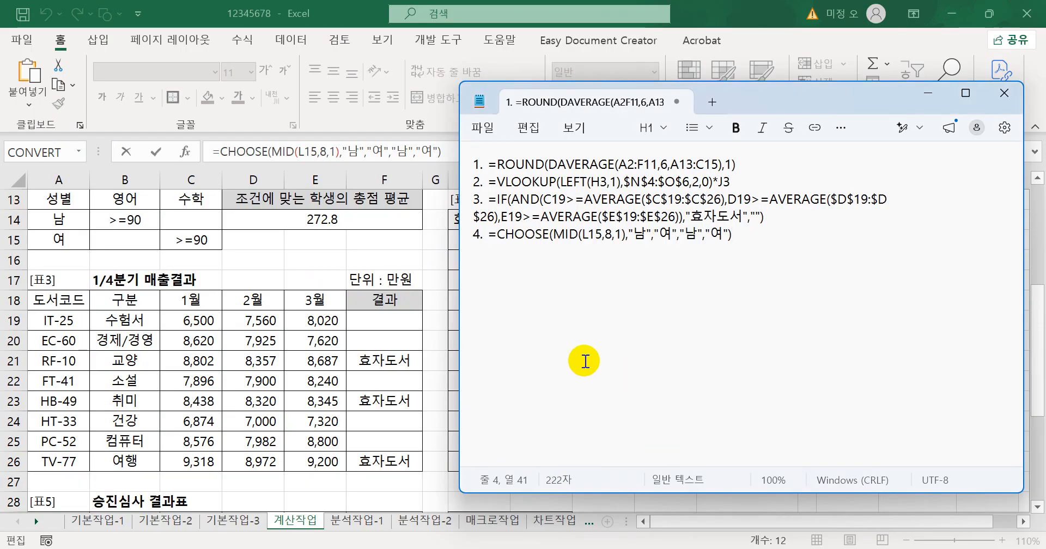
pyautogui.click(746, 8)
pyautogui.scroll(-4, 694, 294)
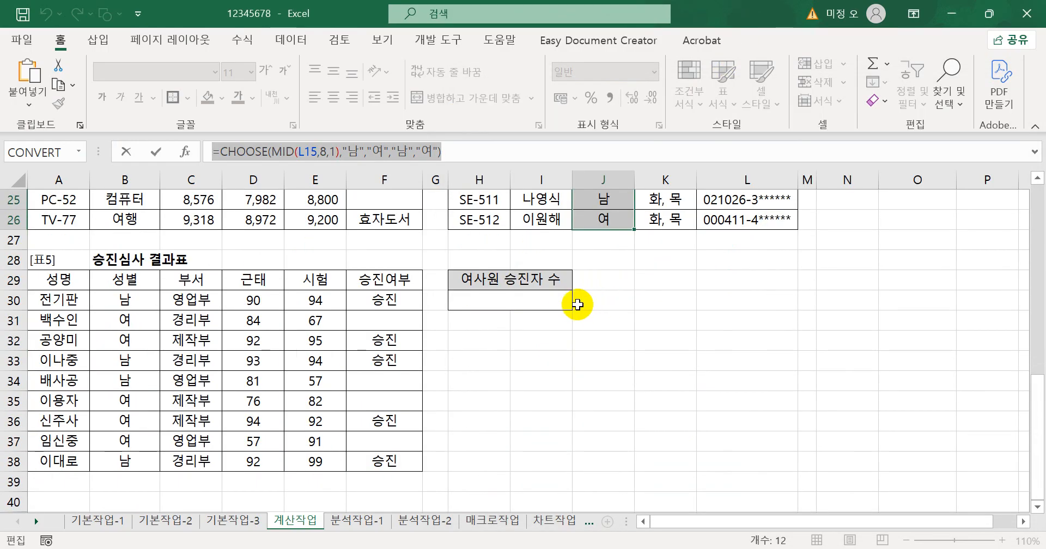
pyautogui.click(563, 303)
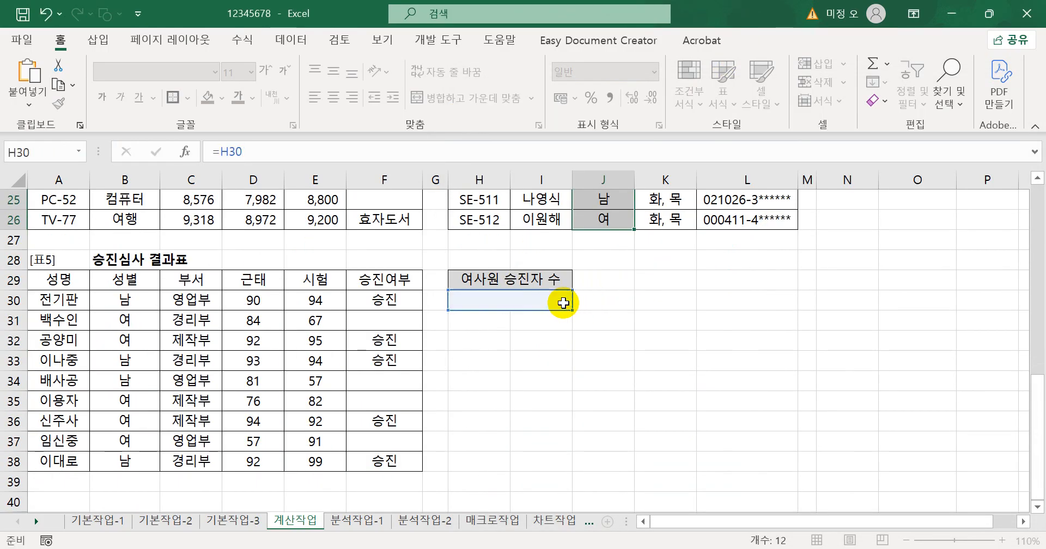
pyautogui.hotkey('ctrl', 'z')
# Start a COUNTIFS formula in H30 under 여사원 승진자 수 with the 성별 cells B30:B38 as the first criteria range.
pyautogui.scroll(-3, 519, 310)
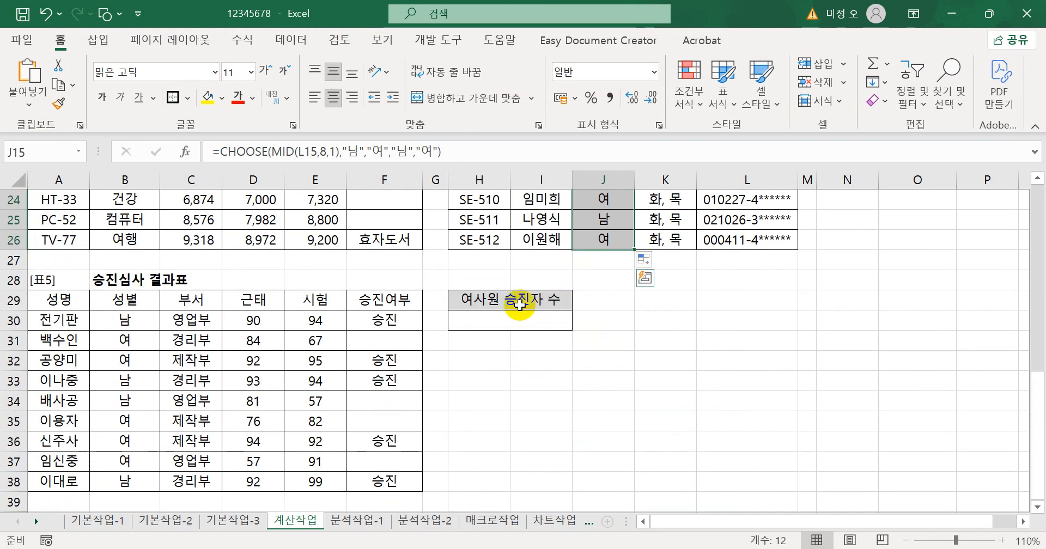
pyautogui.click(519, 319)
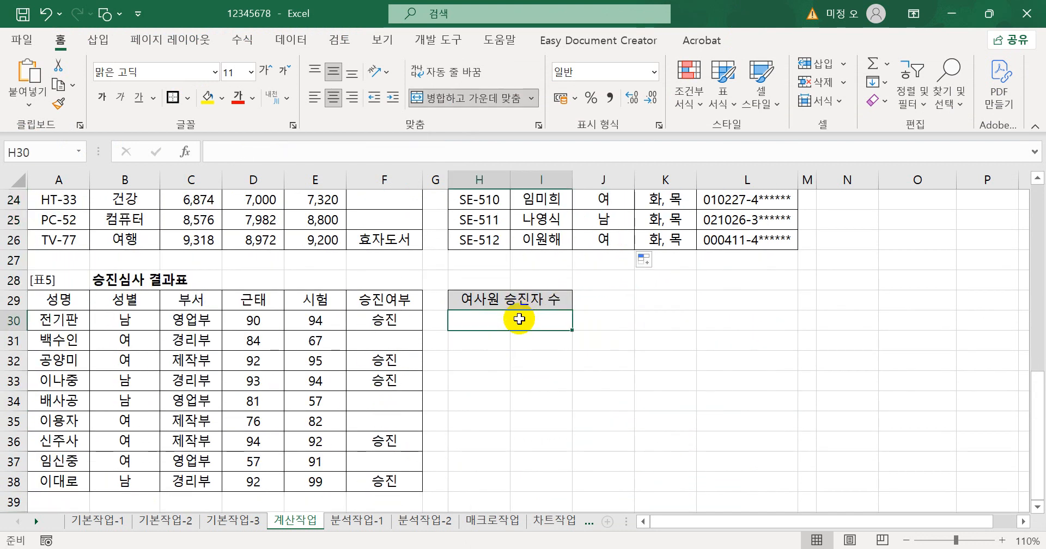
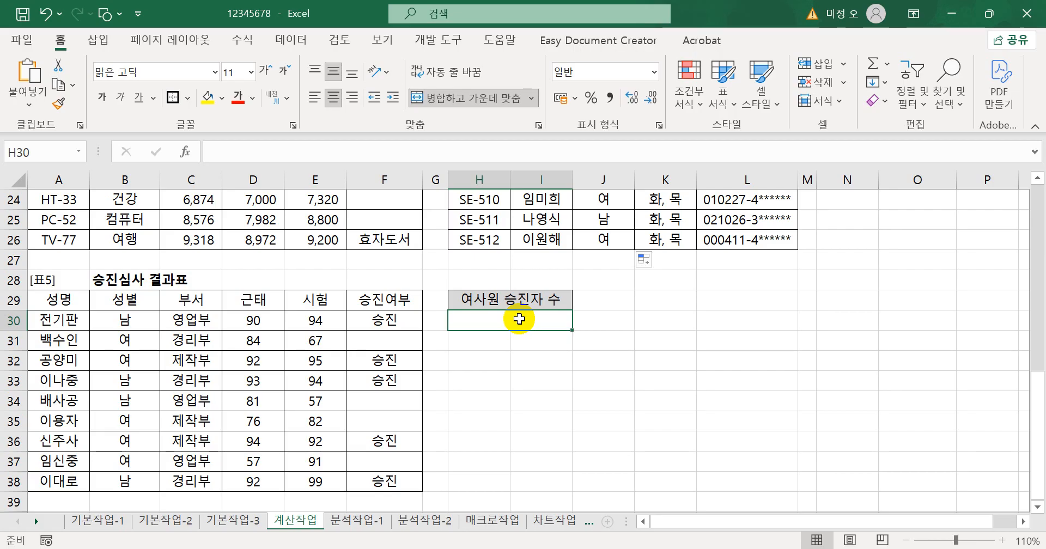
pyautogui.write('=')
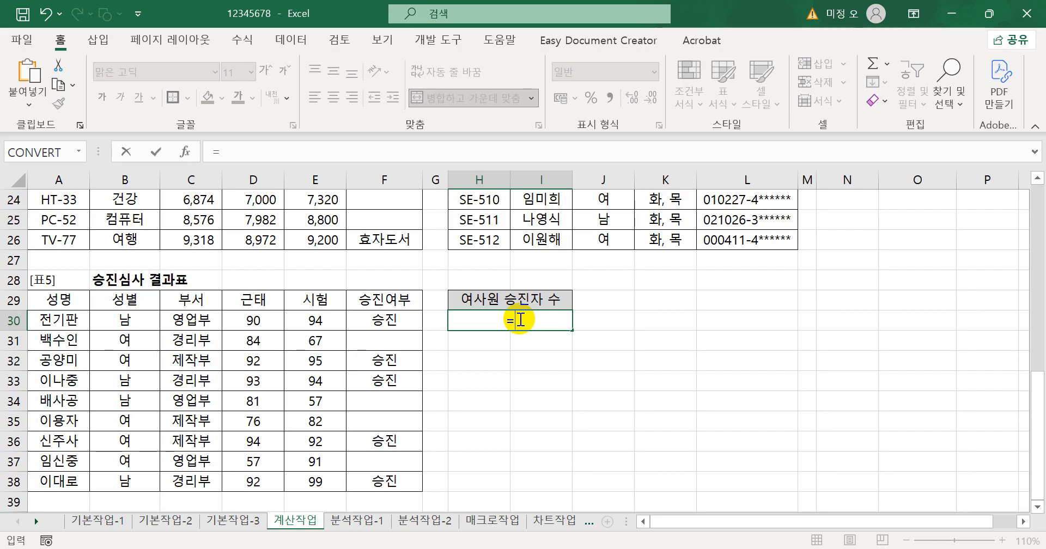
pyautogui.write('cou')
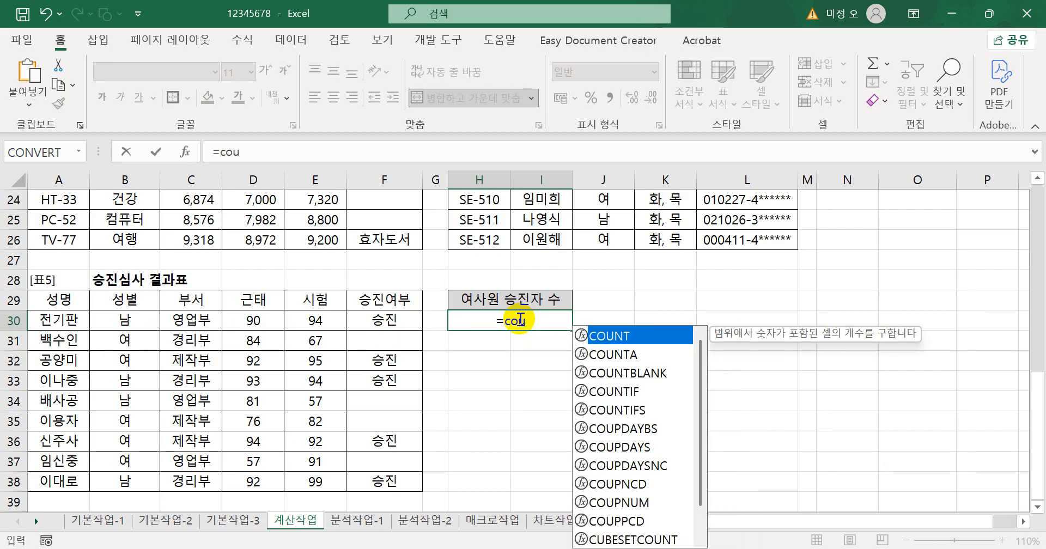
pyautogui.press('Down')
pyautogui.press('Down')
pyautogui.press('Down')
pyautogui.press('Down')
pyautogui.press('Tab')
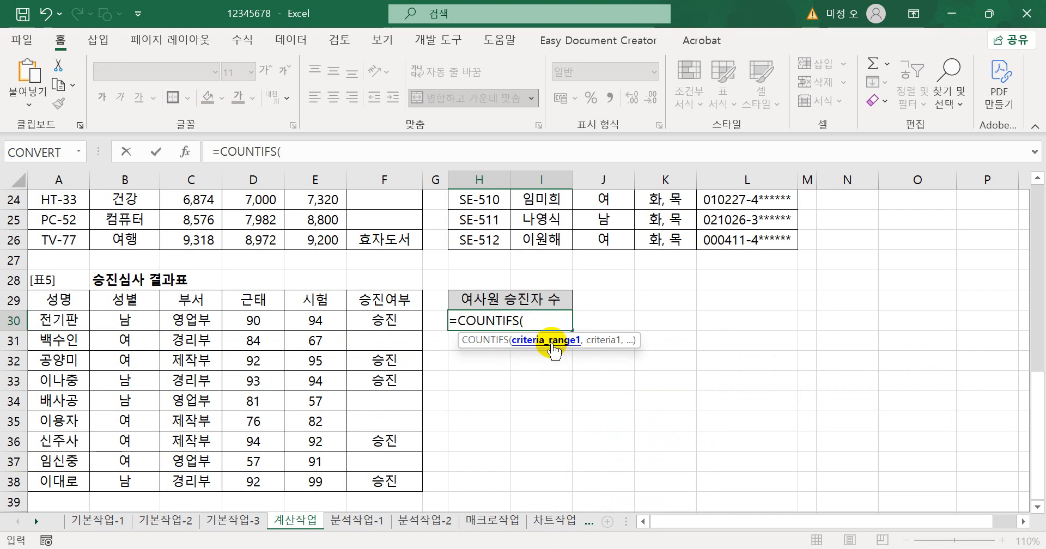
pyautogui.click(137, 322)
pyautogui.moveTo(138, 322); pyautogui.dragTo(134, 479)
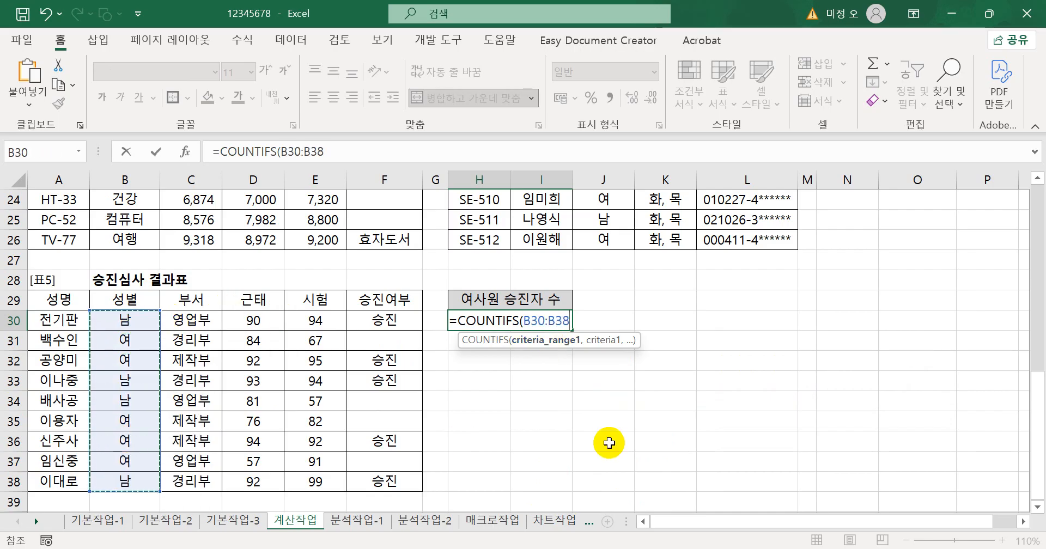
# Complete the COUNTIFS formula in H30 with criterion "여" for B30:B38 and "승진" for F30:F38, and check it against the female employees' rows.
pyautogui.write(',"')
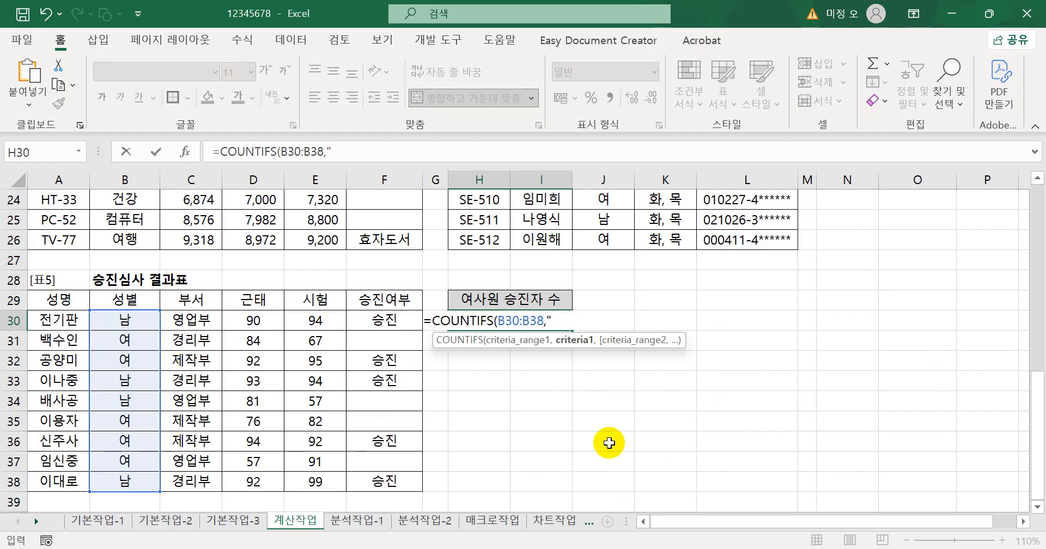
pyautogui.write('여",')
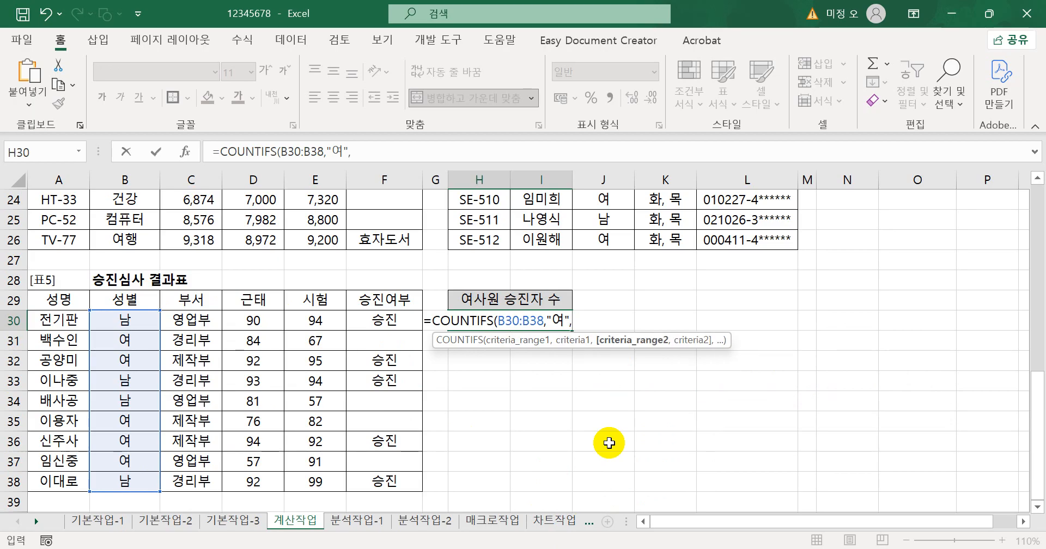
pyautogui.moveTo(415, 324); pyautogui.dragTo(390, 478)
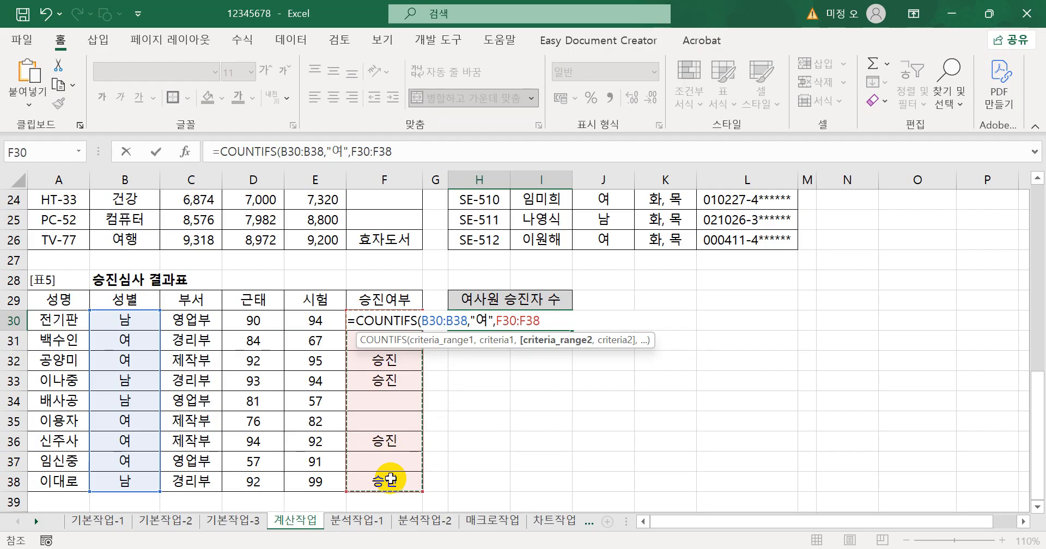
pyautogui.write(',"')
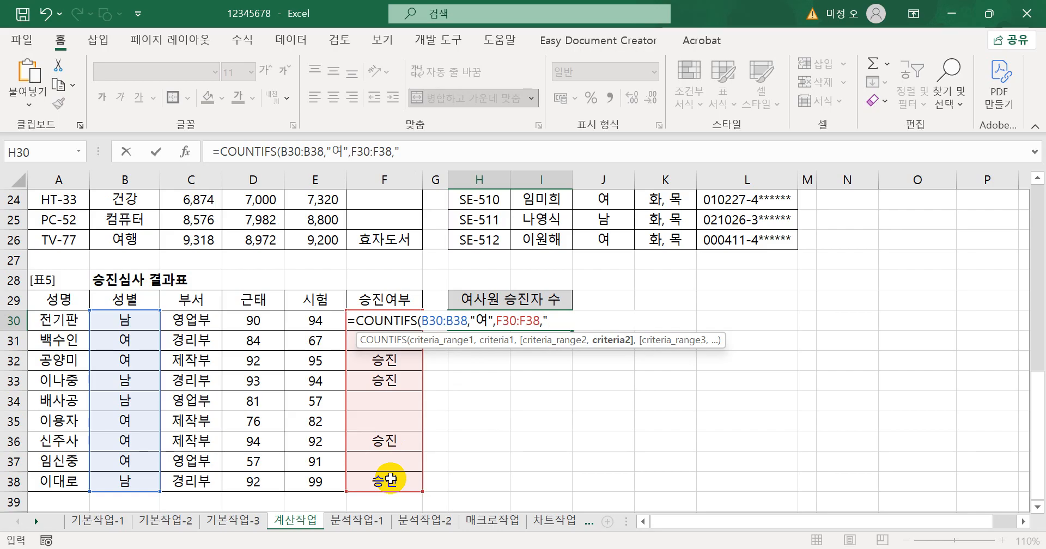
pyautogui.write('승진")')
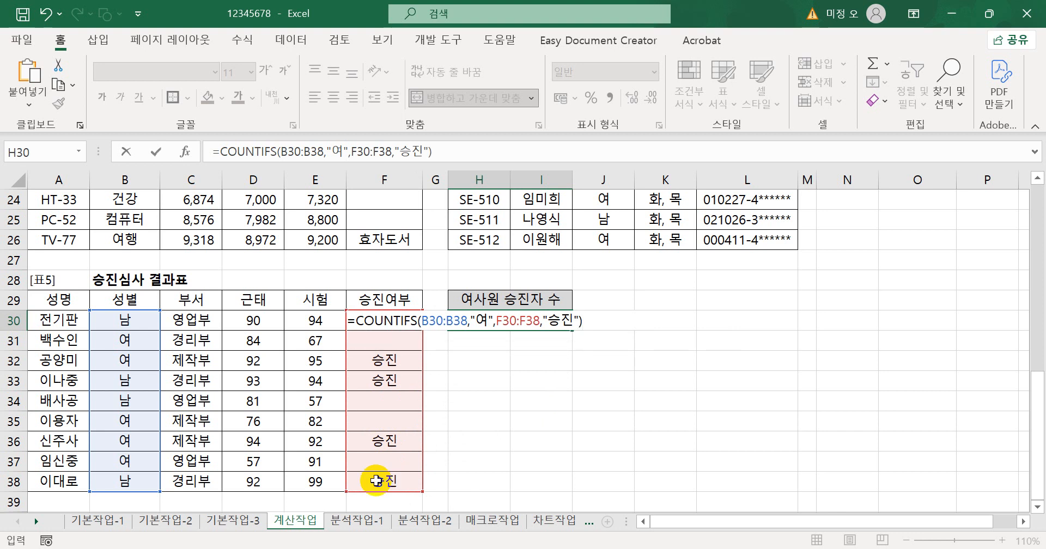
pyautogui.press('Return')
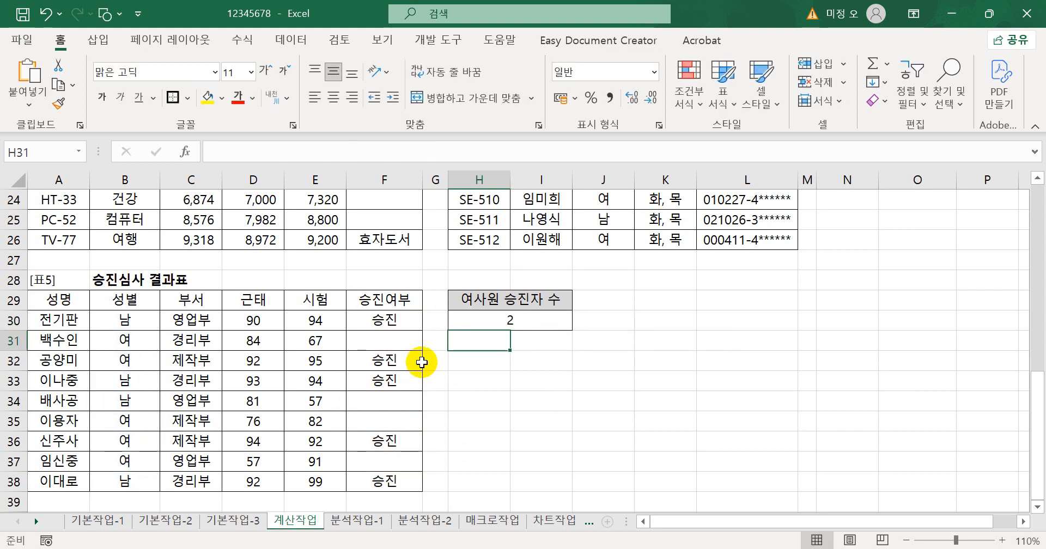
pyautogui.click(537, 325)
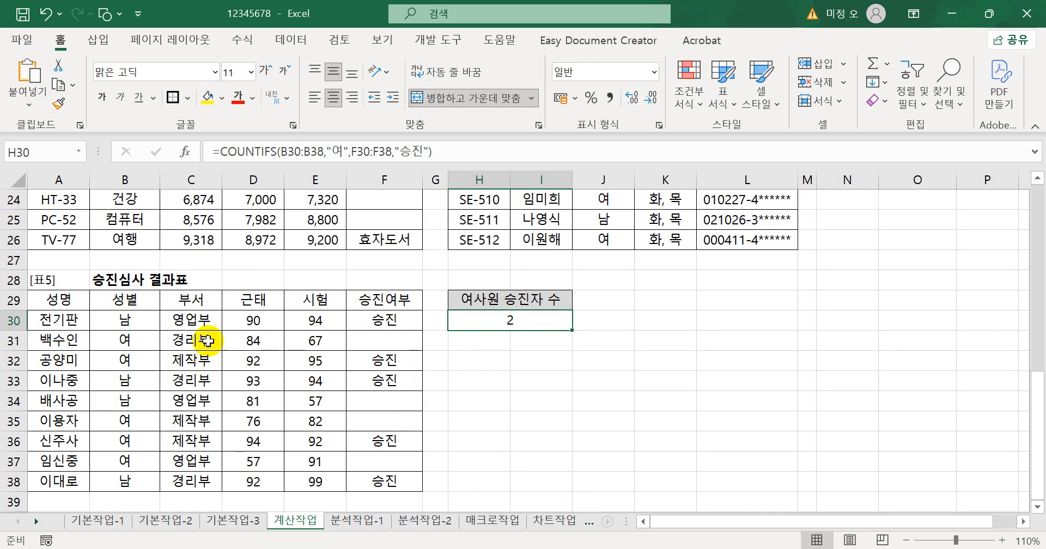
pyautogui.moveTo(125, 340); pyautogui.dragTo(396, 366)
pyautogui.moveTo(129, 420); pyautogui.dragTo(384, 462)
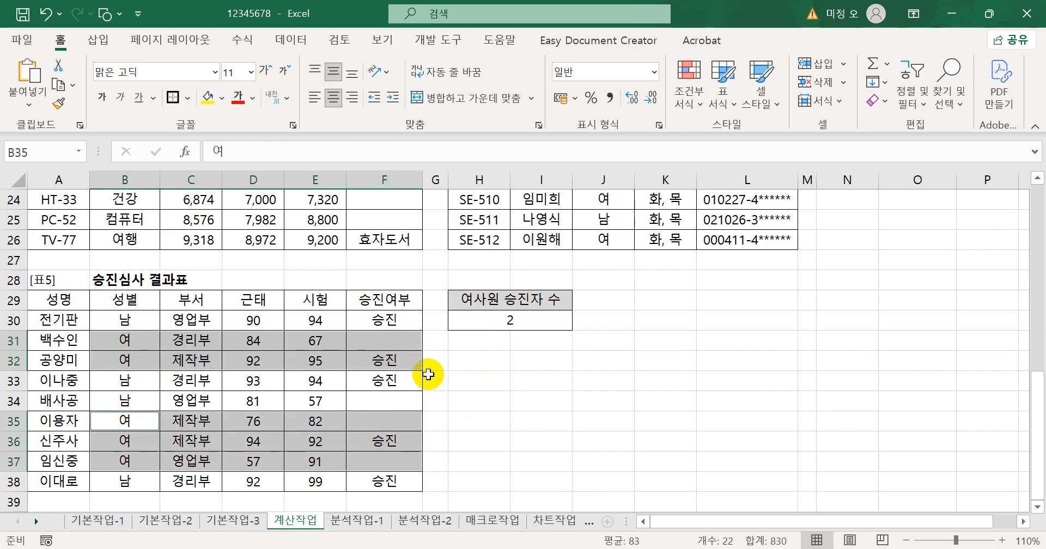
# Append &"명" to the COUNTIFS formula in H30.
pyautogui.doubleClick(543, 324)
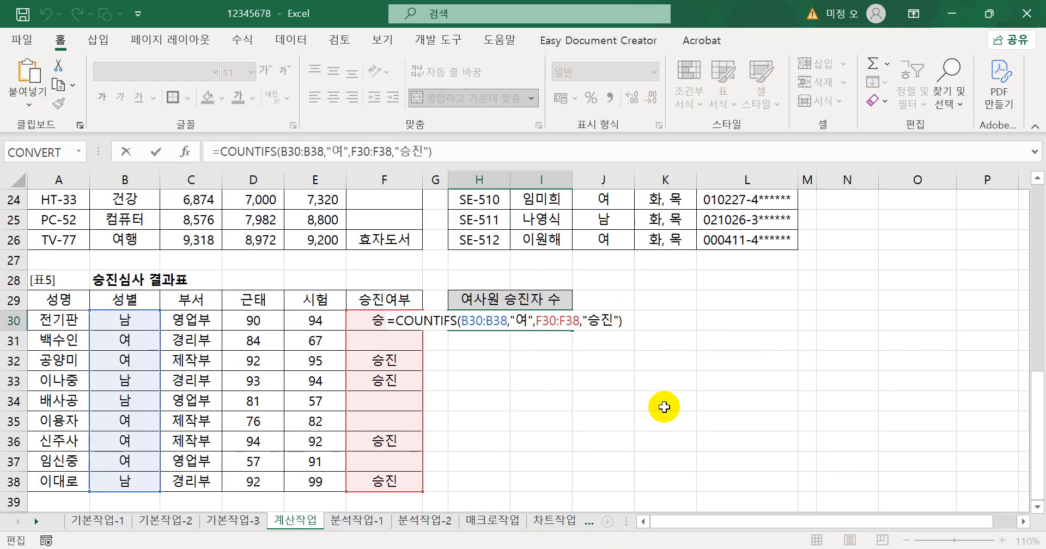
pyautogui.write('&"')
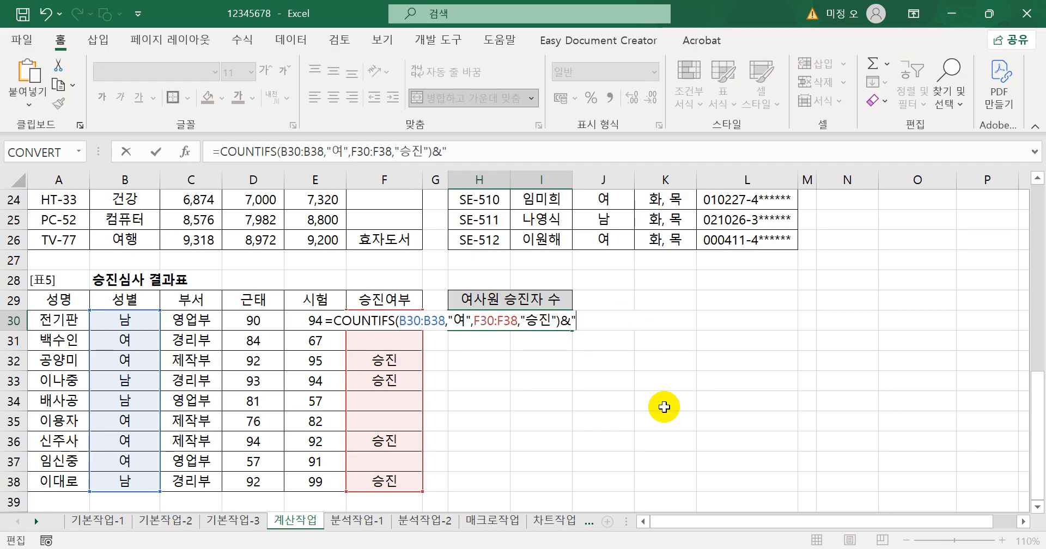
pyautogui.write('명"')
pyautogui.press('Return')
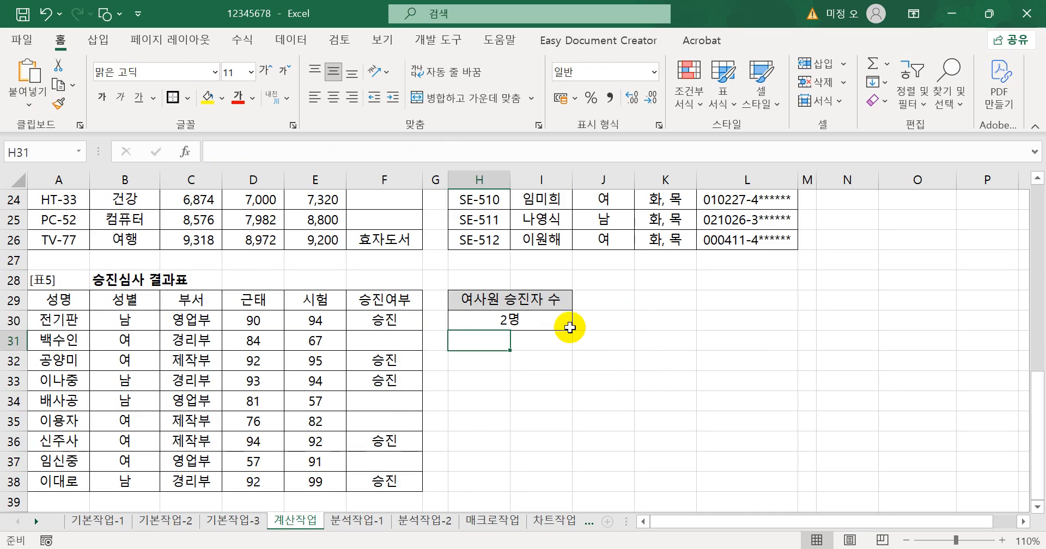
# Copy the full formula from H30 and add it as item 5 to the formula list in Notepad.
pyautogui.click(556, 323)
pyautogui.moveTo(524, 151); pyautogui.dragTo(89, 147)
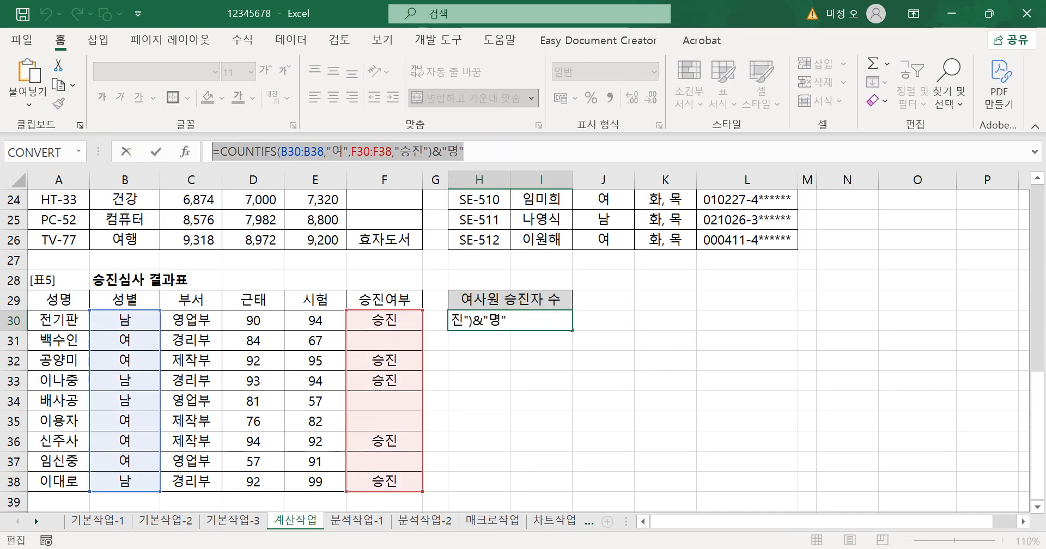
pyautogui.click(480, 510)
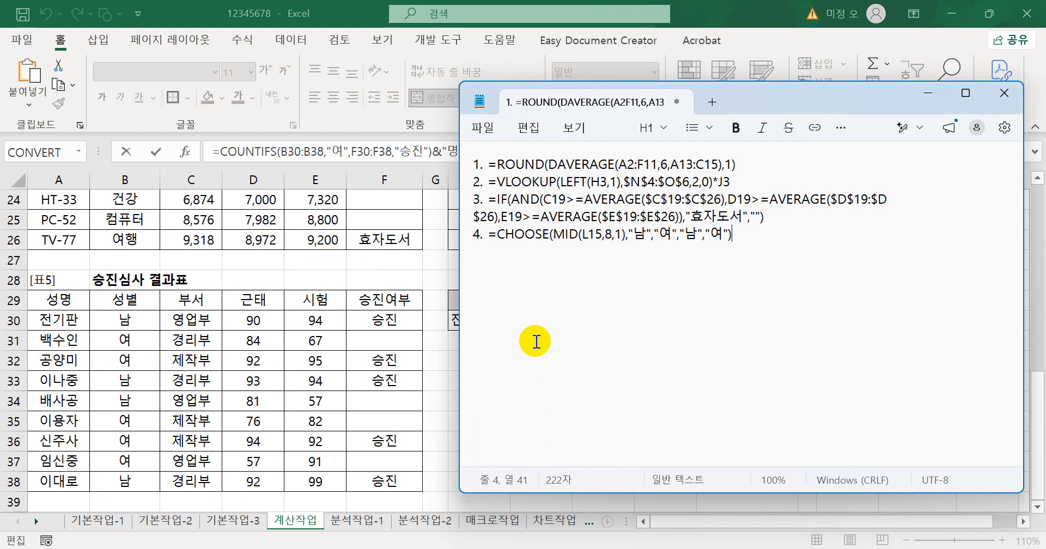
pyautogui.press('Return')
pyautogui.write('5.')
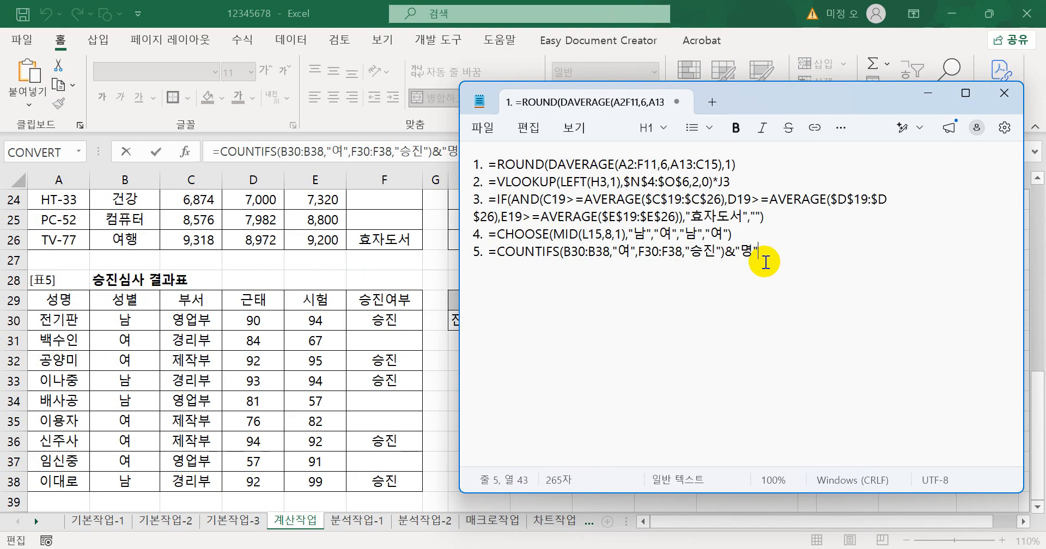
# Widen the Notepad window to review the formula list, and return to Excel, closing the H30 edit.
pyautogui.moveTo(459, 262); pyautogui.dragTo(248, 277)
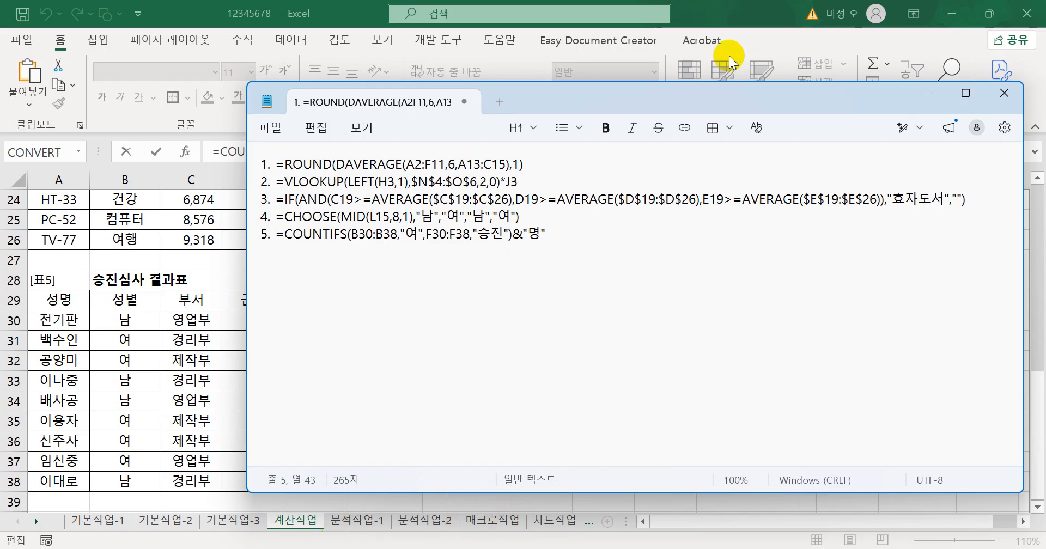
pyautogui.click(770, 6)
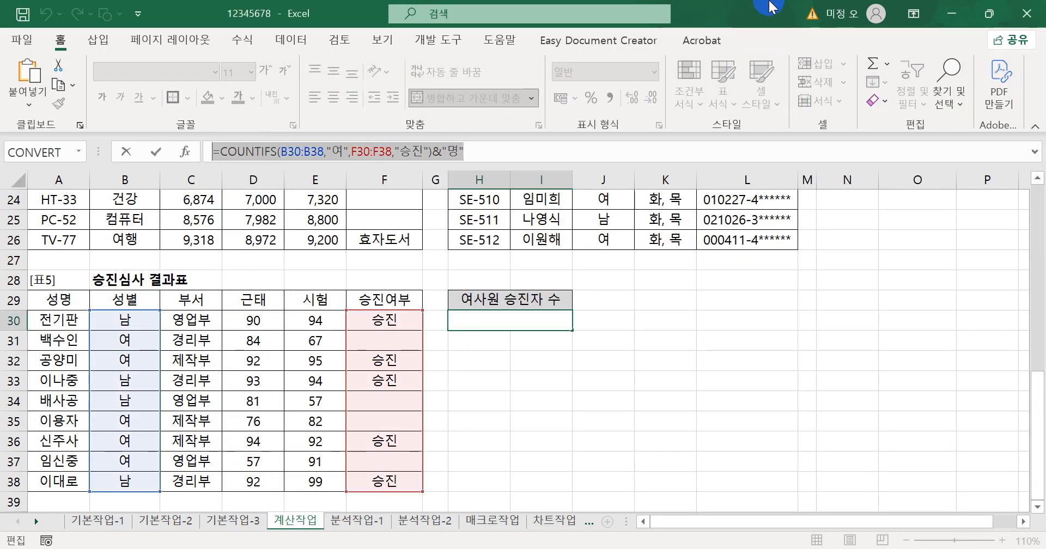
pyautogui.press('Return')
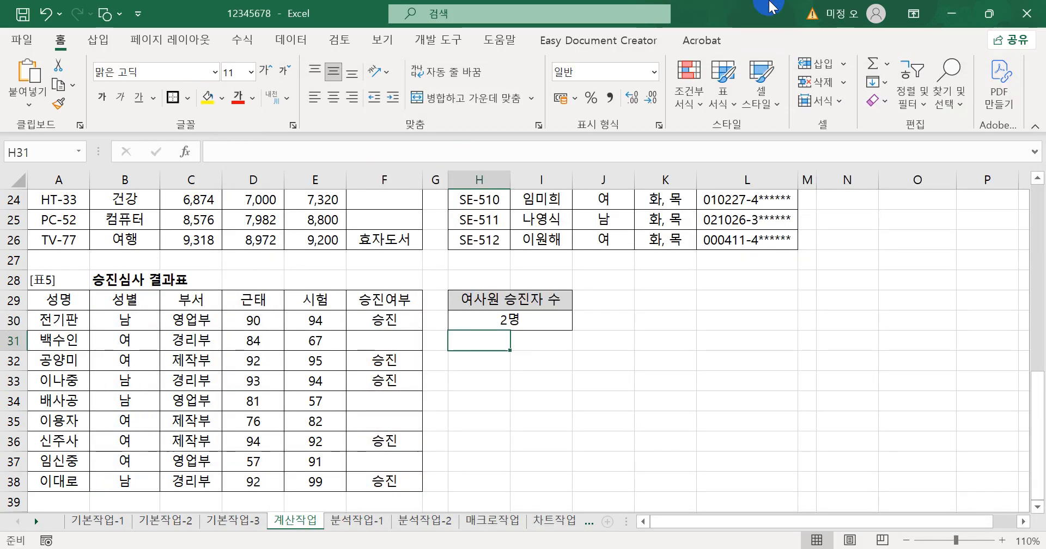
# On the 분석작업-1 sheet, create a PivotTable from A3:H15 in the existing worksheet at cell A20.
pyautogui.click(373, 525)
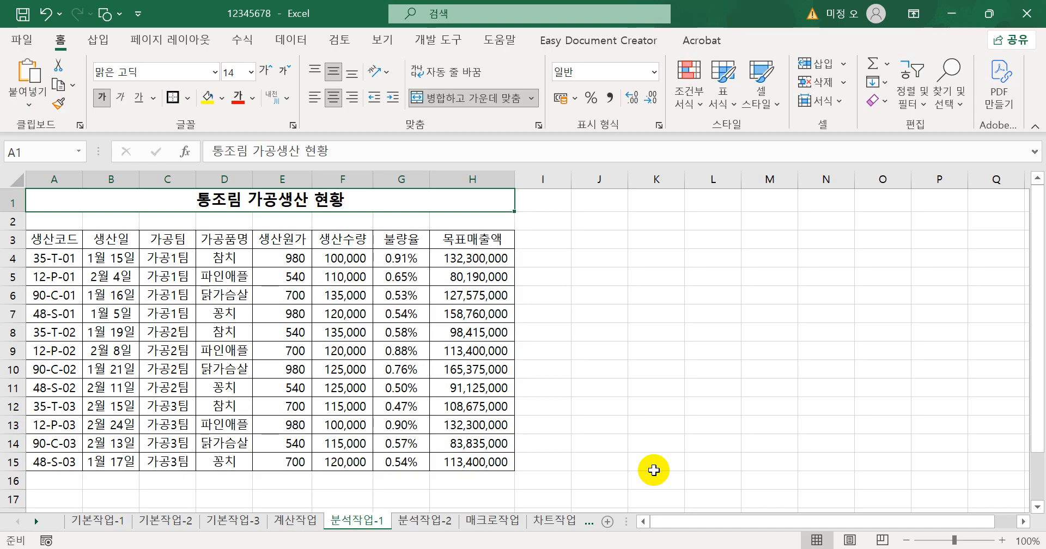
pyautogui.moveTo(68, 238); pyautogui.dragTo(471, 462)
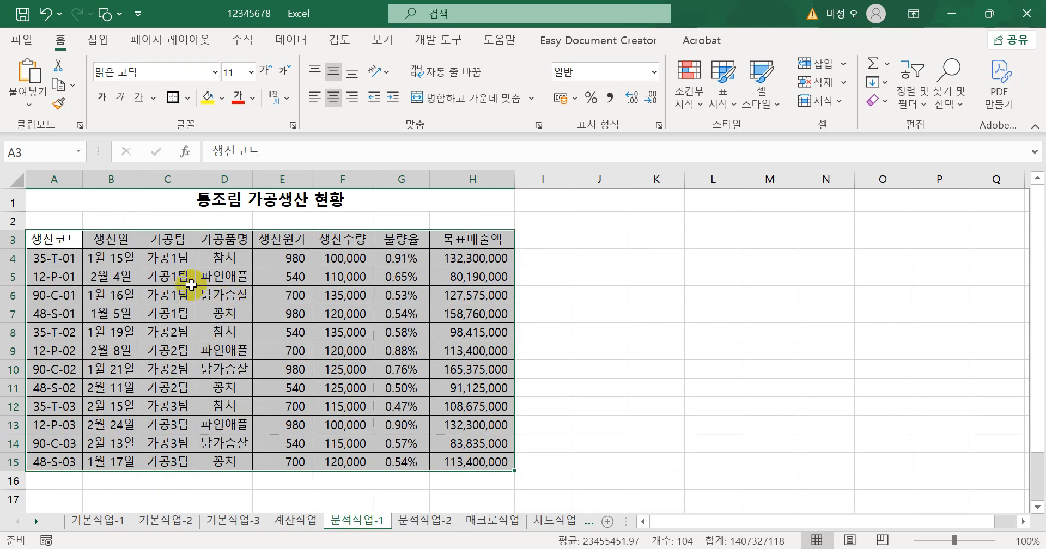
pyautogui.moveTo(70, 238); pyautogui.dragTo(451, 461)
pyautogui.click(305, 330)
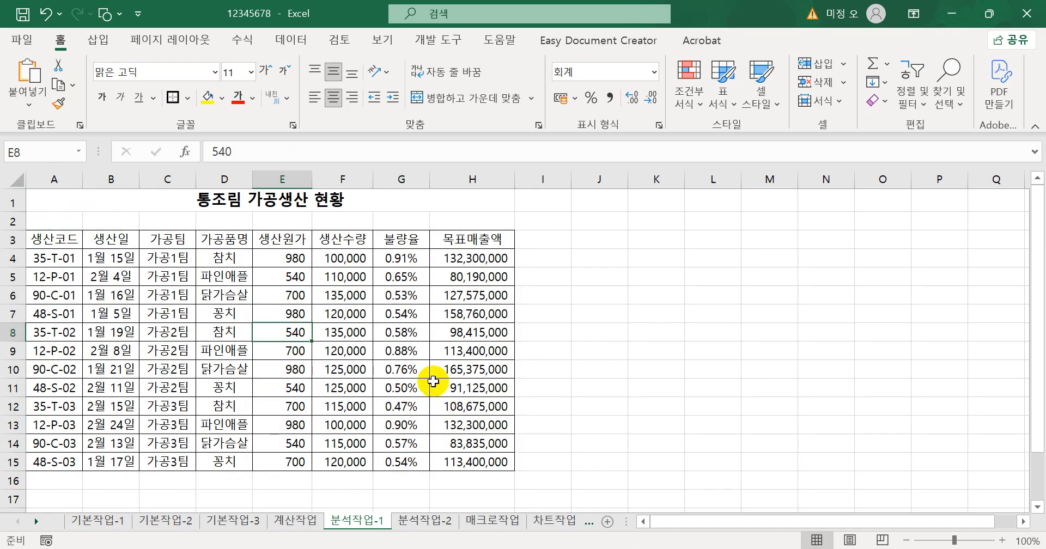
pyautogui.click(94, 42)
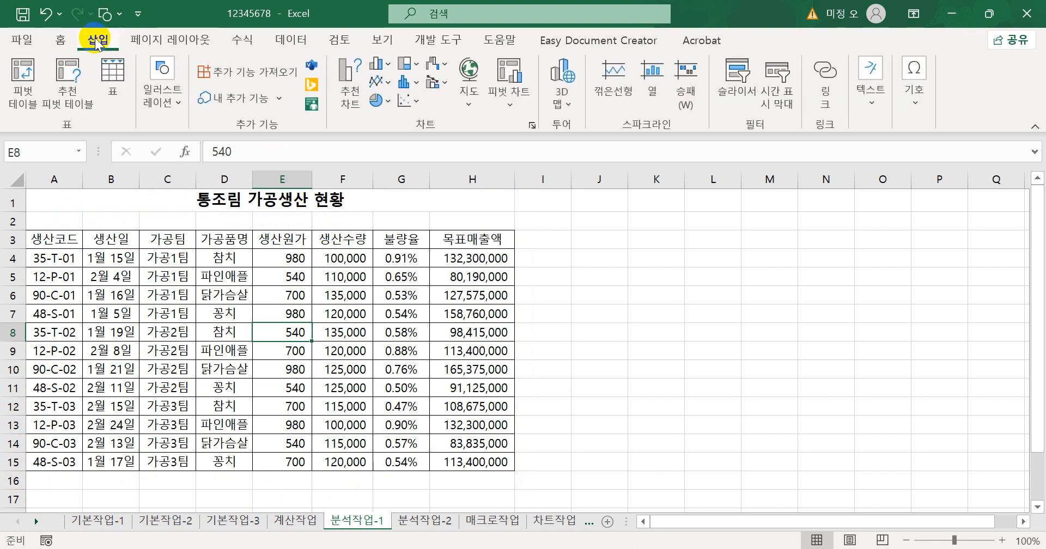
pyautogui.click(21, 69)
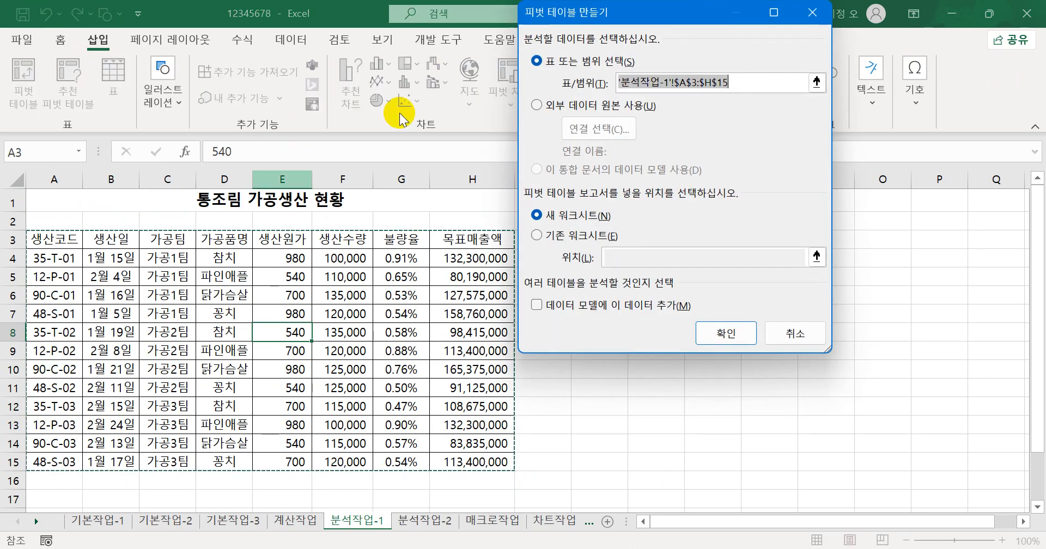
pyautogui.click(537, 235)
pyautogui.click(618, 258)
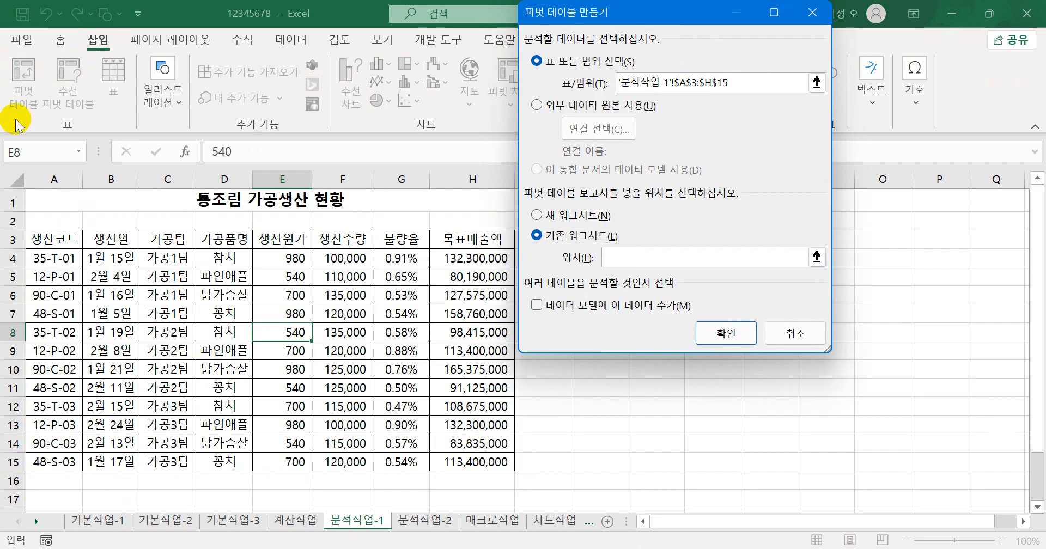
pyautogui.scroll(-2, 50, 451)
pyautogui.click(47, 439)
pyautogui.click(713, 343)
# Lay out the PivotTable with 가공품명 as filter, 생산일 as rows, 가공팀 as columns and 목표매출액 as values.
pyautogui.scroll(-3, 309, 385)
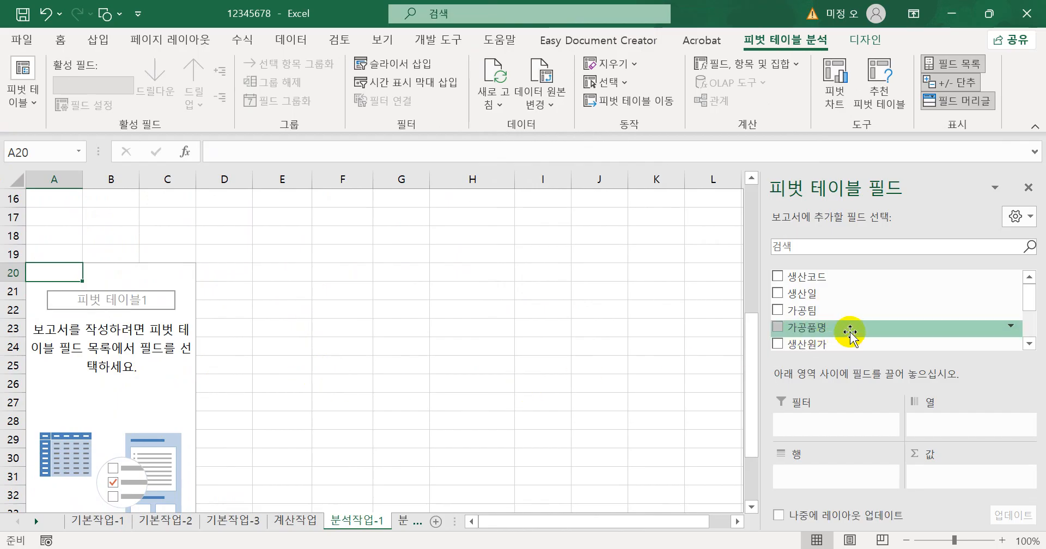
pyautogui.moveTo(832, 336); pyautogui.dragTo(831, 421)
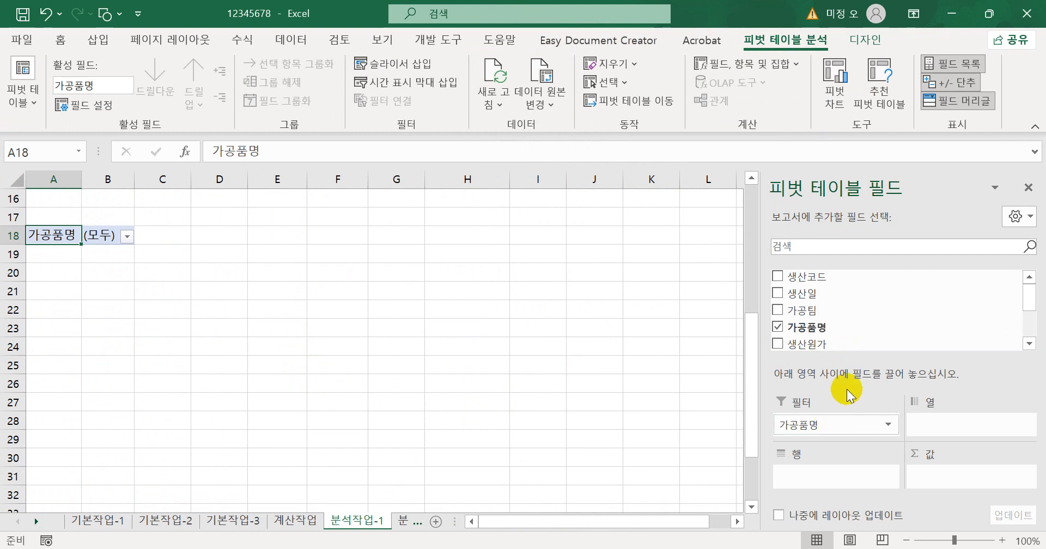
pyautogui.moveTo(859, 297); pyautogui.dragTo(854, 475)
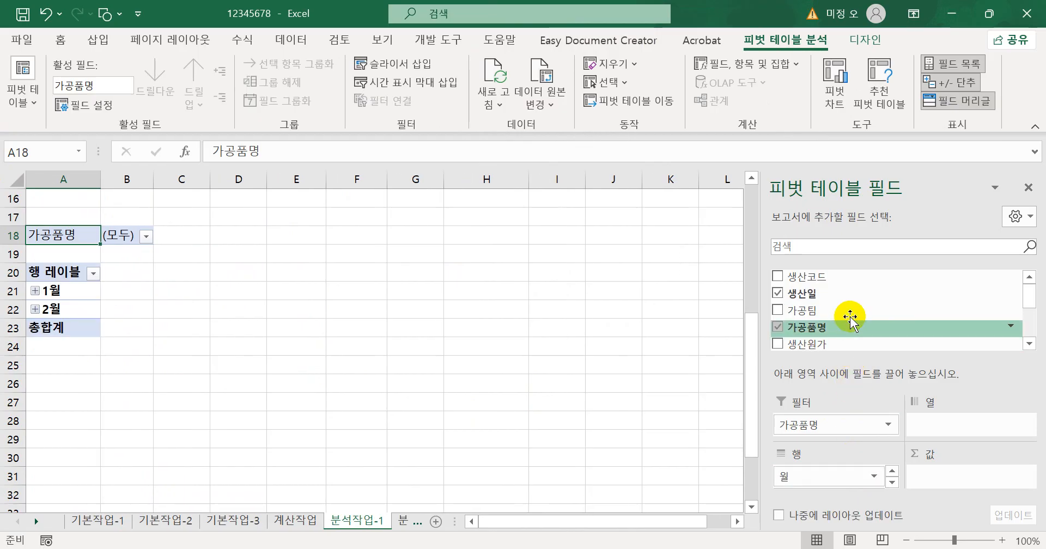
pyautogui.moveTo(848, 308); pyautogui.dragTo(918, 425)
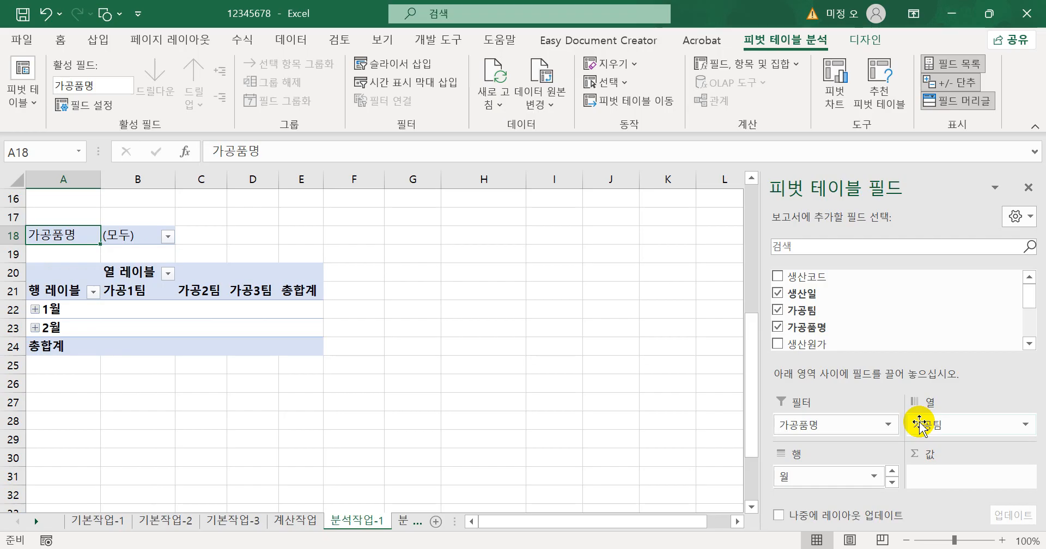
pyautogui.scroll(-3, 870, 337)
pyautogui.moveTo(850, 302); pyautogui.dragTo(931, 479)
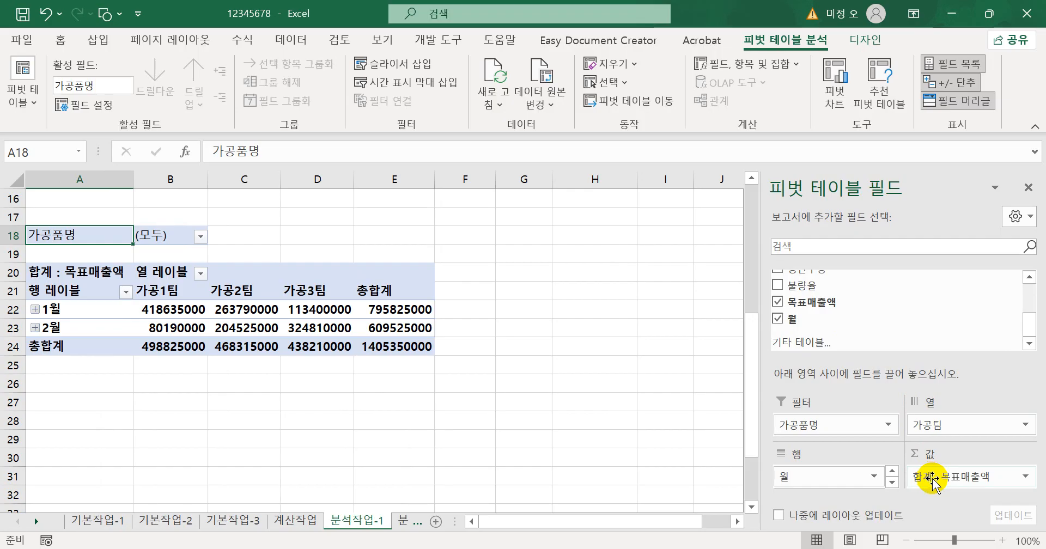
# Change the summary function of the 목표매출액 value field to 평균 (average).
pyautogui.click(986, 480)
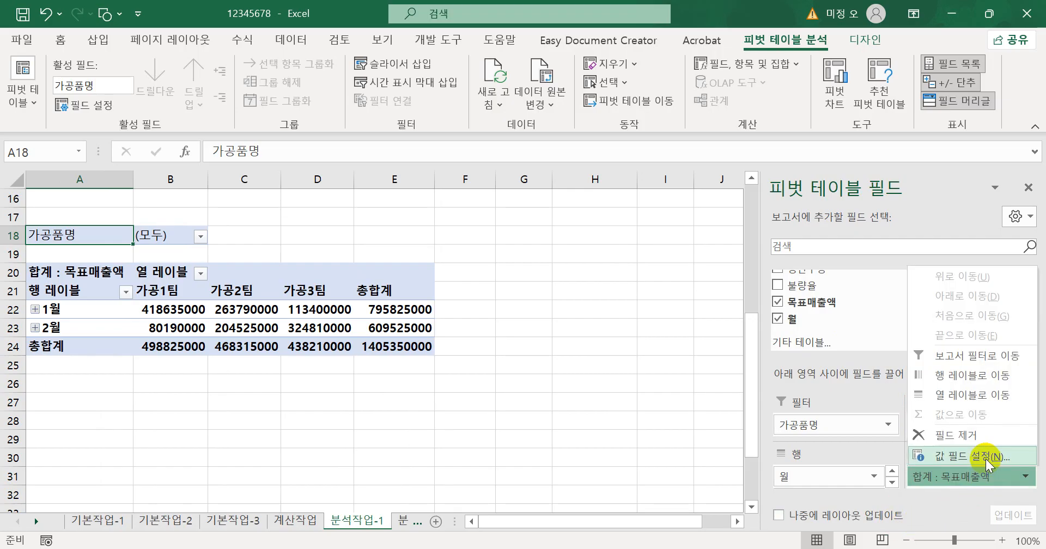
pyautogui.click(986, 459)
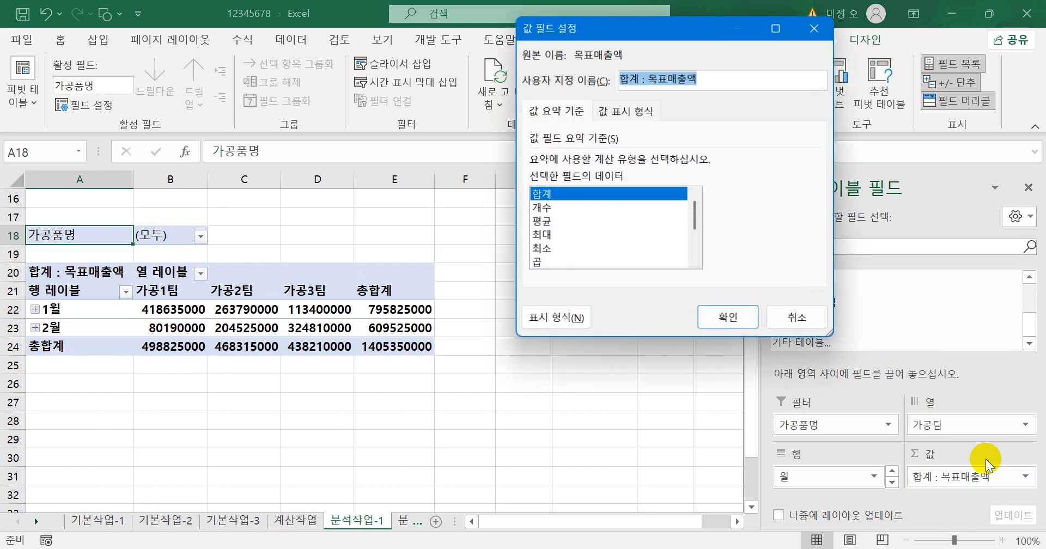
pyautogui.click(542, 221)
pyautogui.click(729, 318)
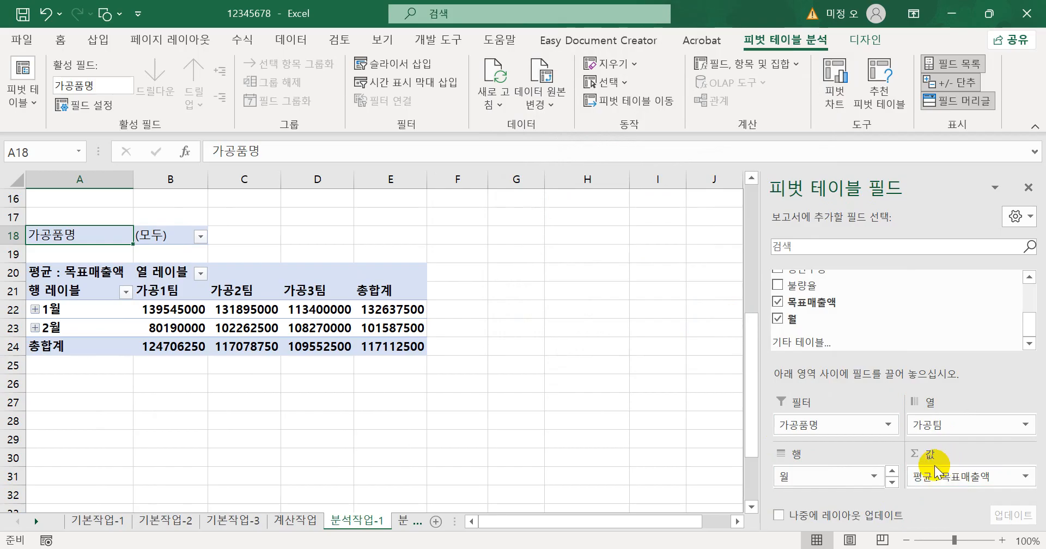
# Turn off the row grand totals (행 총합계 표시) in the PivotTable options.
pyautogui.click(319, 311)
pyautogui.rightClick(319, 310)
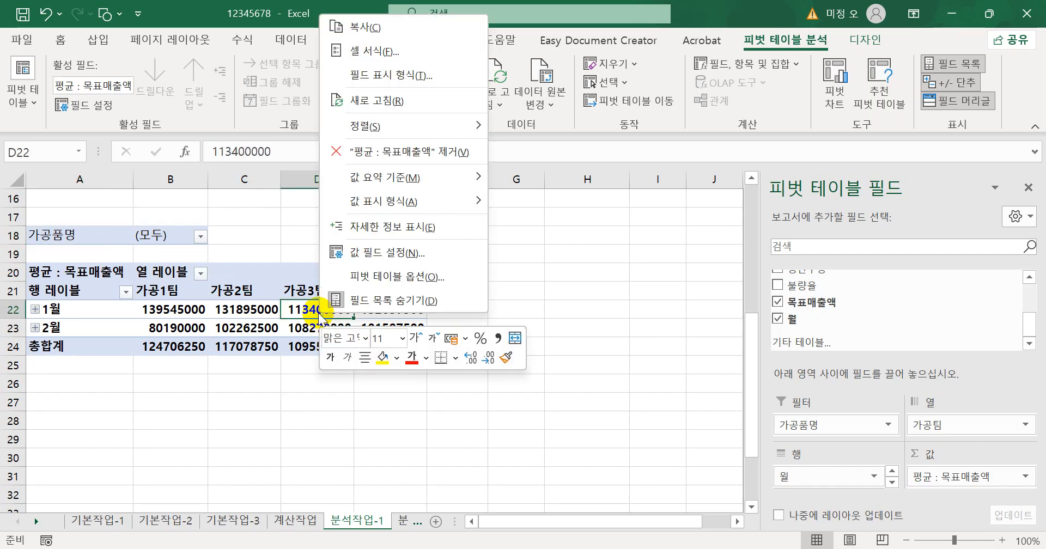
pyautogui.click(381, 278)
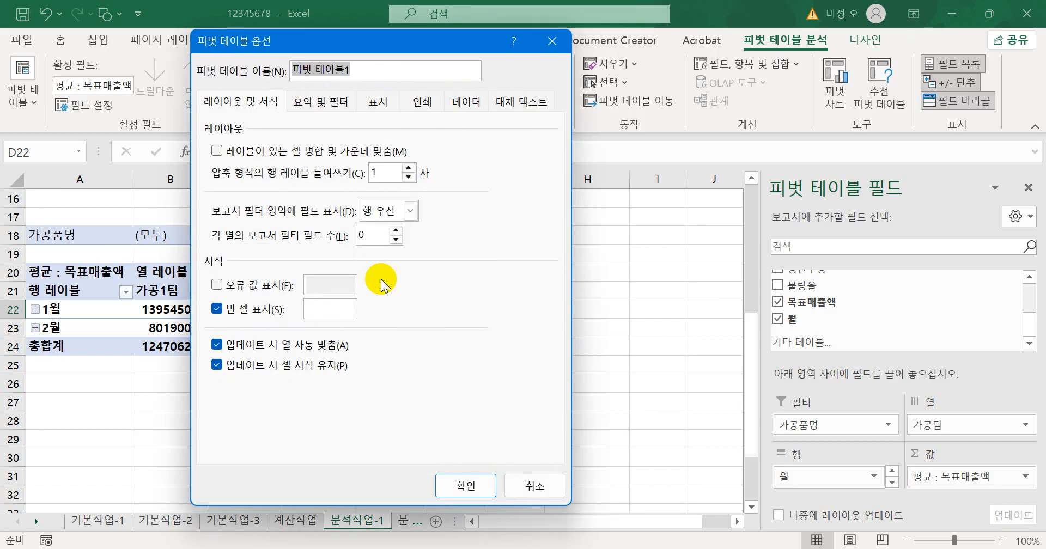
pyautogui.click(310, 113)
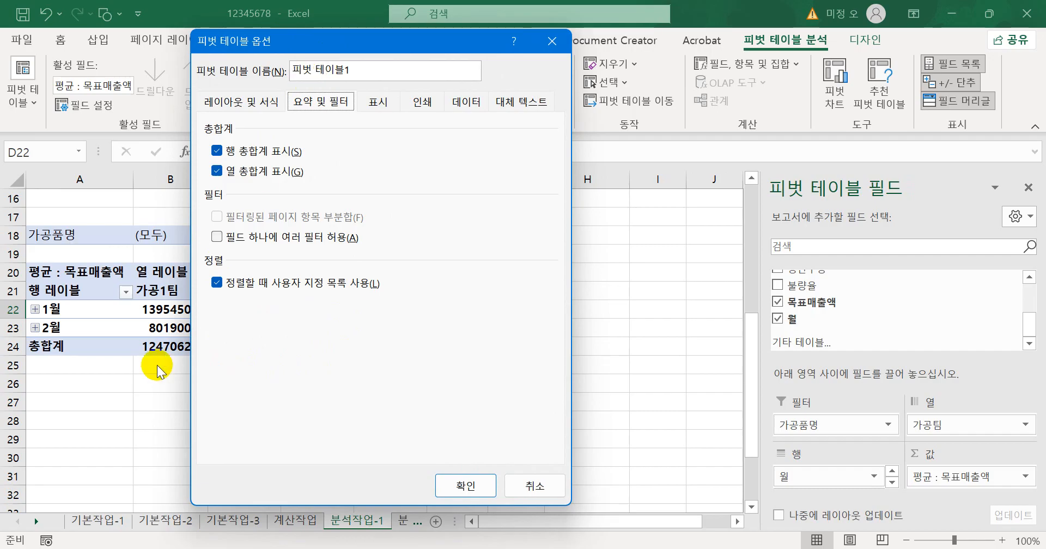
pyautogui.click(216, 152)
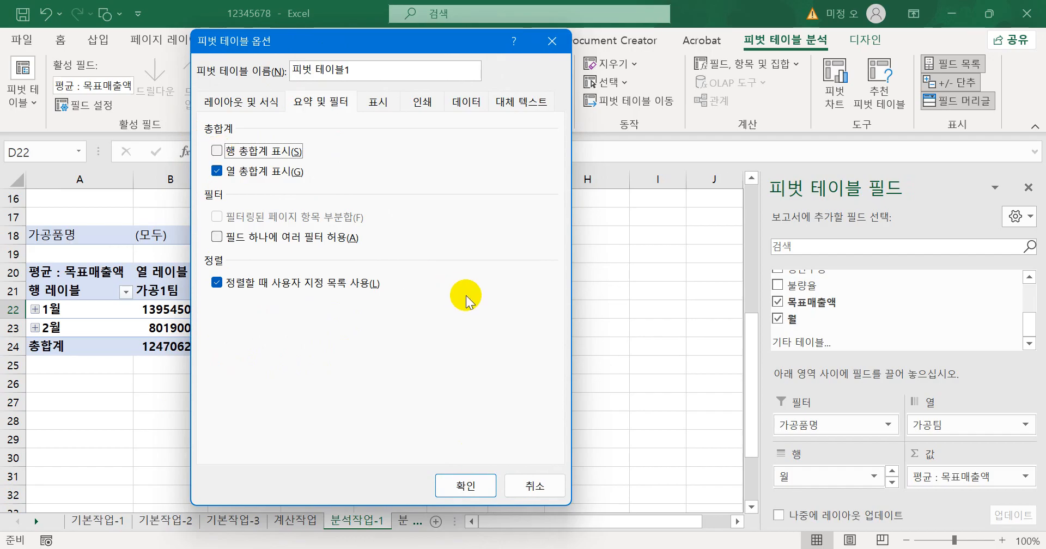
pyautogui.click(467, 485)
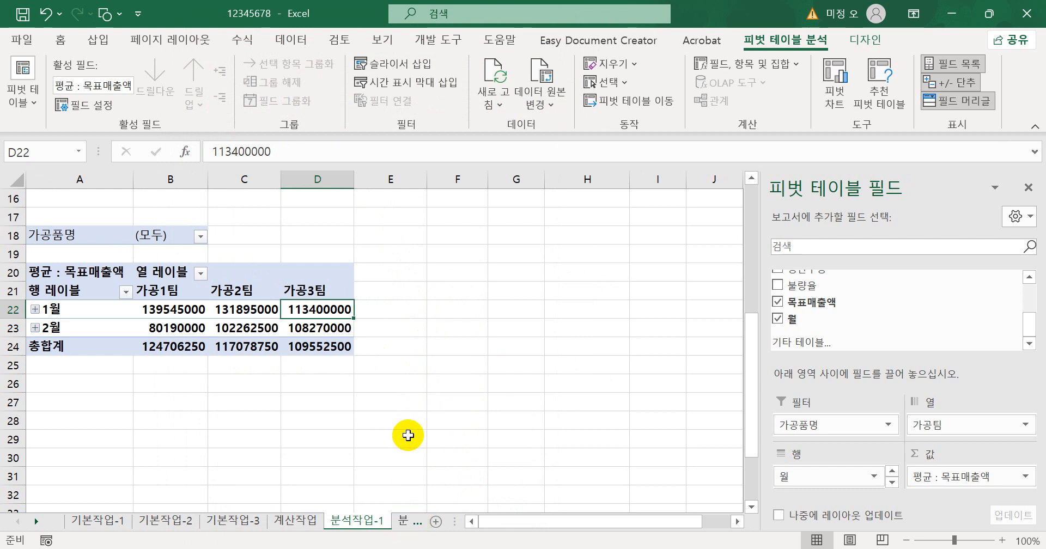
pyautogui.click(64, 309)
pyautogui.click(69, 329)
pyautogui.click(72, 306)
pyautogui.click(72, 329)
pyautogui.click(70, 309)
pyautogui.click(73, 327)
pyautogui.click(76, 309)
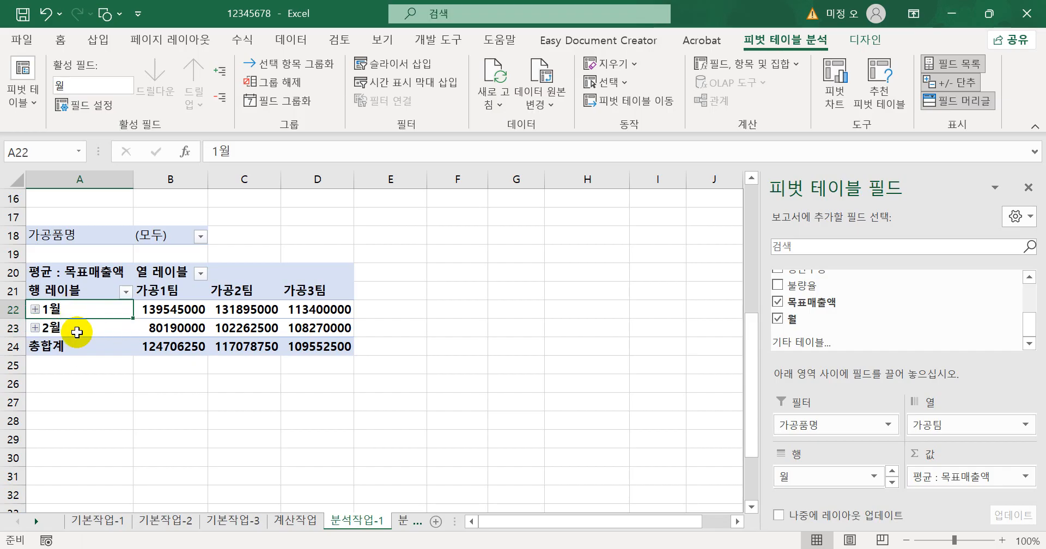
pyautogui.click(76, 327)
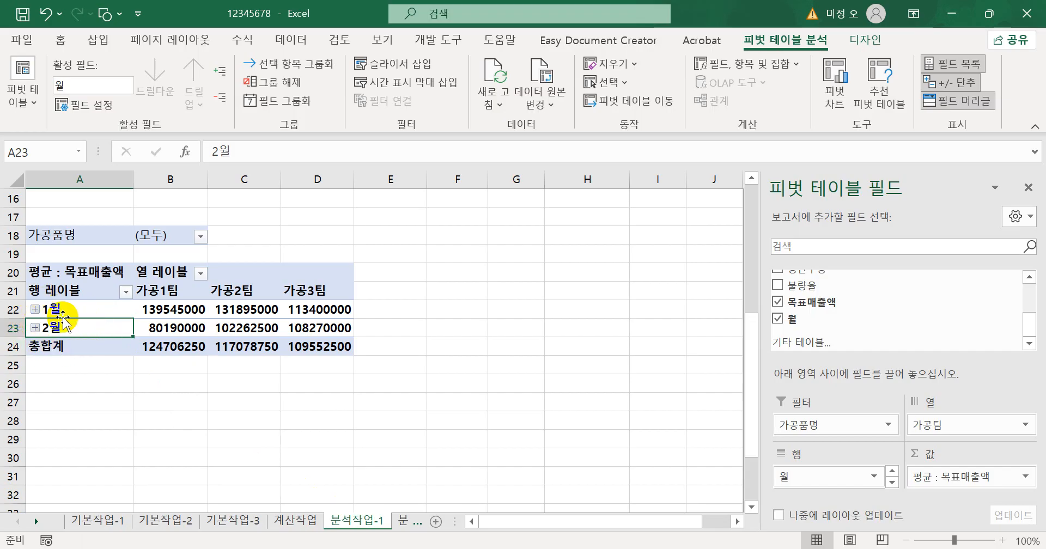
pyautogui.click(34, 309)
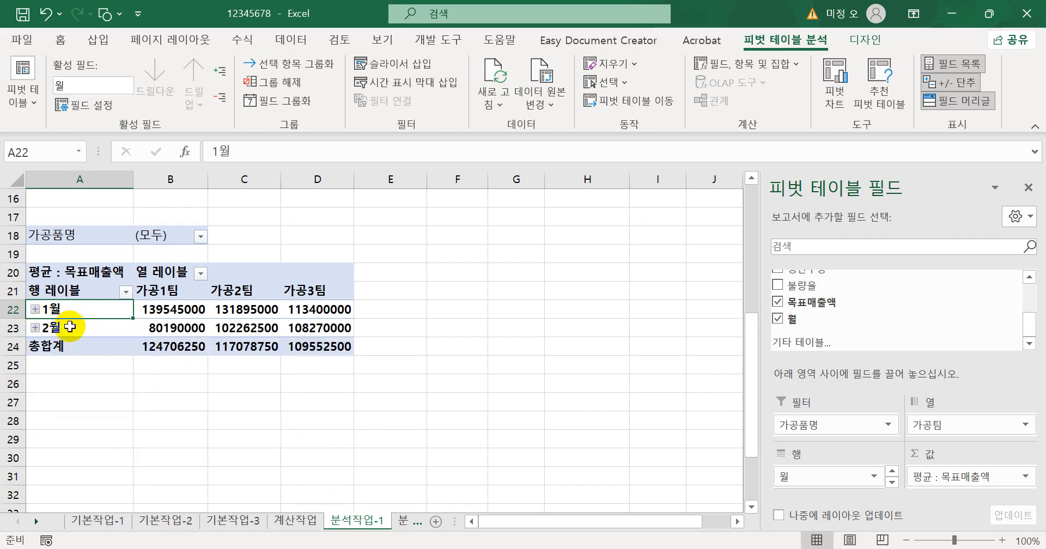
pyautogui.rightClick(71, 313)
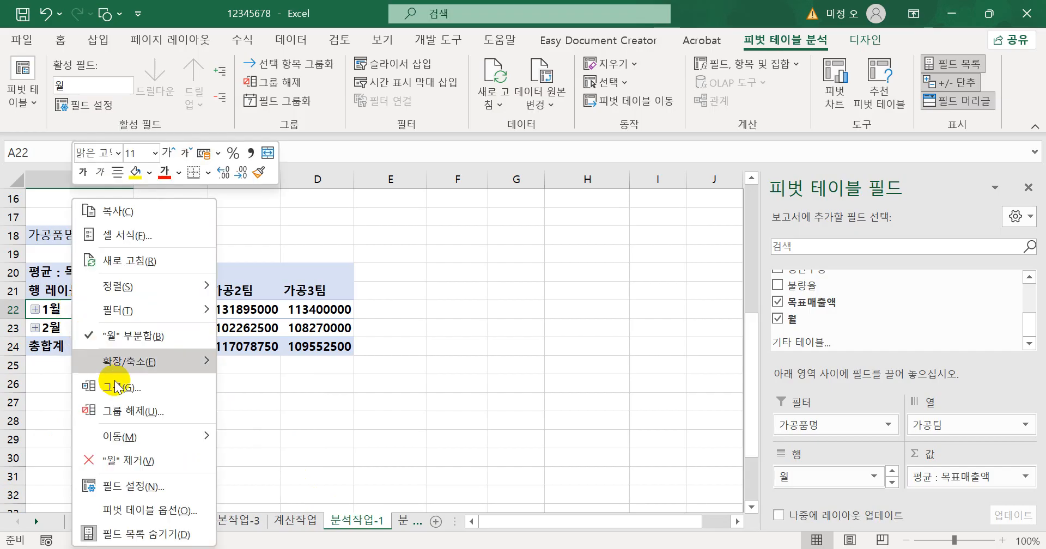
pyautogui.click(140, 389)
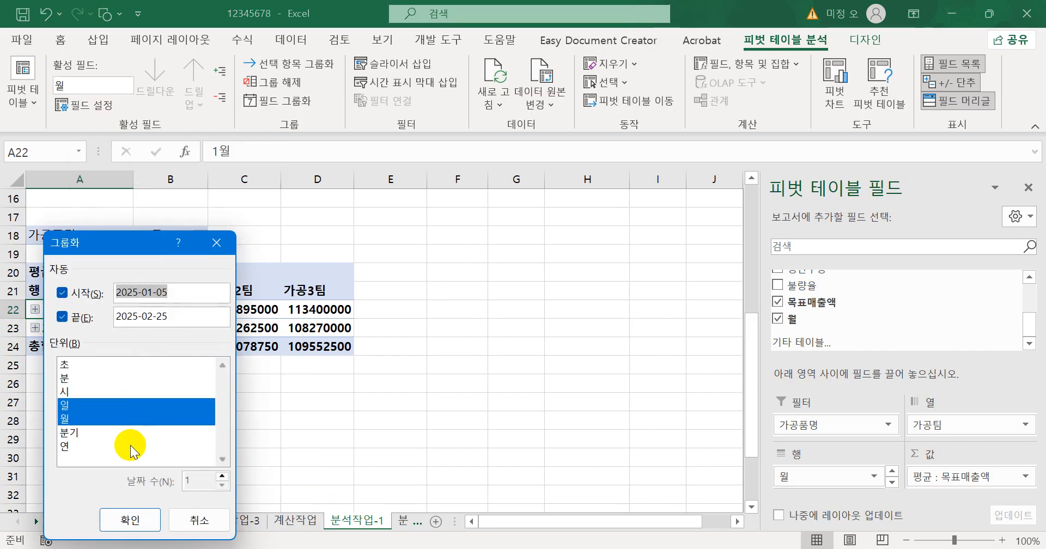
pyautogui.click(65, 409)
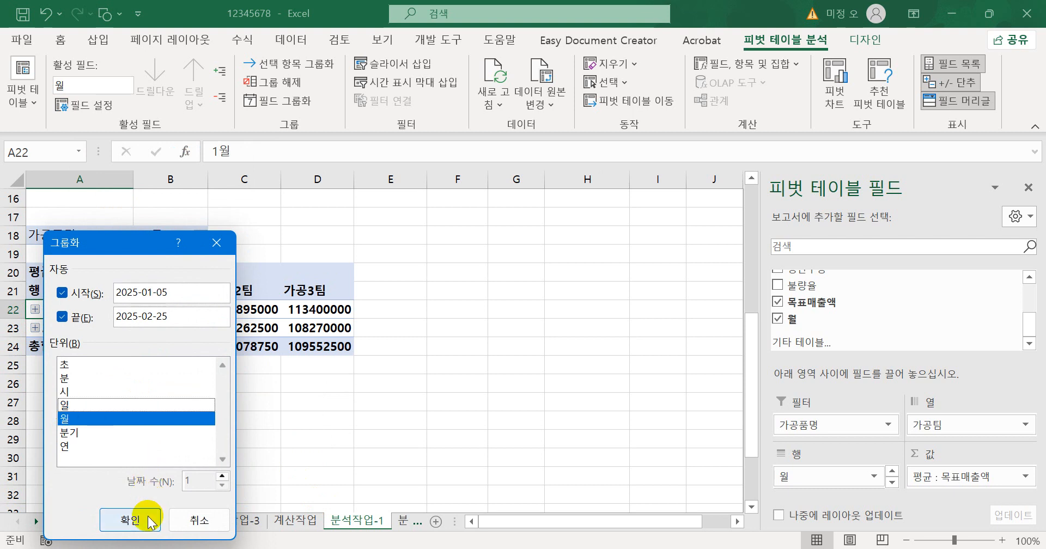
pyautogui.click(192, 524)
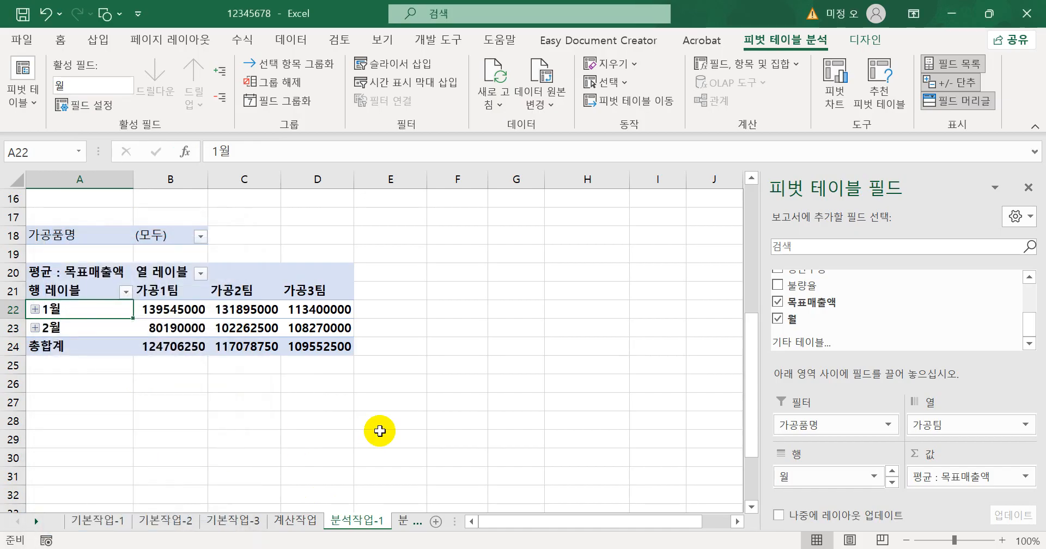
pyautogui.click(407, 522)
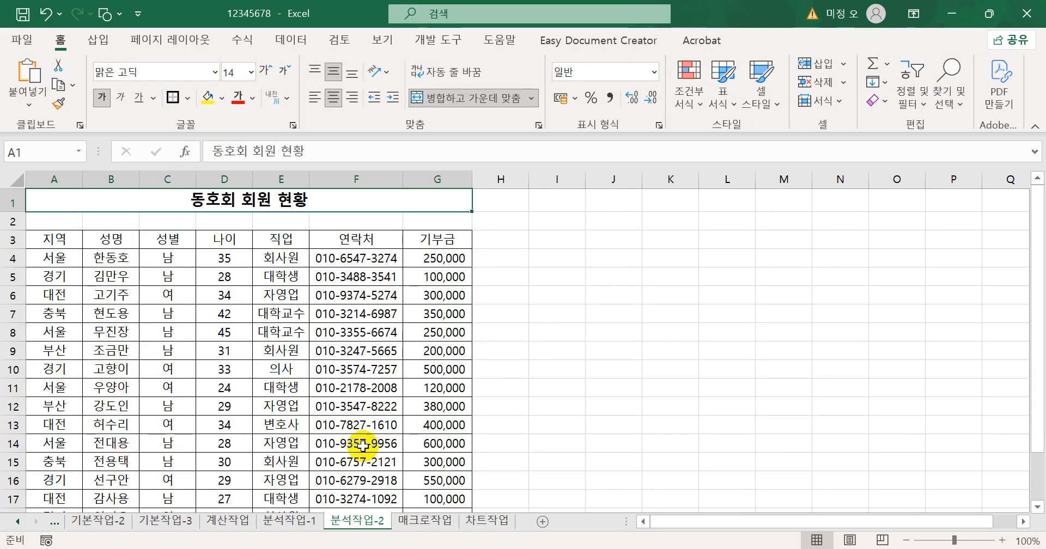
pyautogui.click(302, 524)
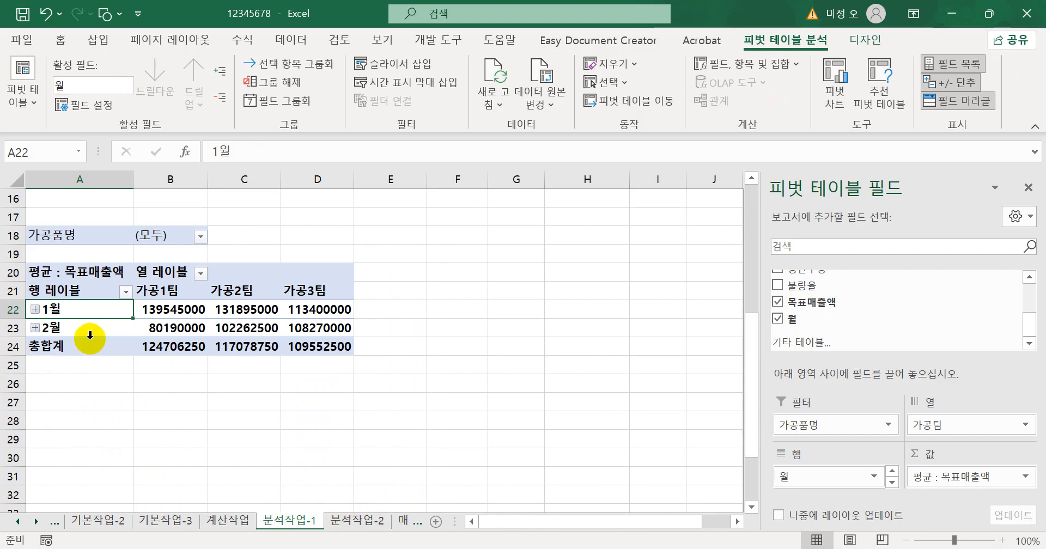
# Group the PivotTable's date row labels by 월 (month) only, removing 일 (day) from the grouping units.
pyautogui.rightClick(73, 313)
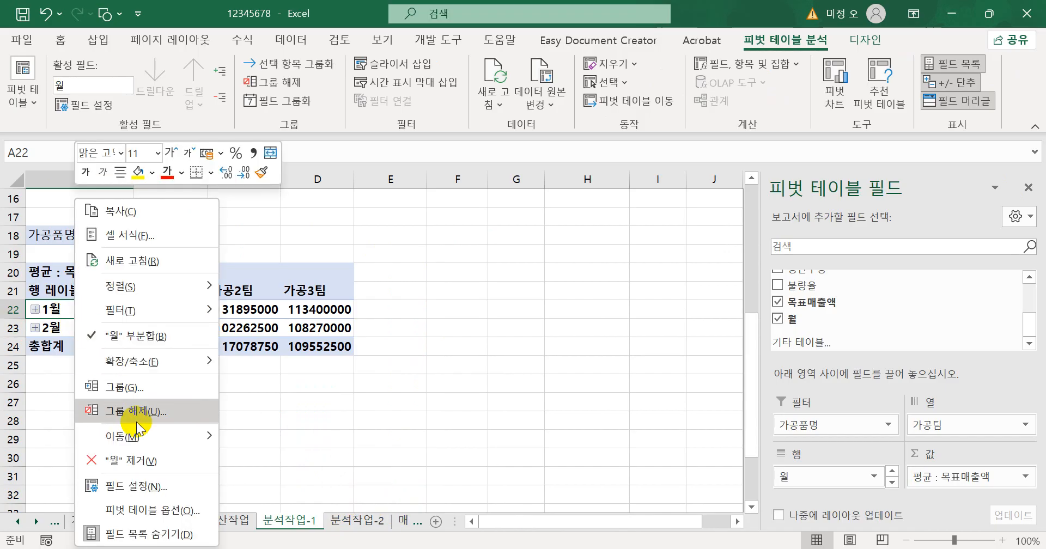
pyautogui.click(154, 389)
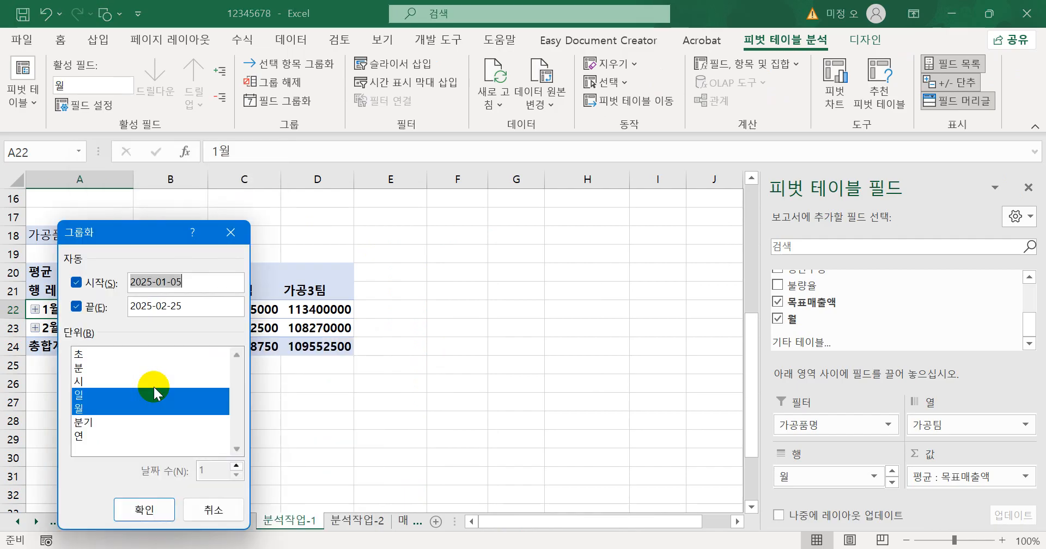
pyautogui.click(98, 393)
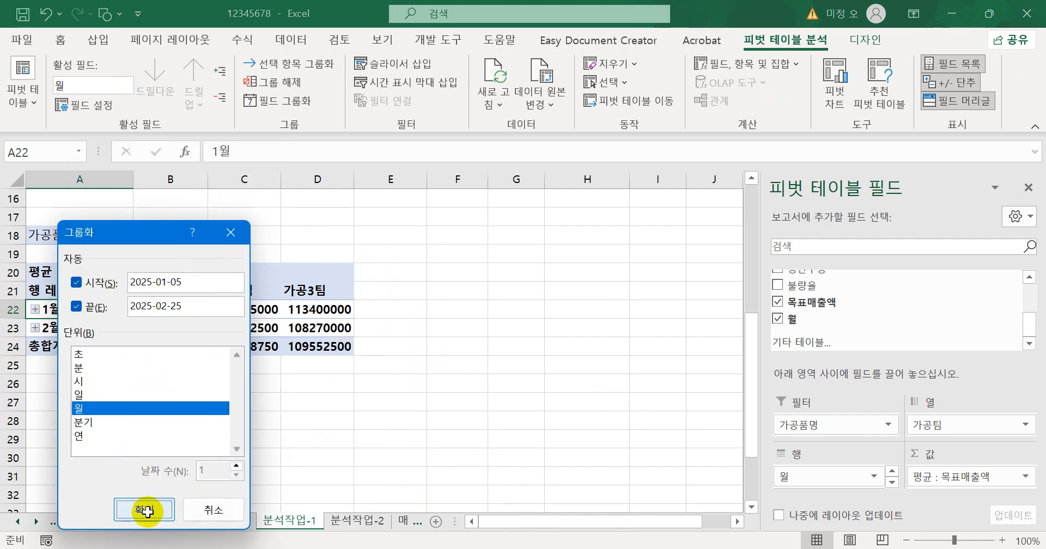
pyautogui.click(143, 508)
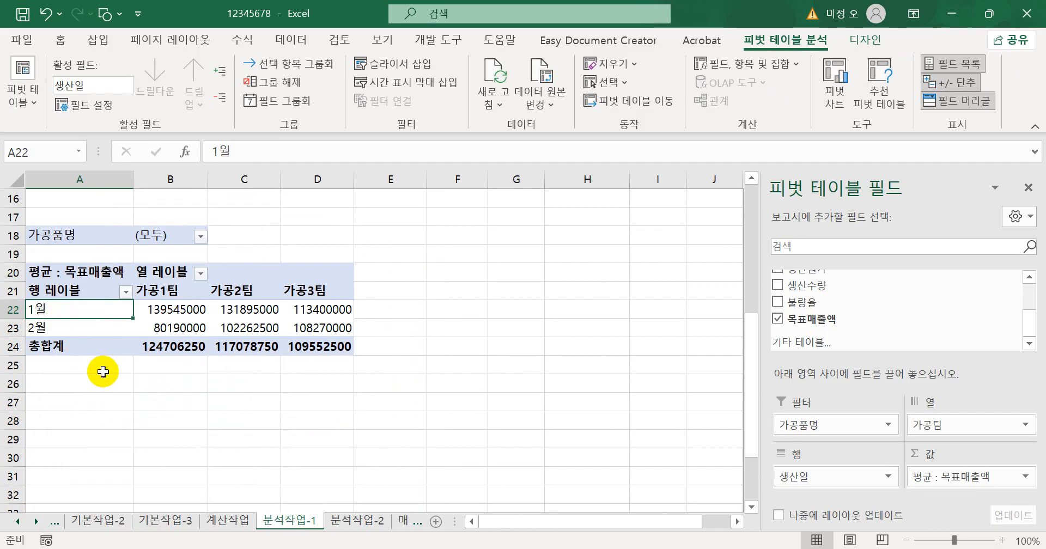
# Format the 목표매출액 value field as 숫자 (number) with the 1000 separator through its value field settings.
pyautogui.click(200, 312)
pyautogui.moveTo(200, 312); pyautogui.dragTo(290, 338)
pyautogui.rightClick(290, 338)
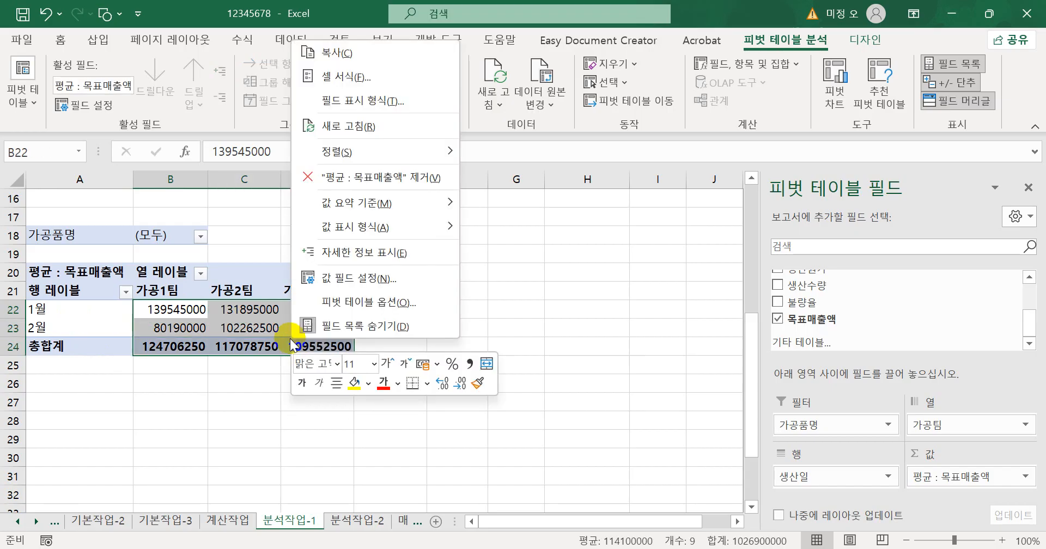
pyautogui.click(349, 279)
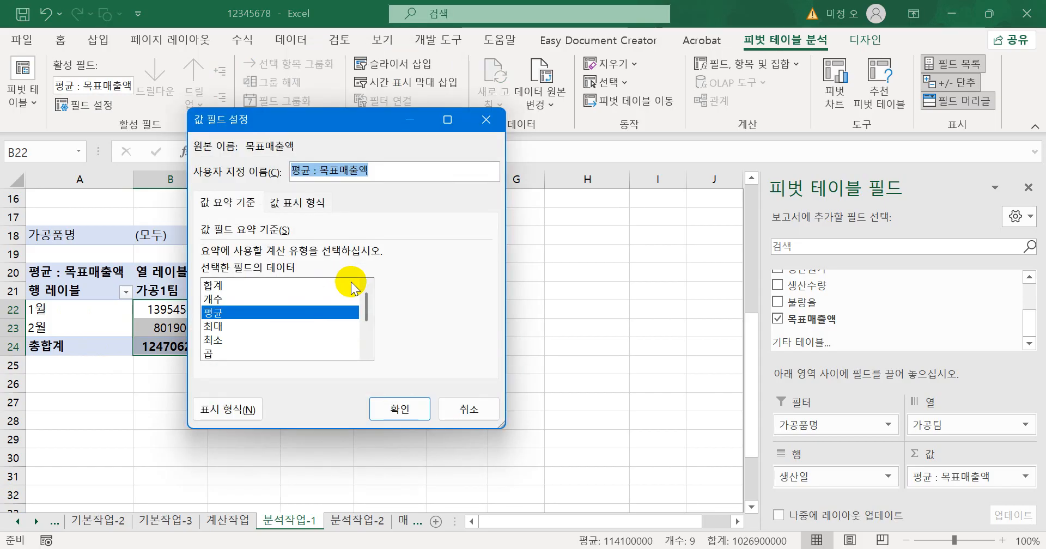
pyautogui.click(251, 412)
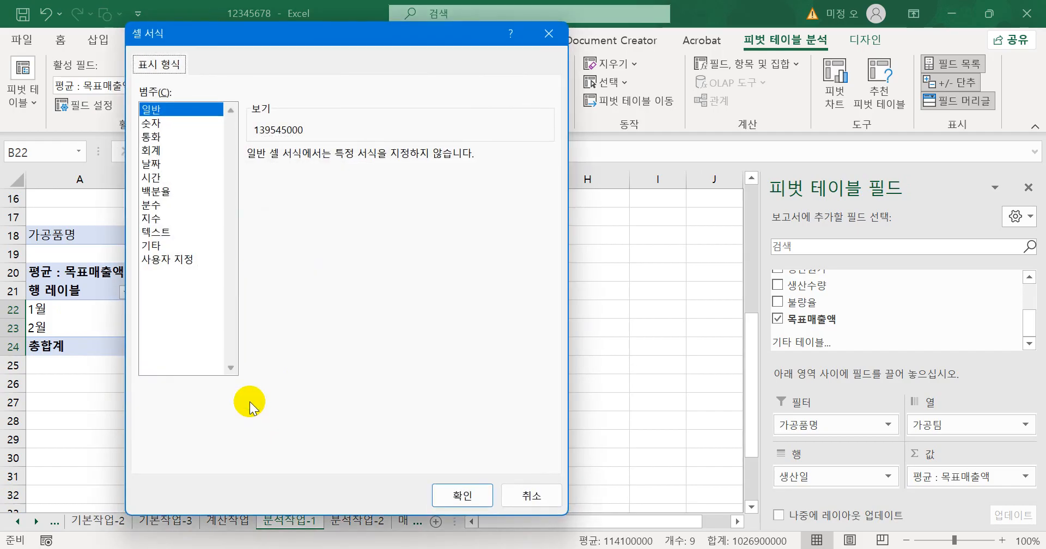
pyautogui.click(154, 124)
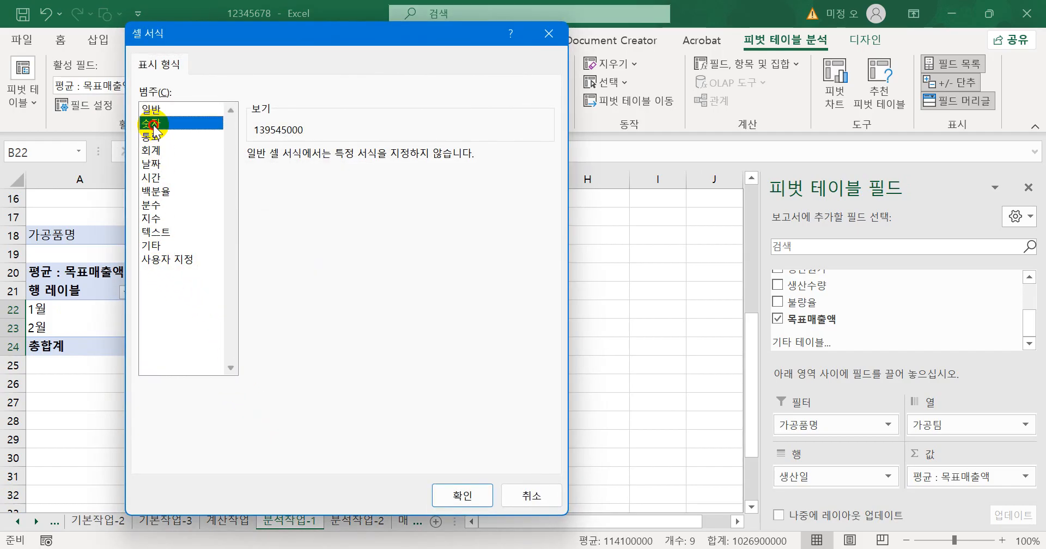
pyautogui.click(274, 181)
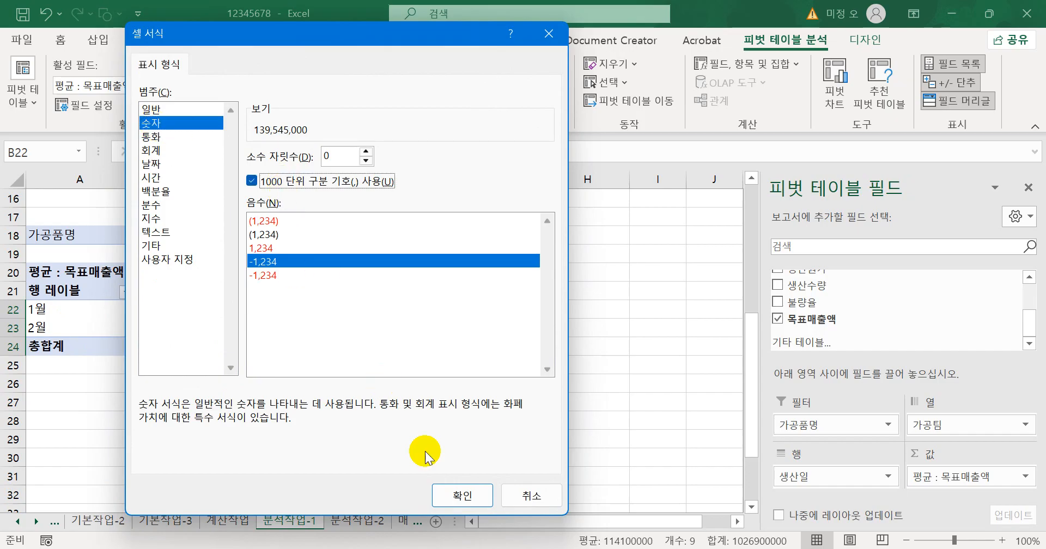
pyautogui.click(463, 494)
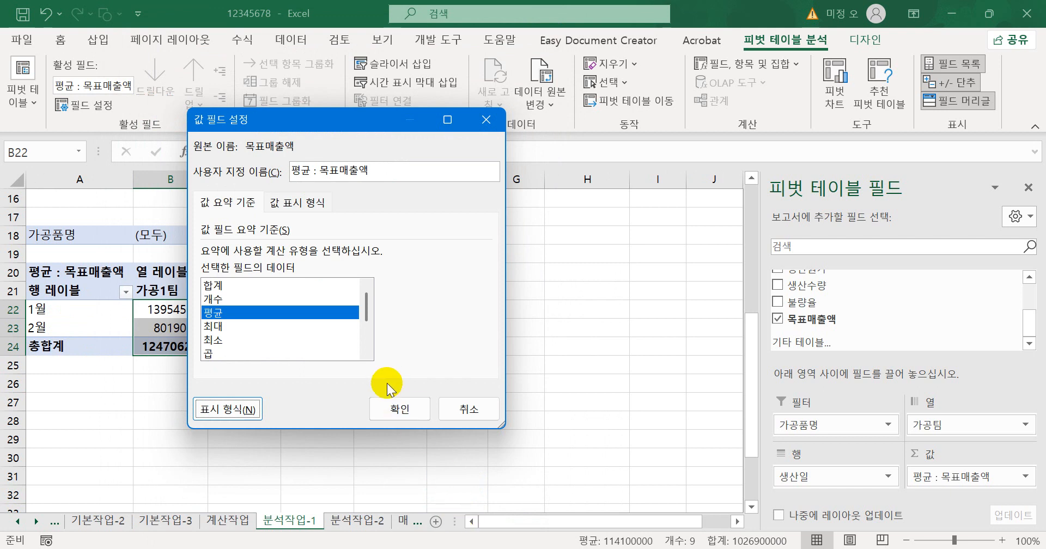
pyautogui.click(401, 411)
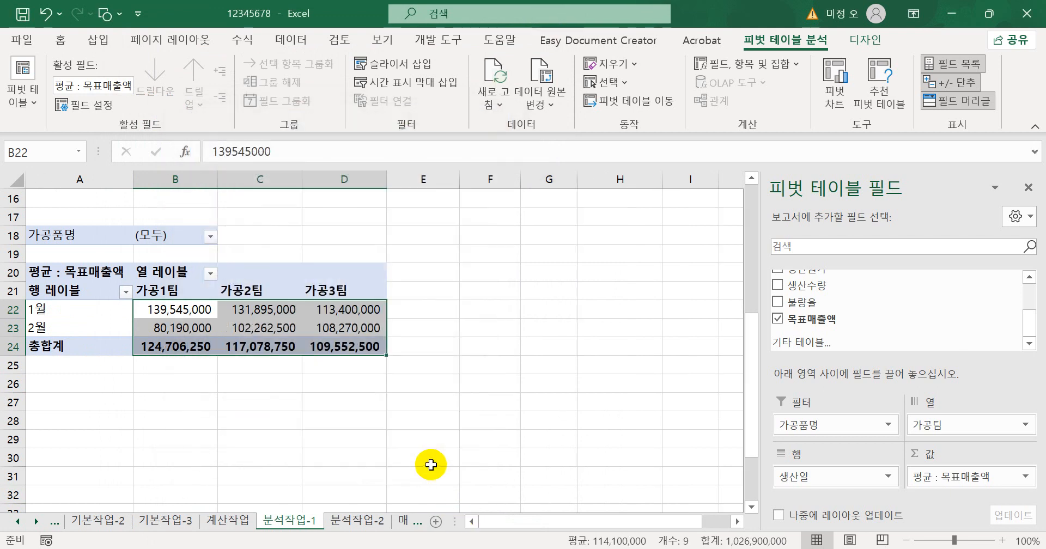
# Review the 목표매출액 value field settings and number format, reaching them from both the field list and the table values.
pyautogui.rightClick(187, 314)
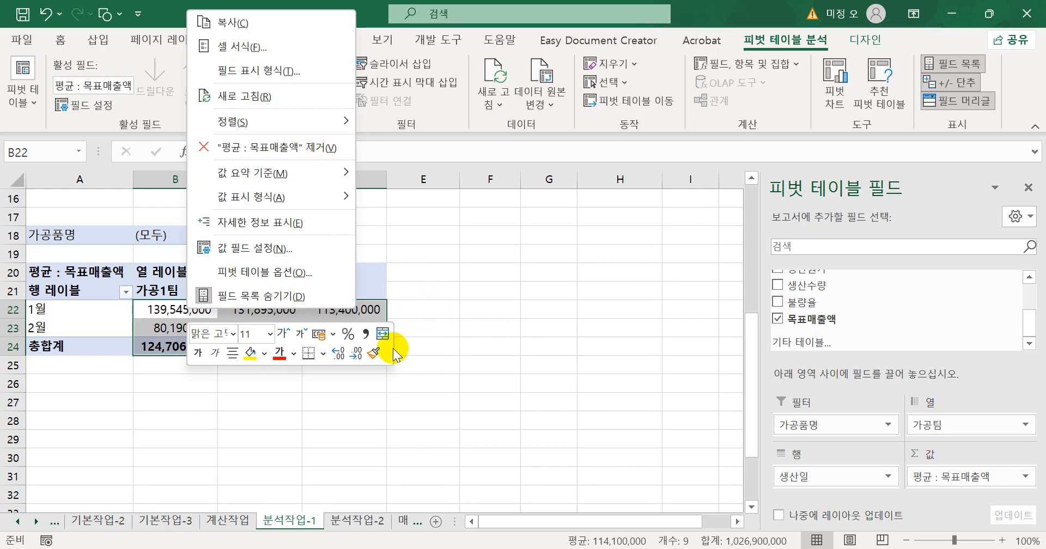
pyautogui.click(446, 367)
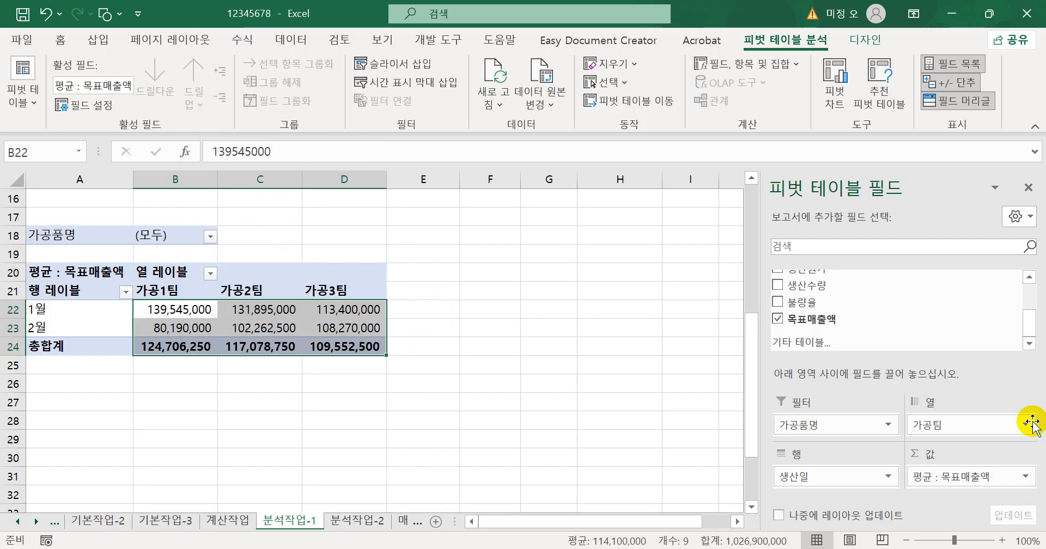
pyautogui.click(1022, 478)
pyautogui.click(984, 457)
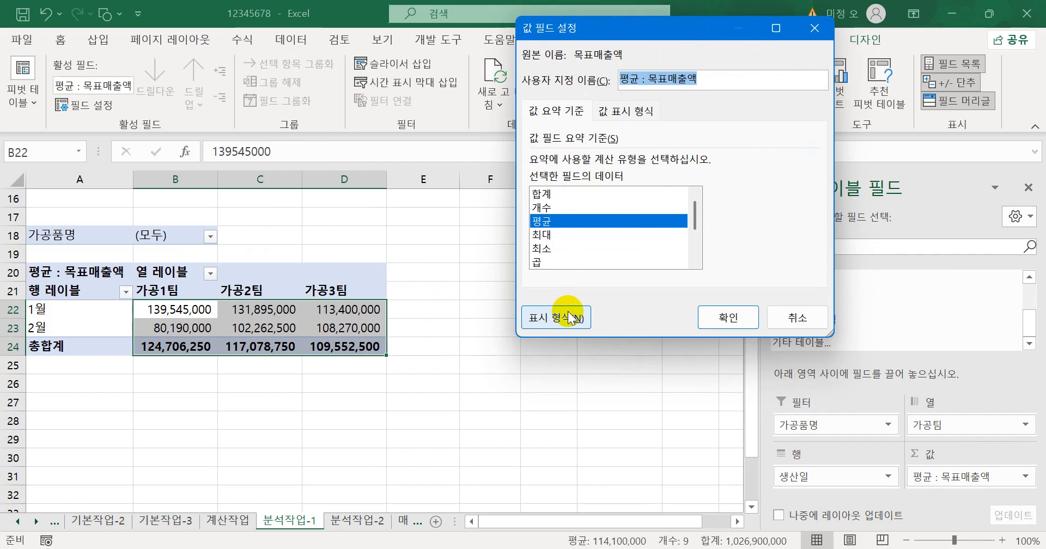
pyautogui.click(797, 317)
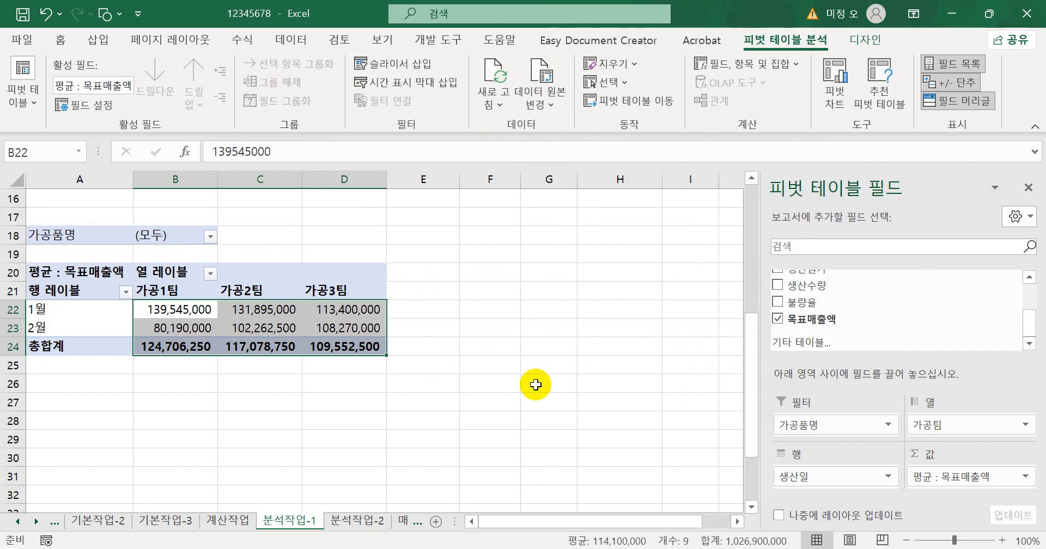
pyautogui.rightClick(322, 327)
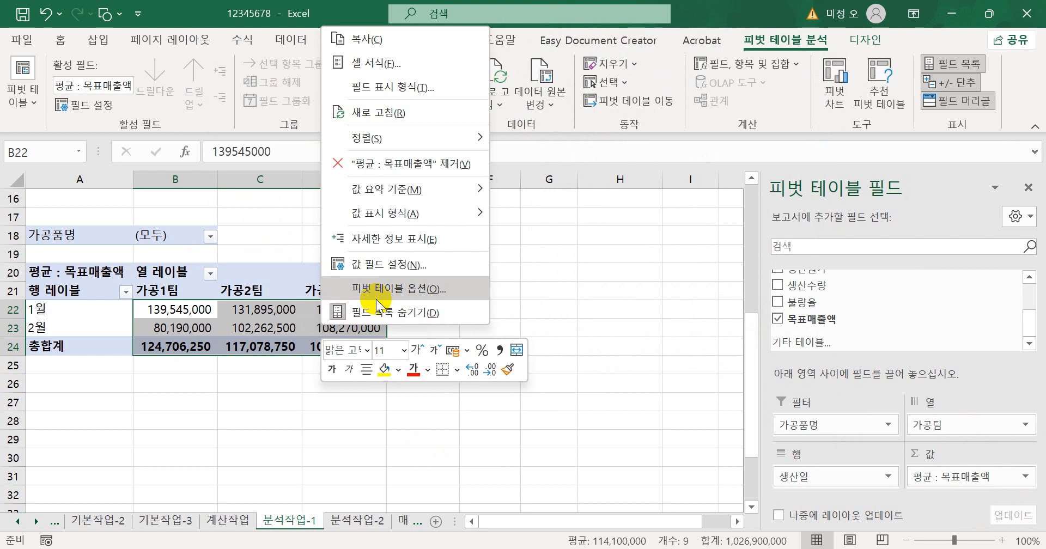
pyautogui.click(374, 266)
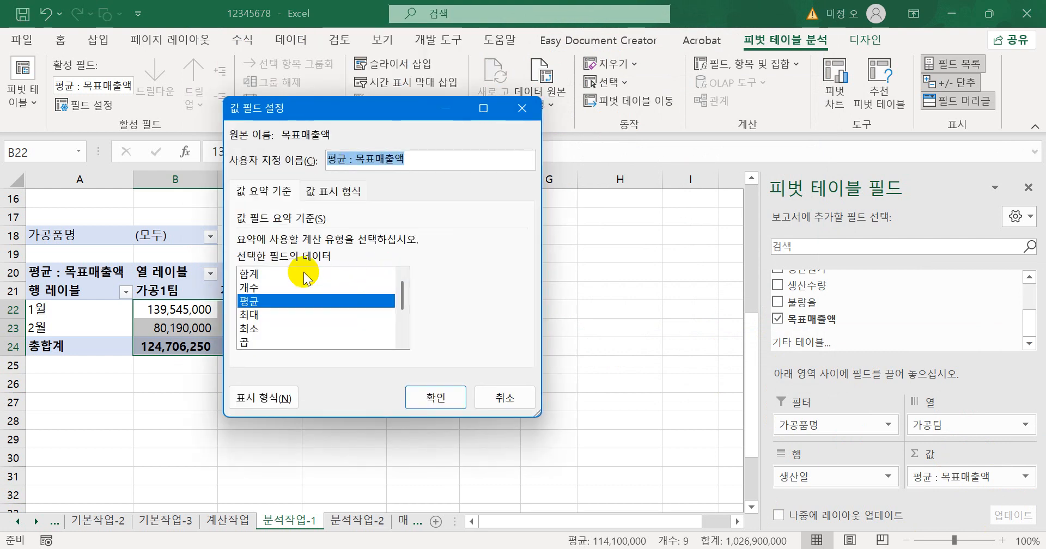
pyautogui.click(270, 398)
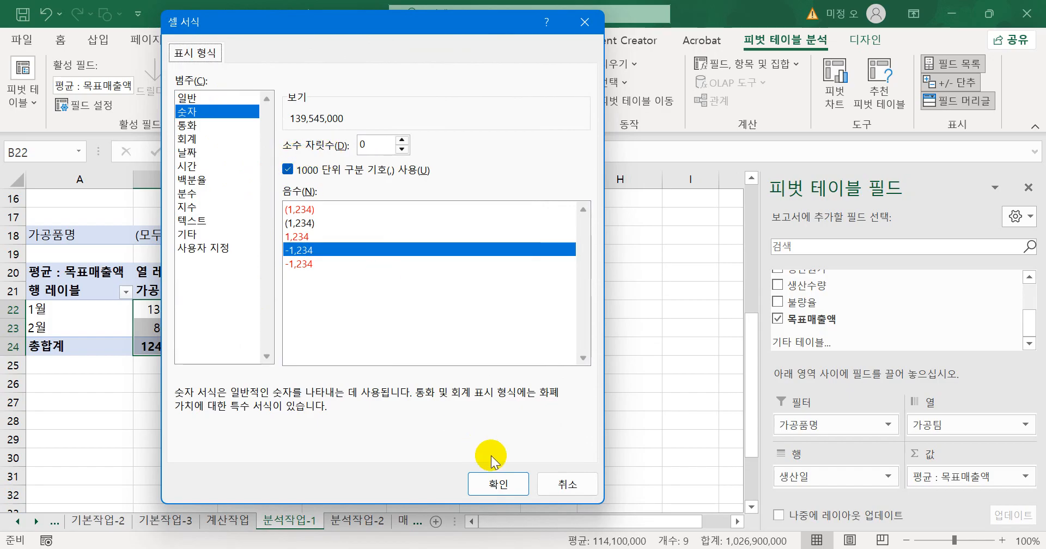
pyautogui.click(552, 483)
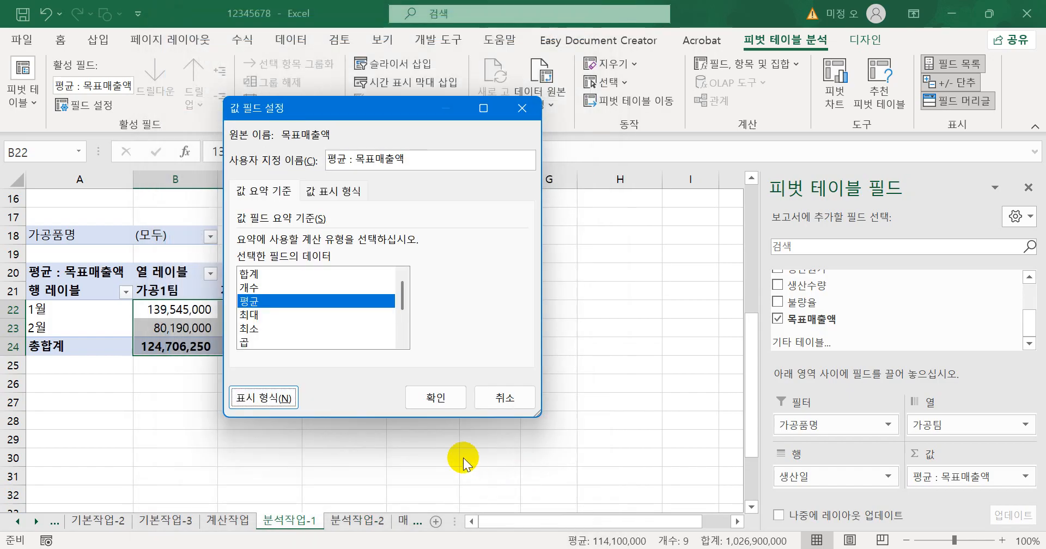
pyautogui.click(436, 398)
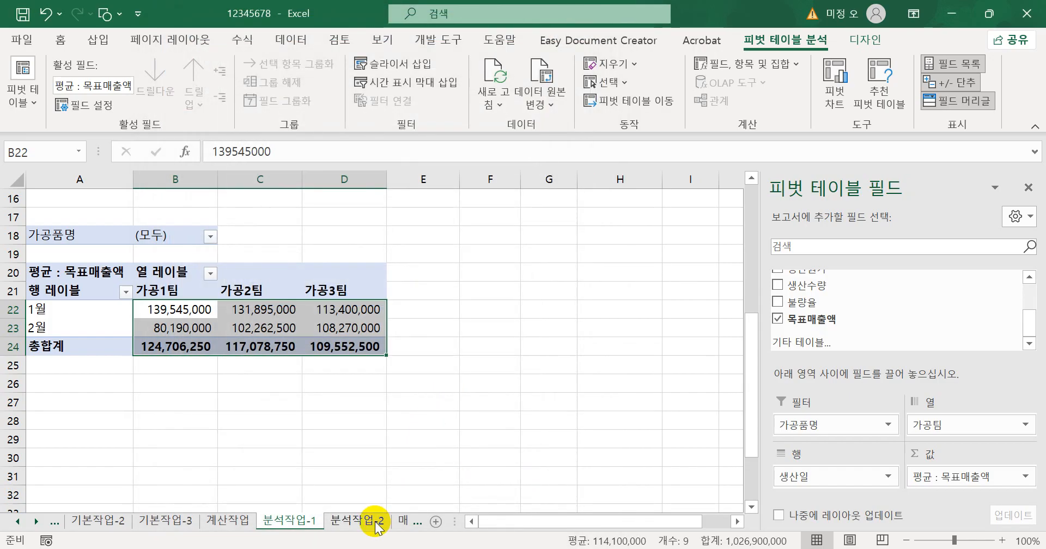
# Deselect the PivotTable values and switch to the 분석작업-2 sheet.
pyautogui.click(392, 438)
pyautogui.click(370, 522)
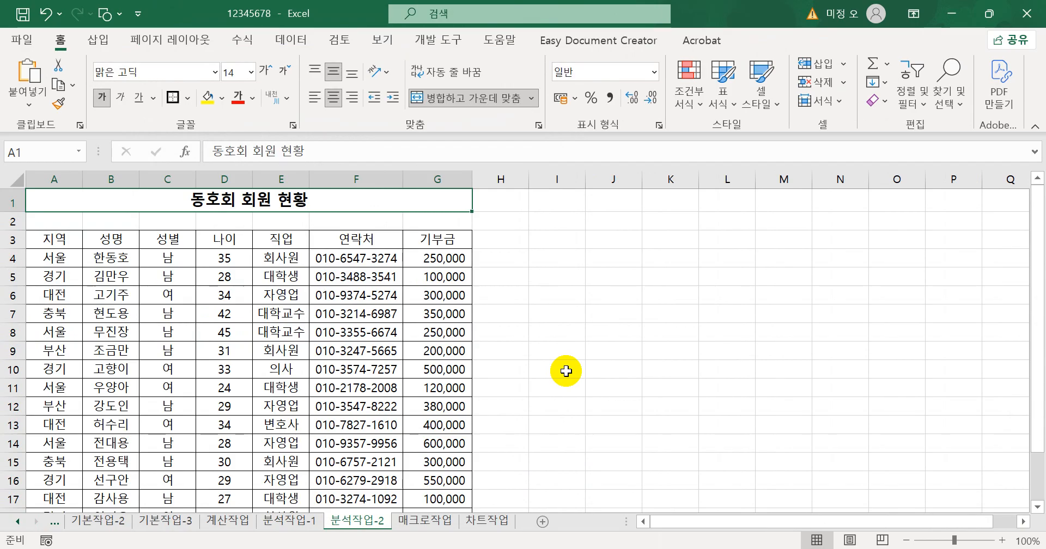
# Sort the 동호회 회원 현황 table by 지역 in descending order (내림차순).
pyautogui.click(301, 371)
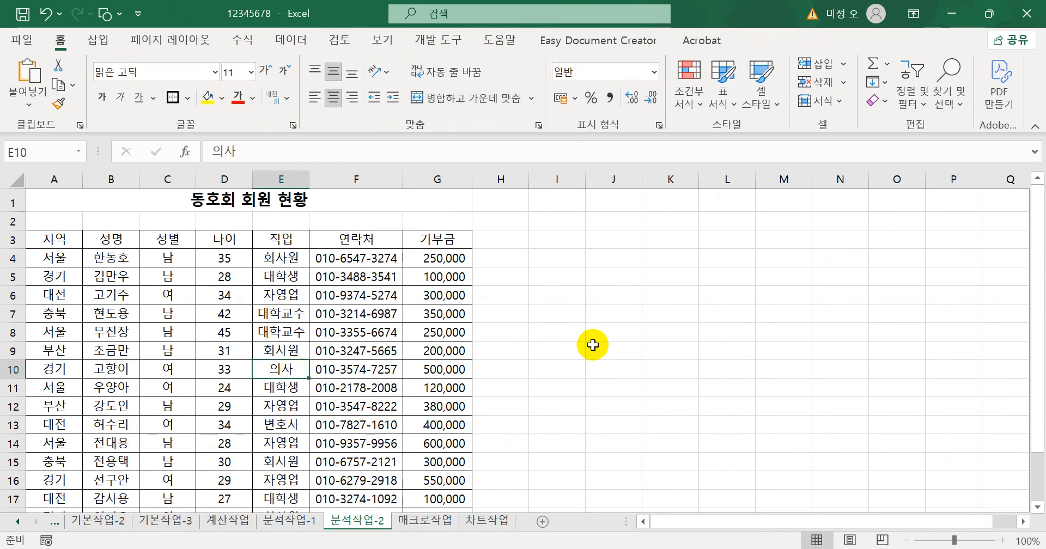
pyautogui.click(313, 330)
pyautogui.scroll(-2, 293, 341)
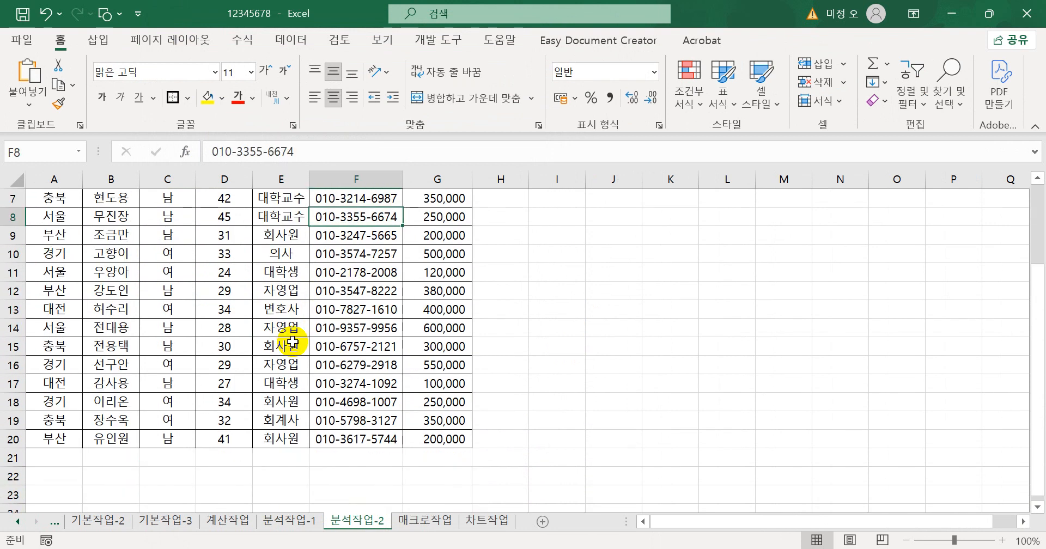
pyautogui.scroll(2, 294, 343)
pyautogui.click(293, 347)
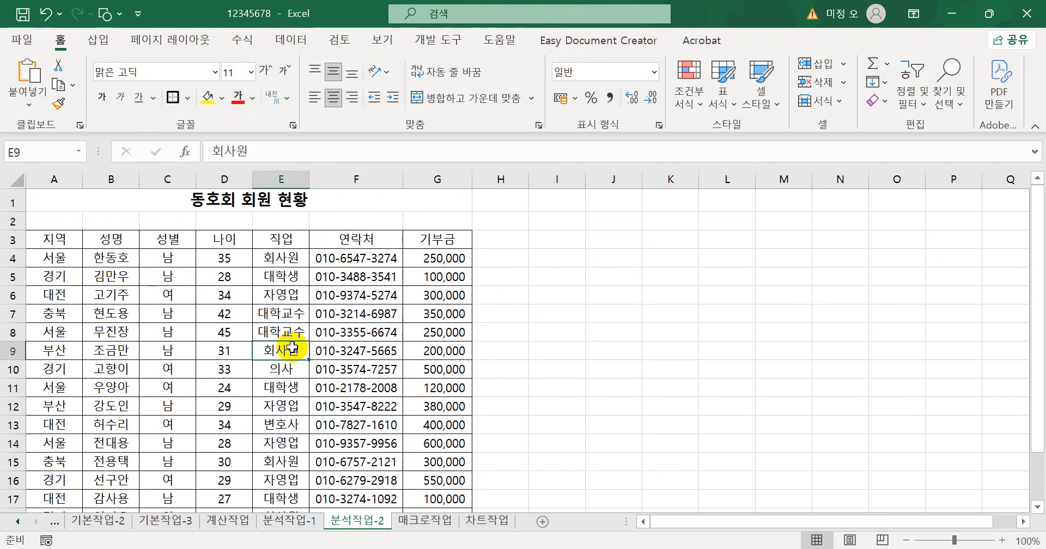
pyautogui.click(300, 44)
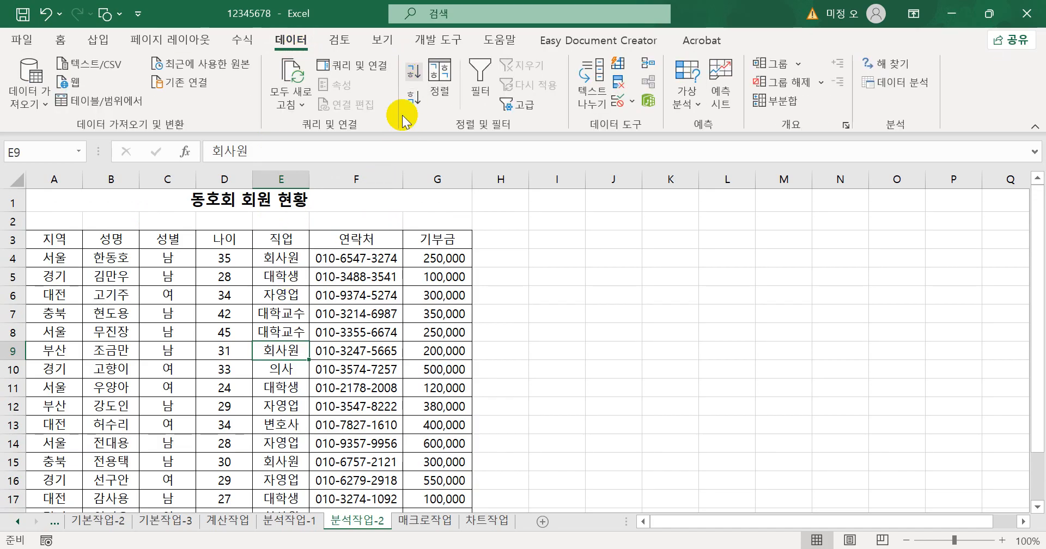
pyautogui.click(439, 81)
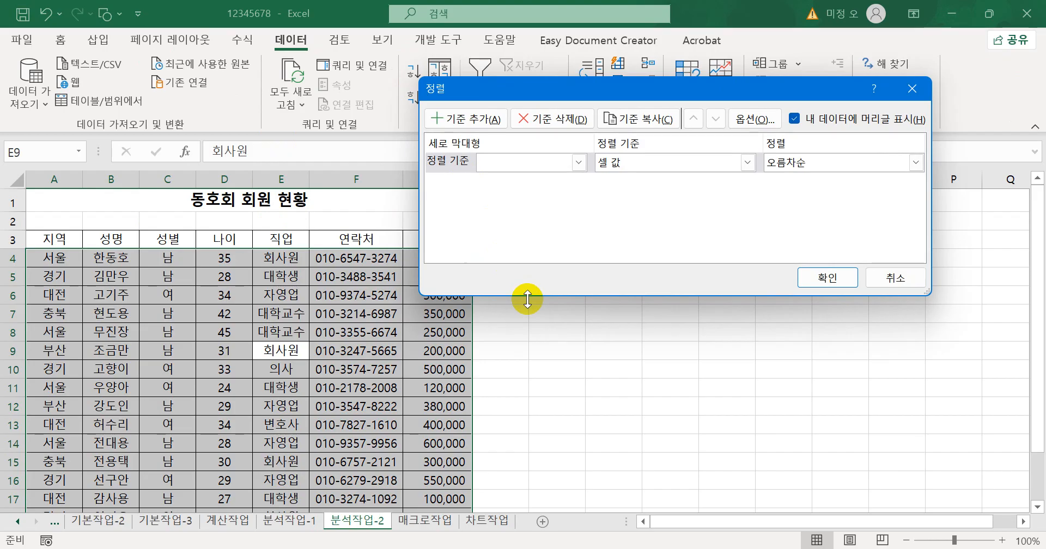
pyautogui.click(578, 162)
pyautogui.click(534, 183)
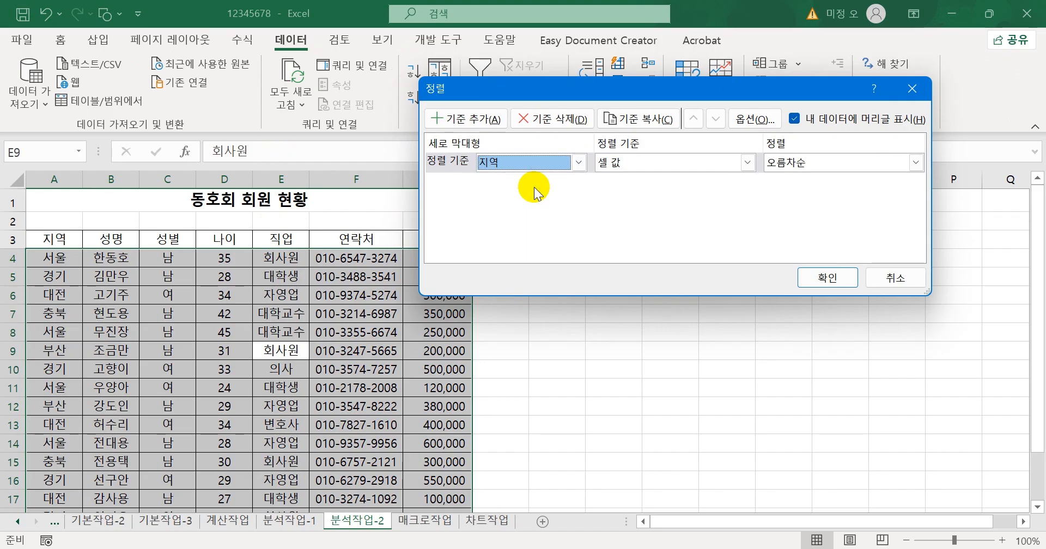
pyautogui.click(788, 162)
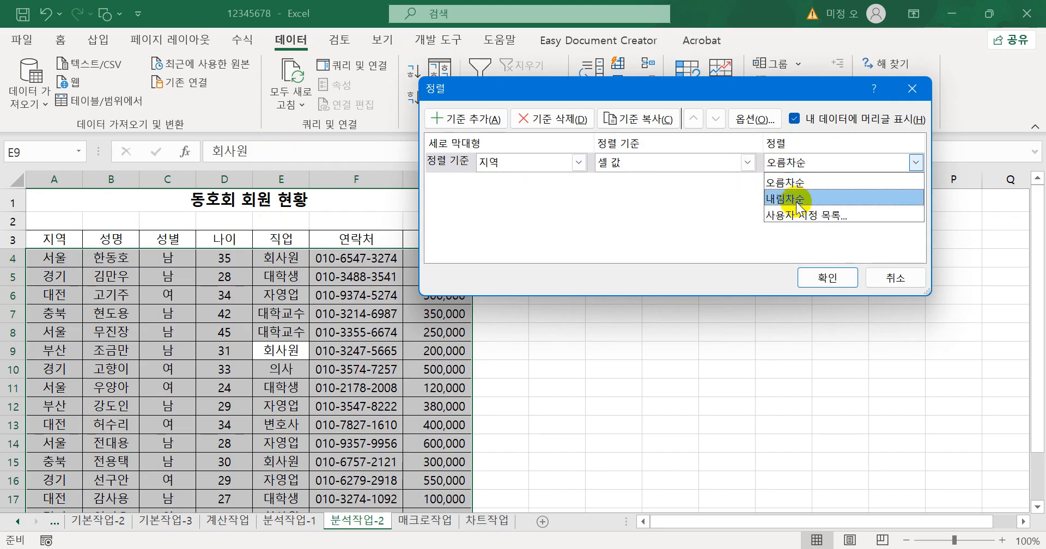
pyautogui.click(791, 197)
pyautogui.click(828, 278)
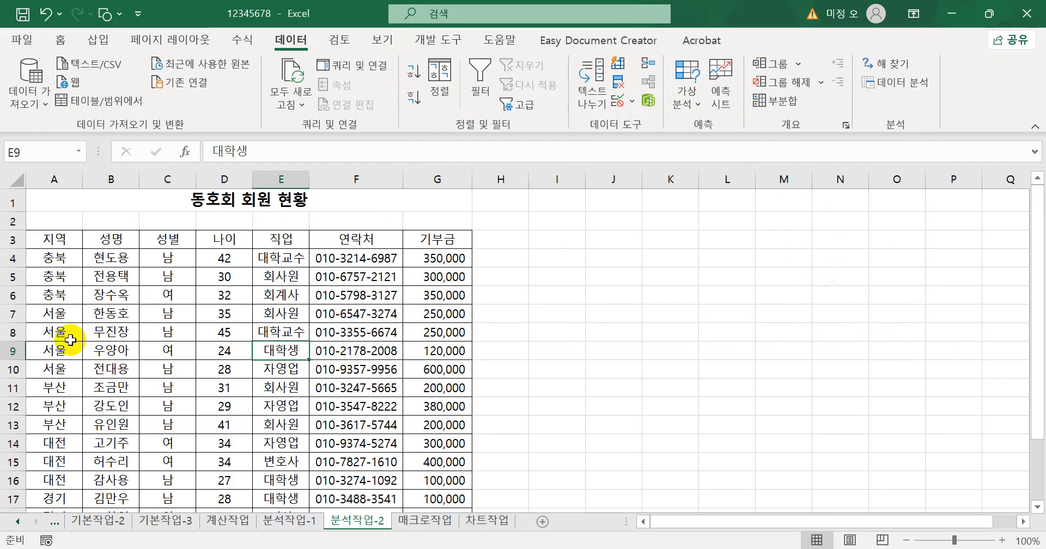
# Add a subtotal grouped by 지역 showing the 최대 of 나이 only, with 새로운 값으로 대치 turned off.
pyautogui.click(776, 101)
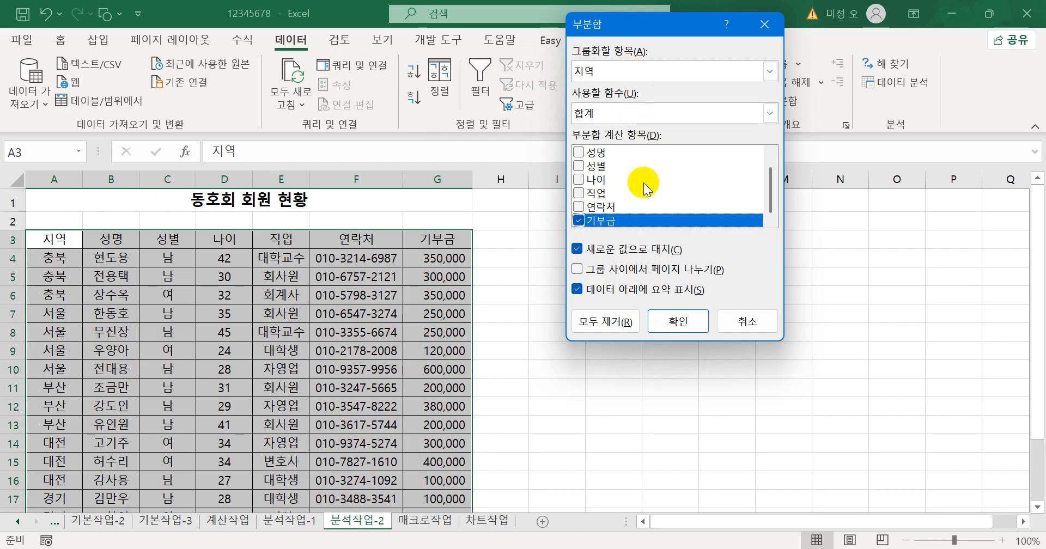
pyautogui.click(579, 180)
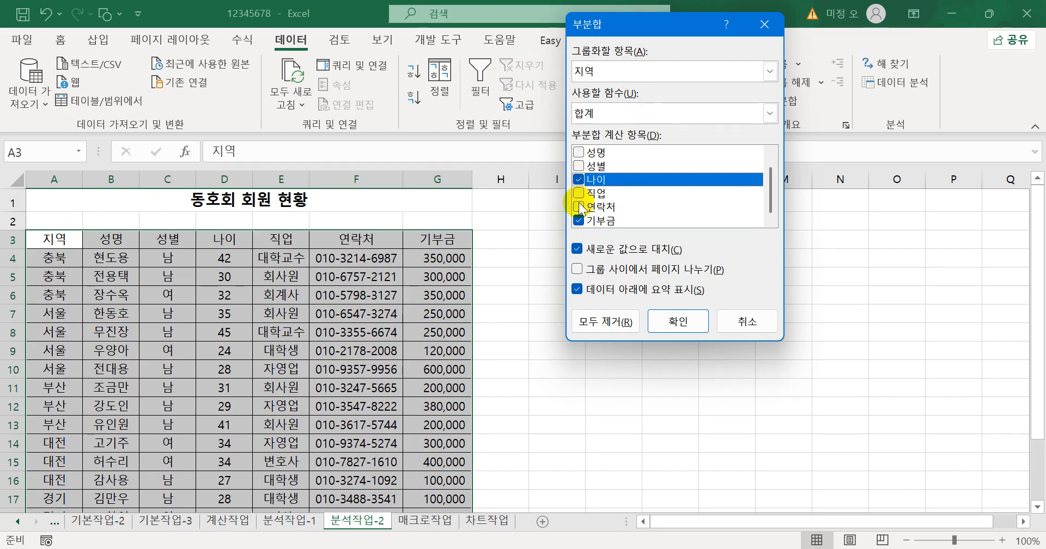
pyautogui.click(578, 221)
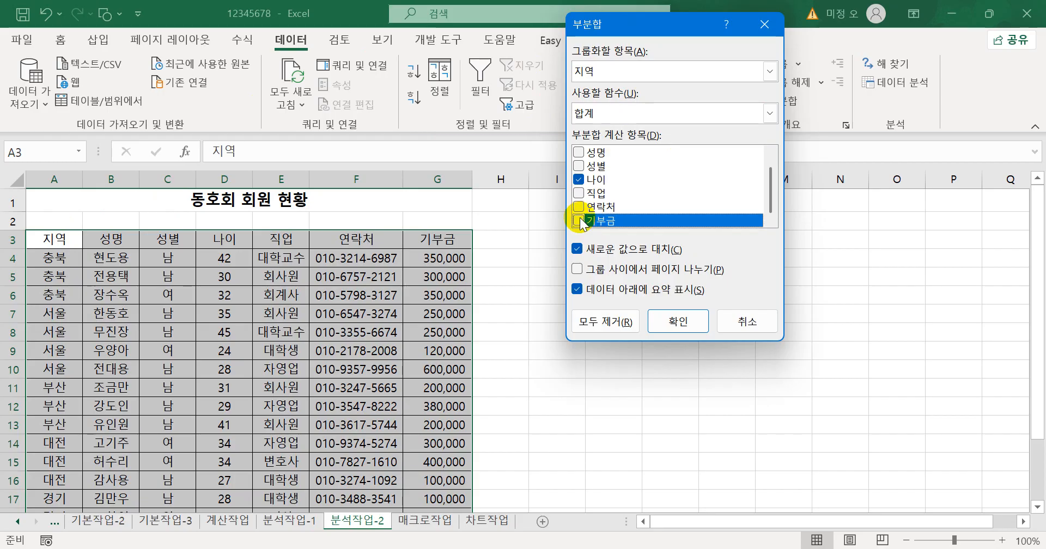
pyautogui.click(627, 112)
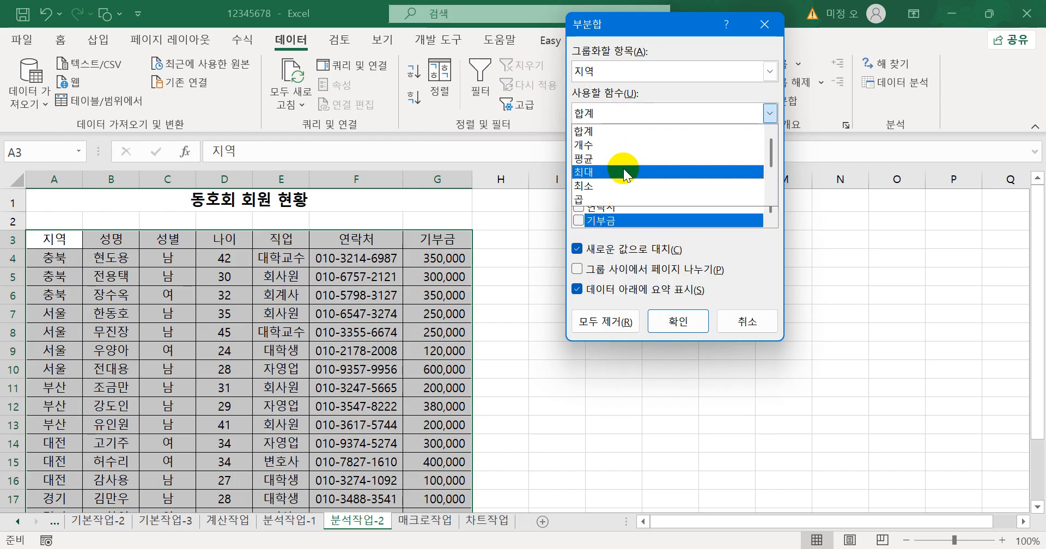
pyautogui.click(627, 173)
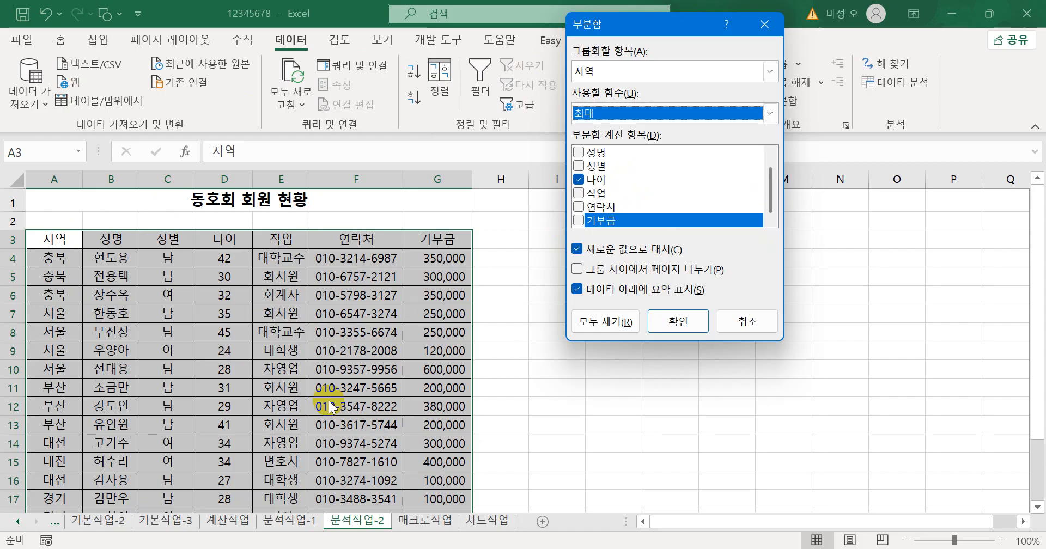
pyautogui.click(587, 248)
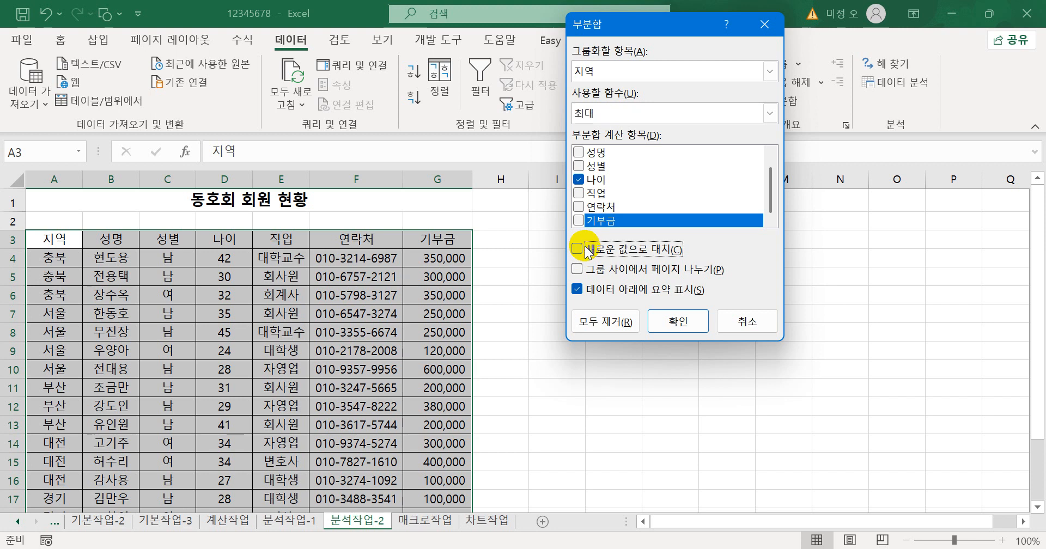
pyautogui.click(676, 322)
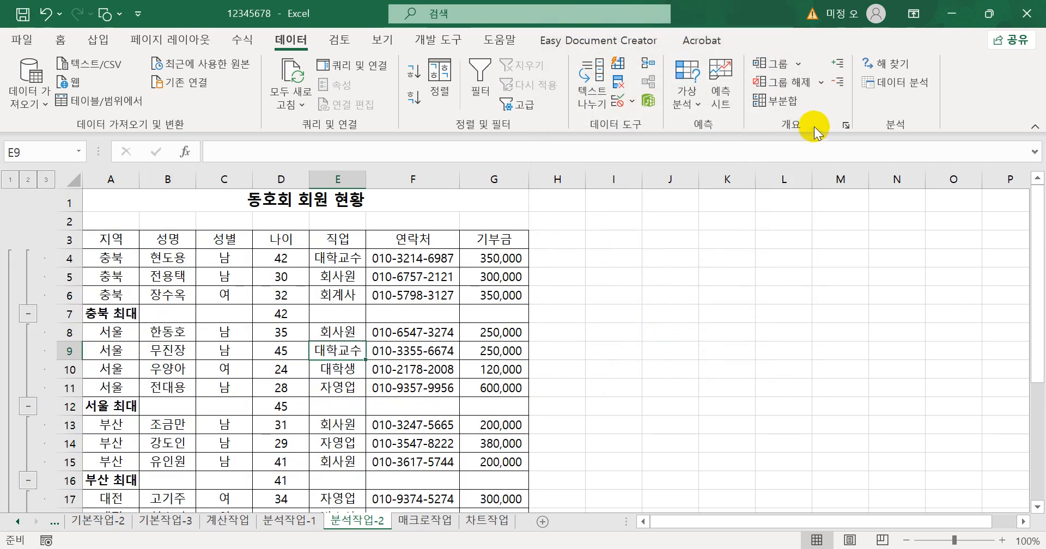
# Add a second subtotal grouped by 지역 showing the 합계 of 기부금 only, keeping the existing 나이 subtotals.
pyautogui.click(786, 104)
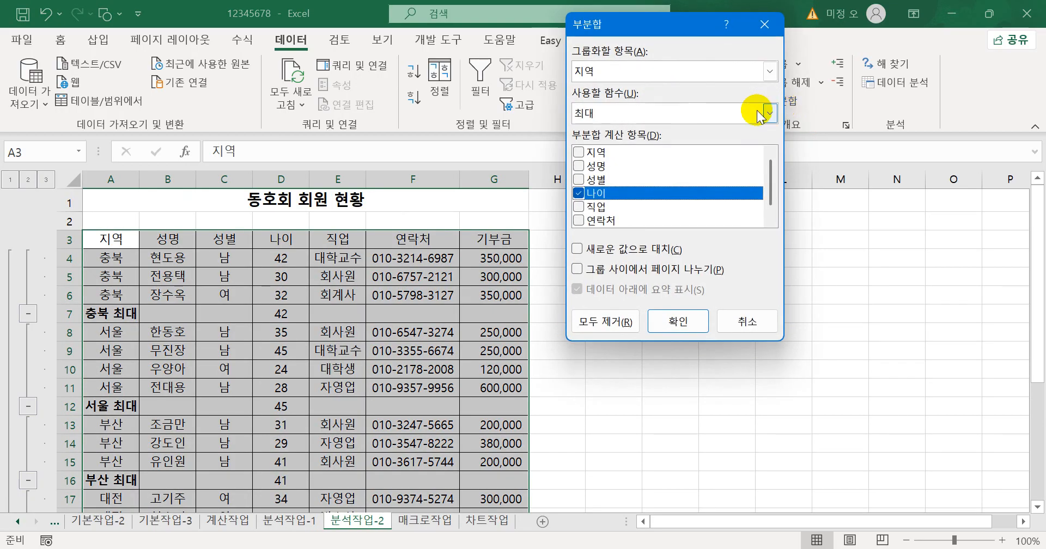
pyautogui.click(578, 194)
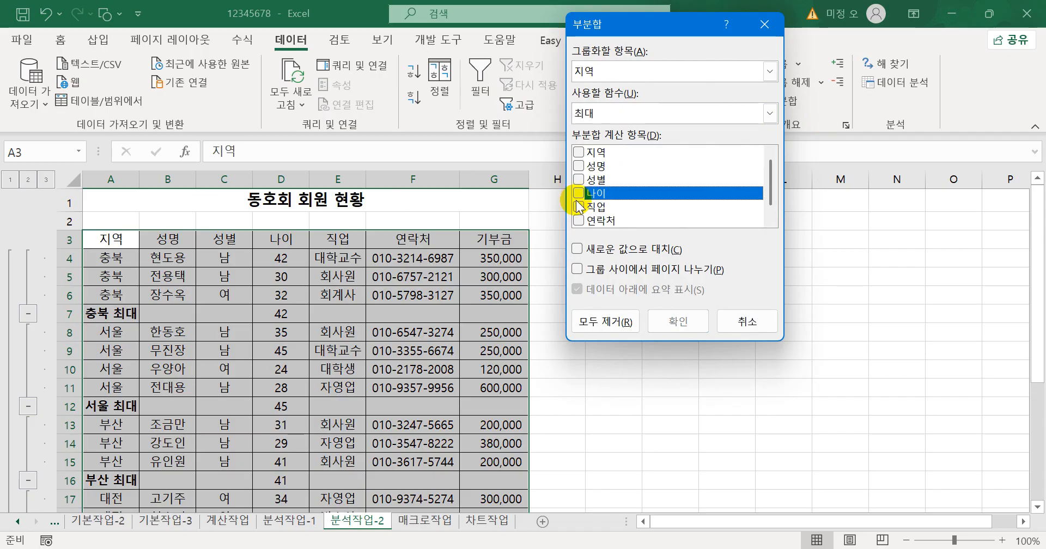
pyautogui.scroll(-1, 657, 180)
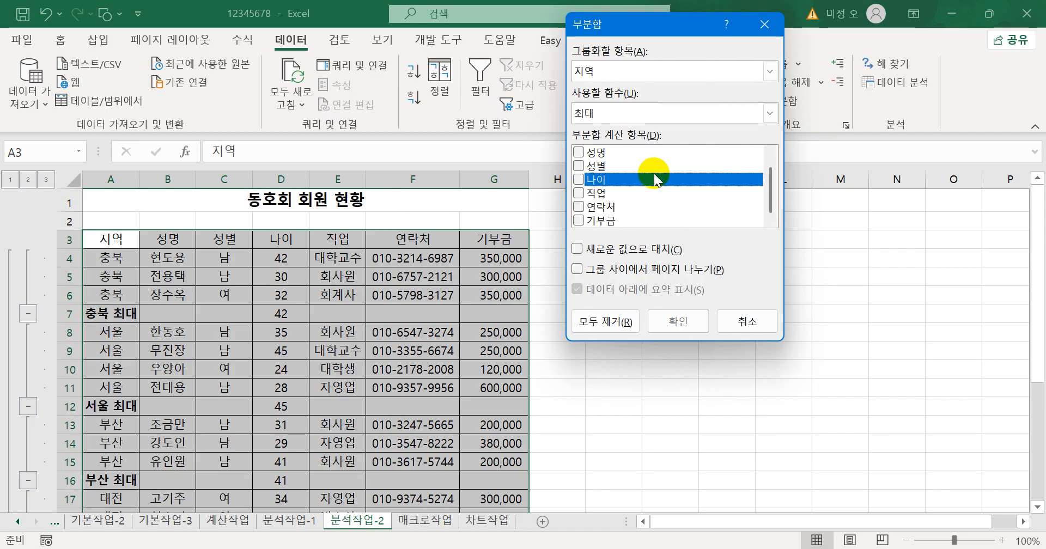
pyautogui.click(579, 221)
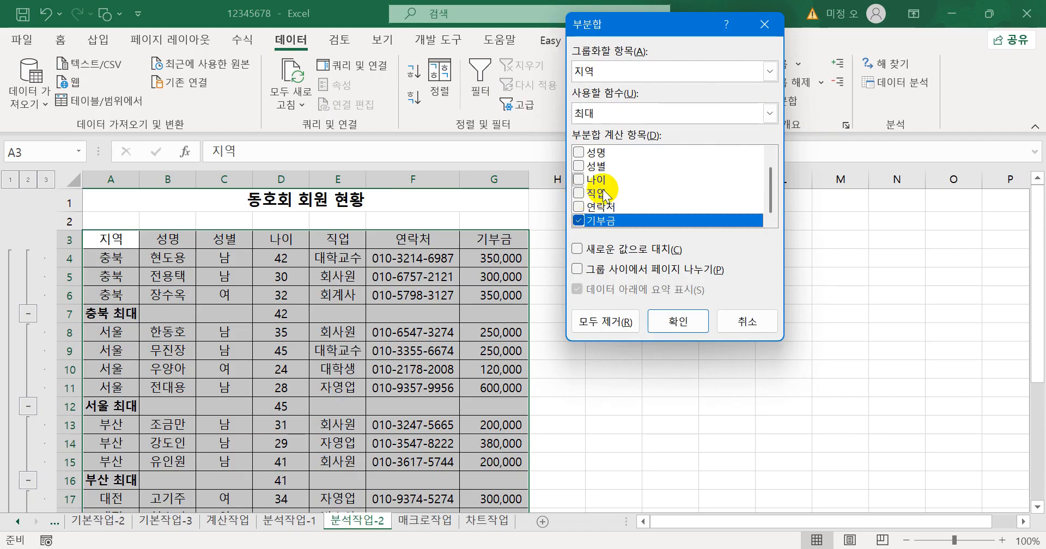
pyautogui.click(626, 115)
pyautogui.click(621, 140)
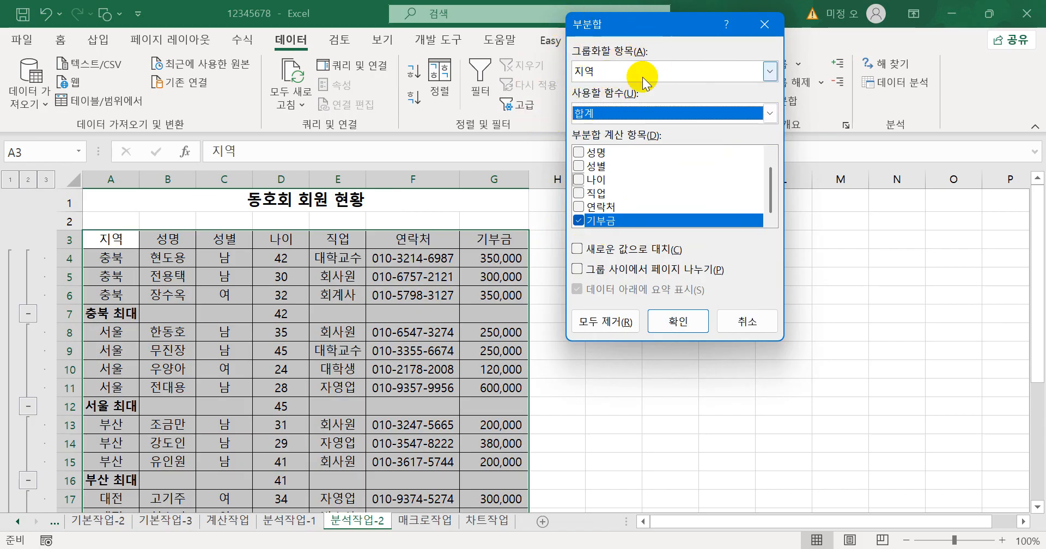
pyautogui.click(678, 321)
pyautogui.click(337, 349)
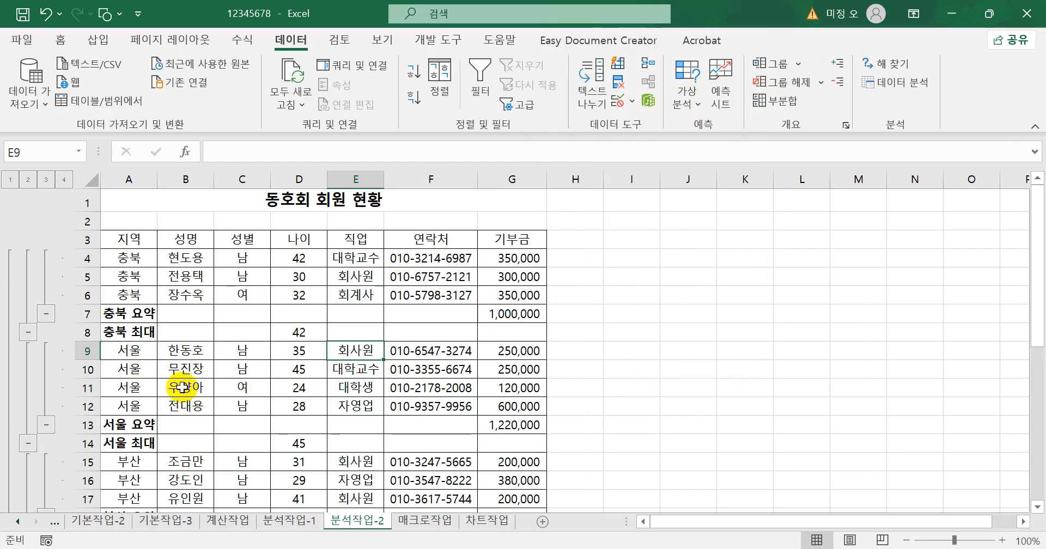
# Check the subtotal rows down to the grand totals and widen column A so the 전체 최대값 label fits.
pyautogui.scroll(-2, 135, 306)
pyautogui.scroll(-3, 194, 376)
pyautogui.scroll(-2, 193, 381)
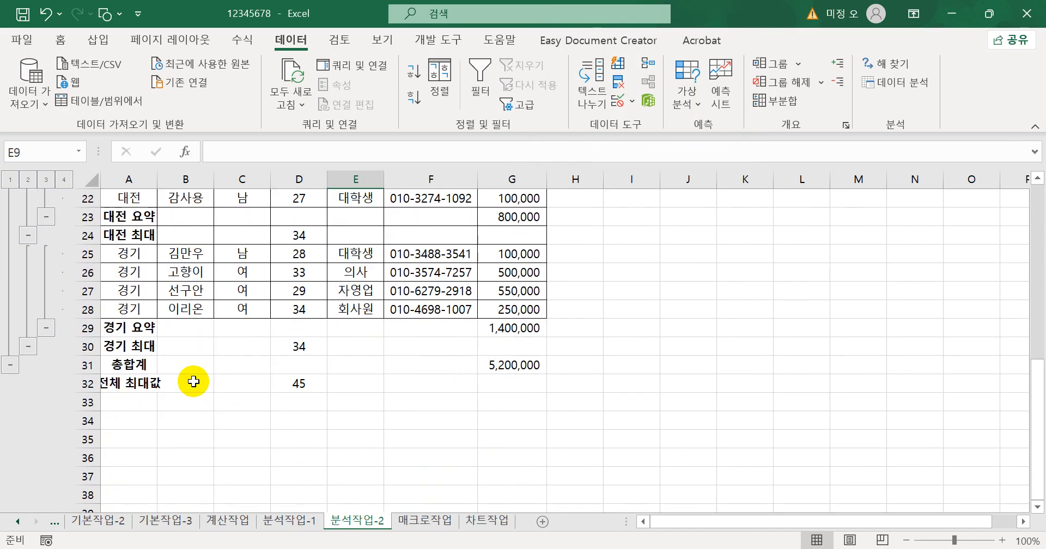
pyautogui.scroll(4, 194, 387)
pyautogui.scroll(-4, 193, 392)
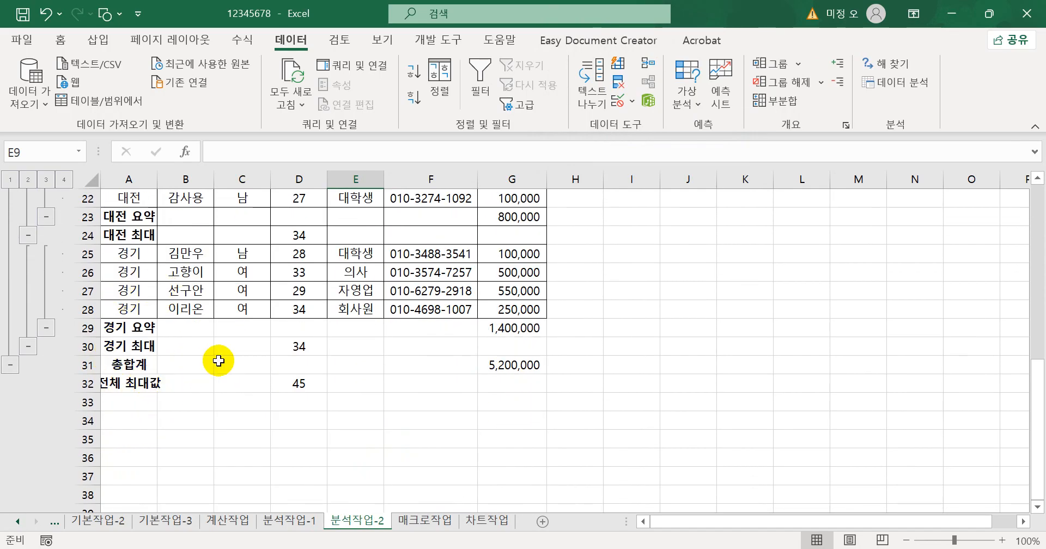
pyautogui.scroll(6, 217, 361)
pyautogui.scroll(1, 217, 360)
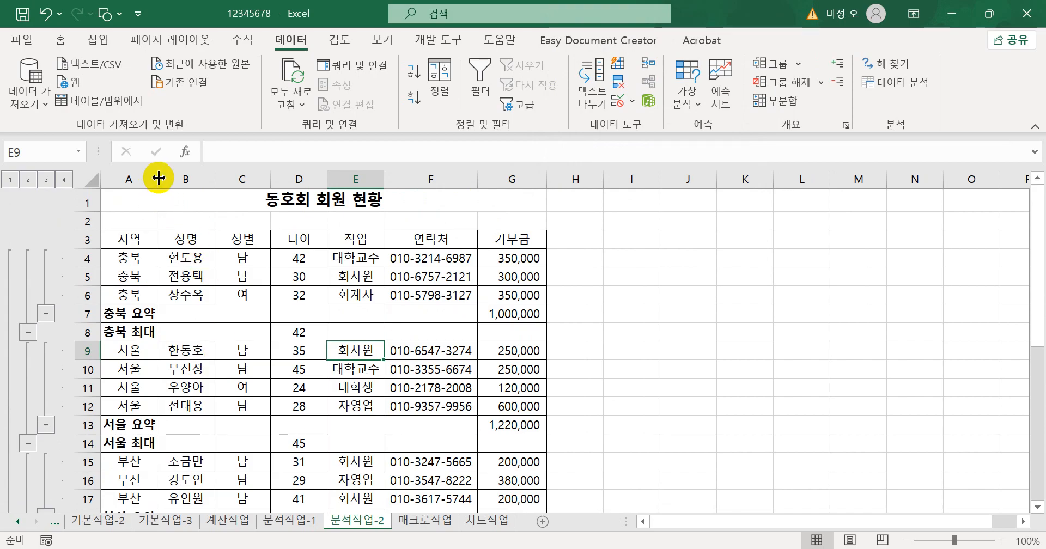
pyautogui.moveTo(157, 177); pyautogui.dragTo(173, 177)
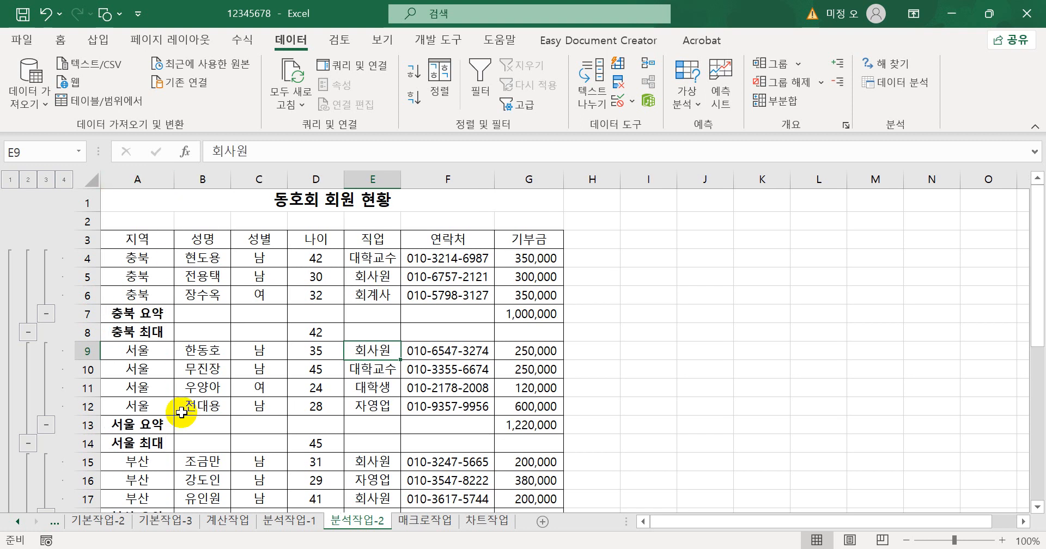
pyautogui.scroll(-5, 204, 330)
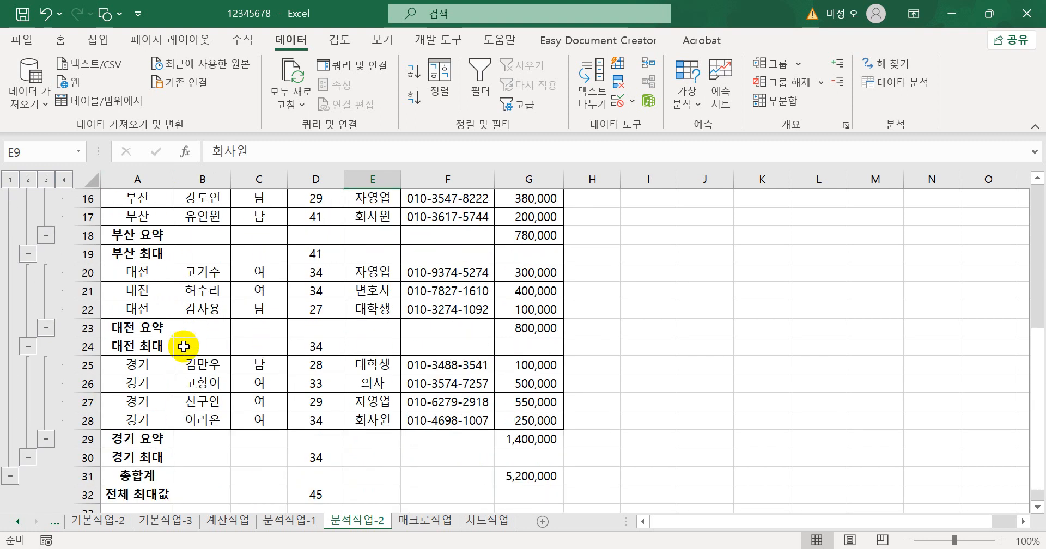
pyautogui.scroll(-2, 220, 351)
pyautogui.scroll(3, 223, 355)
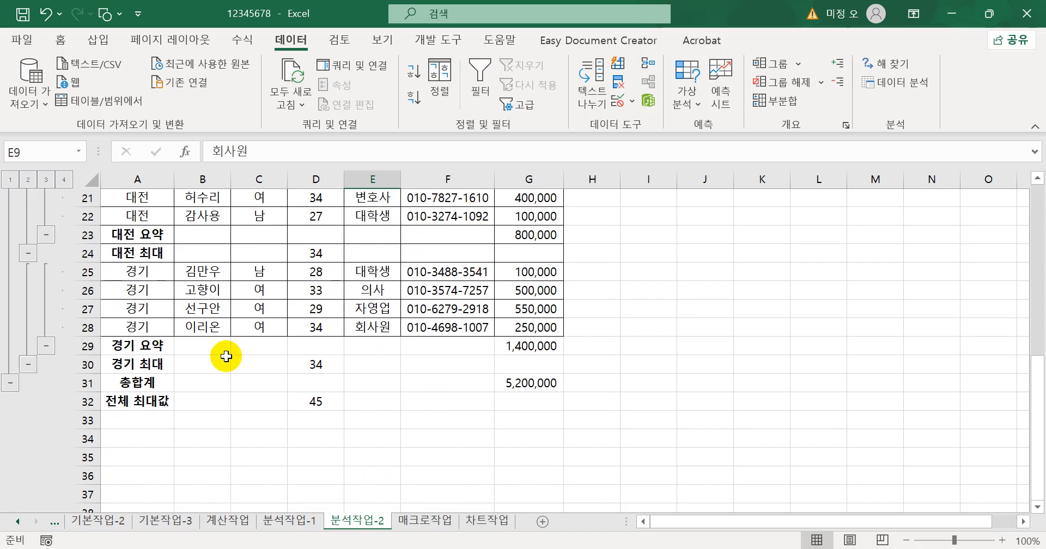
pyautogui.scroll(4, 226, 356)
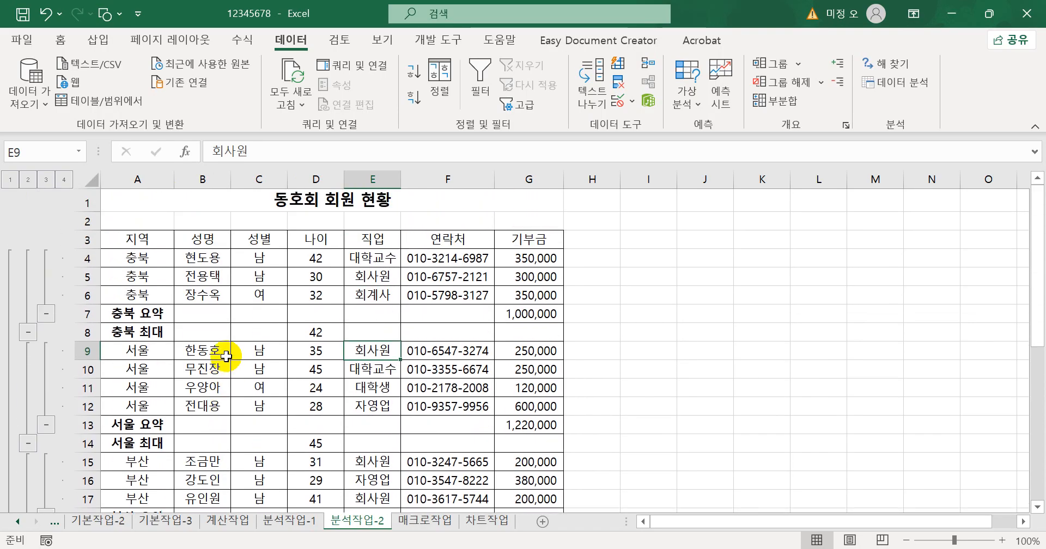
# On the 매크로작업 sheet, select empty cell I6 and start recording a macro named 합계.
pyautogui.click(415, 524)
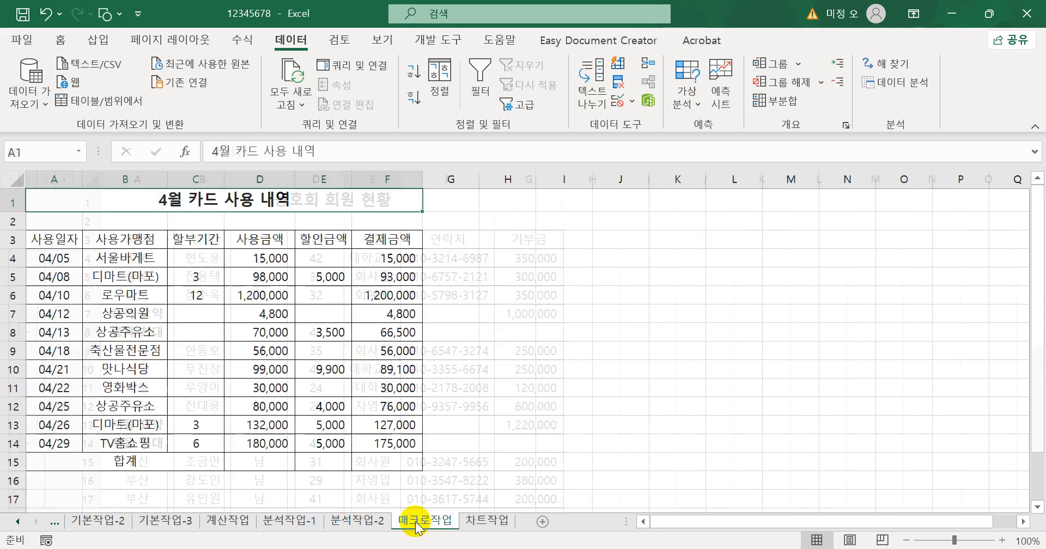
pyautogui.click(648, 417)
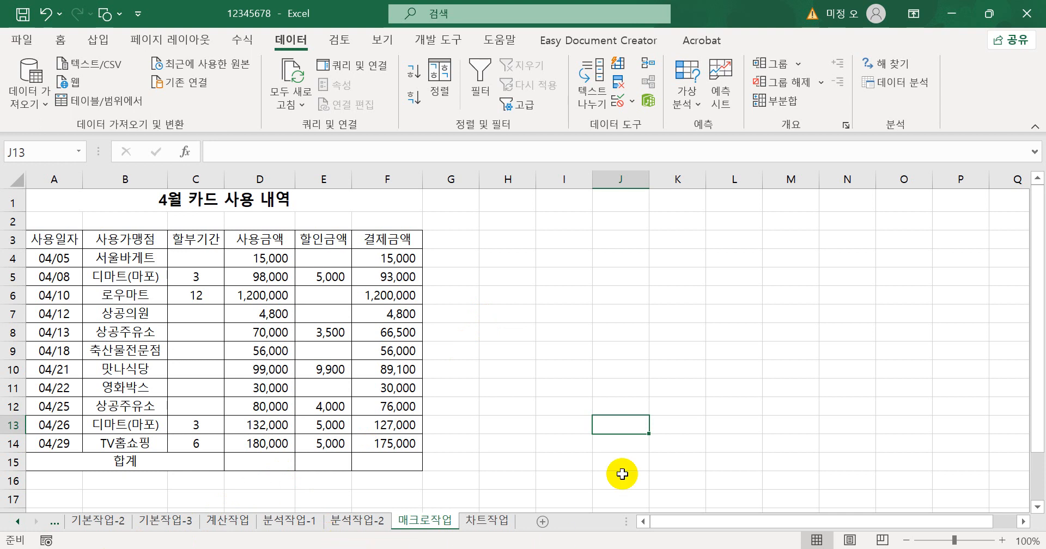
pyautogui.click(670, 335)
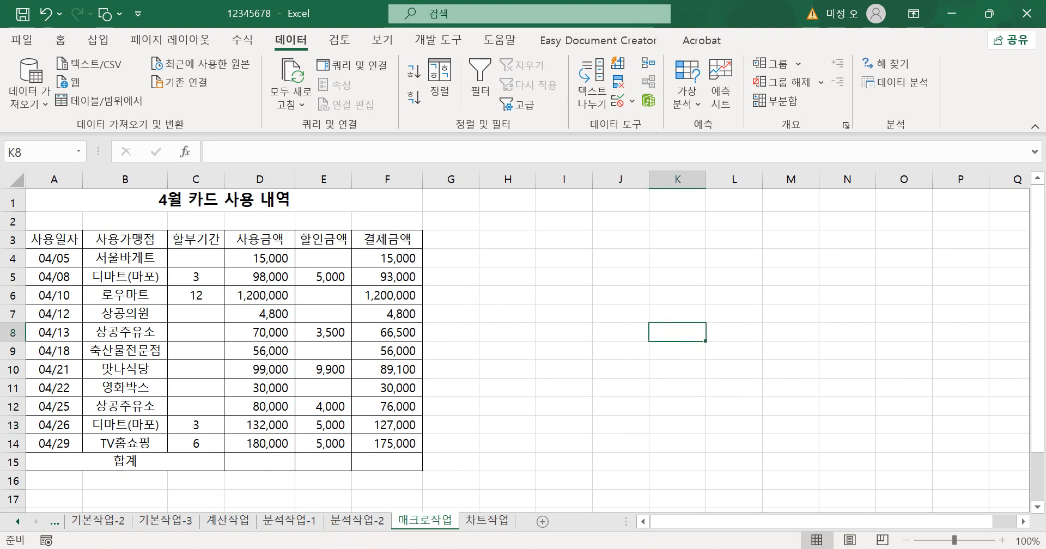
pyautogui.click(576, 293)
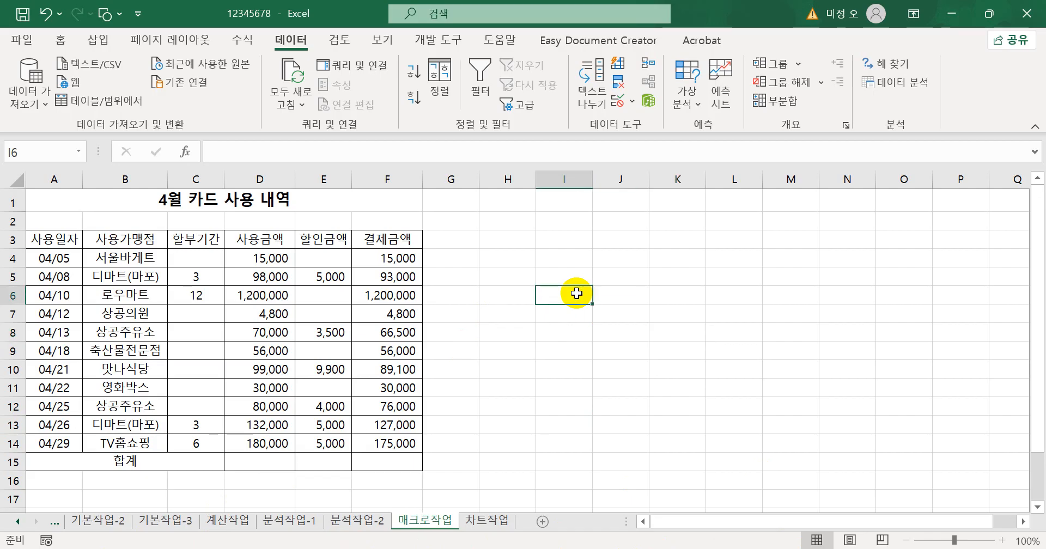
pyautogui.click(435, 43)
pyautogui.click(112, 66)
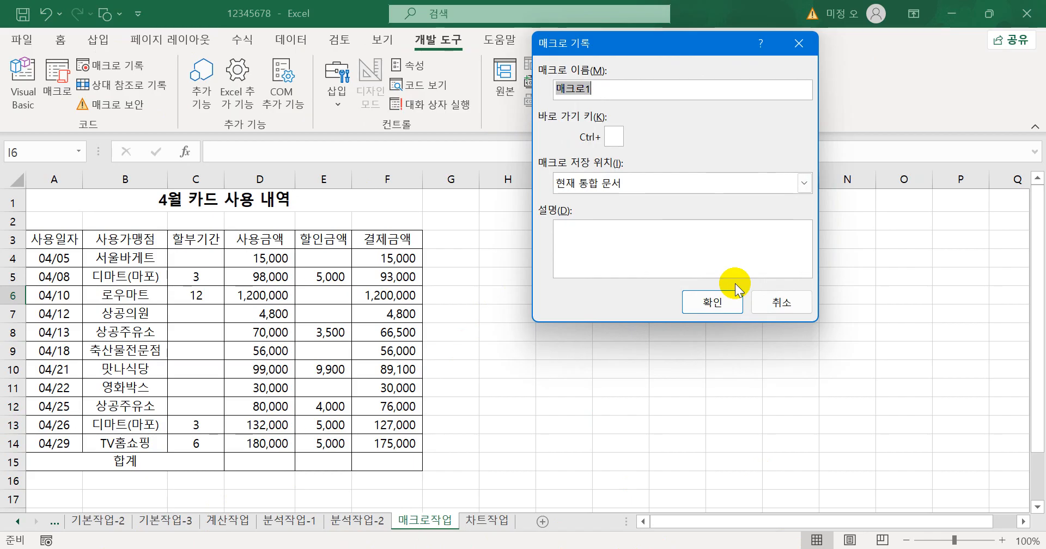
pyautogui.write('합계')
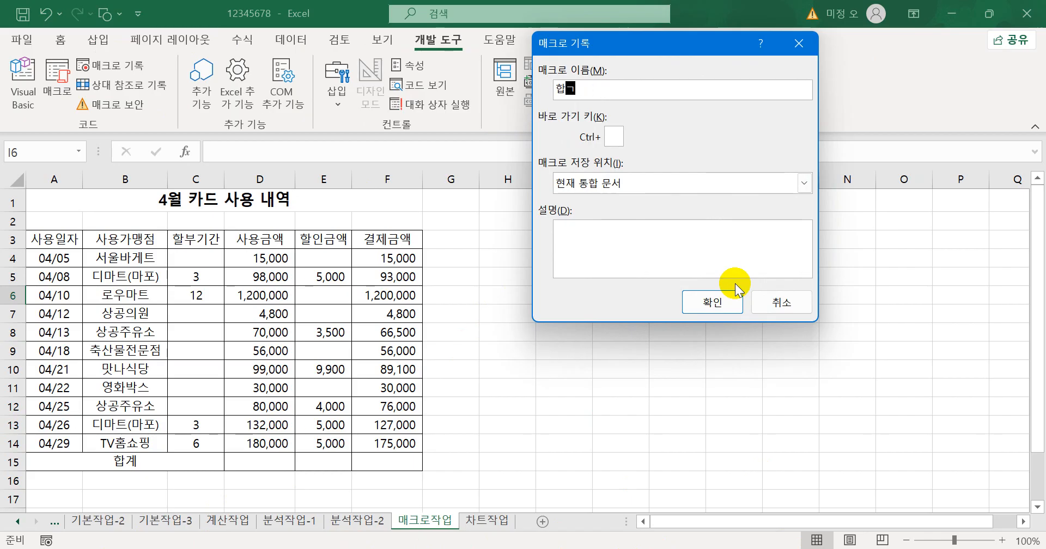
pyautogui.click(735, 294)
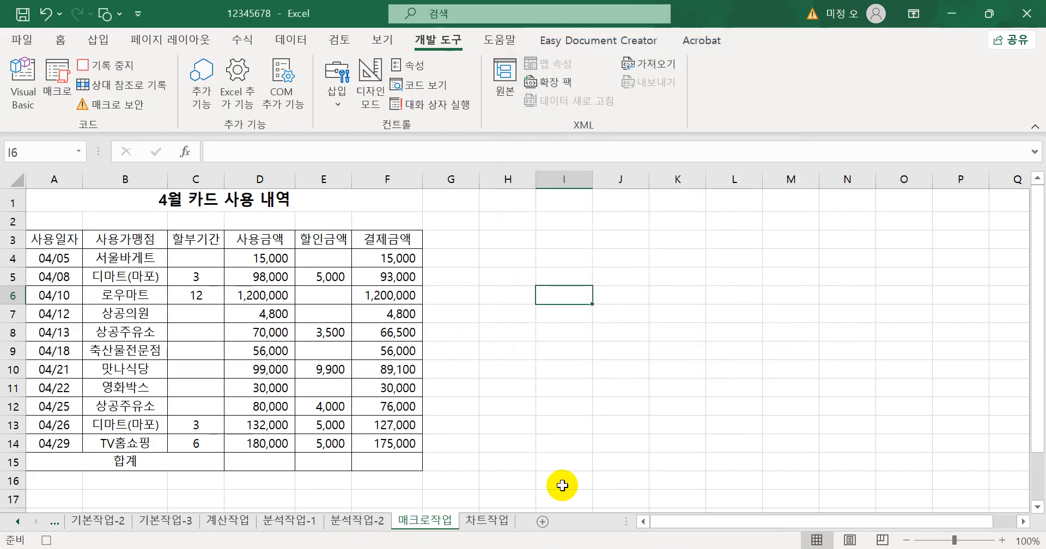
# Enter =SUM(D4:D14) in cell D15 to total the 사용금액 column.
pyautogui.click(275, 462)
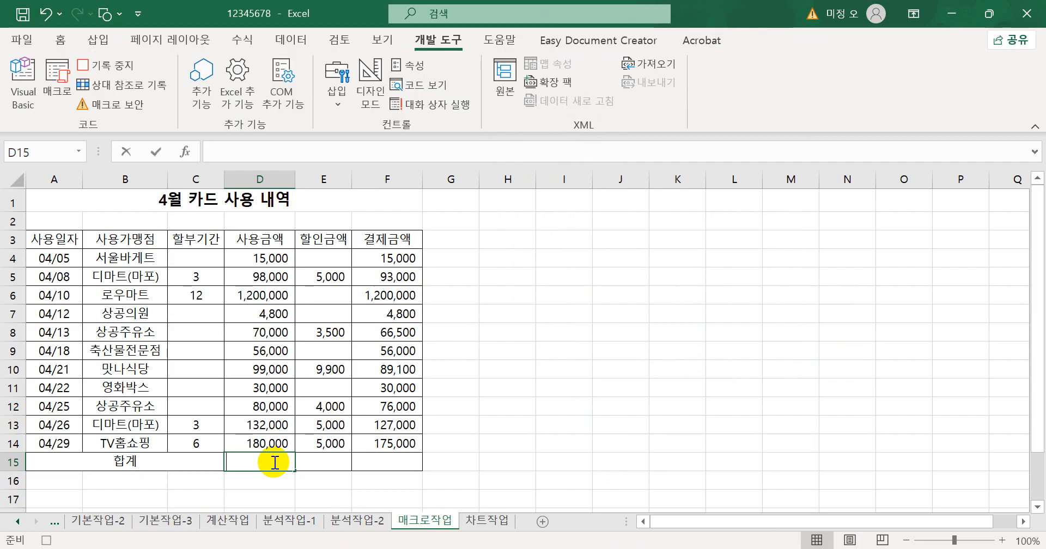
pyautogui.write('=')
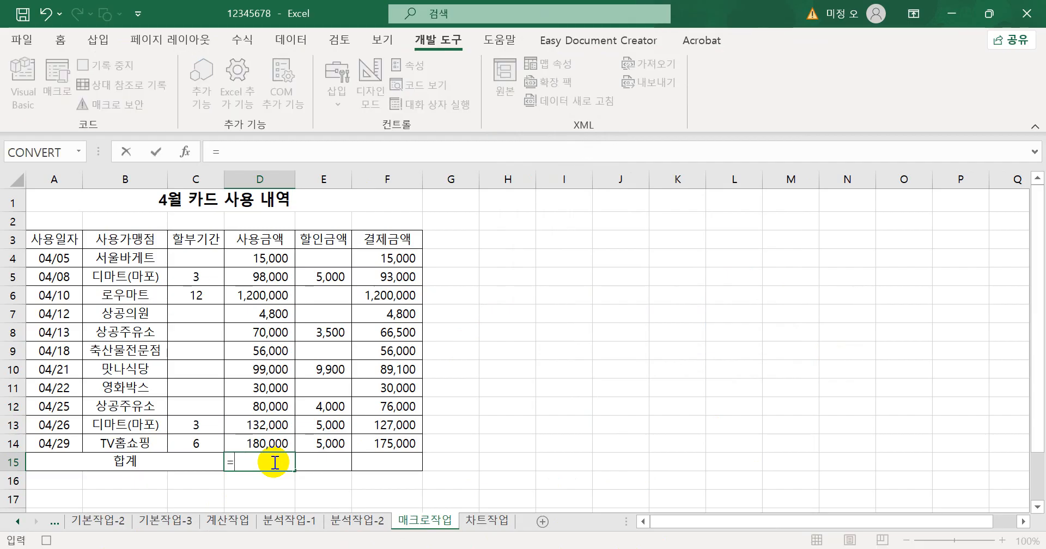
pyautogui.write('su')
pyautogui.press('Down')
pyautogui.press('Down')
pyautogui.press('Tab')
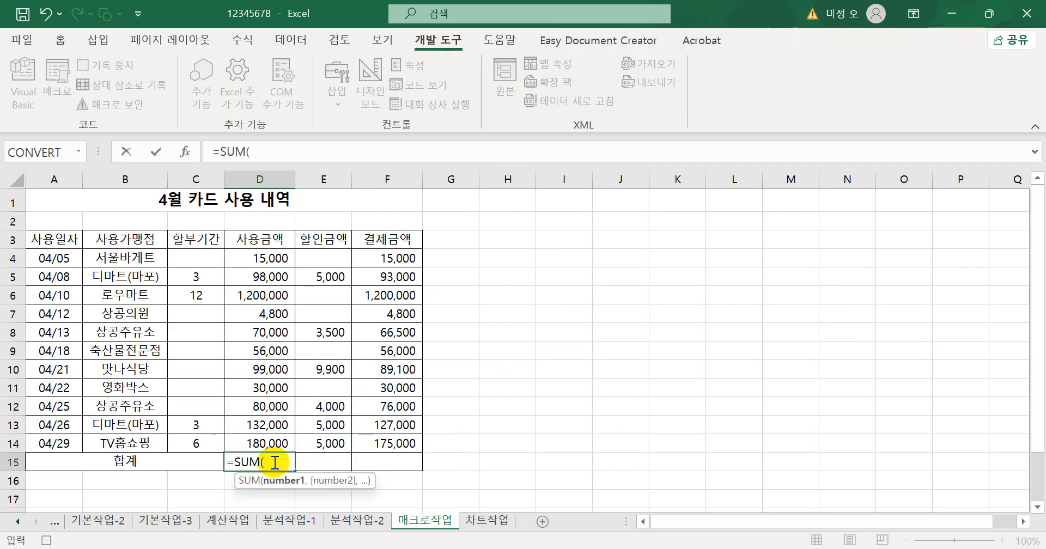
pyautogui.moveTo(262, 258); pyautogui.dragTo(256, 446)
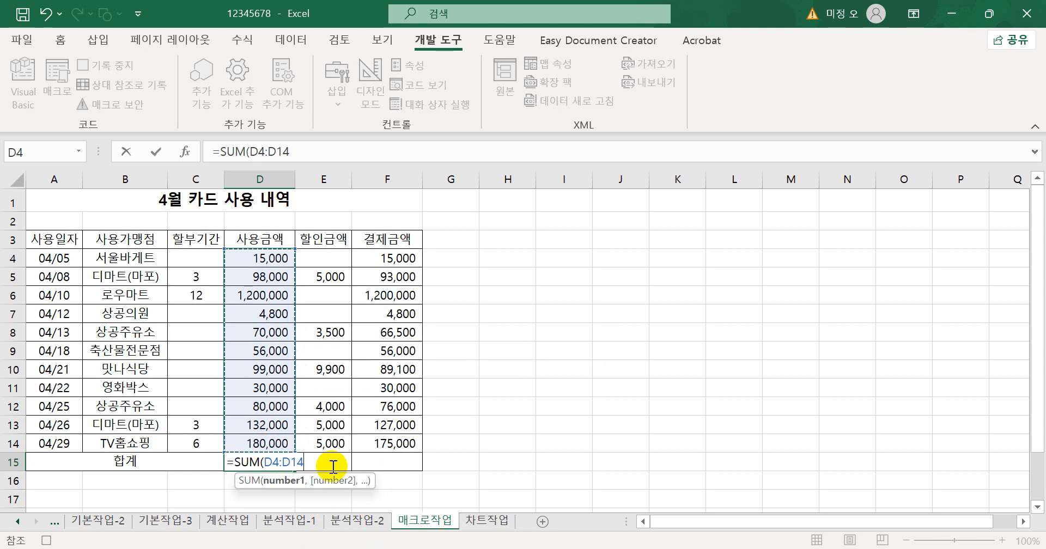
pyautogui.write(')')
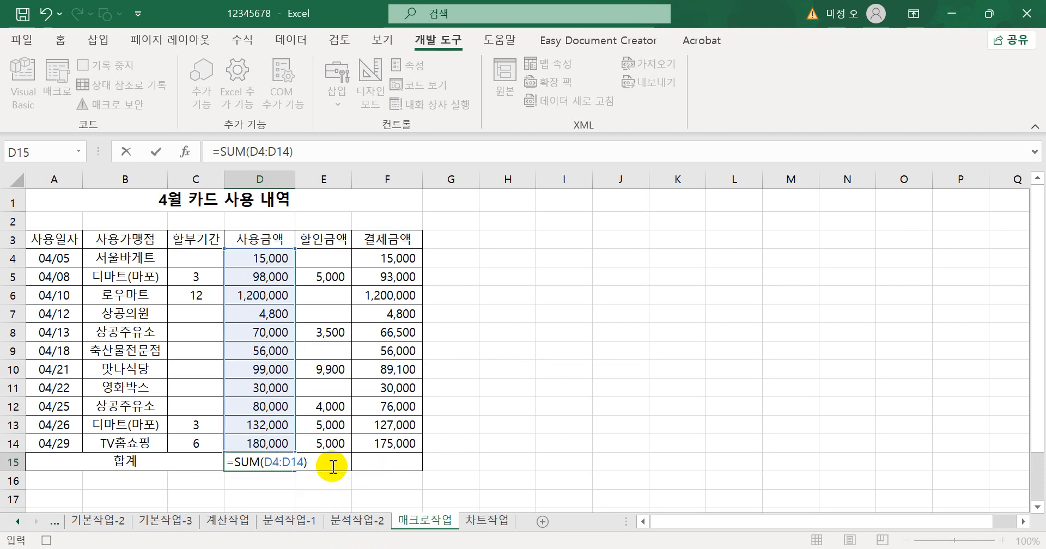
pyautogui.hotkey('ctrl', 'Return')
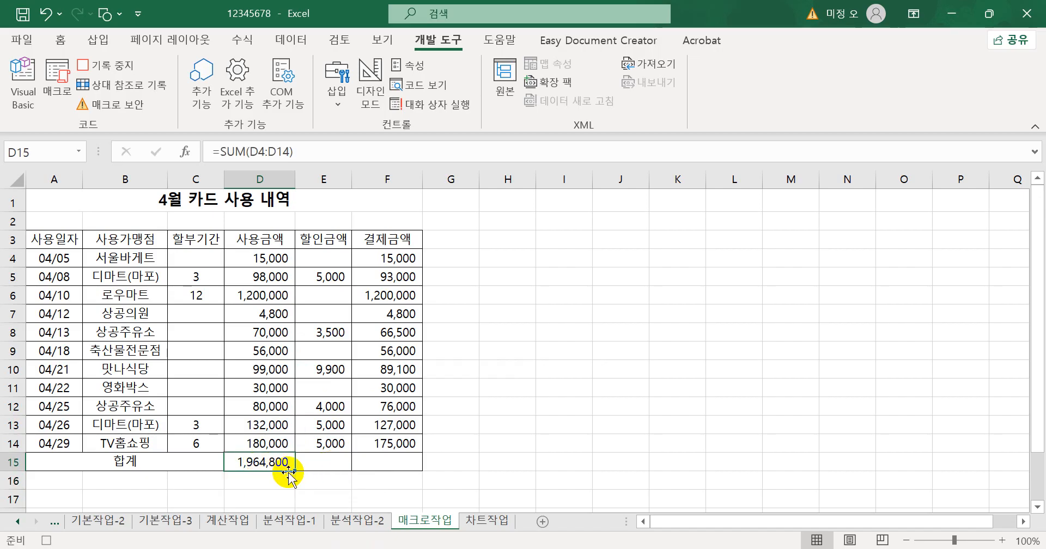
# Fill the D15 sum formula across to F15 and stop recording the 합계 macro.
pyautogui.moveTo(294, 469); pyautogui.dragTo(410, 469)
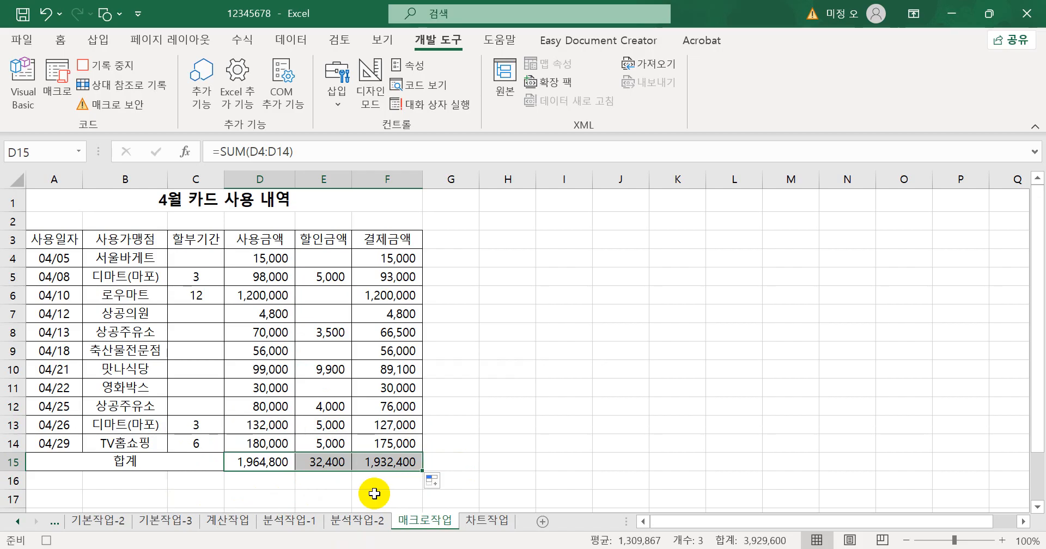
pyautogui.click(100, 66)
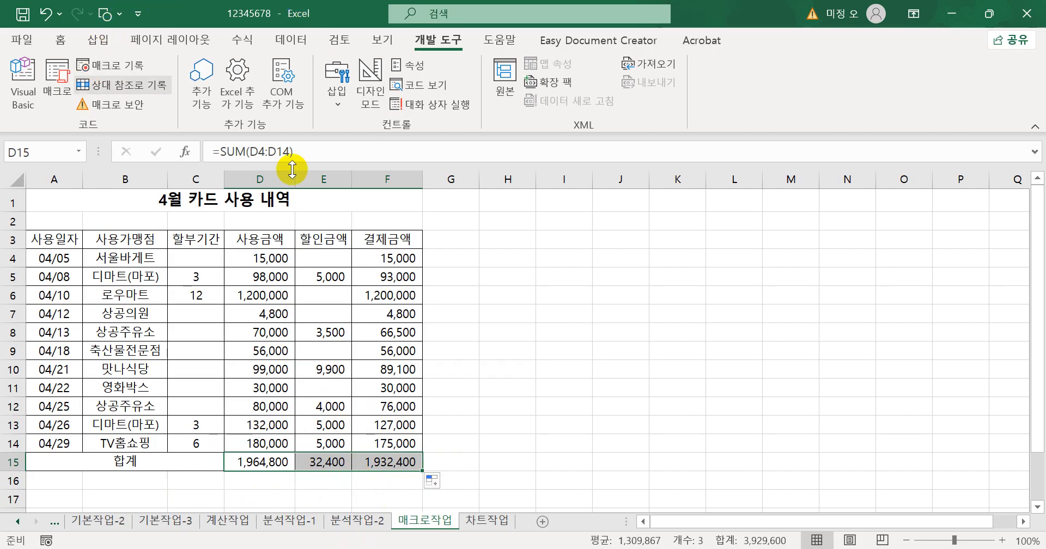
pyautogui.click(629, 361)
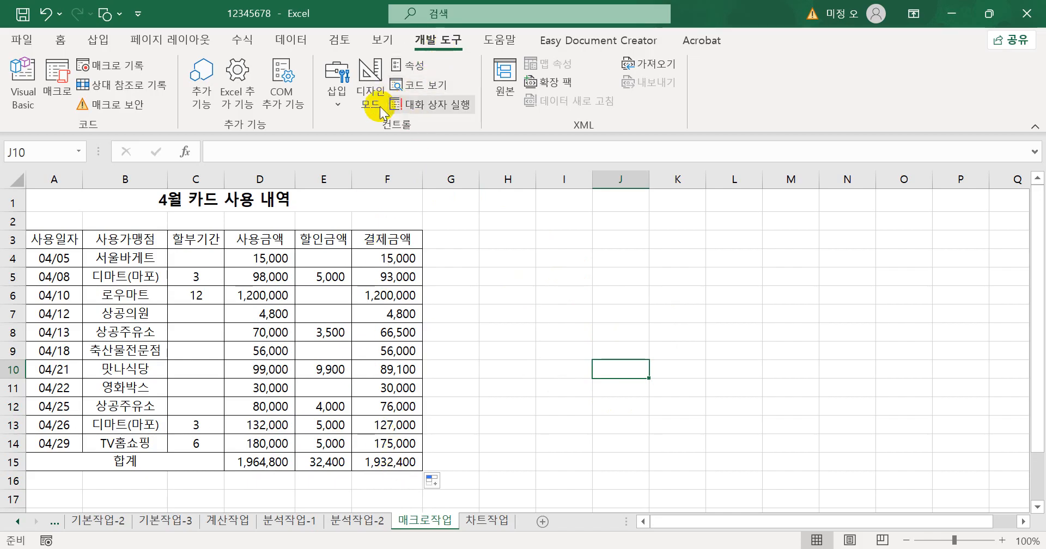
# Draw a form control button covering cells H3:I5, snapped to the cell edges.
pyautogui.click(338, 99)
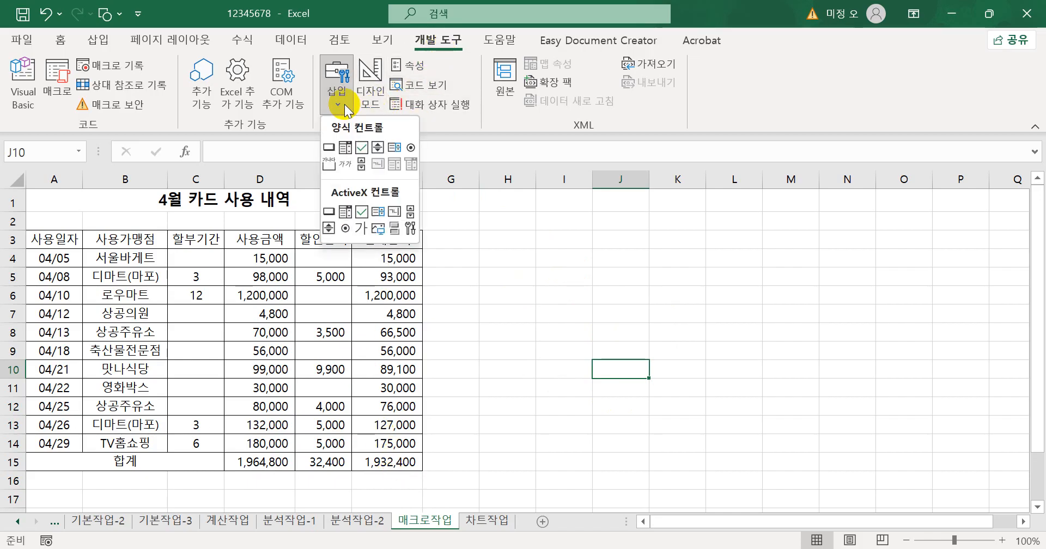
pyautogui.click(329, 148)
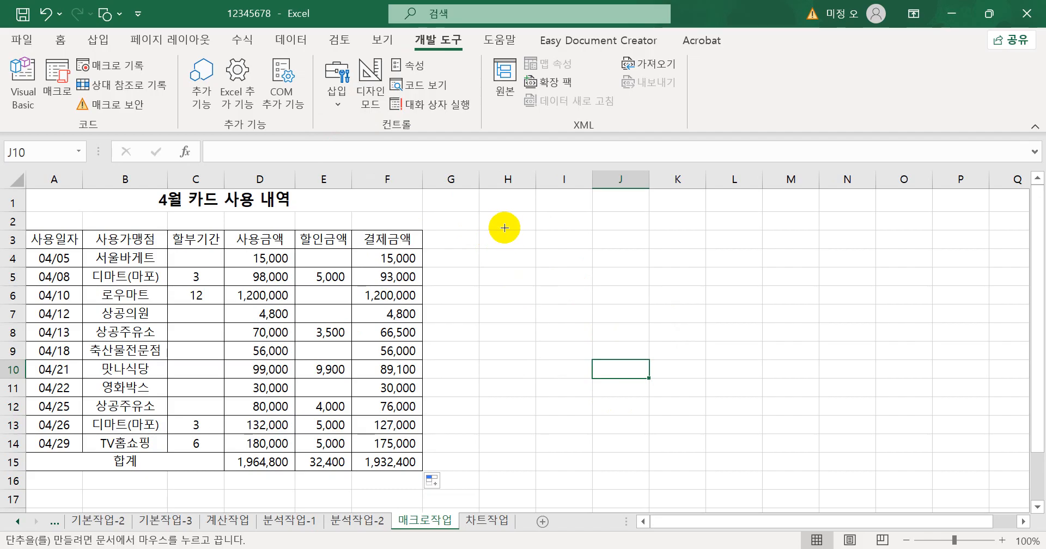
pyautogui.moveTo(480, 231); pyautogui.dragTo(557, 270)
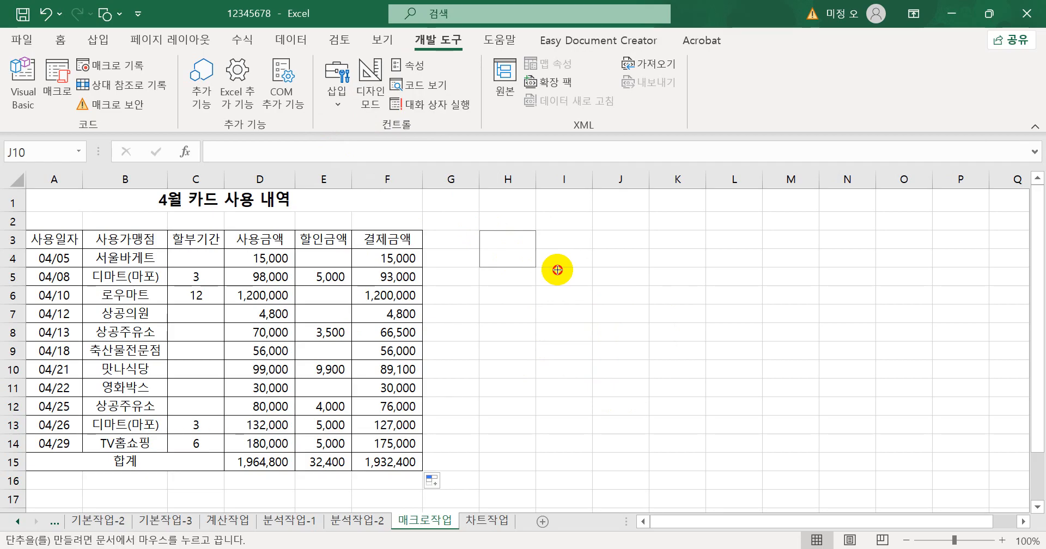
pyautogui.moveTo(556, 270); pyautogui.dragTo(575, 286)
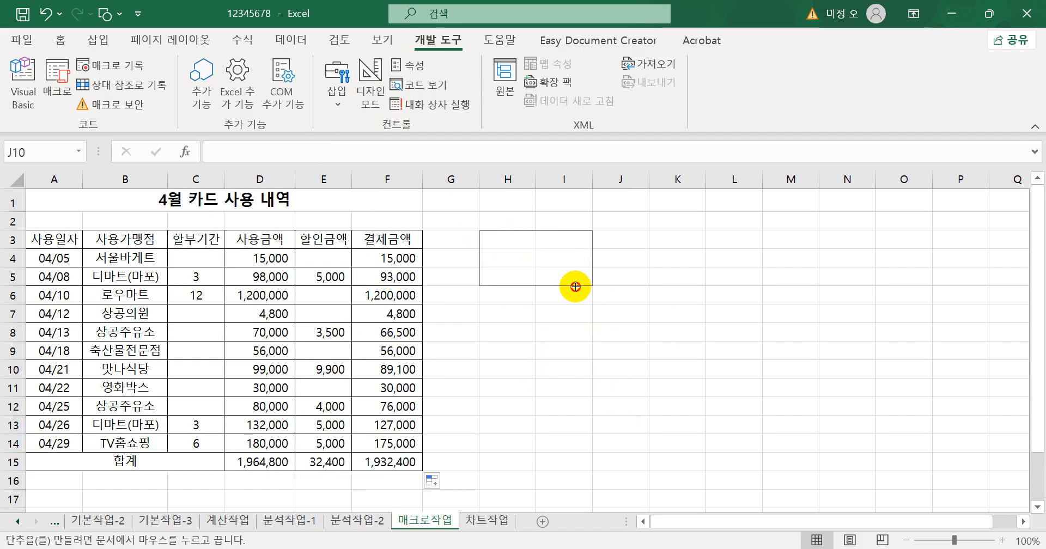
pyautogui.moveTo(576, 286); pyautogui.dragTo(576, 286)
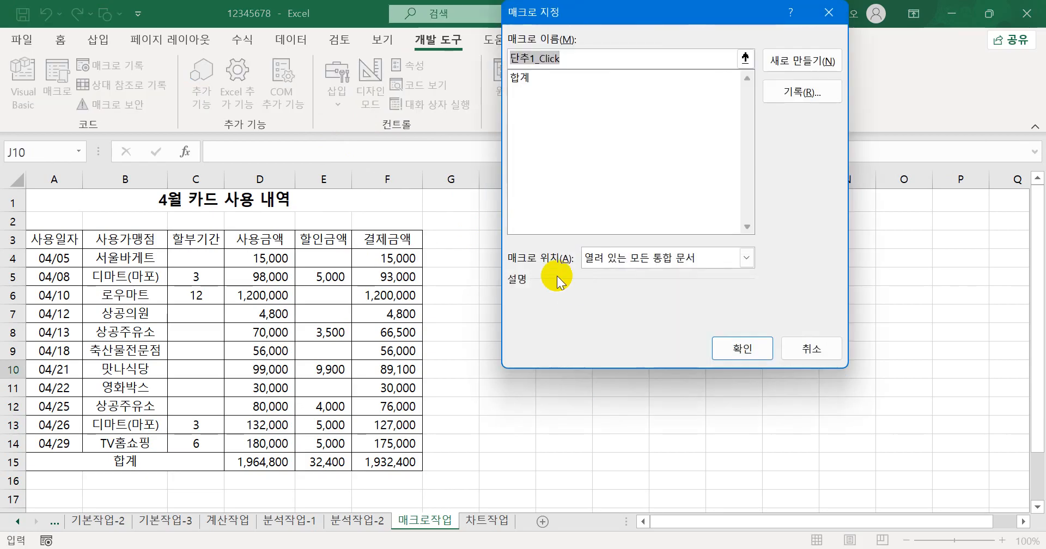
# Assign the 합계 macro to the new button and label the button 합계.
pyautogui.click(520, 79)
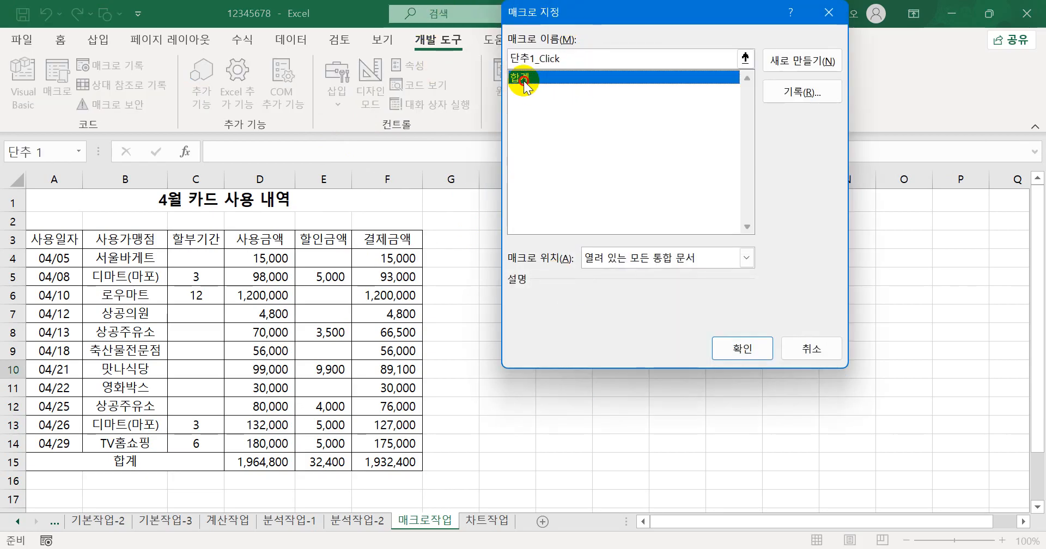
pyautogui.click(724, 354)
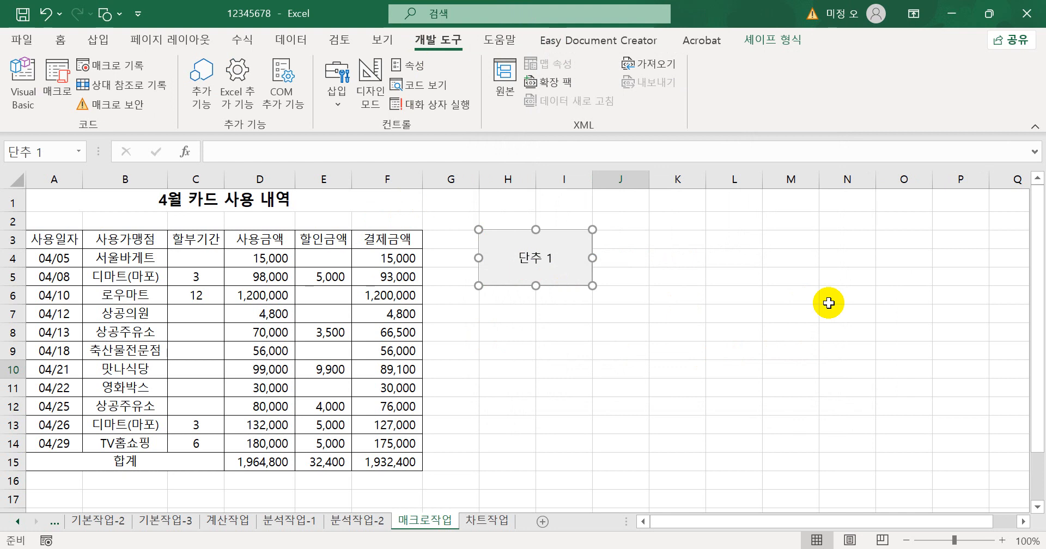
pyautogui.write('합ㄱ')
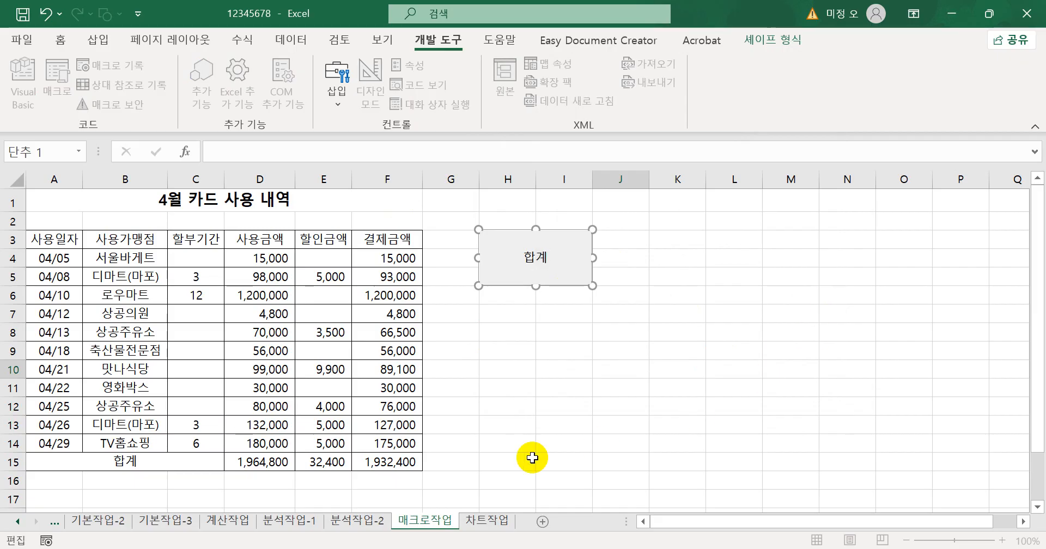
pyautogui.click(661, 274)
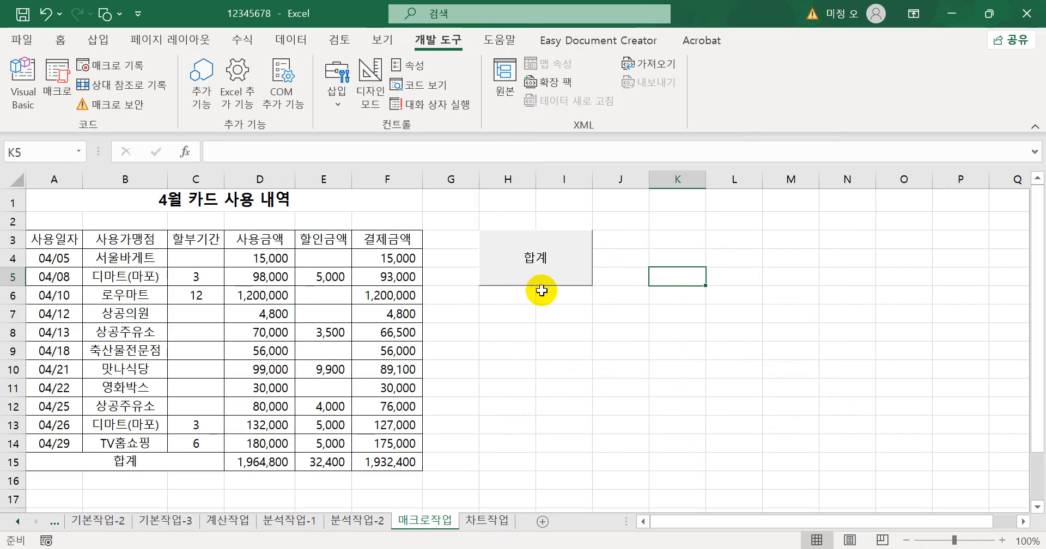
# Select the totals D15:F15 and test the 합계 button by running its macro.
pyautogui.click(260, 462)
pyautogui.moveTo(259, 462); pyautogui.dragTo(386, 461)
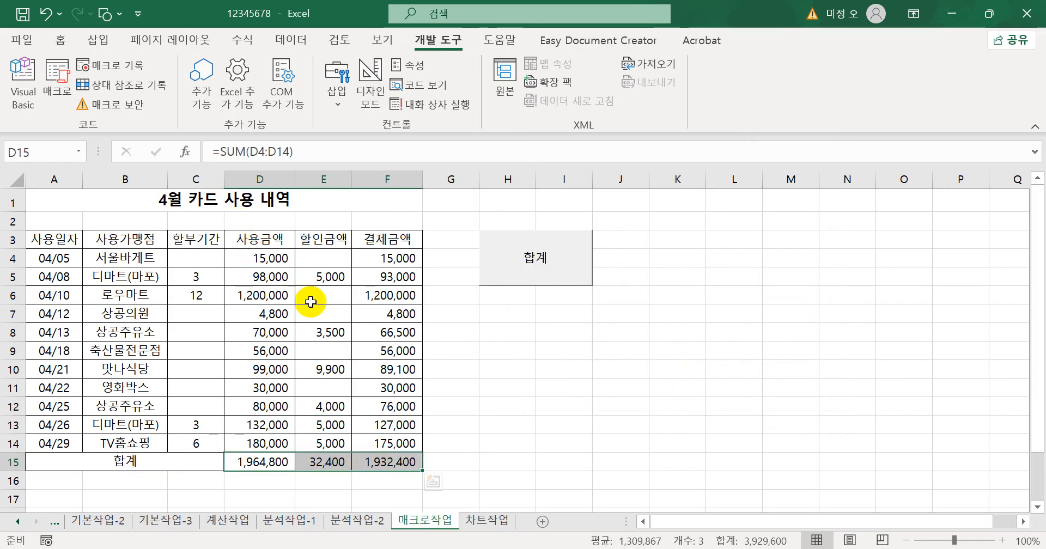
pyautogui.click(571, 245)
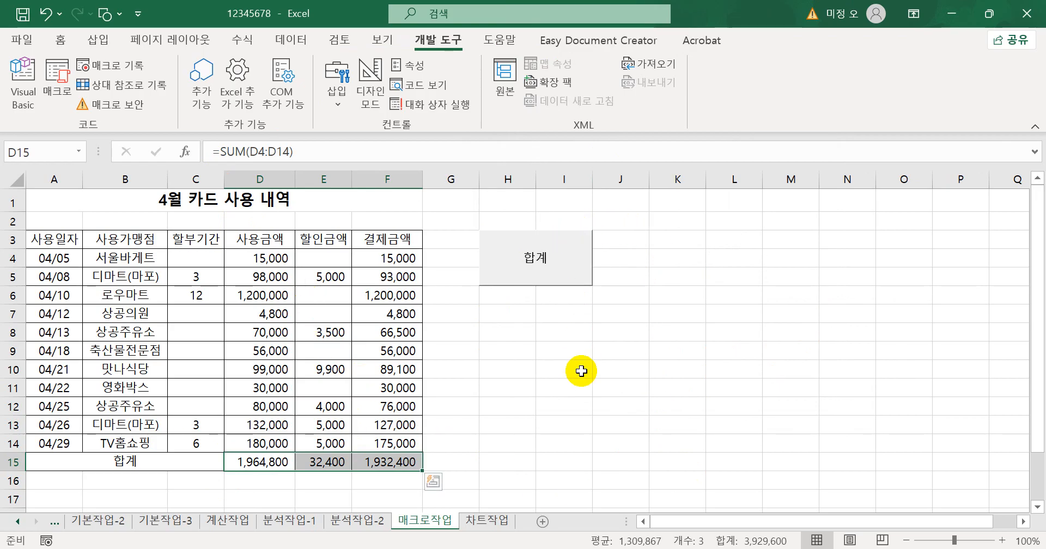
pyautogui.click(580, 371)
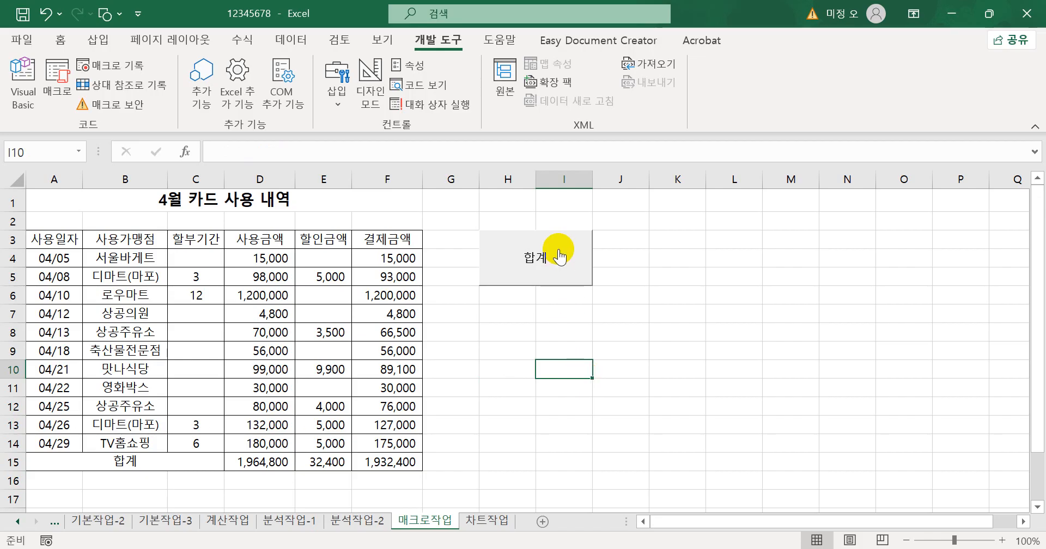
pyautogui.click(559, 251)
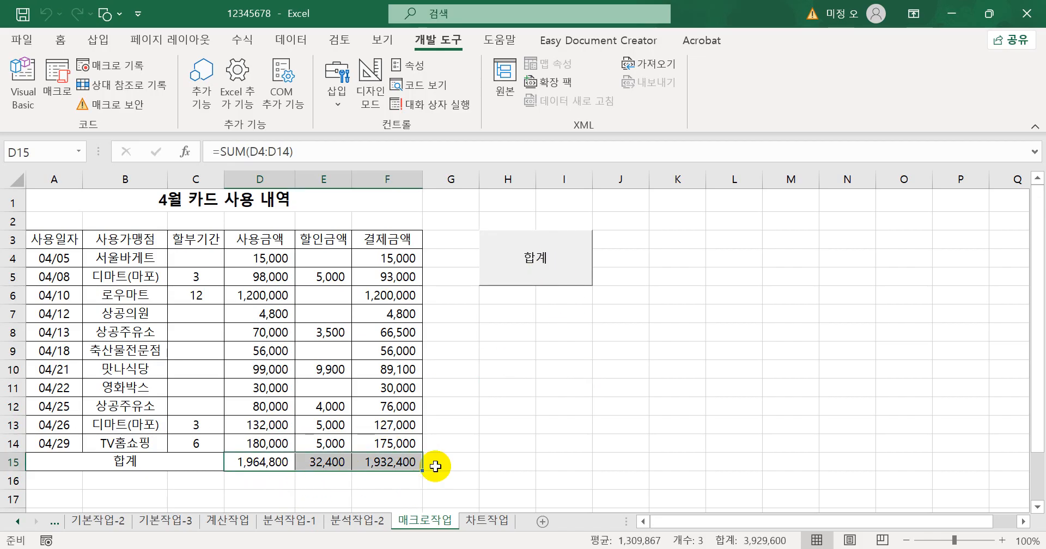
pyautogui.click(482, 459)
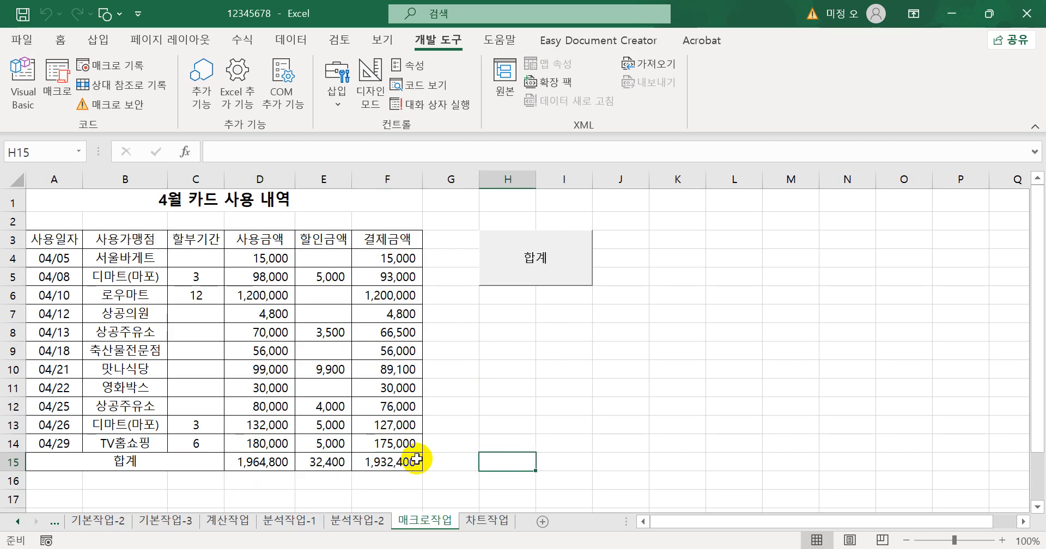
# Clear the totals in D15:F15 and run the 합계 button to check that its macro recalculates them.
pyautogui.moveTo(280, 461); pyautogui.dragTo(370, 462)
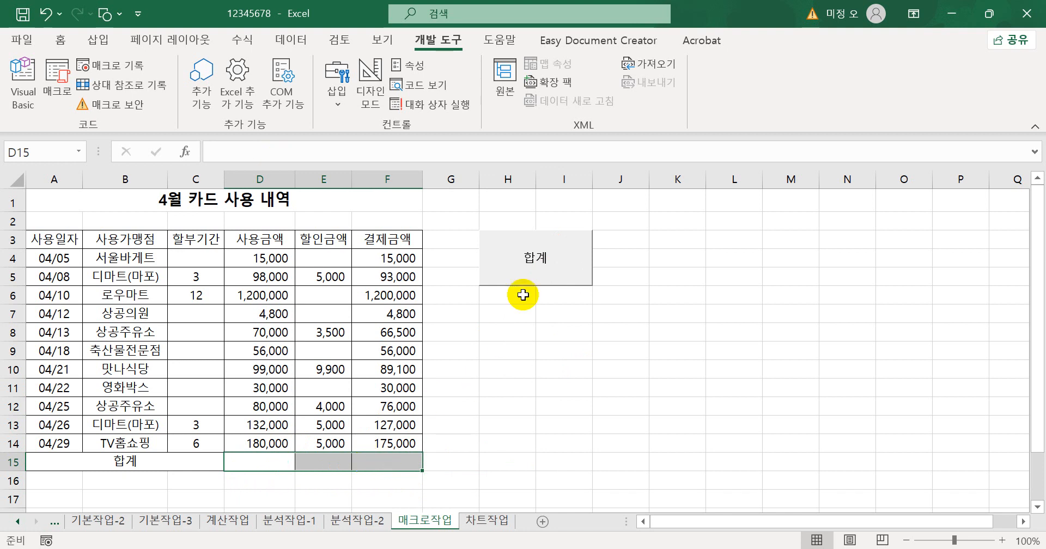
pyautogui.click(533, 259)
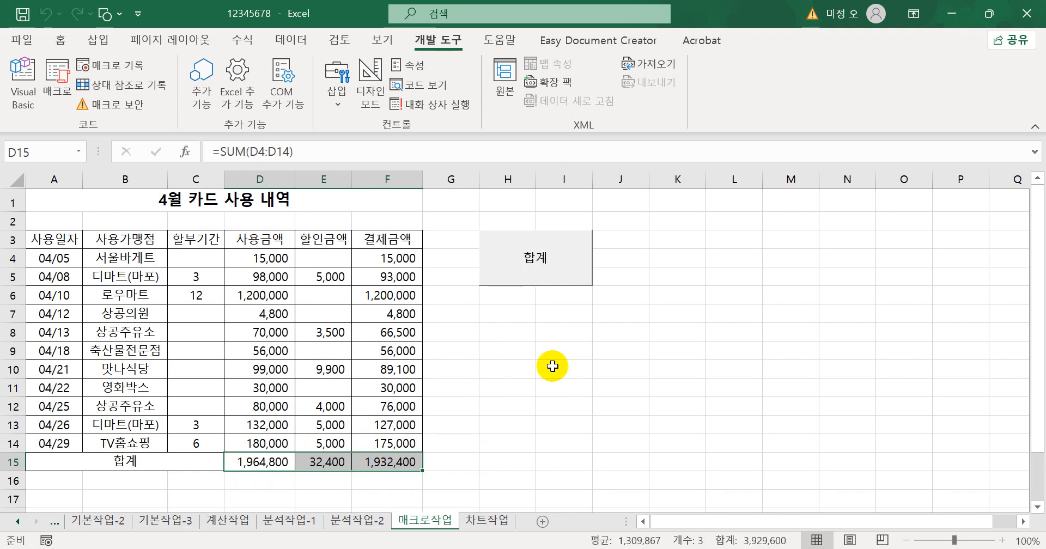
pyautogui.click(565, 419)
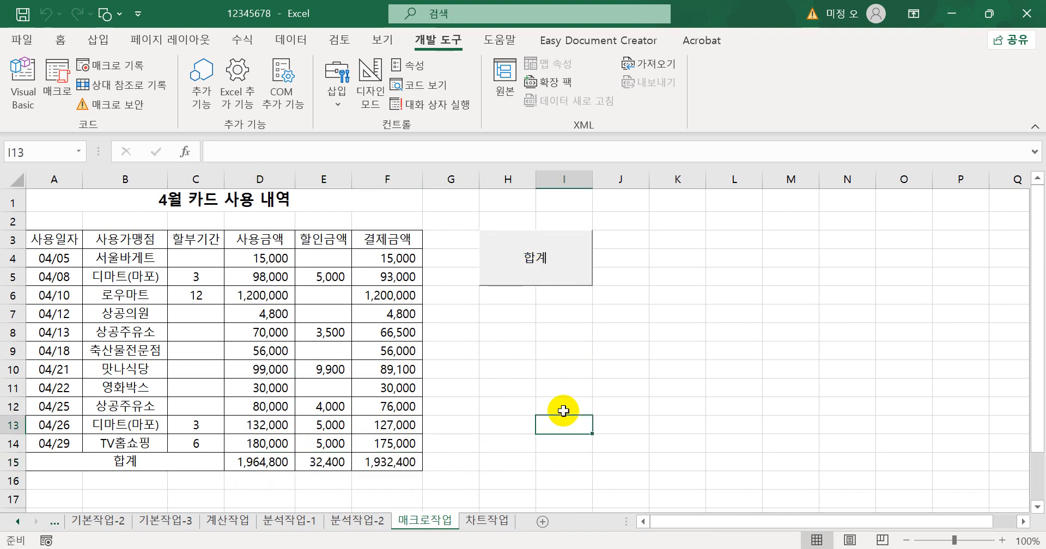
pyautogui.click(570, 252)
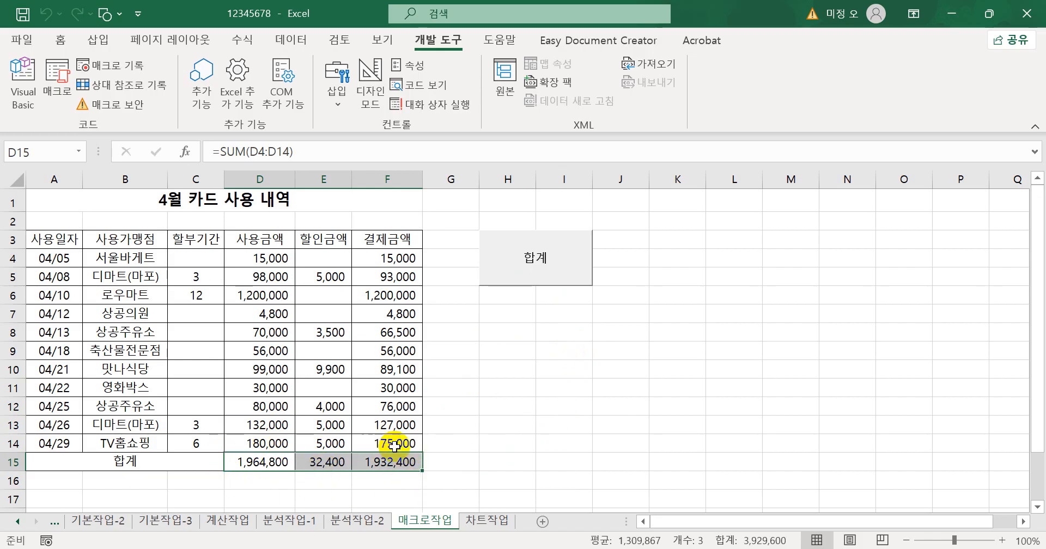
pyautogui.click(516, 452)
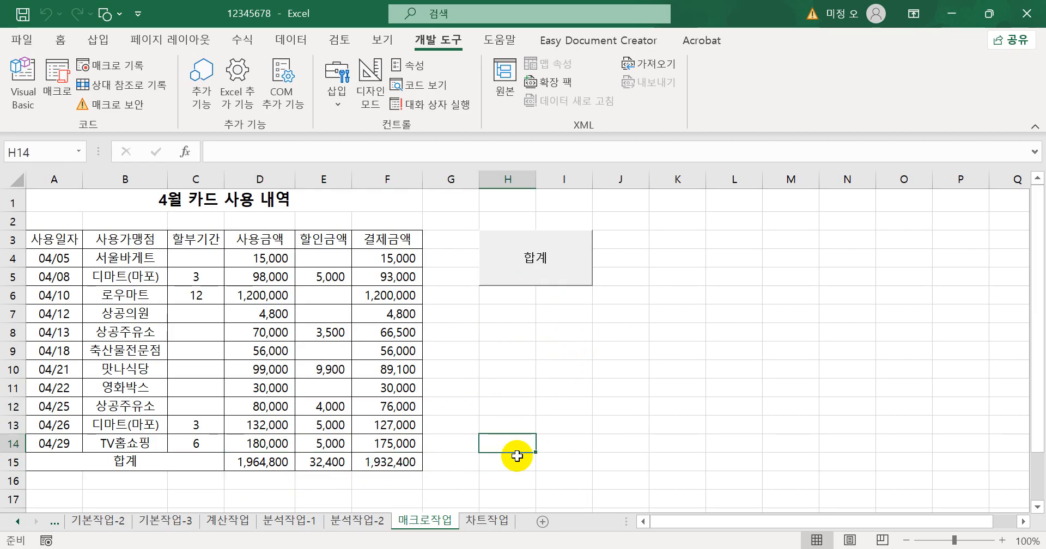
# Select empty cell K10 and start recording a macro named 서식 in the current workbook.
pyautogui.click(665, 376)
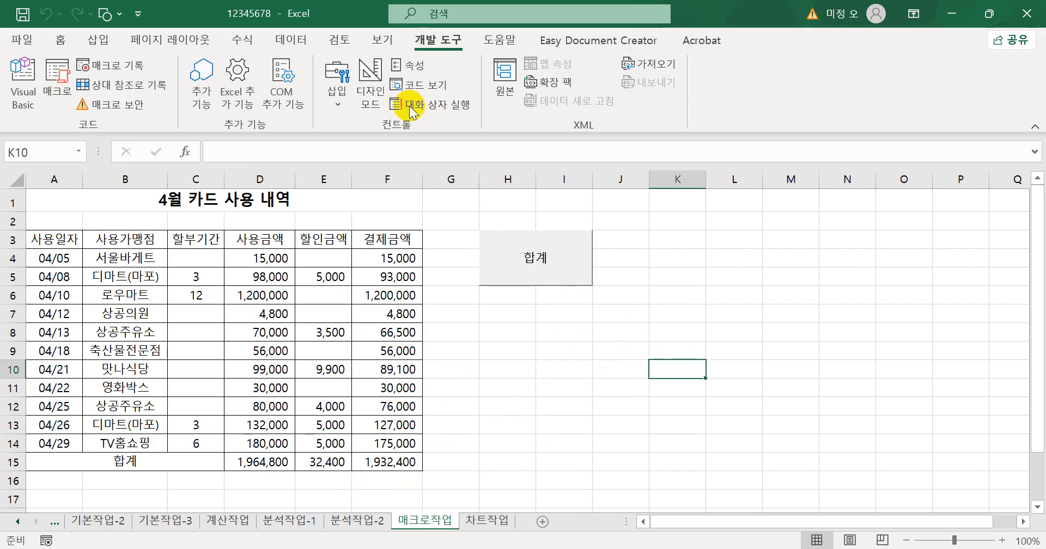
pyautogui.click(138, 67)
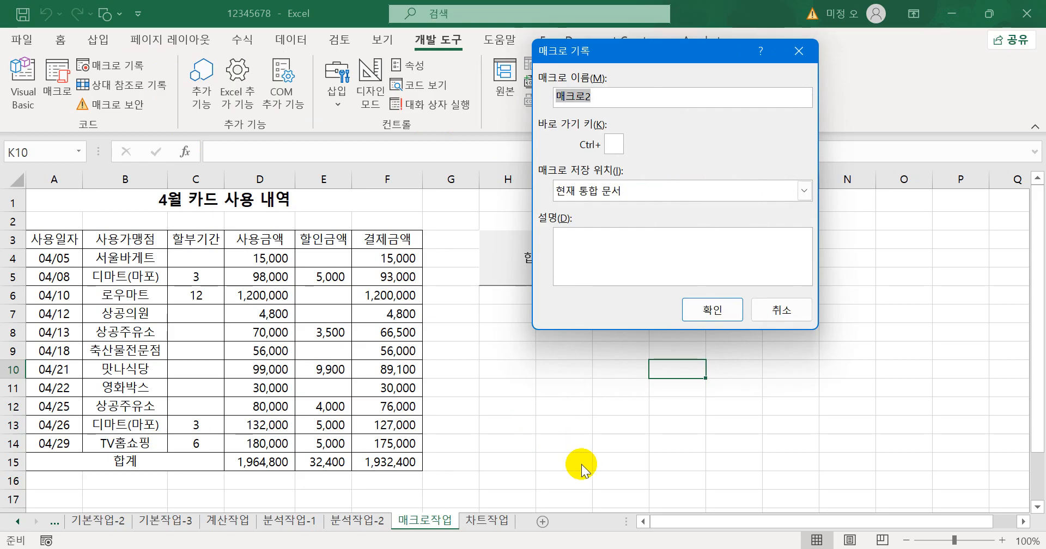
pyautogui.write('서식')
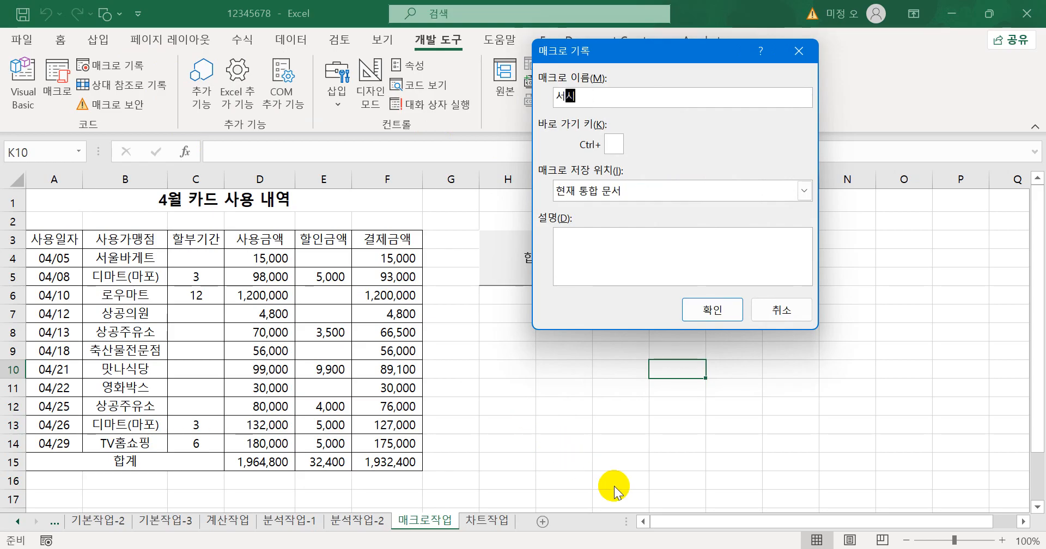
pyautogui.press('Return')
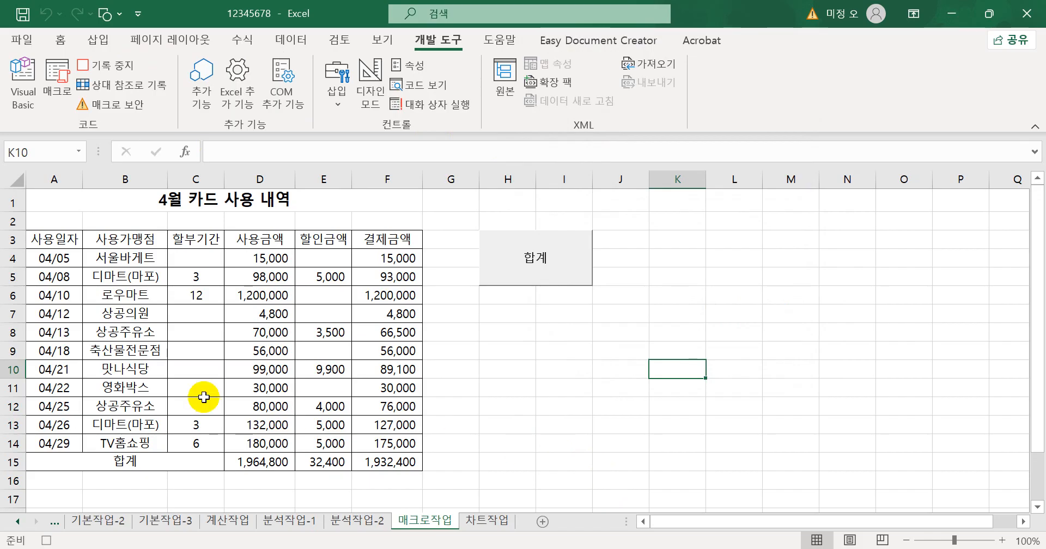
# Set the font color of the table header cells A3:F3 to standard red.
pyautogui.click(54, 240)
pyautogui.moveTo(54, 241); pyautogui.dragTo(413, 239)
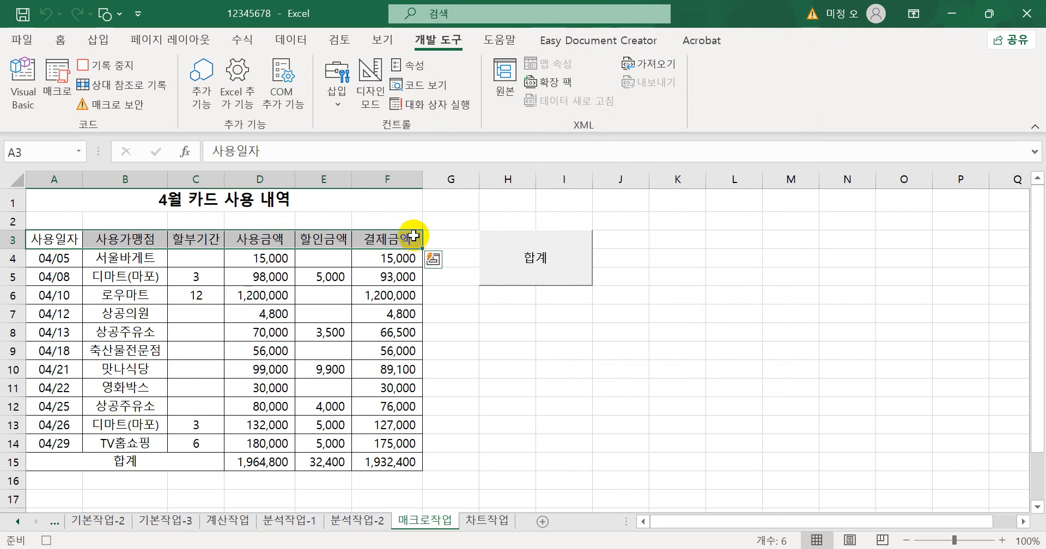
pyautogui.click(60, 40)
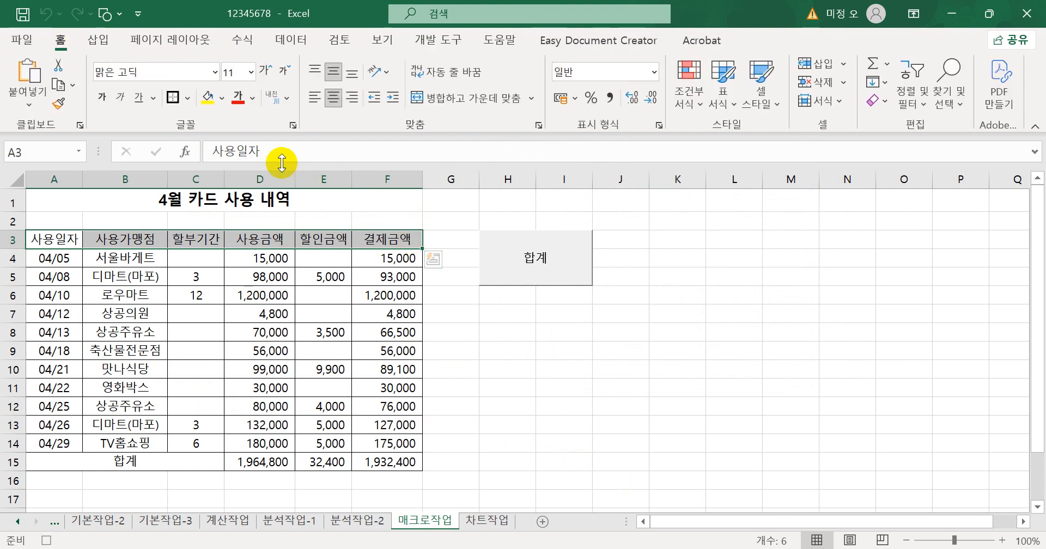
pyautogui.click(252, 99)
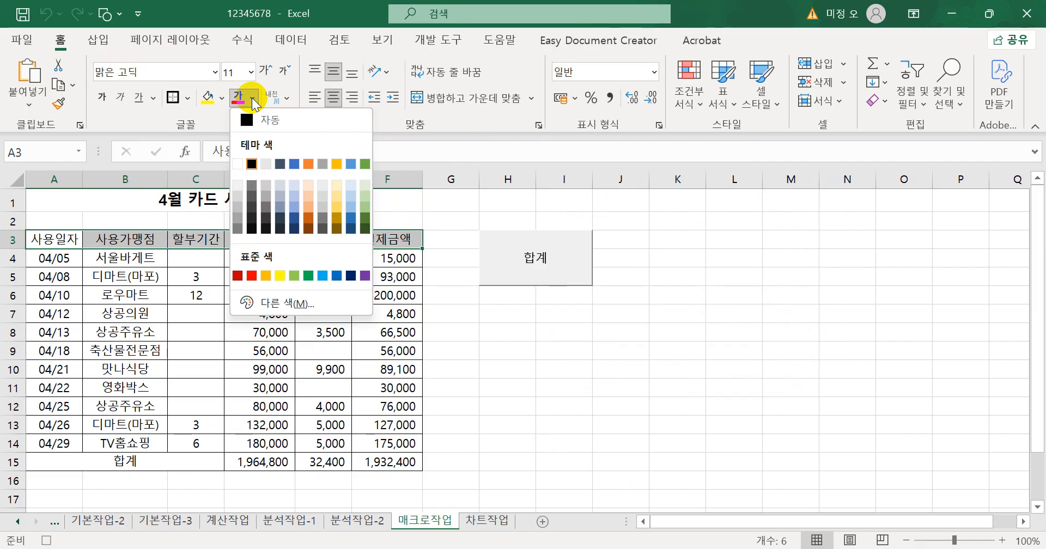
pyautogui.click(252, 276)
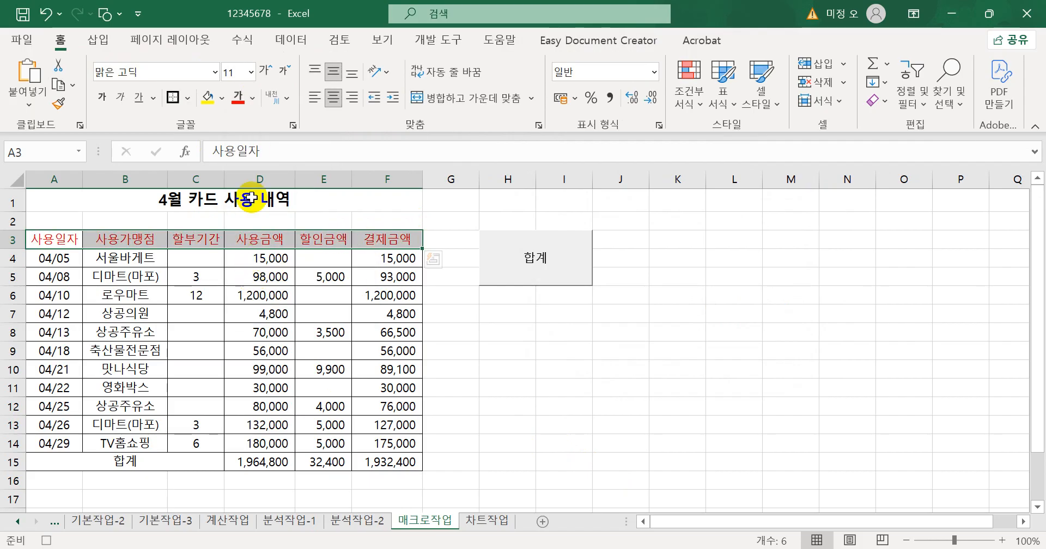
# Fill the header cells A3:F3 with standard blue and stop recording the 서식 macro.
pyautogui.click(222, 98)
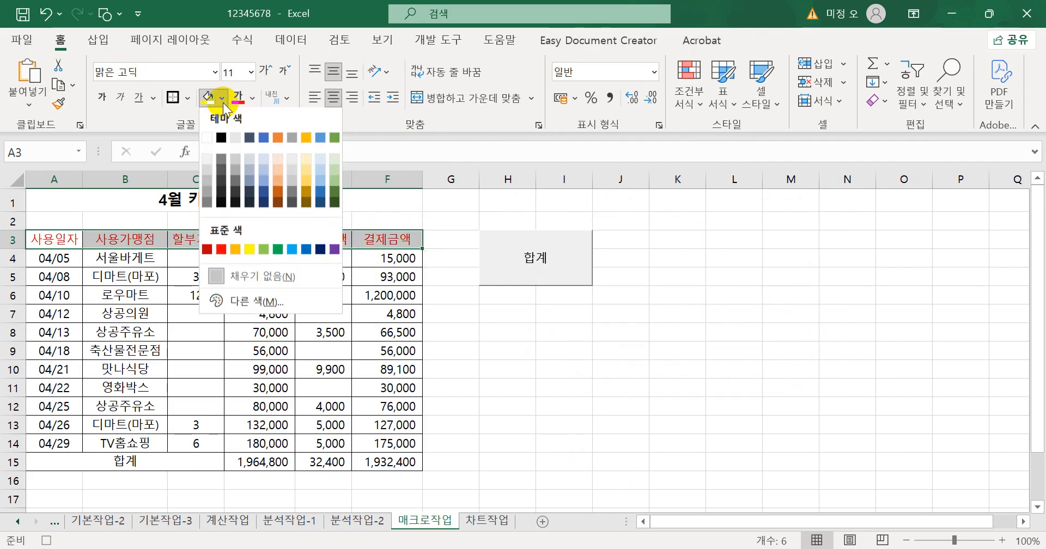
pyautogui.click(305, 251)
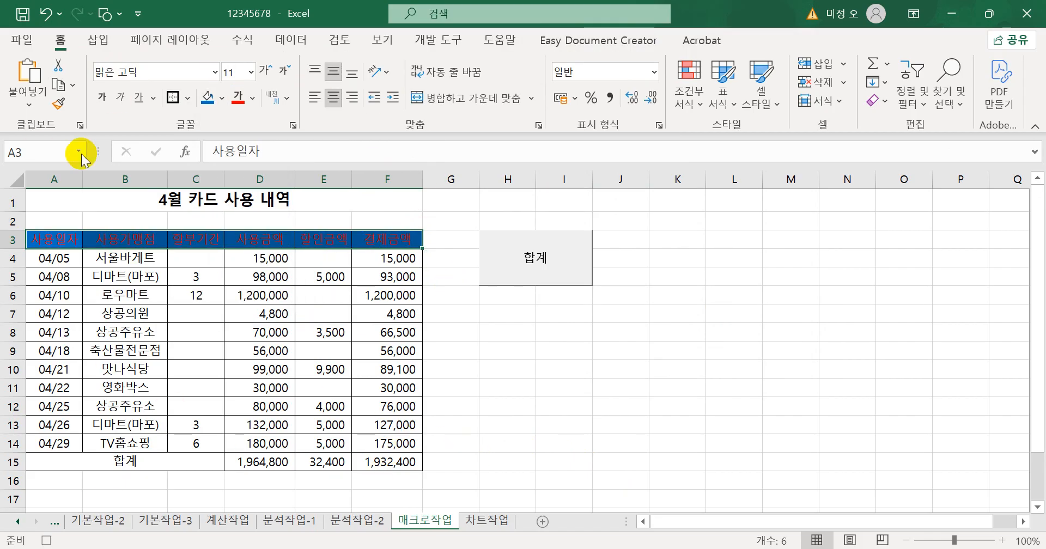
pyautogui.click(429, 41)
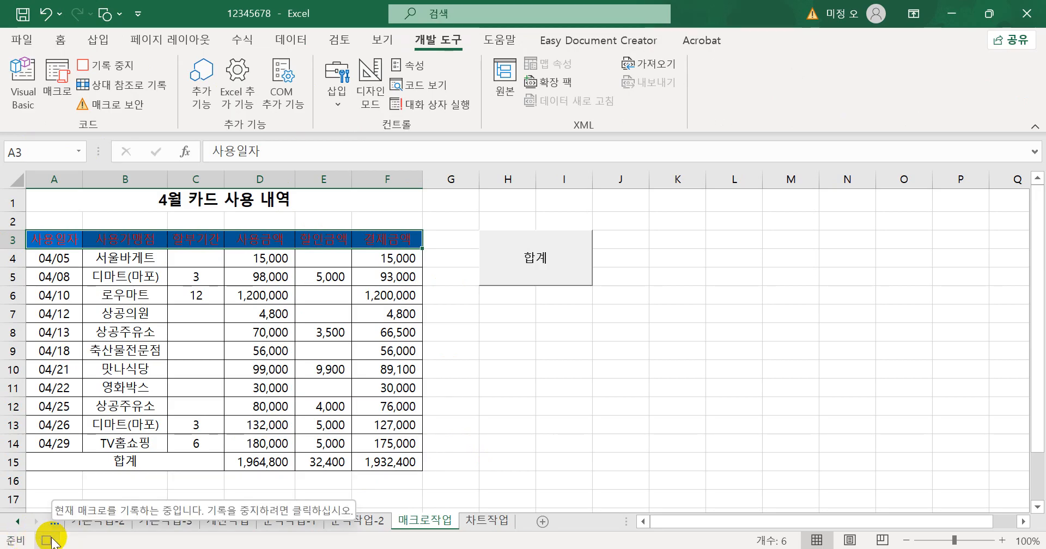
pyautogui.click(47, 541)
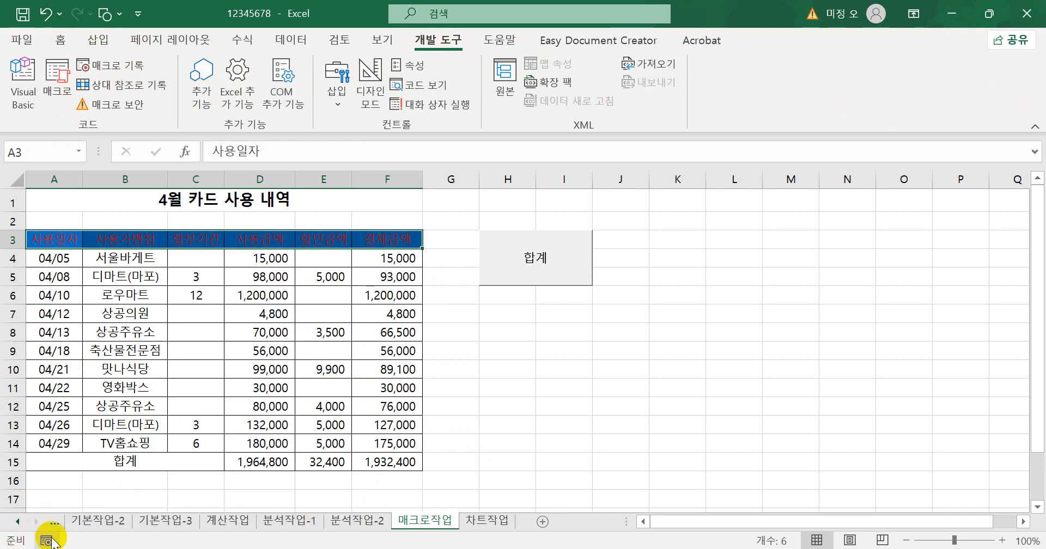
# Insert a bevel shape snapped to cells H7:I9 below the 합계 button, 1.8 cm high and 3.67 cm wide.
pyautogui.click(96, 39)
pyautogui.click(159, 96)
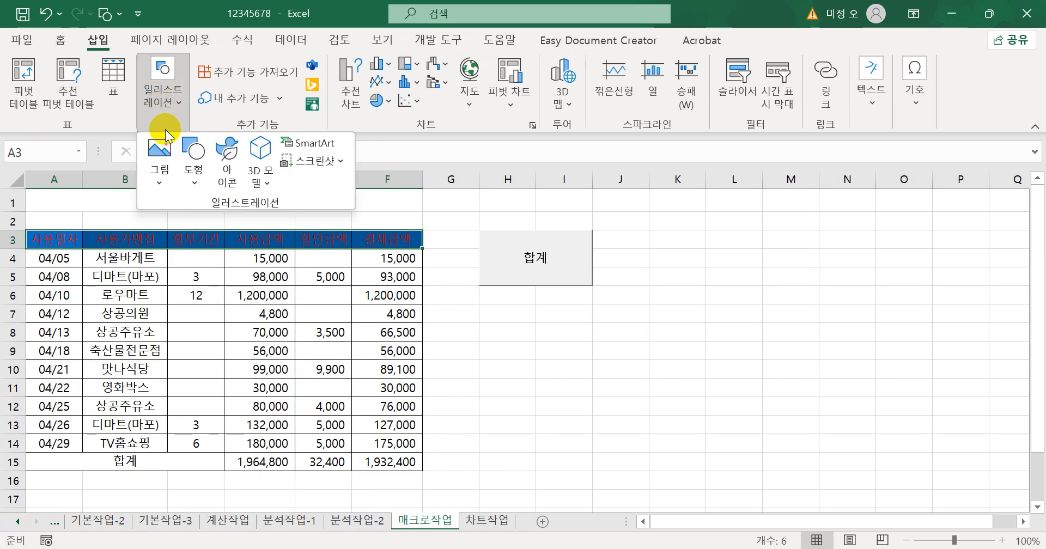
pyautogui.click(191, 174)
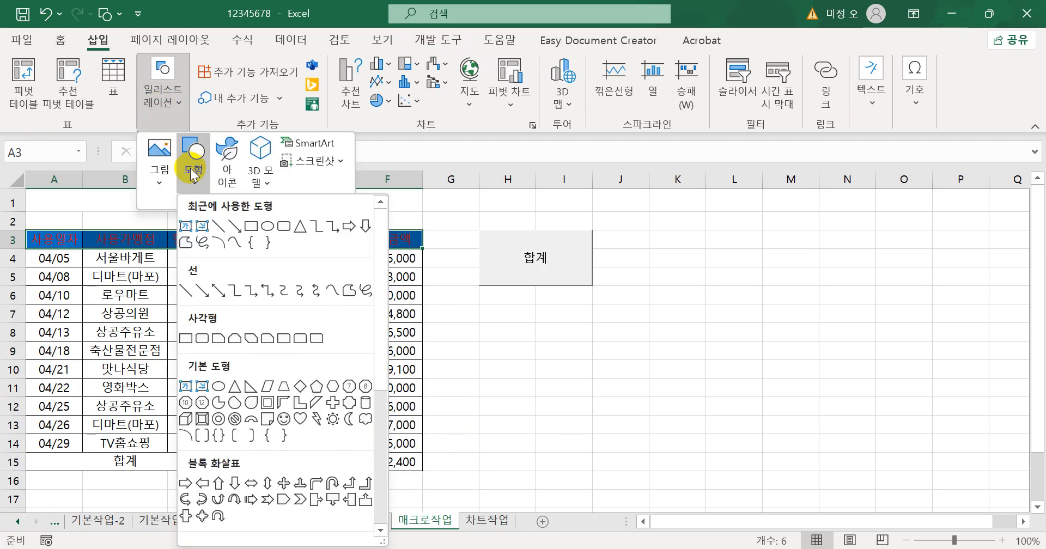
pyautogui.click(204, 419)
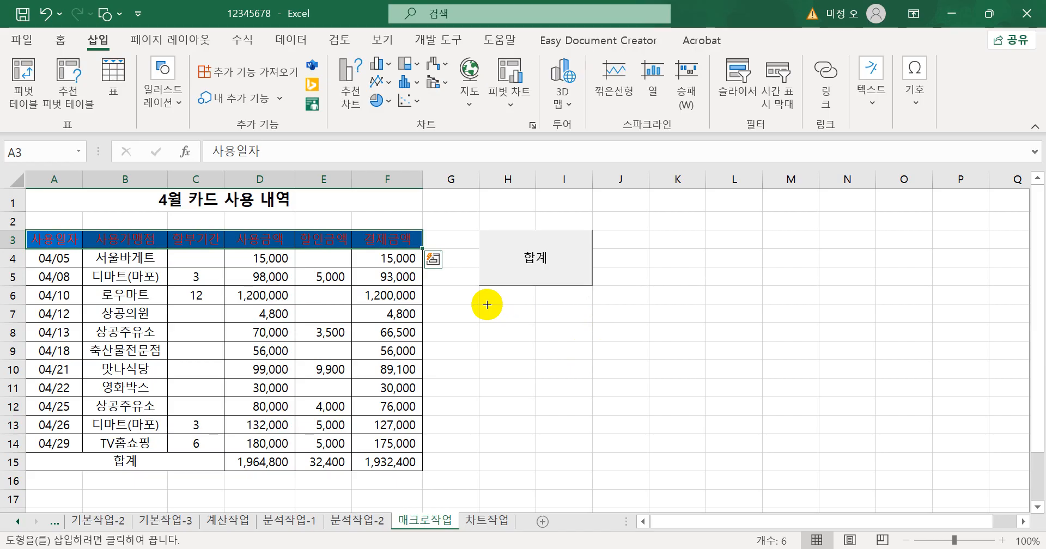
pyautogui.moveTo(487, 304); pyautogui.dragTo(573, 358)
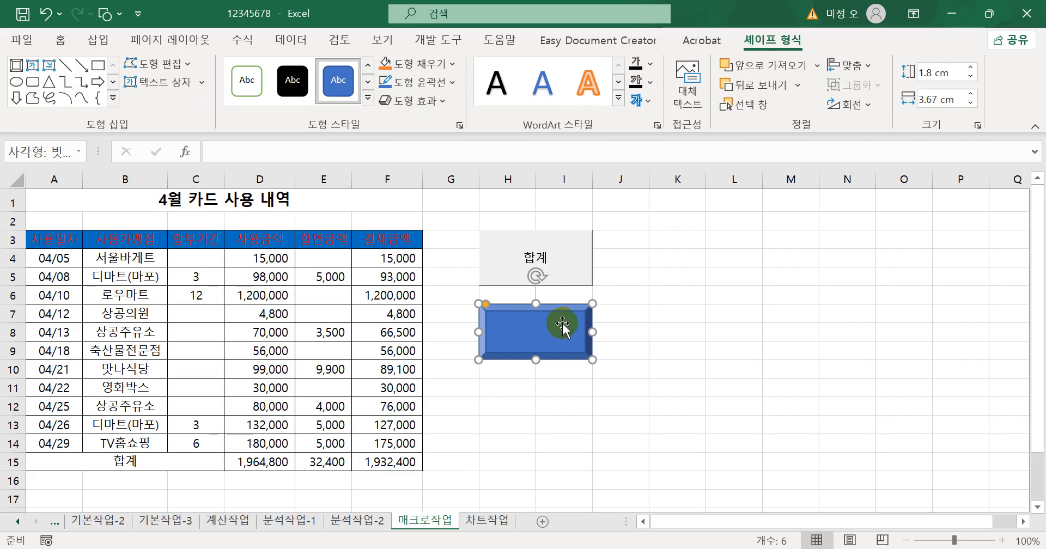
# Assign the 서식 macro to the bevel shape and label the shape 서식.
pyautogui.rightClick(529, 339)
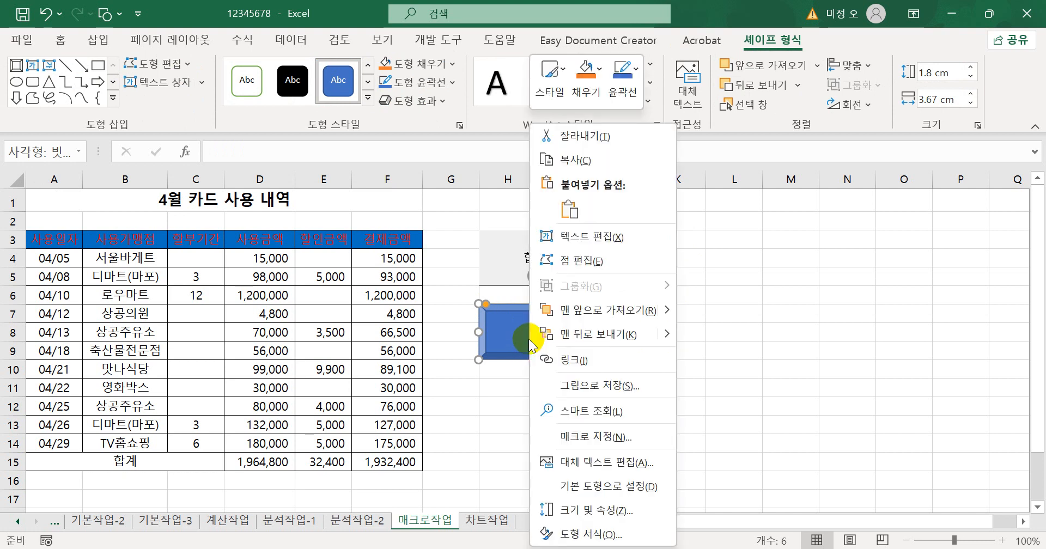
pyautogui.click(591, 444)
pyautogui.click(435, 252)
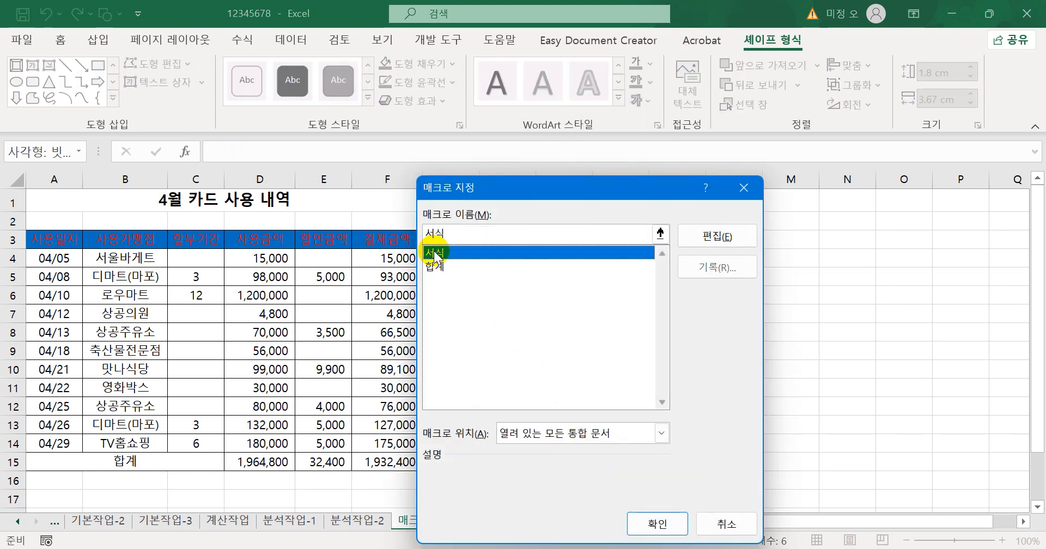
pyautogui.click(659, 524)
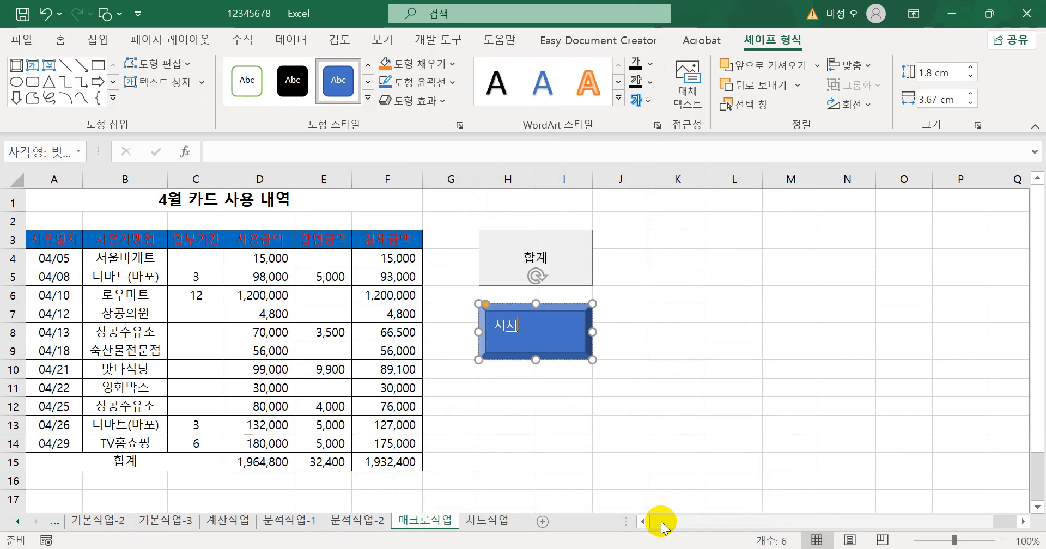
pyautogui.click(790, 365)
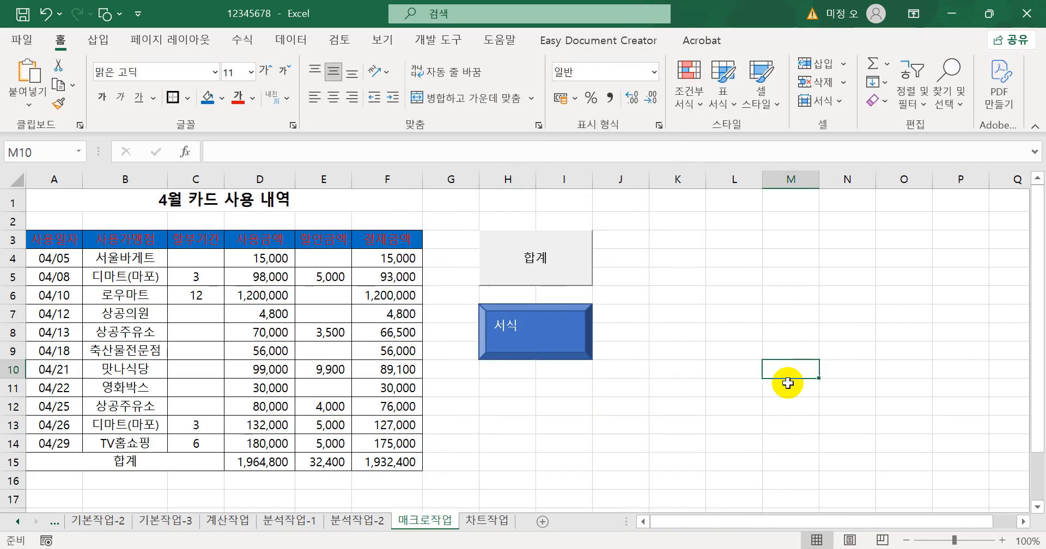
# Test the macros by running the 합계 button and the 서식 shape, and finish on an empty cell.
pyautogui.click(559, 265)
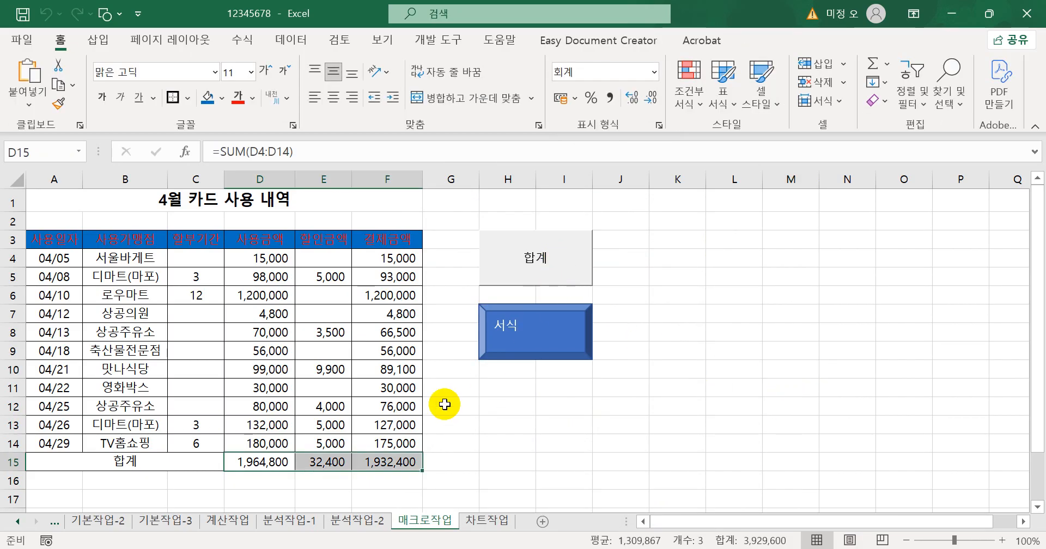
pyautogui.click(537, 341)
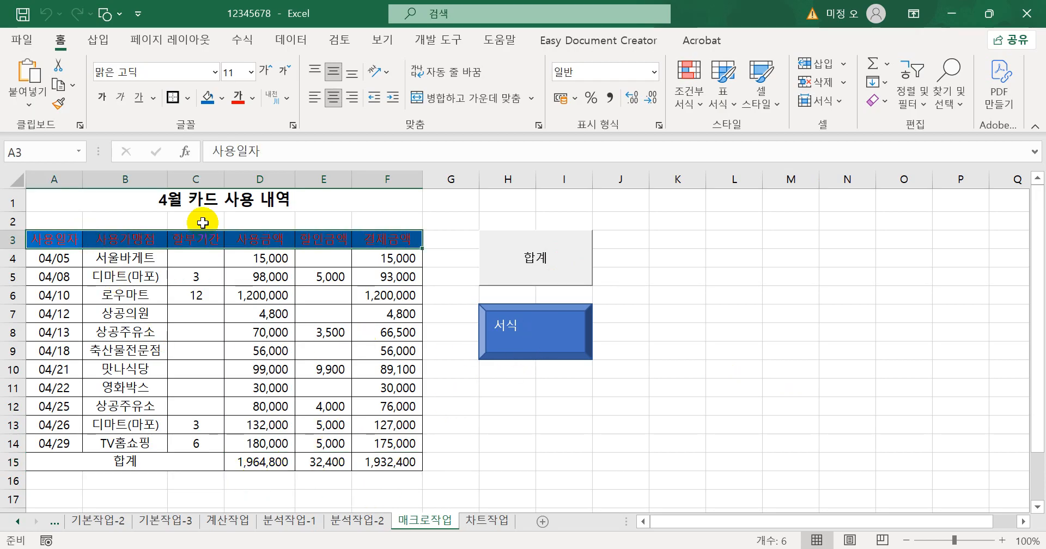
pyautogui.click(548, 437)
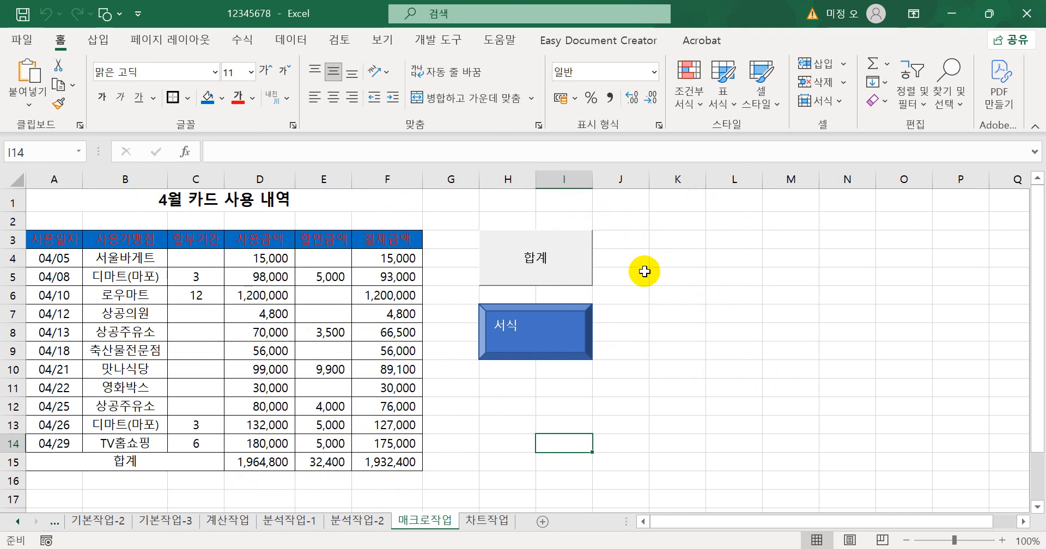
# Open the 차트작업 sheet and examine the column chart below the export table.
pyautogui.click(490, 521)
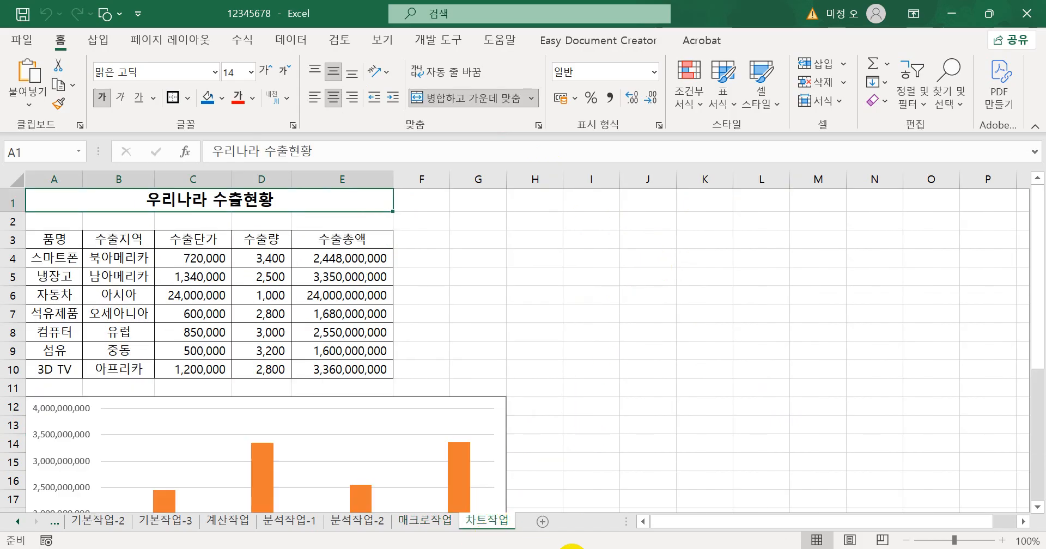
pyautogui.click(615, 548)
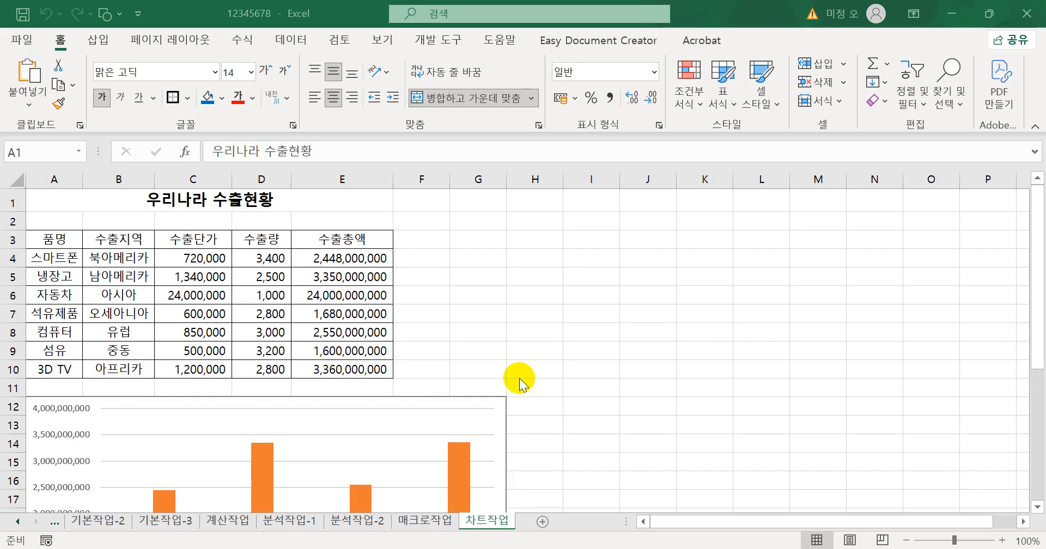
pyautogui.scroll(-5, 520, 382)
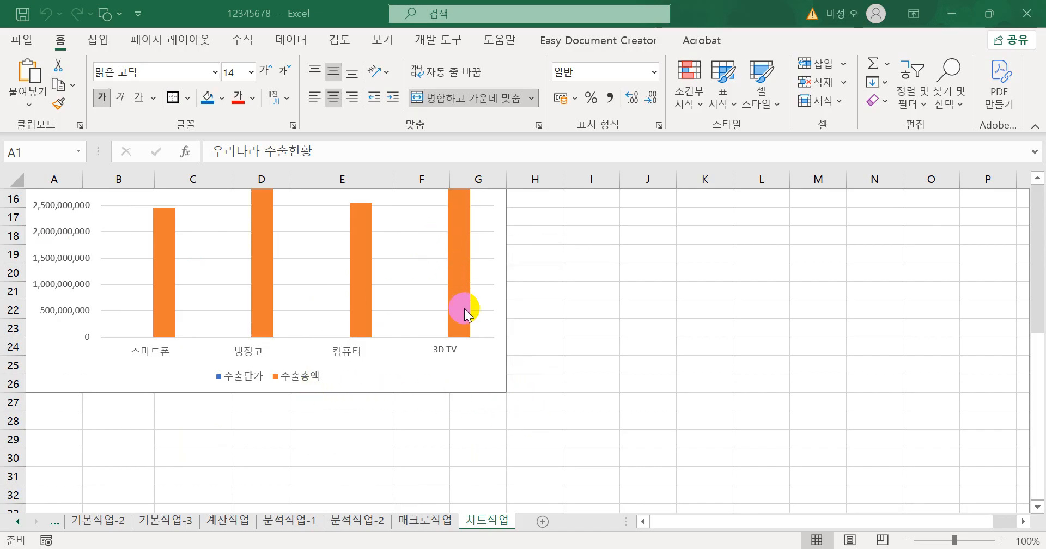
pyautogui.scroll(1, 465, 316)
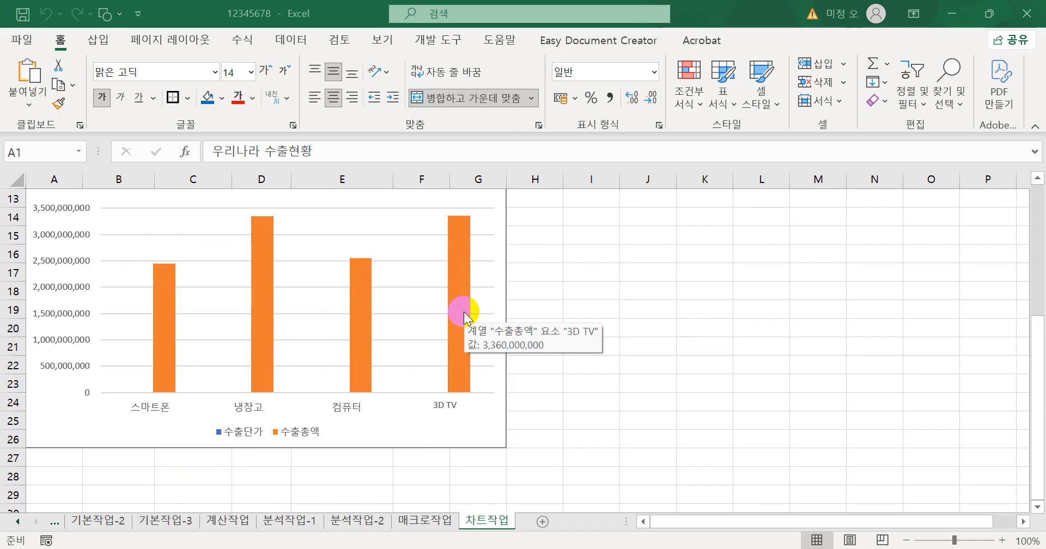
pyautogui.moveTo(352, 335)
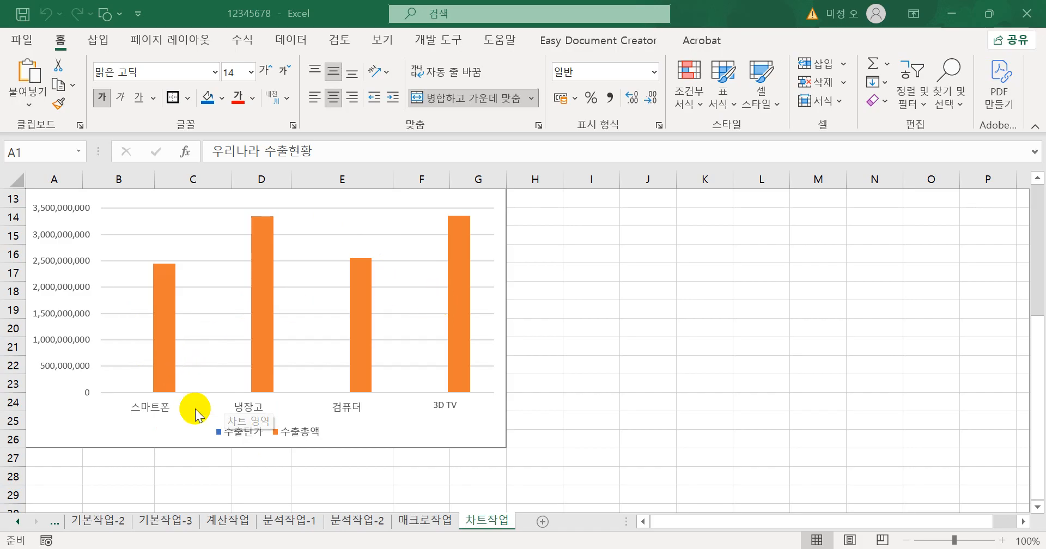
pyautogui.click(465, 256)
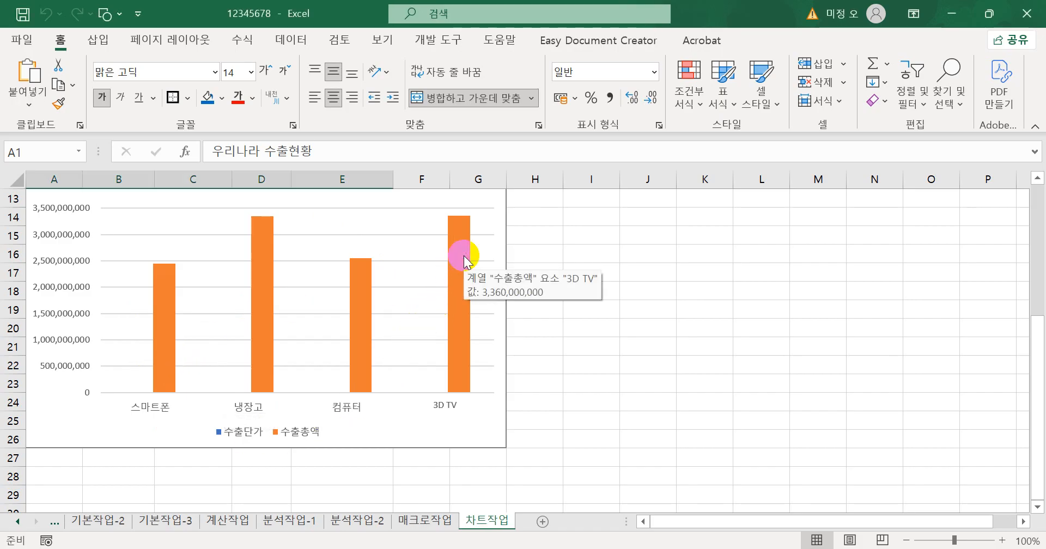
pyautogui.click(464, 260)
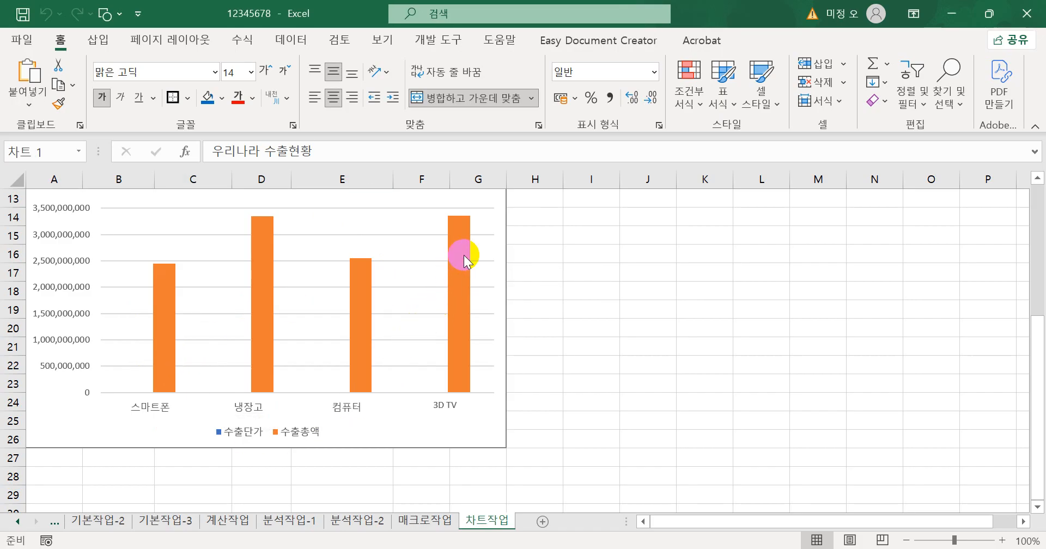
pyautogui.click(463, 255)
pyautogui.rightClick(464, 255)
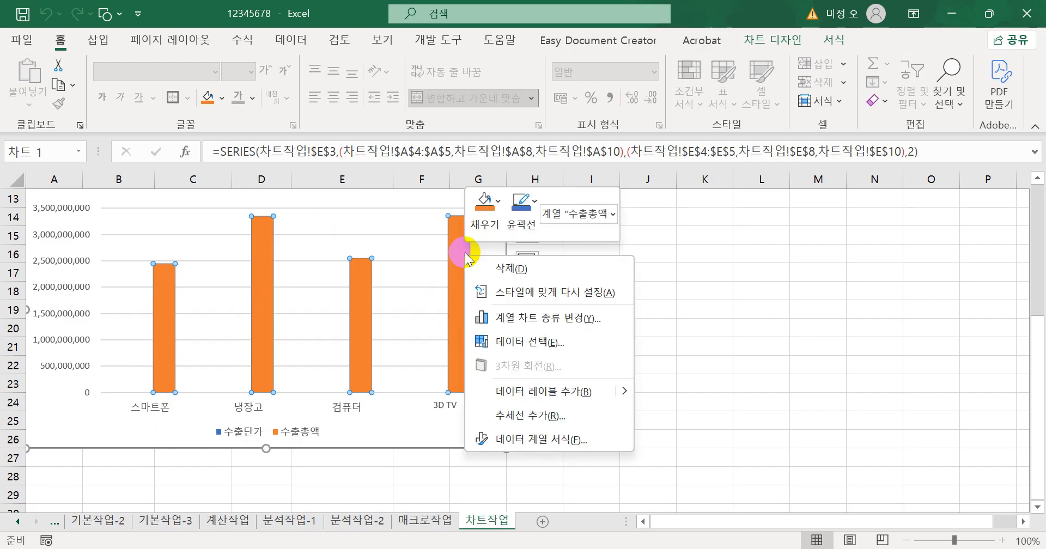
pyautogui.click(522, 326)
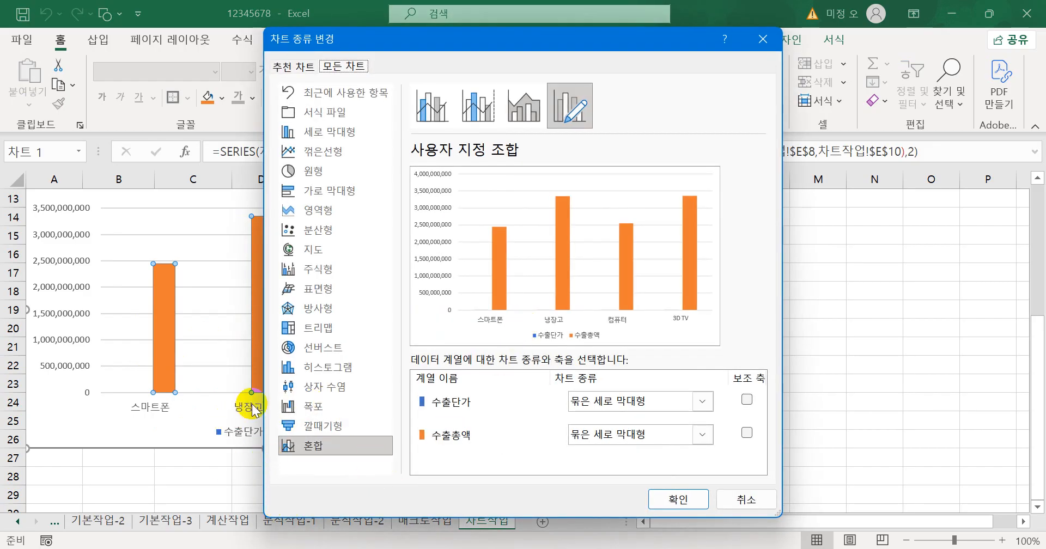
pyautogui.click(751, 503)
pyautogui.scroll(2, 444, 388)
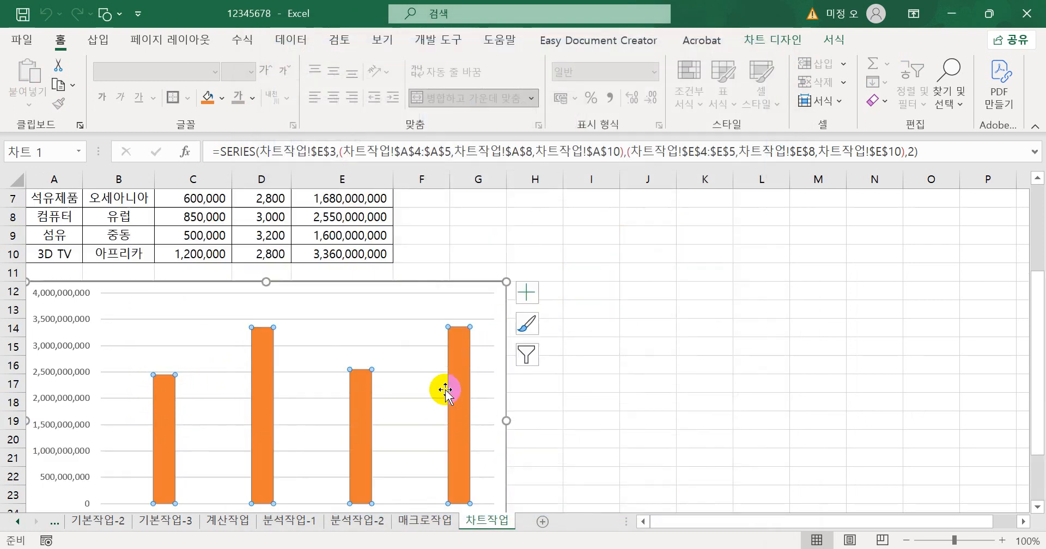
pyautogui.click(492, 305)
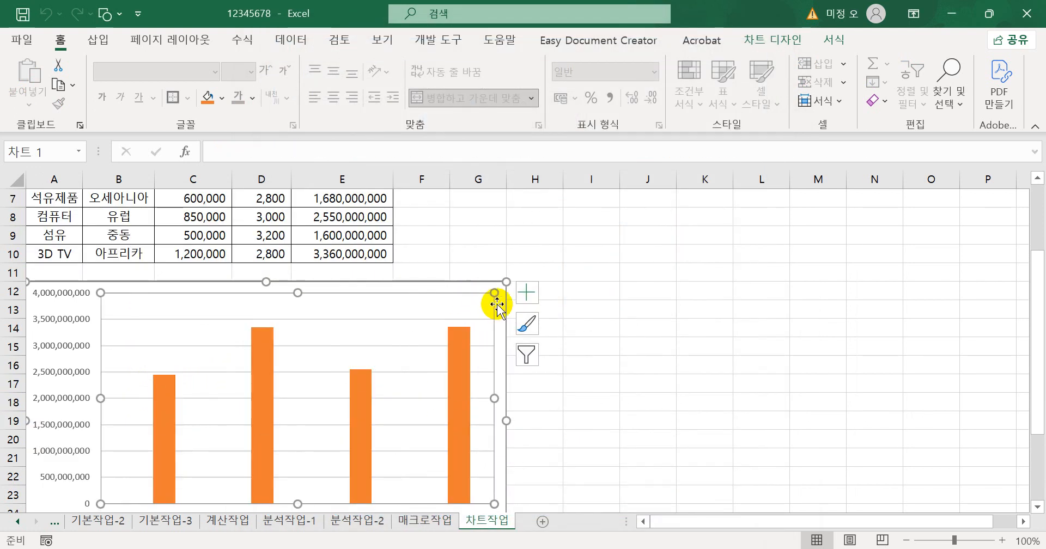
pyautogui.rightClick(498, 303)
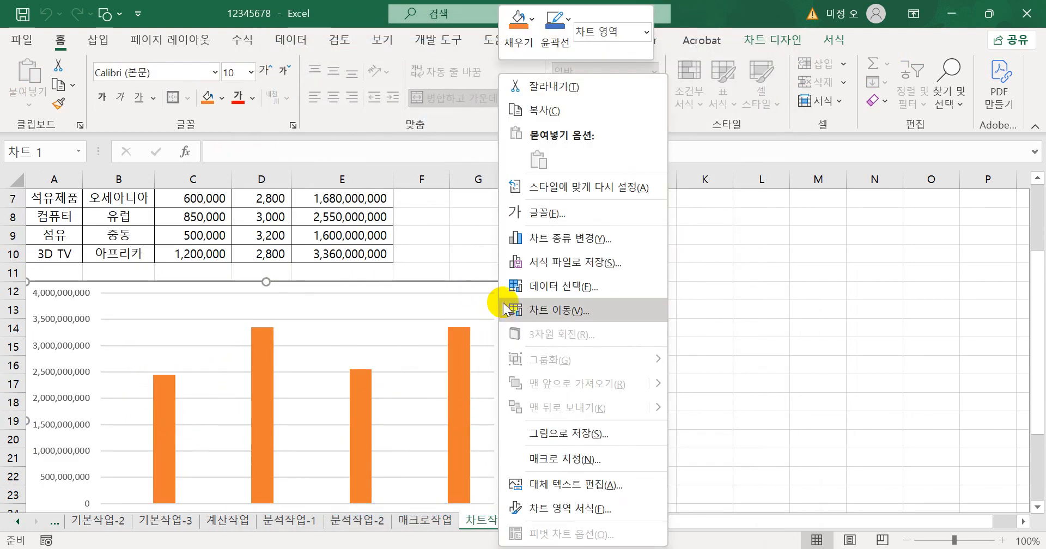
pyautogui.click(556, 252)
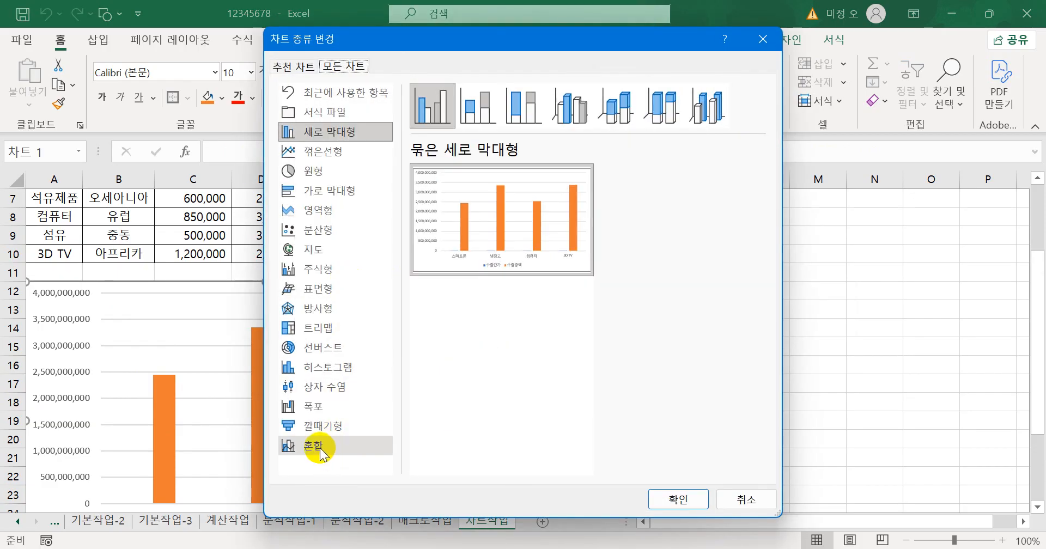
pyautogui.click(741, 503)
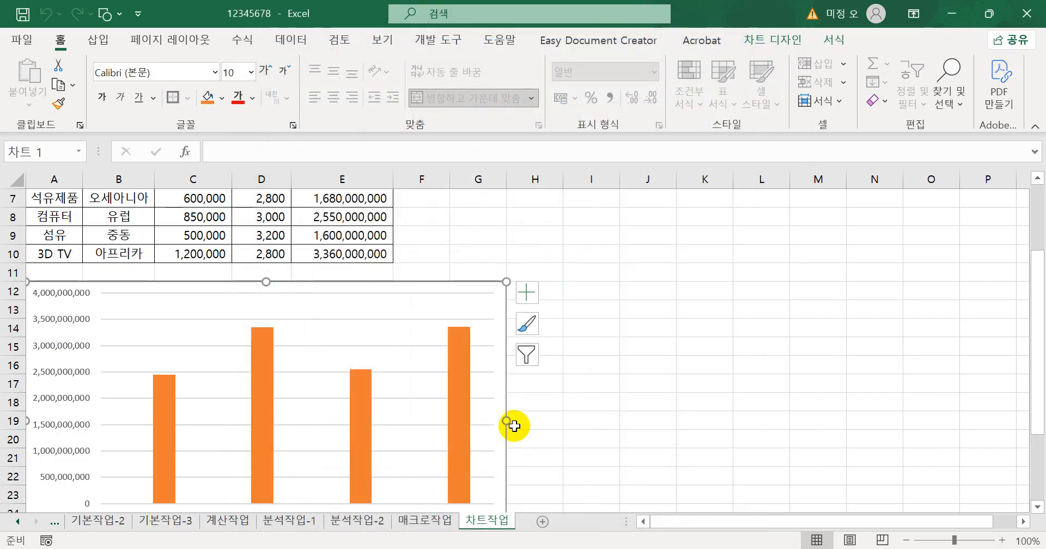
# Change the 수출총액 series to a line with markers (표식이 있는 꺾은선형) and plot it on the secondary axis.
pyautogui.scroll(-1, 511, 423)
pyautogui.click(459, 308)
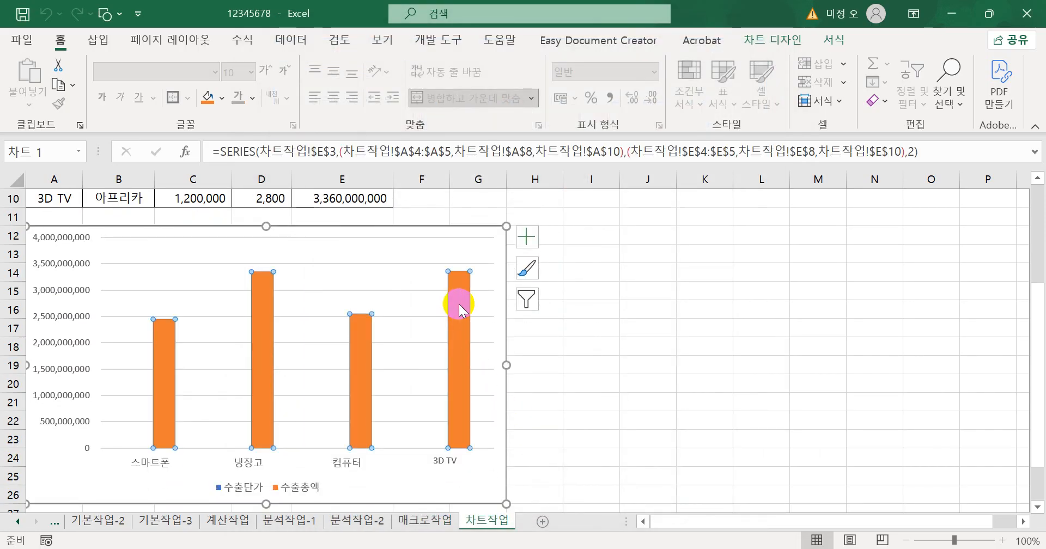
pyautogui.rightClick(460, 307)
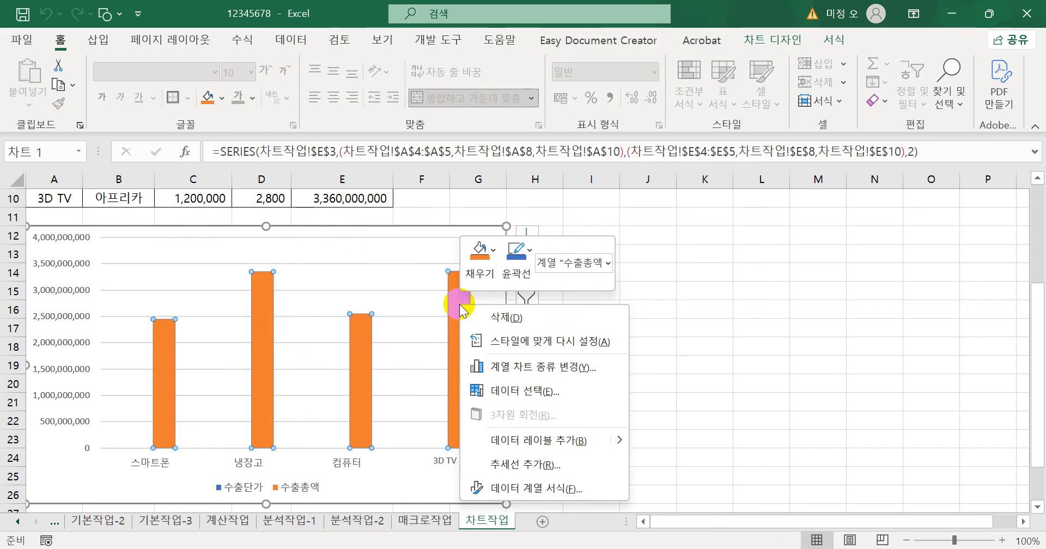
pyautogui.click(525, 370)
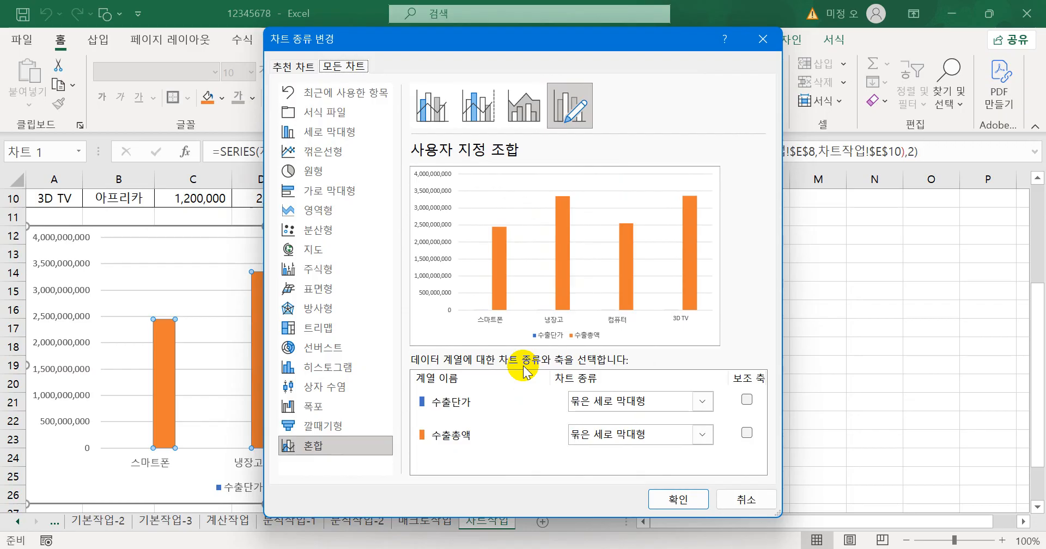
pyautogui.click(701, 436)
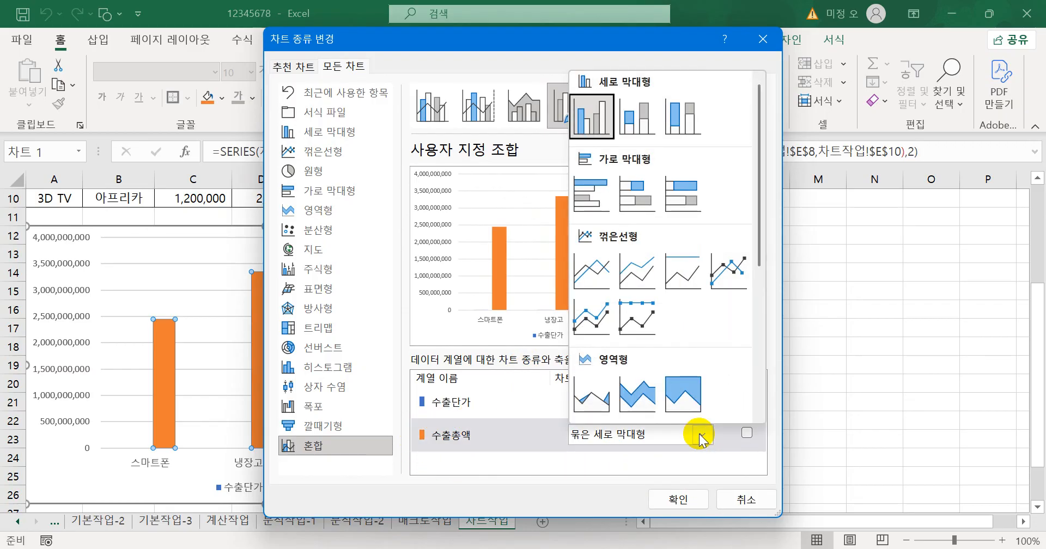
pyautogui.click(725, 279)
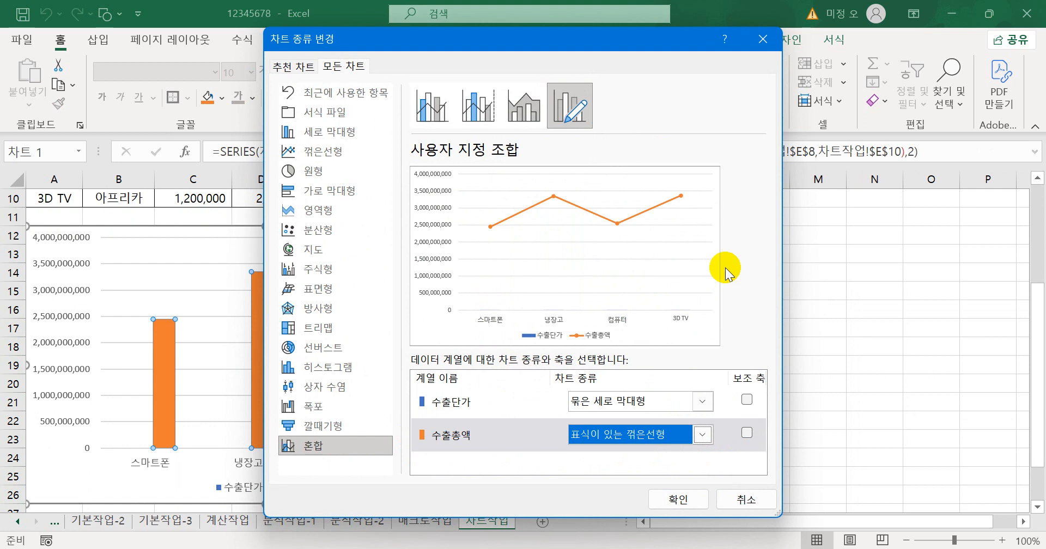
pyautogui.click(747, 433)
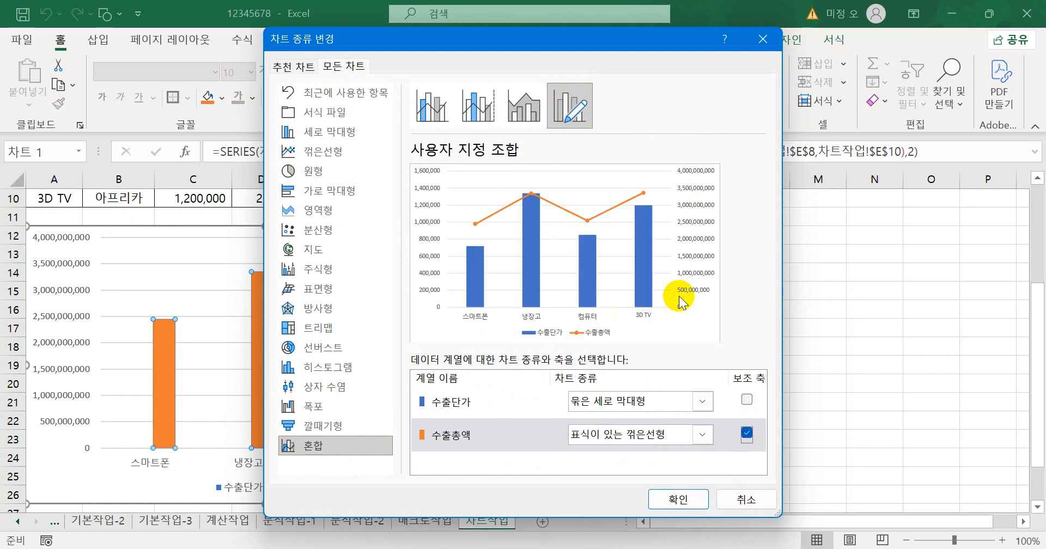
pyautogui.click(673, 499)
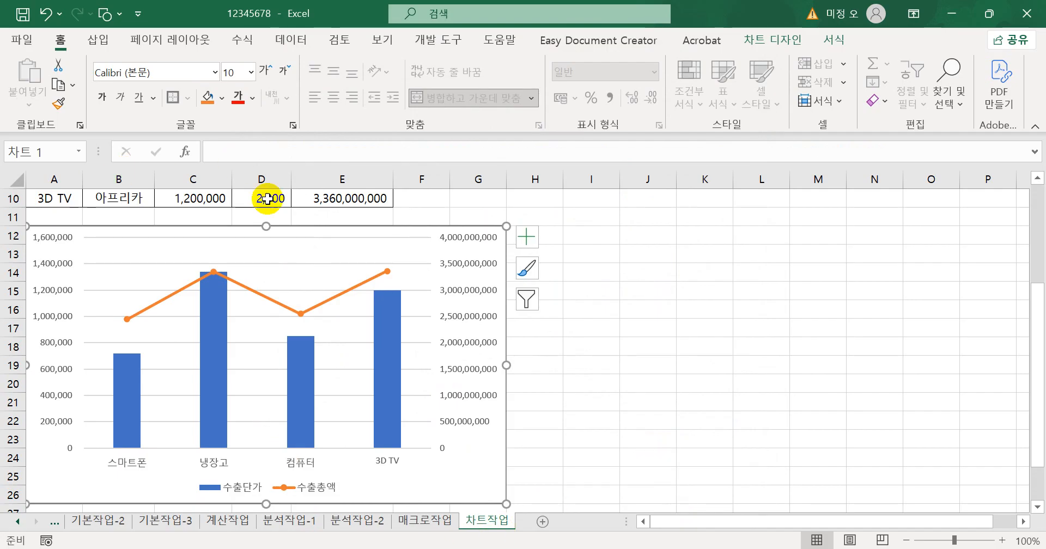
# Add a chart title above the plot area of the combo chart.
pyautogui.click(526, 237)
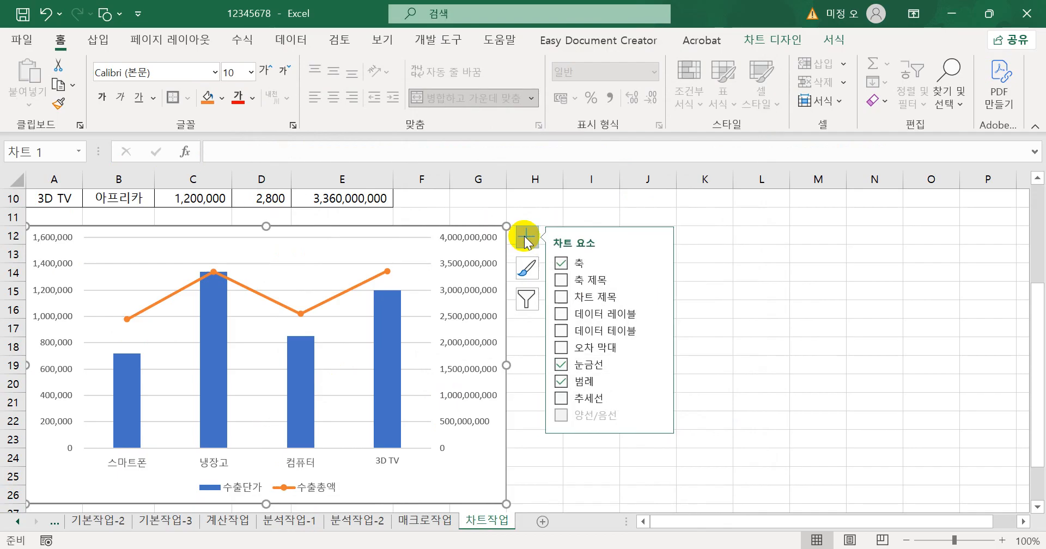
pyautogui.click(591, 300)
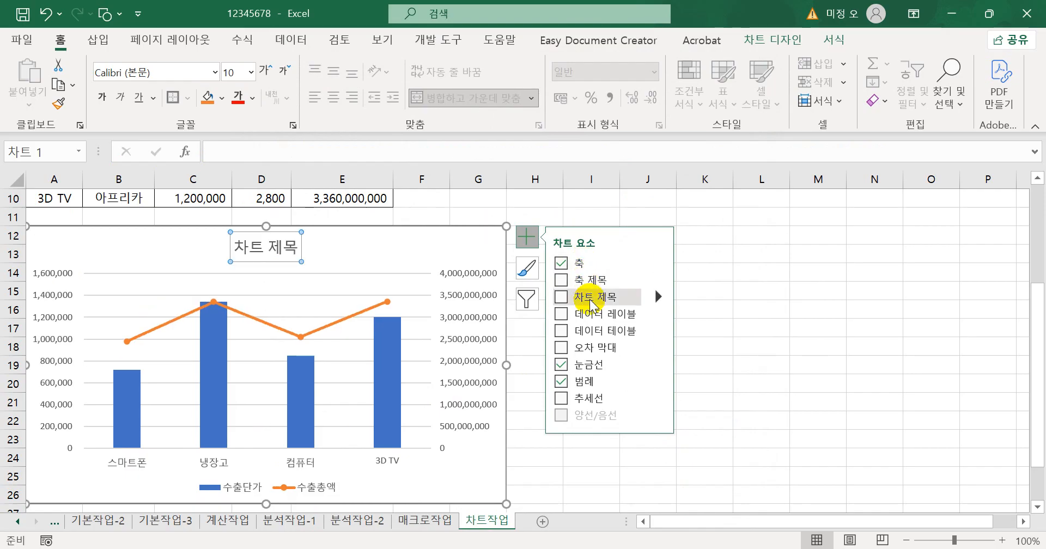
pyautogui.click(655, 294)
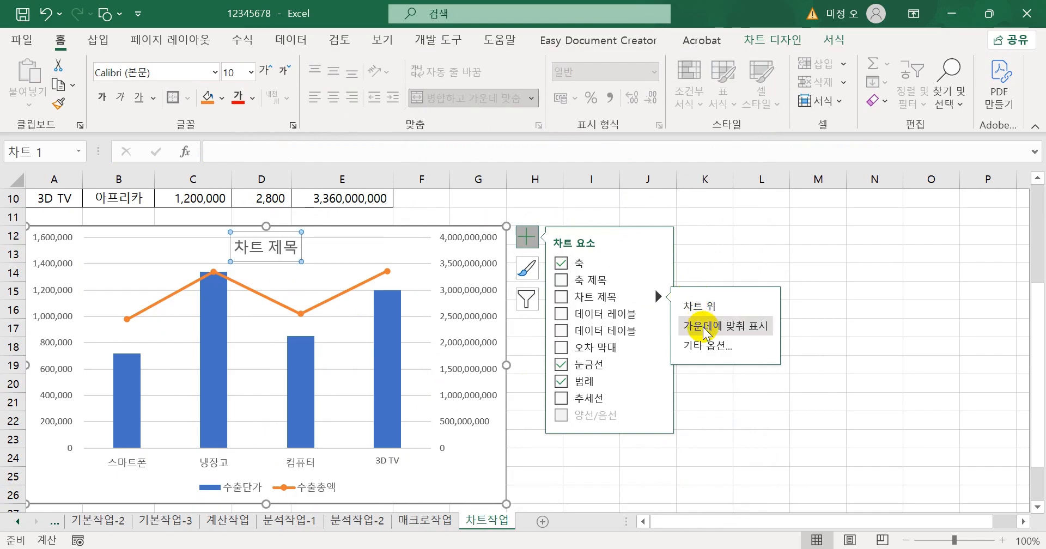
pyautogui.click(588, 300)
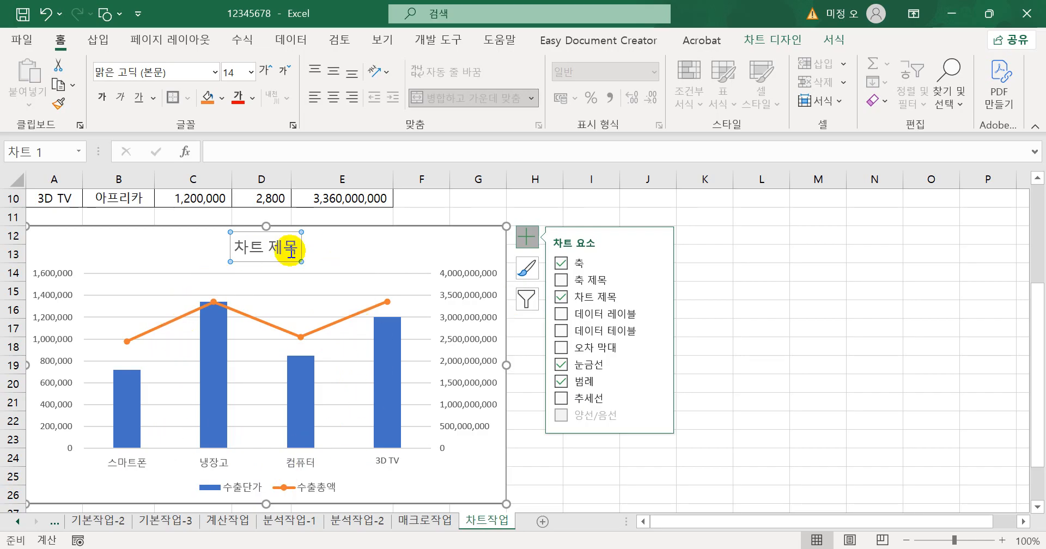
pyautogui.moveTo(402, 361)
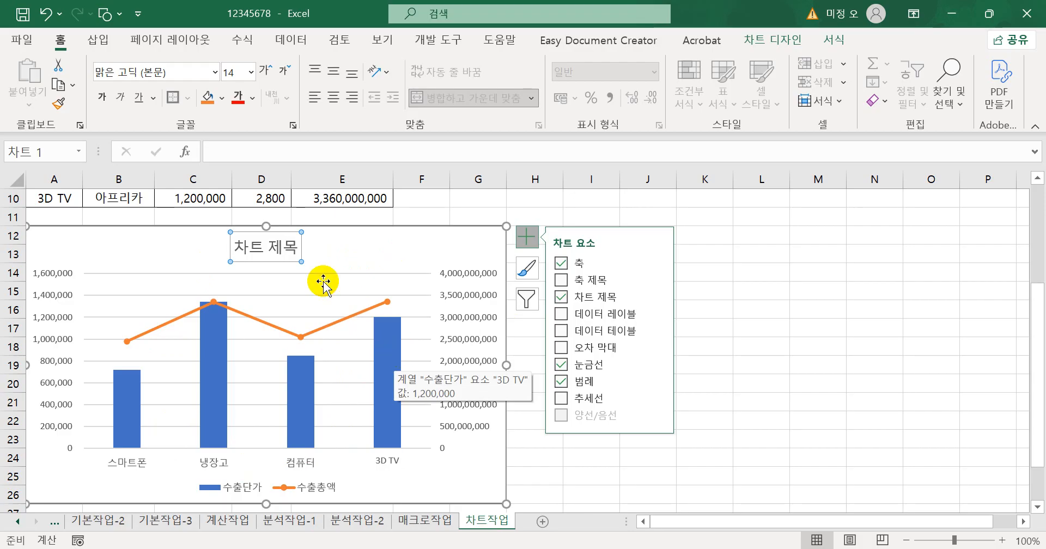
# Replace the chart title's placeholder text with 가전제품 수출현황.
pyautogui.click(284, 251)
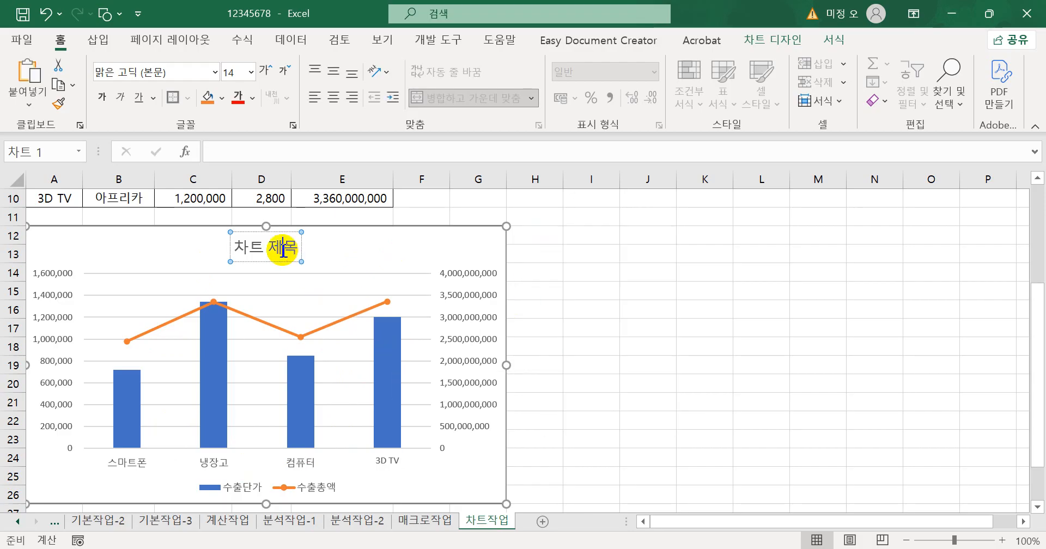
pyautogui.tripleClick(283, 251)
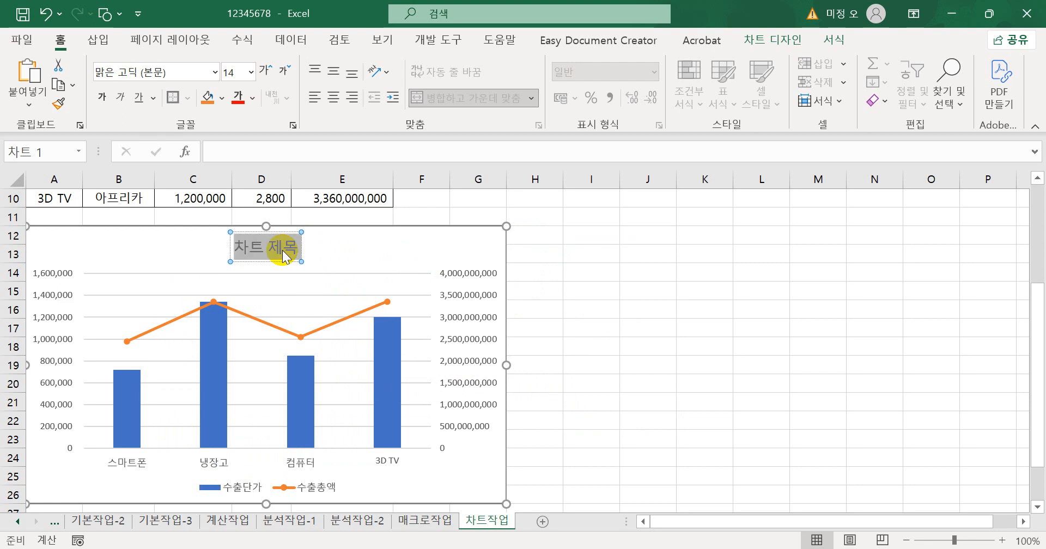
pyautogui.write('가전')
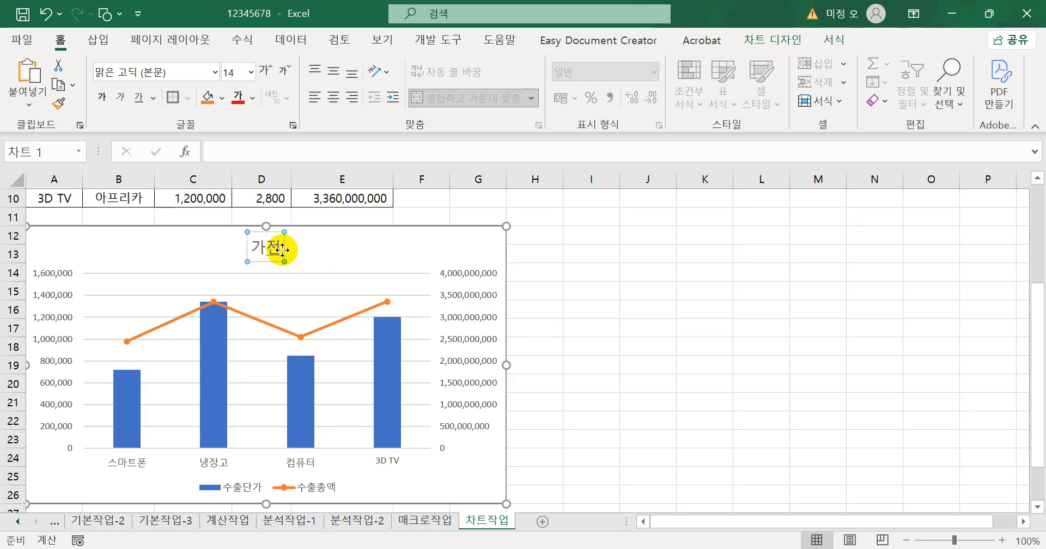
pyautogui.write('제ㅍㅜㅁ')
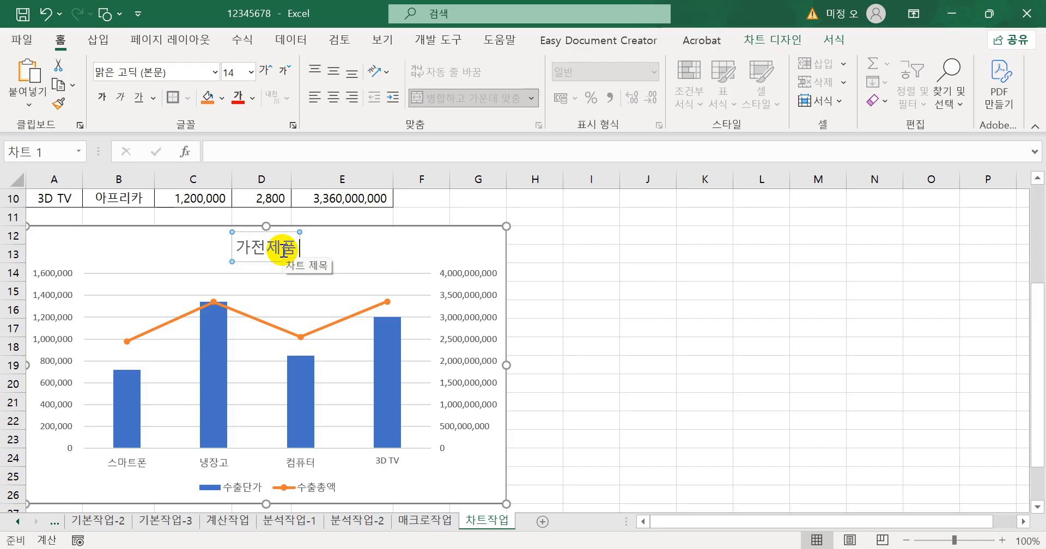
pyautogui.write(' 수출현호')
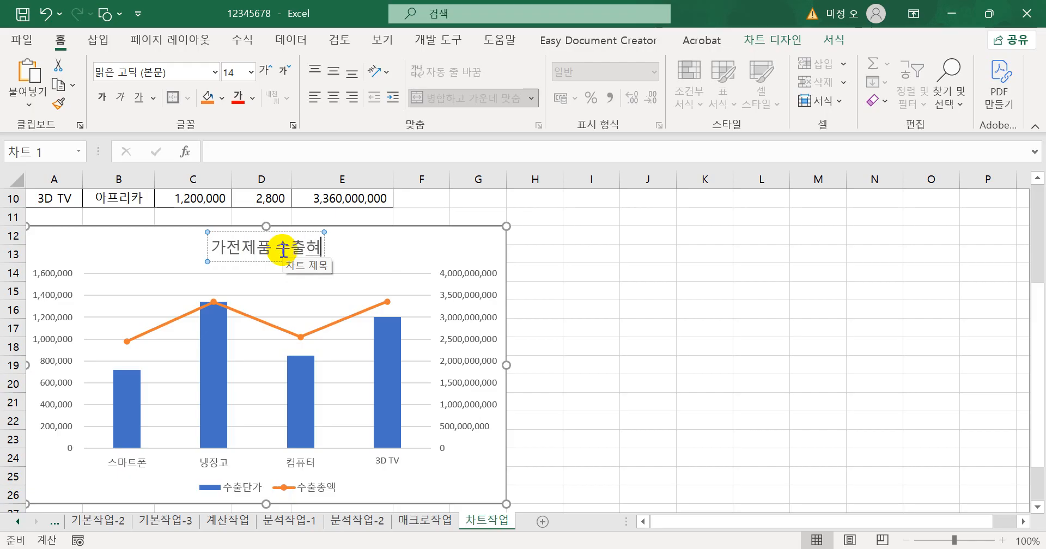
pyautogui.write('ㅏㅇ')
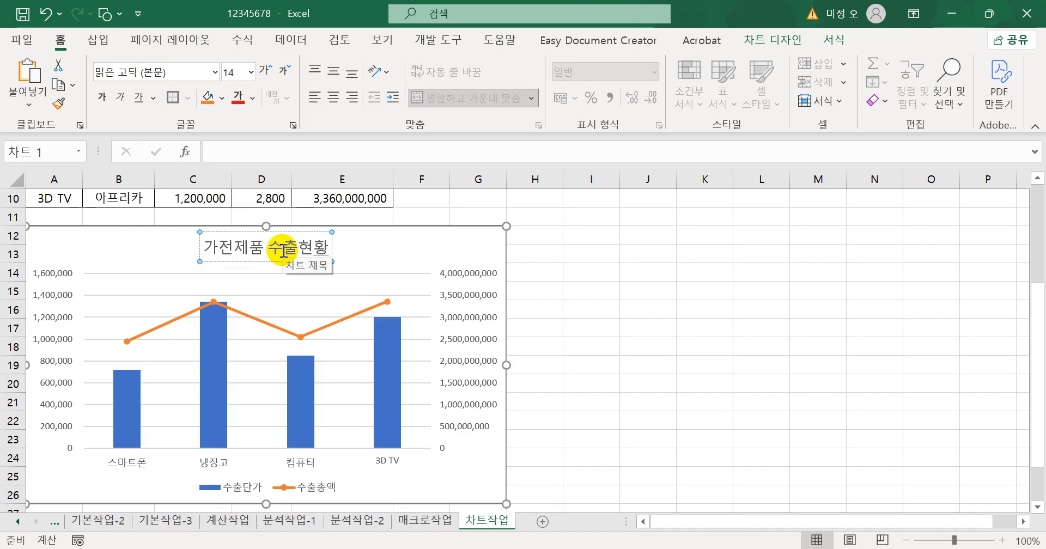
# Format the chart title text in 궁서체, size 16, bold and italic.
pyautogui.tripleClick(284, 250)
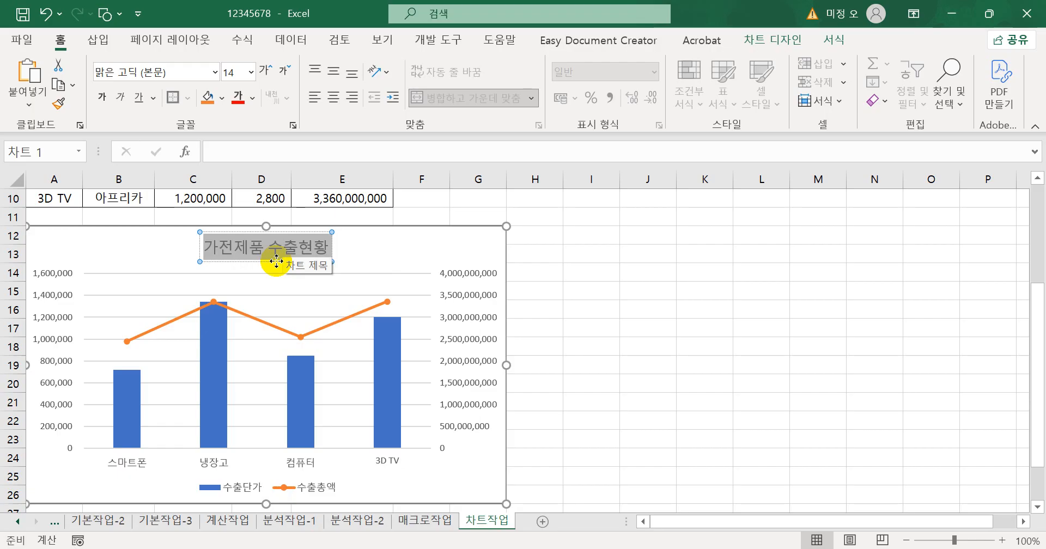
pyautogui.click(215, 72)
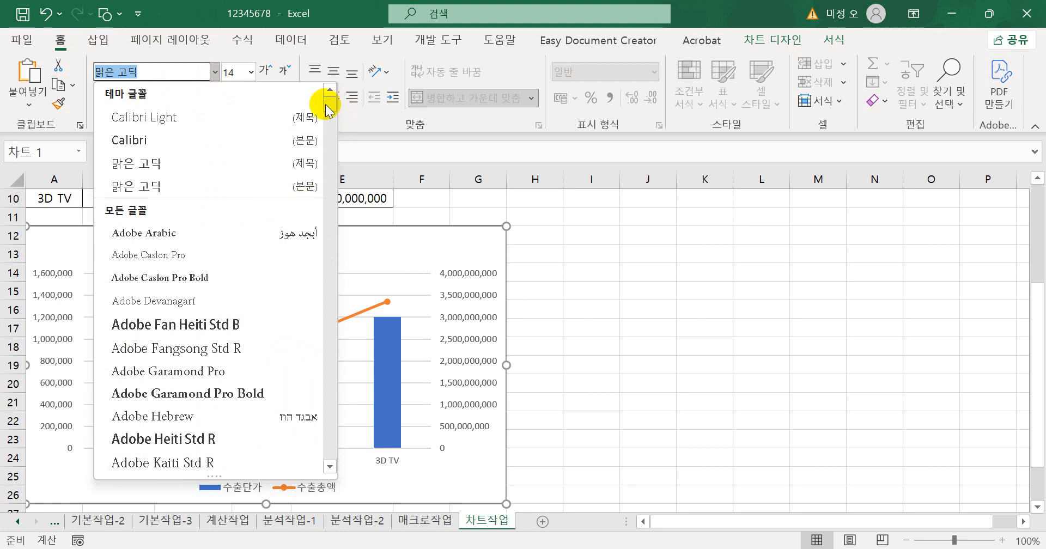
pyautogui.moveTo(328, 104); pyautogui.dragTo(319, 262)
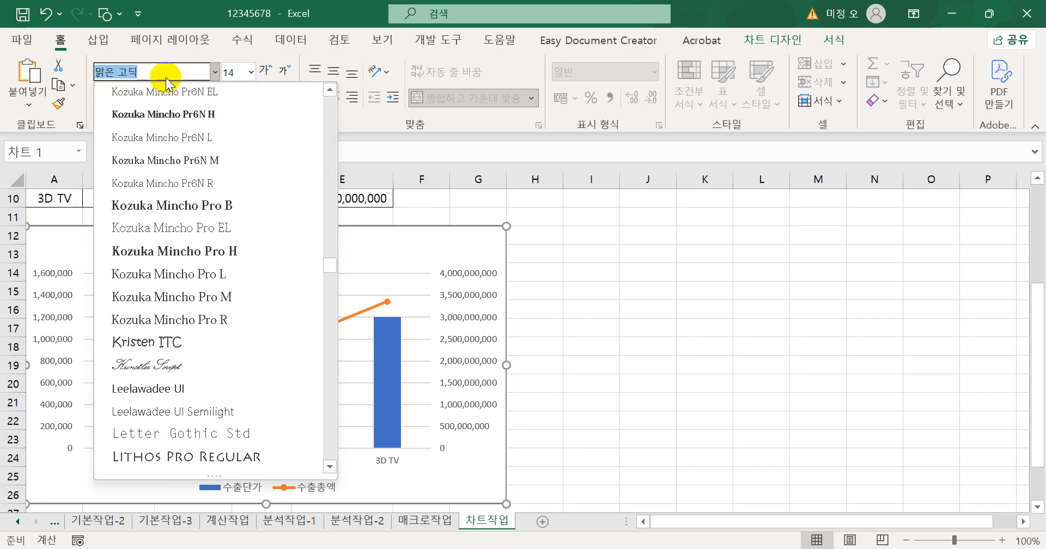
pyautogui.write('궁')
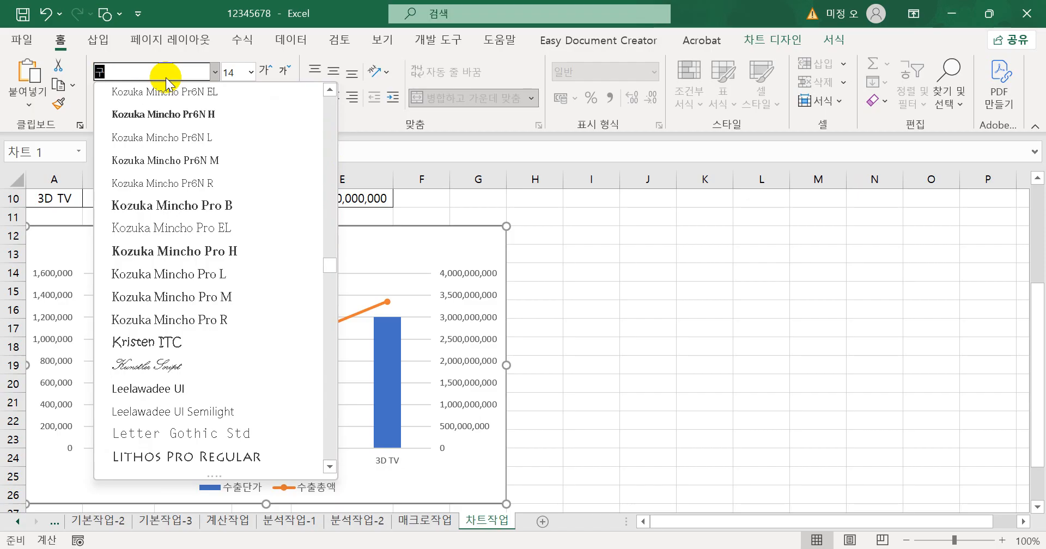
pyautogui.write('서')
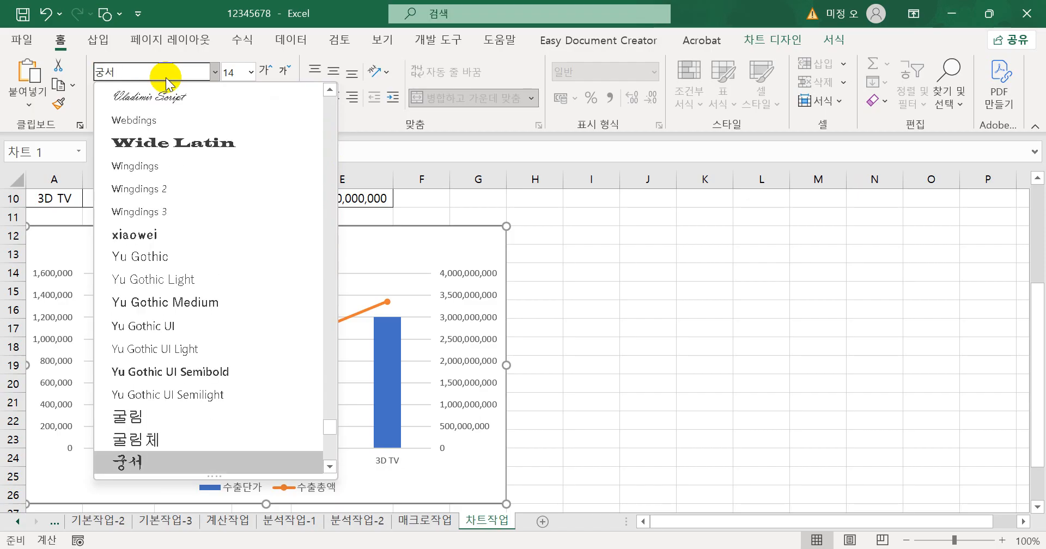
pyautogui.write('체')
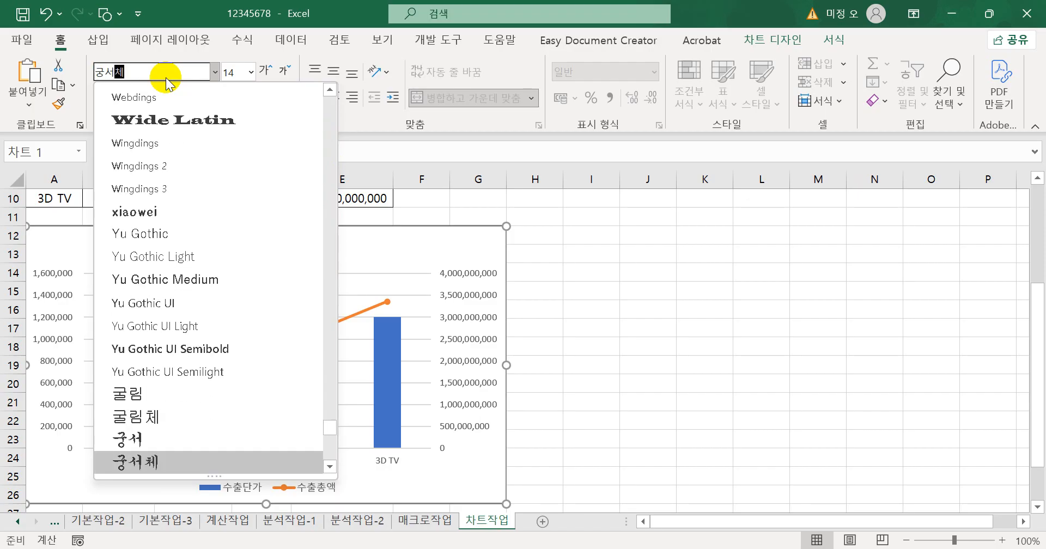
pyautogui.press('Return')
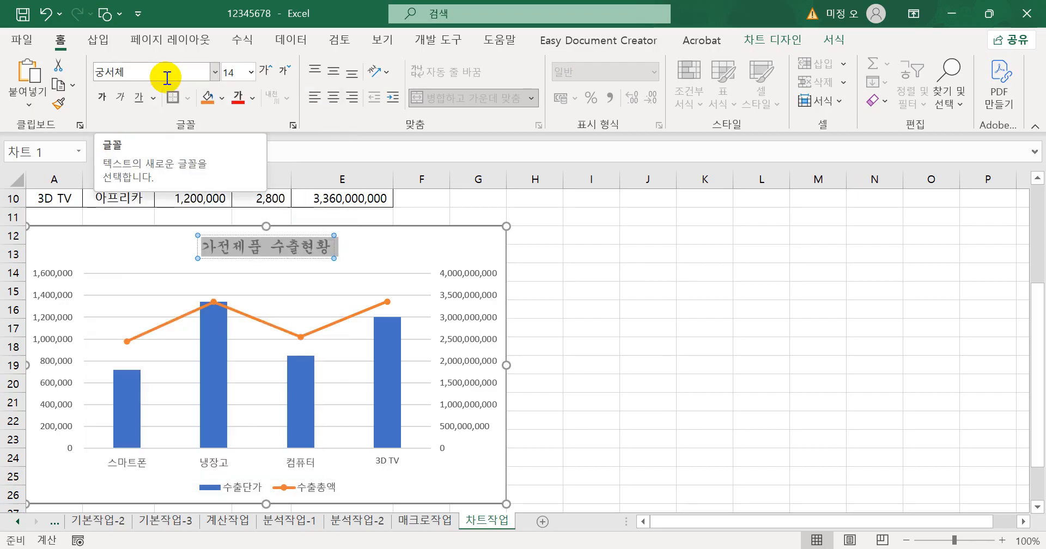
pyautogui.click(265, 72)
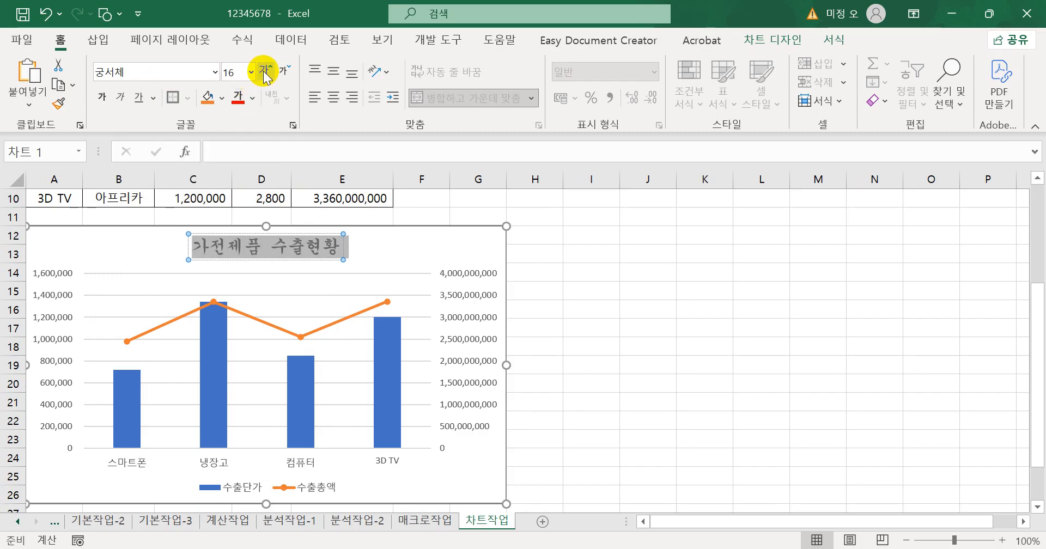
pyautogui.click(102, 99)
pyautogui.click(121, 98)
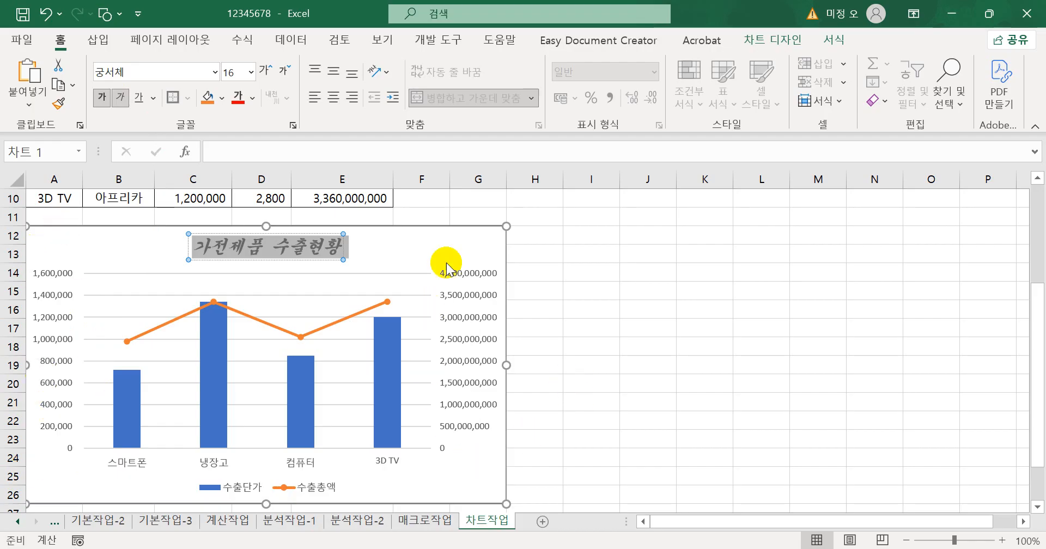
# Set the major unit of the primary vertical value axis to 400000.
pyautogui.click(57, 279)
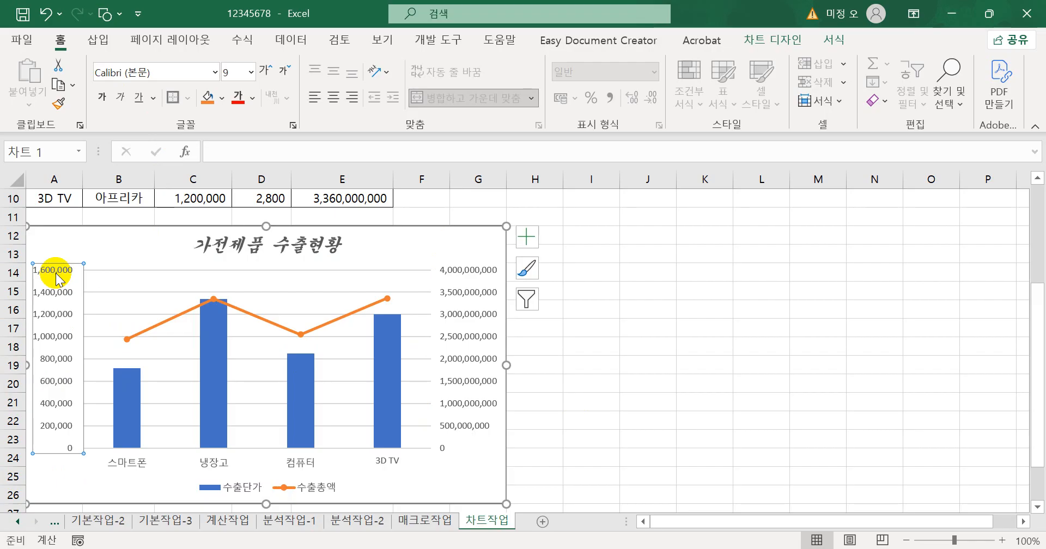
pyautogui.rightClick(57, 279)
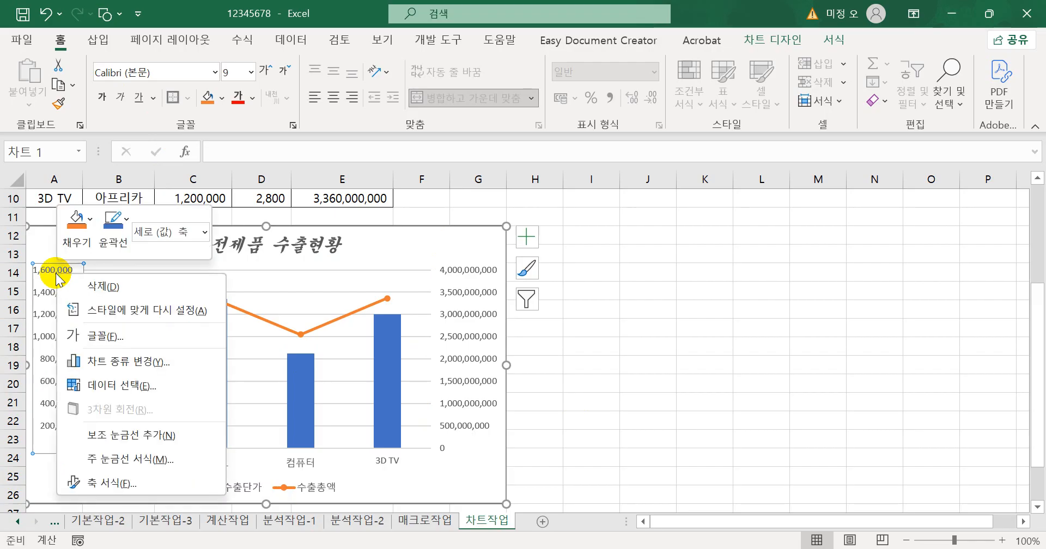
pyautogui.click(111, 488)
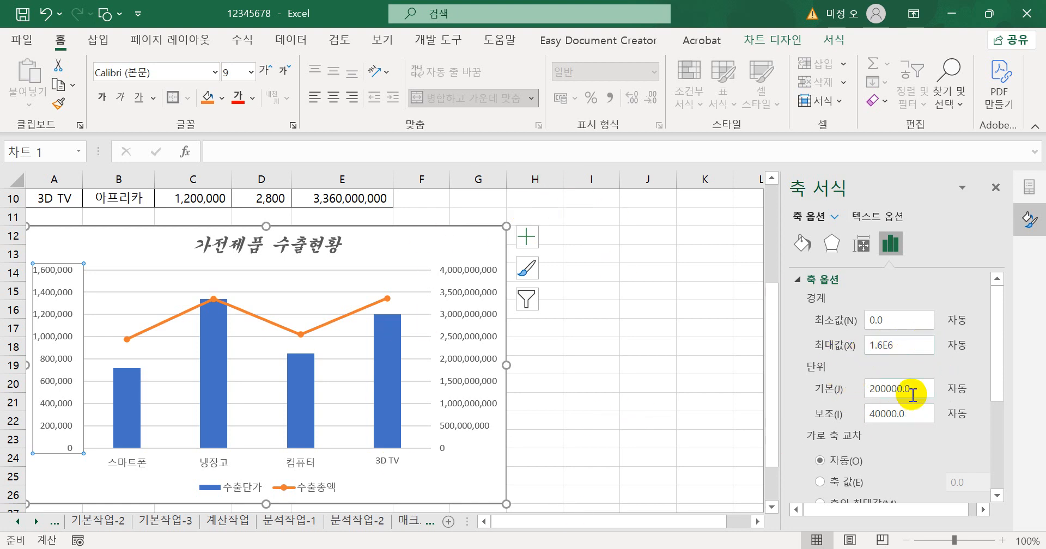
pyautogui.click(871, 389)
pyautogui.press('BackSpace')
pyautogui.write('4')
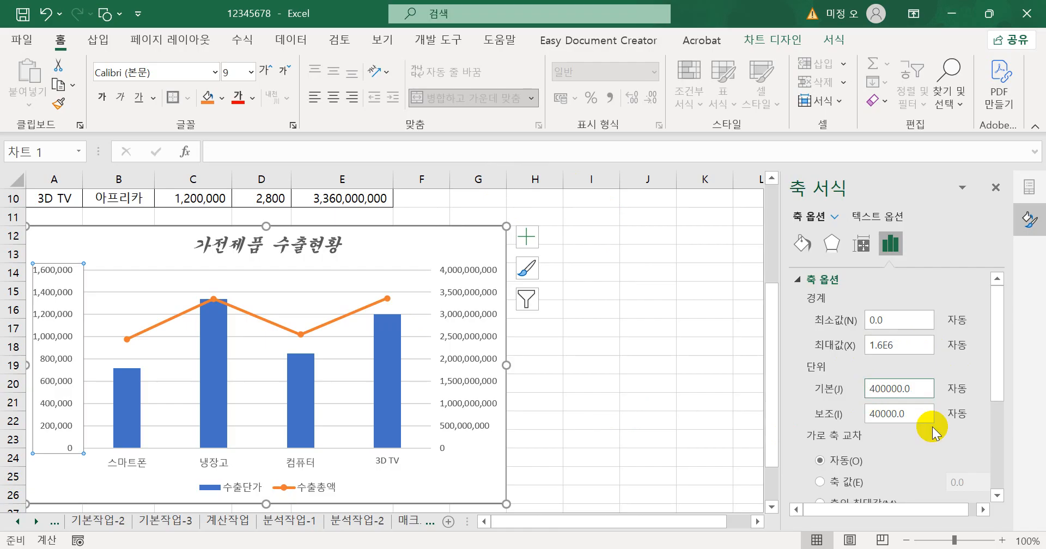
pyautogui.press('Return')
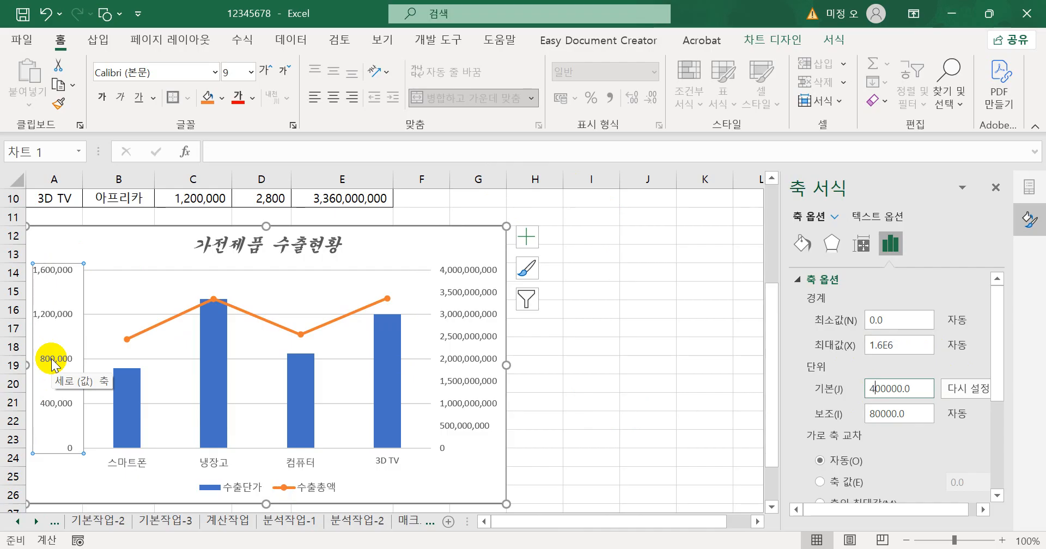
pyautogui.click(487, 272)
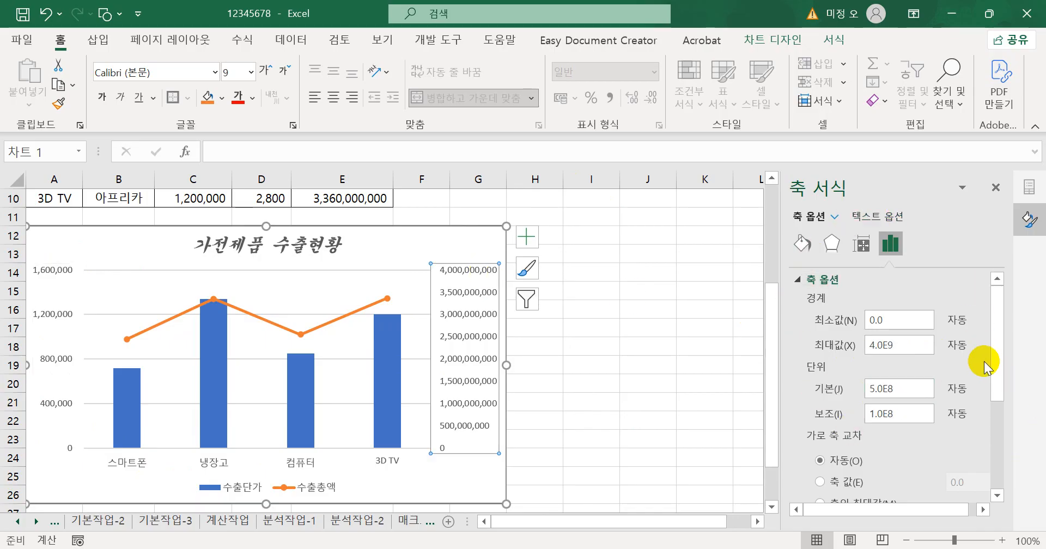
pyautogui.click(870, 389)
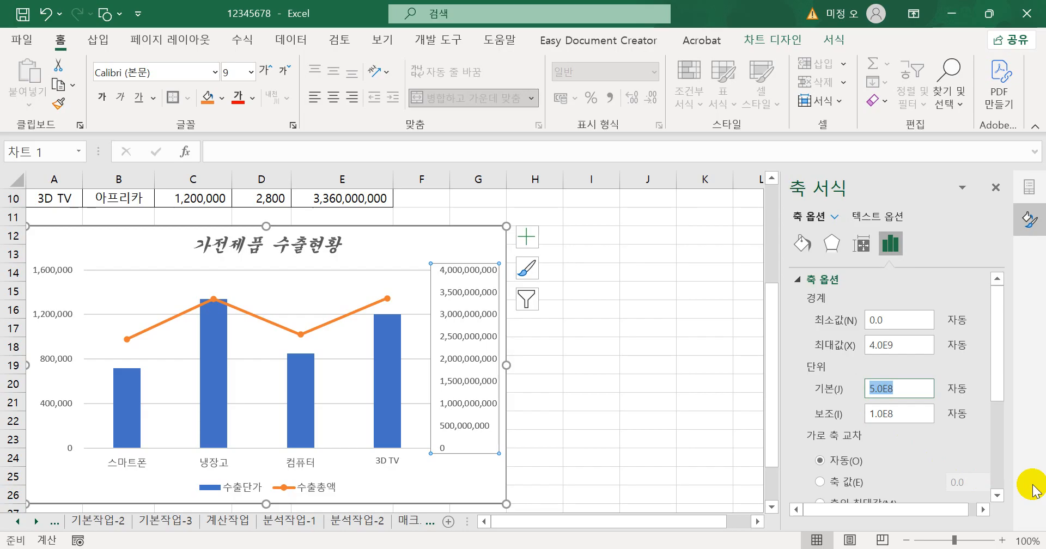
pyautogui.write('1000000000')
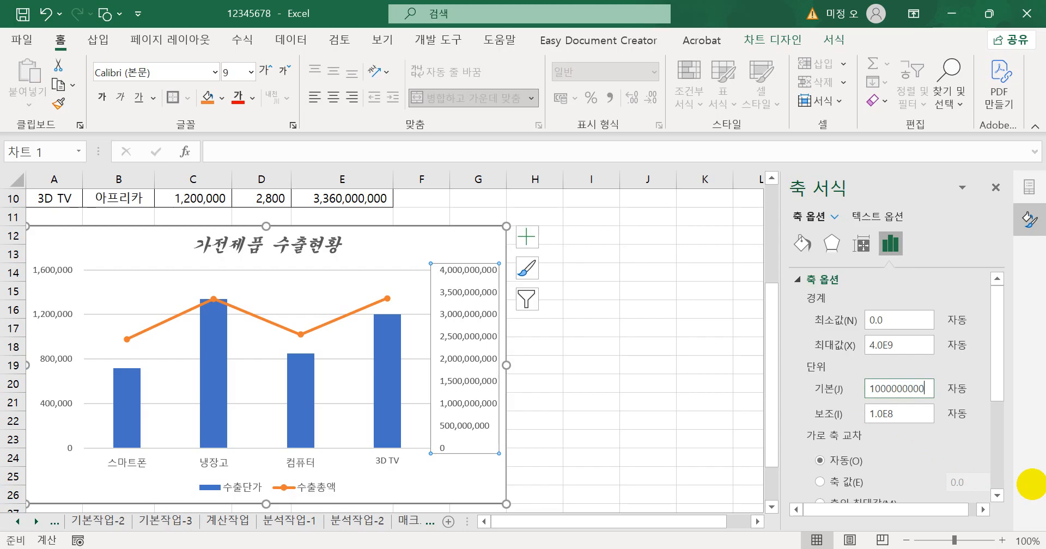
pyautogui.press('Return')
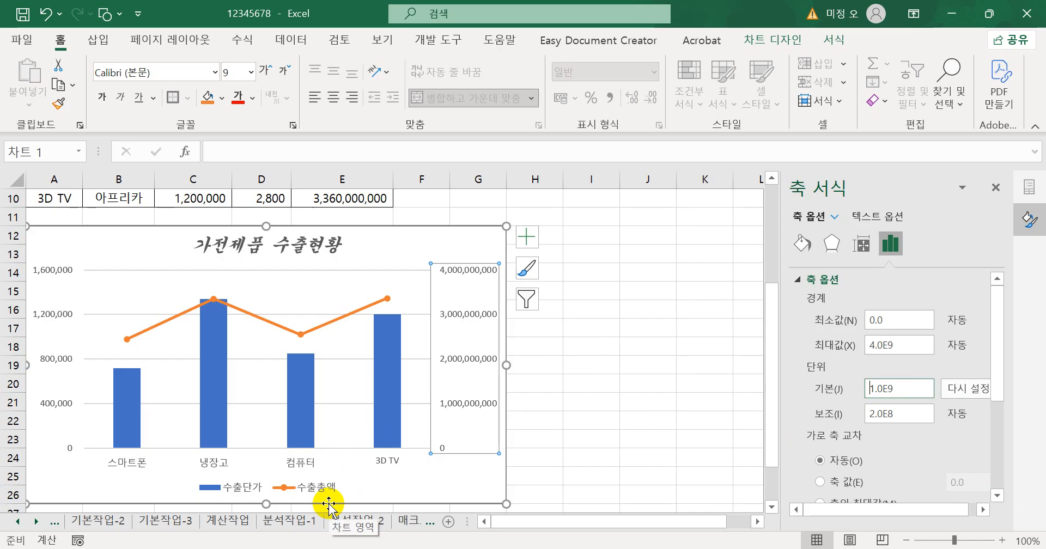
# Add a data label above only the 3D TV point of the 수출총액 line and place the legend to the right of the plot.
pyautogui.click(387, 298)
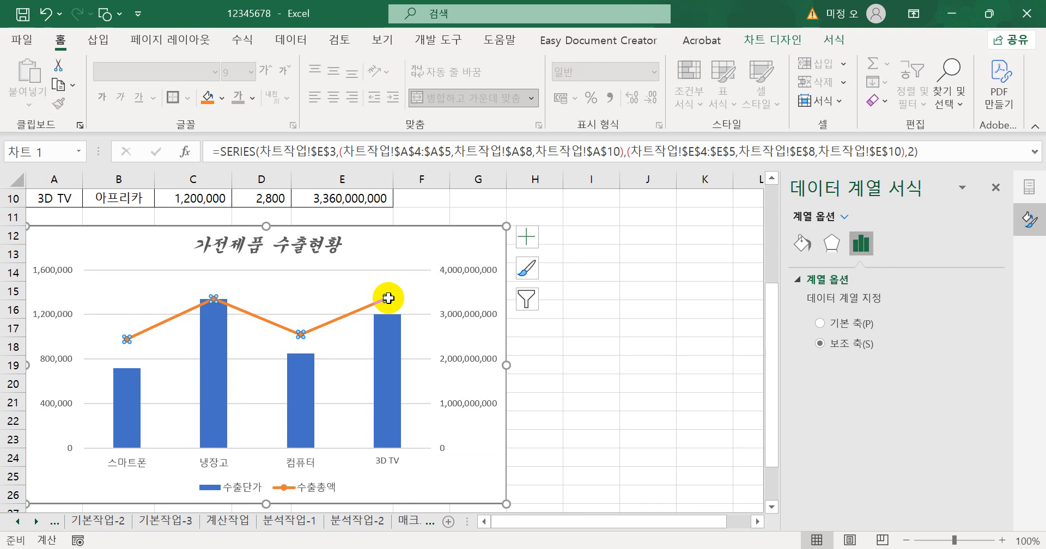
pyautogui.click(387, 298)
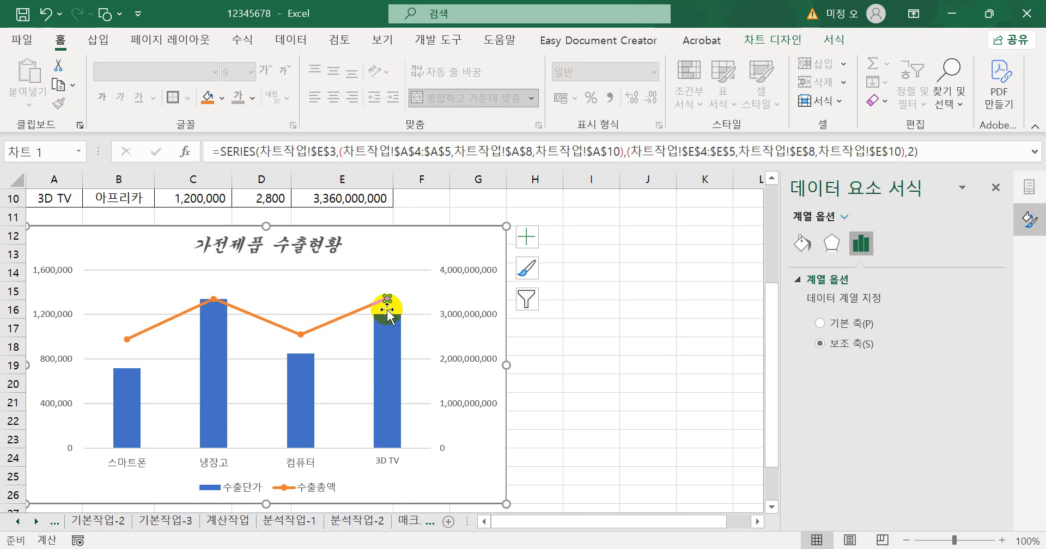
pyautogui.click(524, 239)
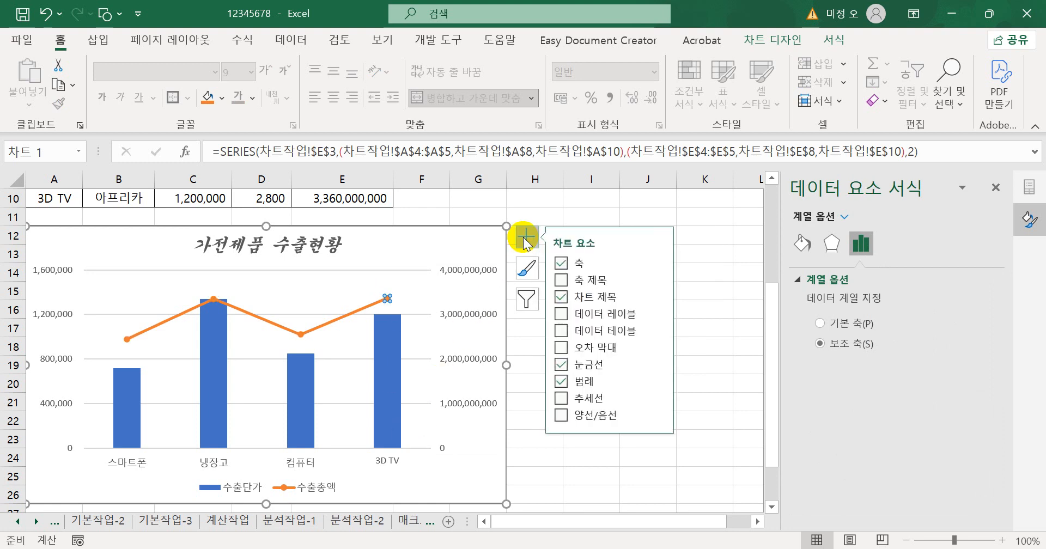
pyautogui.click(657, 314)
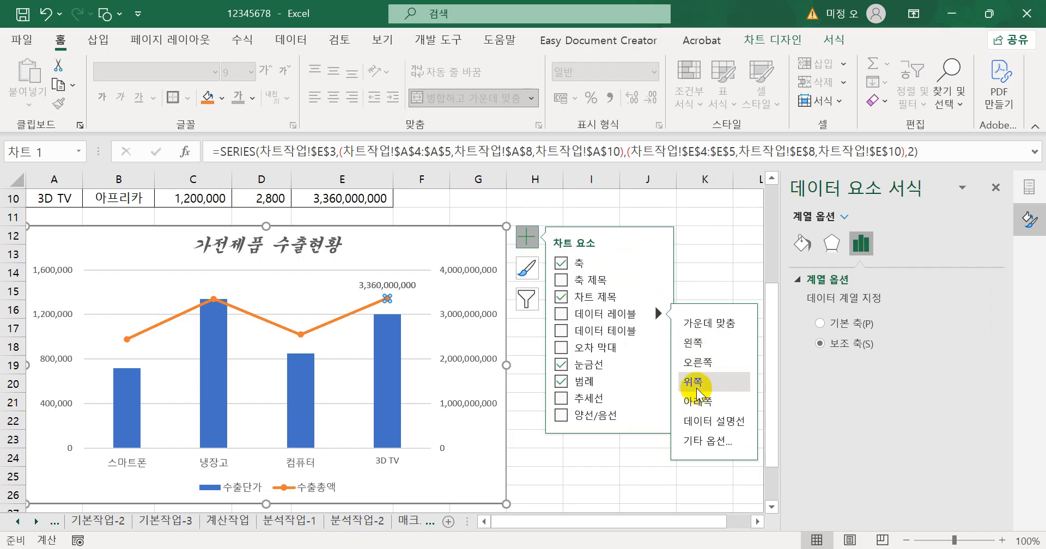
pyautogui.click(697, 388)
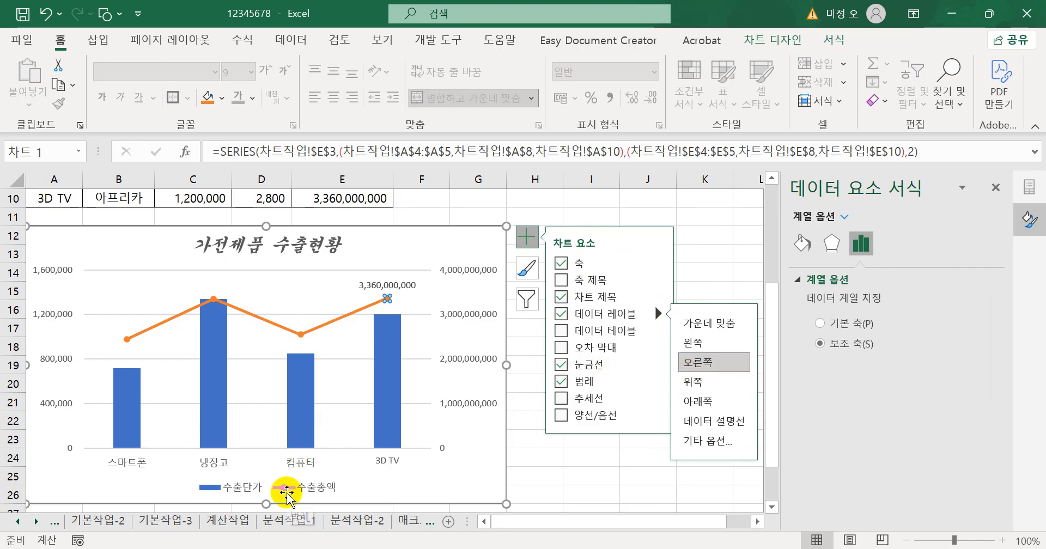
pyautogui.click(658, 381)
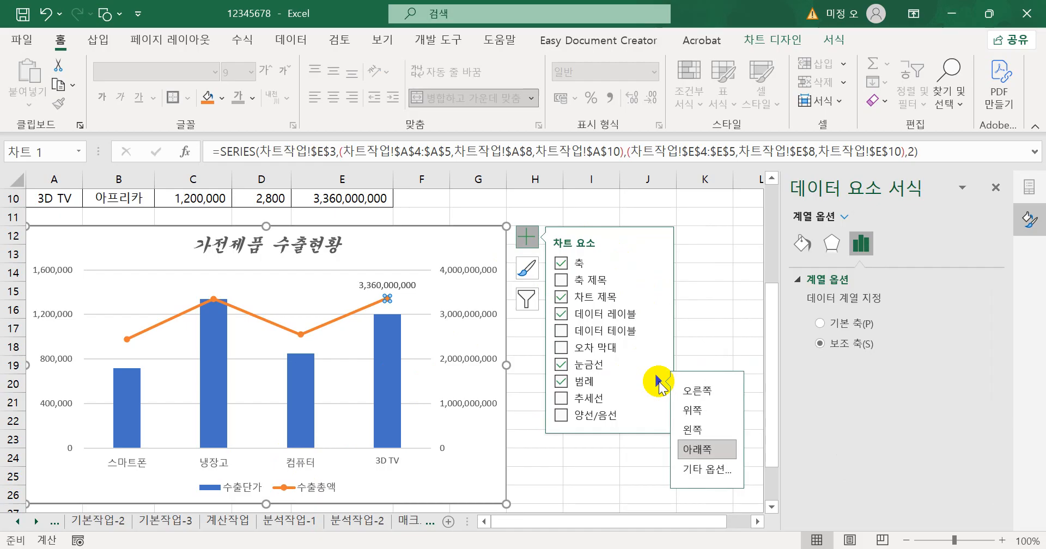
pyautogui.click(694, 390)
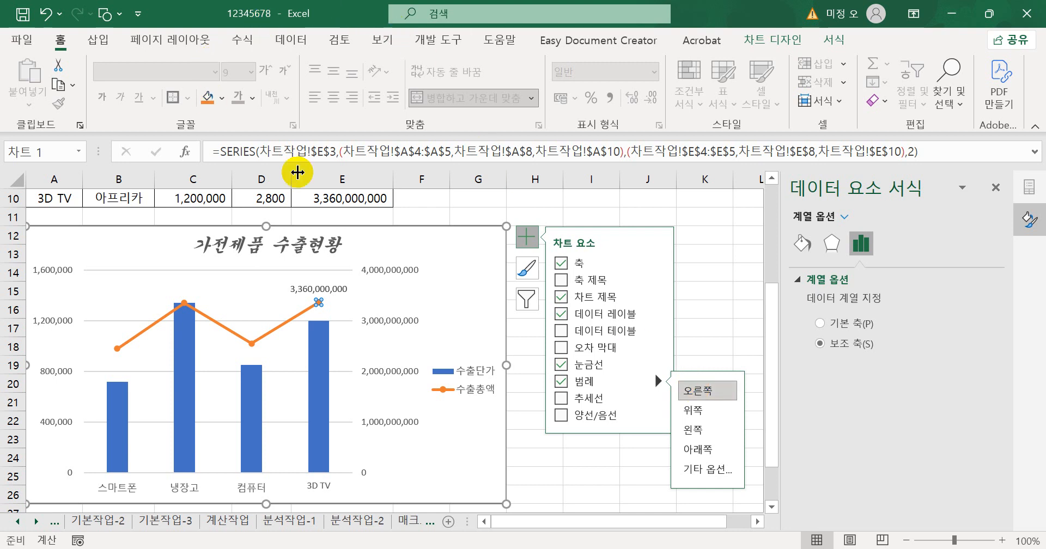
# Set the chart area's border width to 3 pt and give the border rounded corners.
pyautogui.click(494, 244)
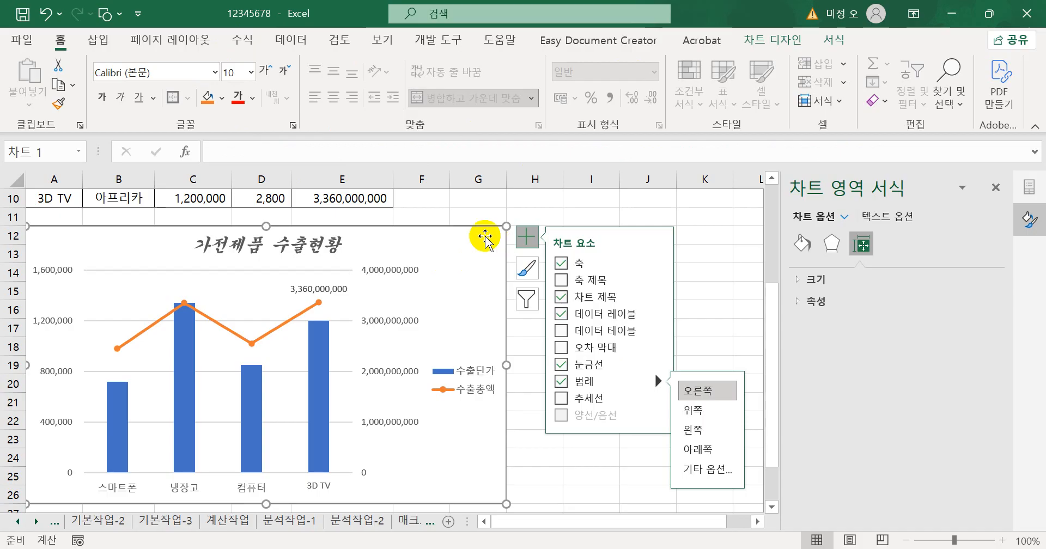
pyautogui.click(801, 246)
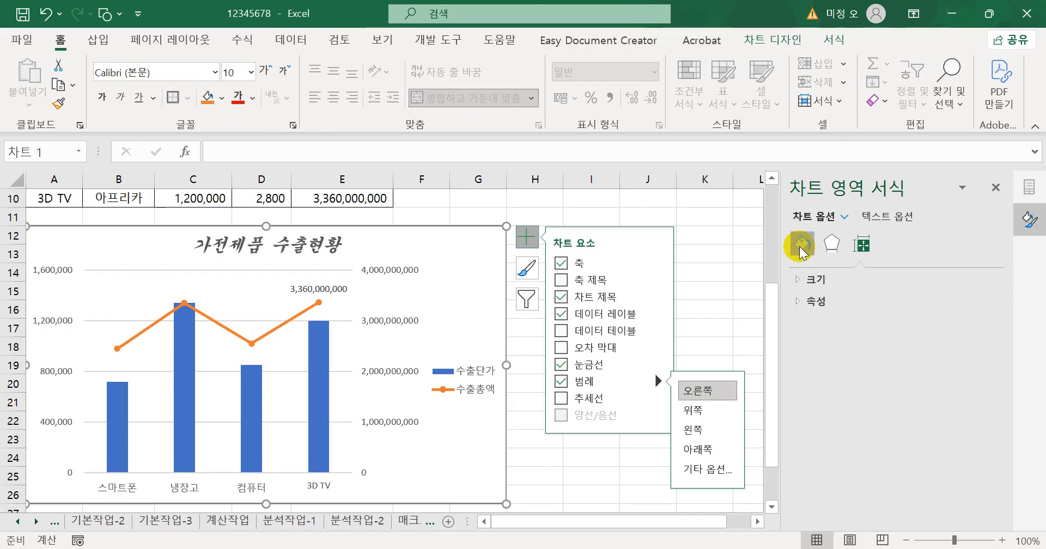
pyautogui.click(812, 310)
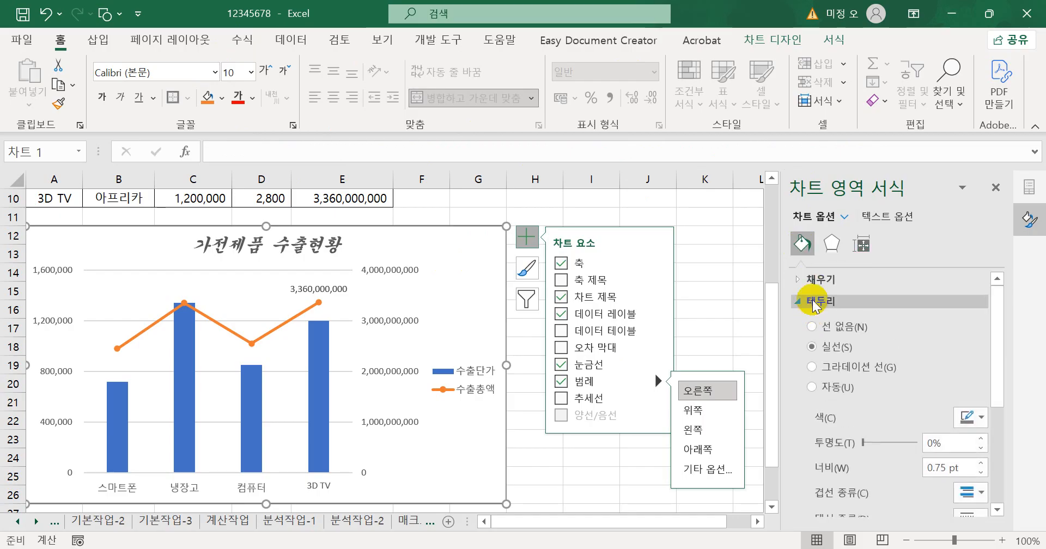
pyautogui.moveTo(999, 289); pyautogui.dragTo(998, 308)
pyautogui.scroll(-2, 999, 306)
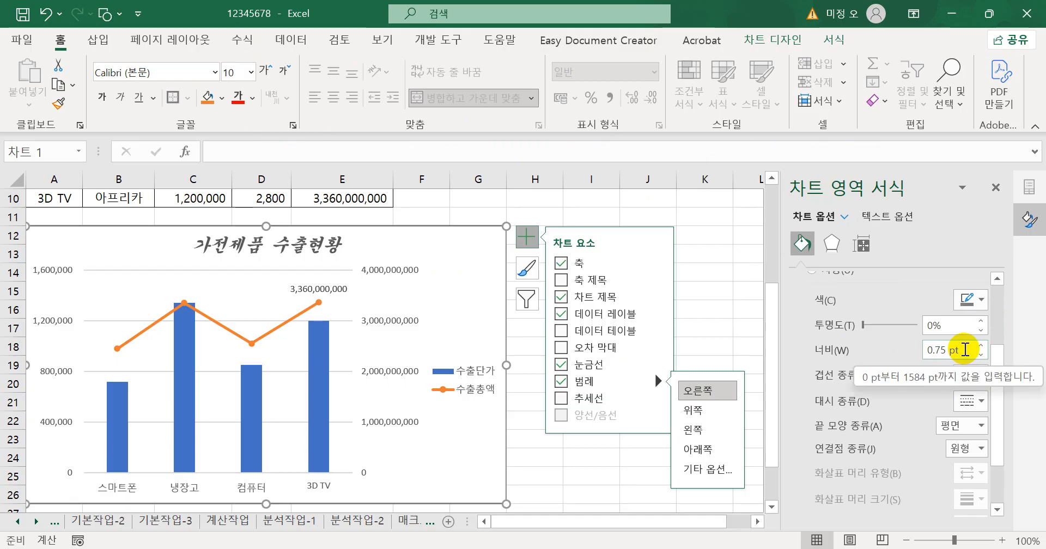
pyautogui.moveTo(965, 350); pyautogui.dragTo(851, 361)
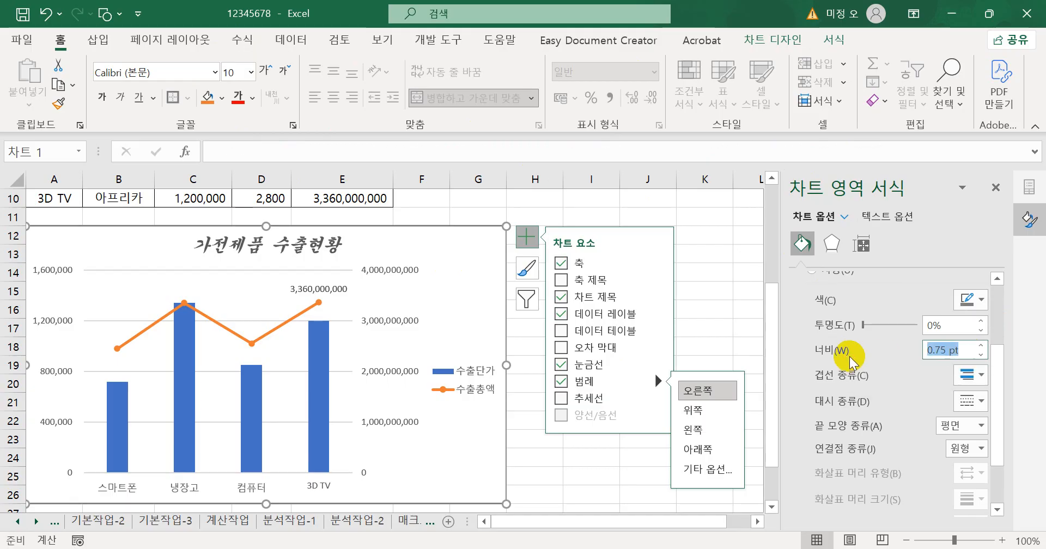
pyautogui.write('3')
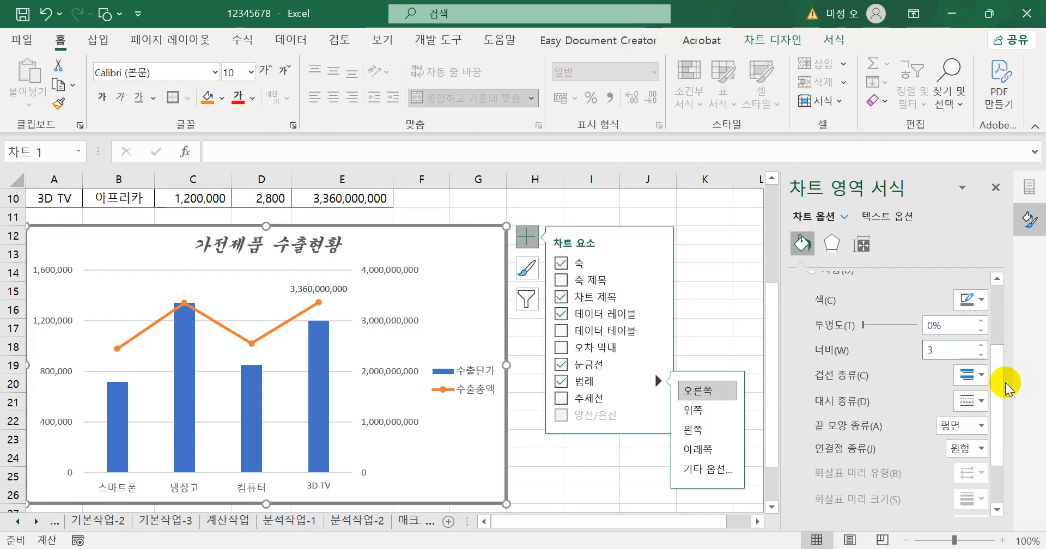
pyautogui.moveTo(1001, 390); pyautogui.dragTo(987, 482)
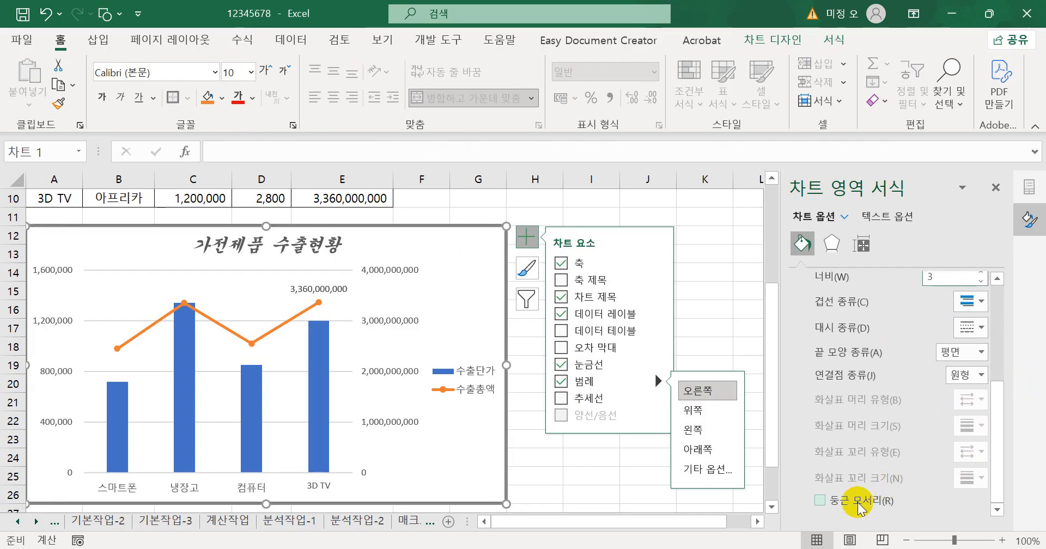
pyautogui.click(822, 501)
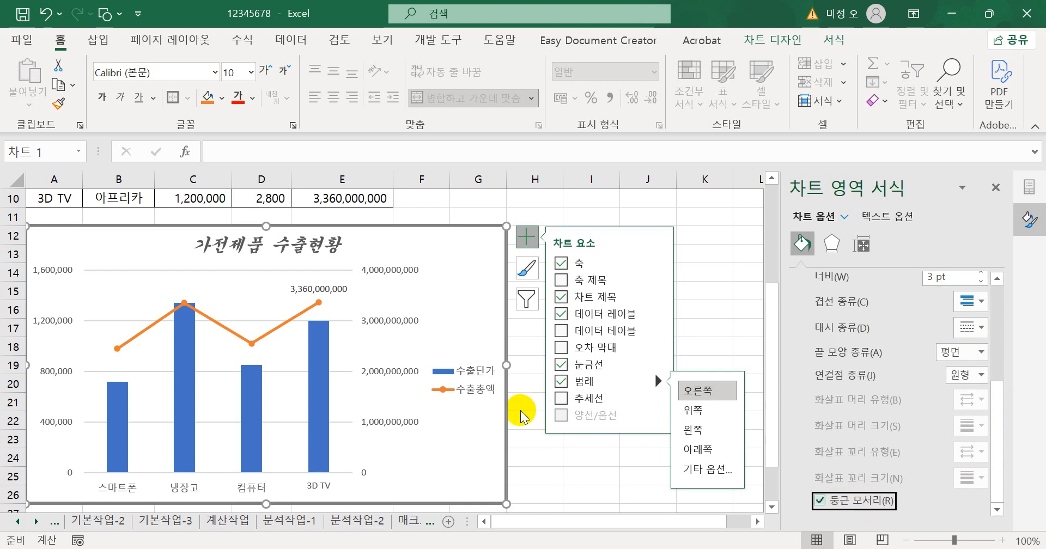
# Turn the chart border's rounded corners off and back on to compare the two shapes.
pyautogui.click(820, 500)
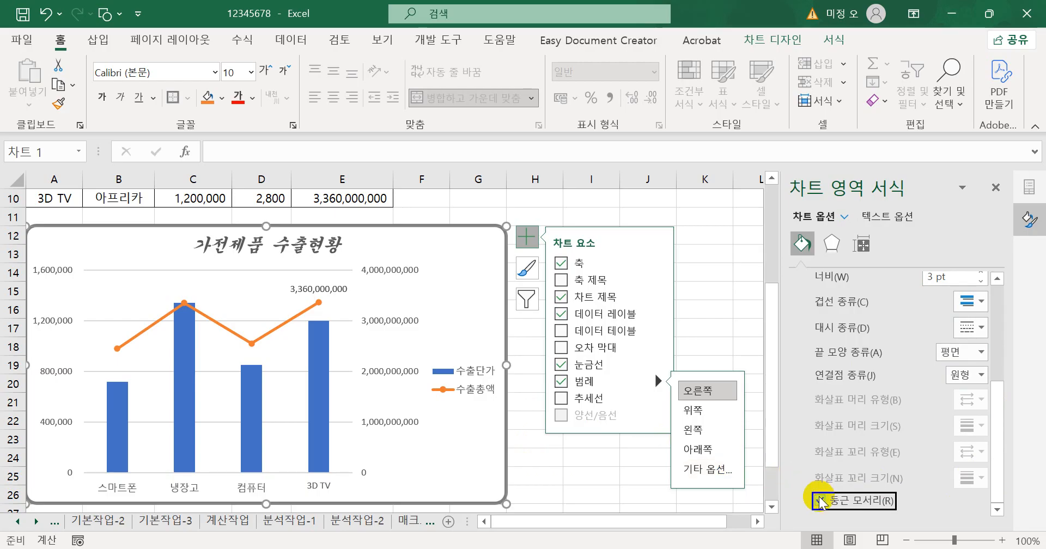
pyautogui.click(613, 476)
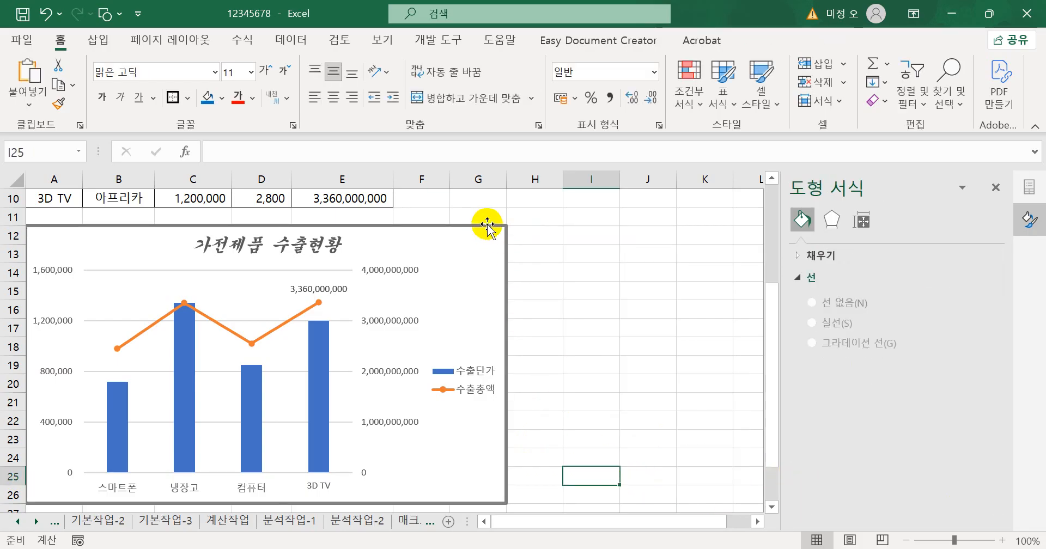
pyautogui.click(500, 236)
pyautogui.scroll(-3, 933, 455)
pyautogui.scroll(-3, 933, 454)
pyautogui.click(820, 500)
pyautogui.click(599, 381)
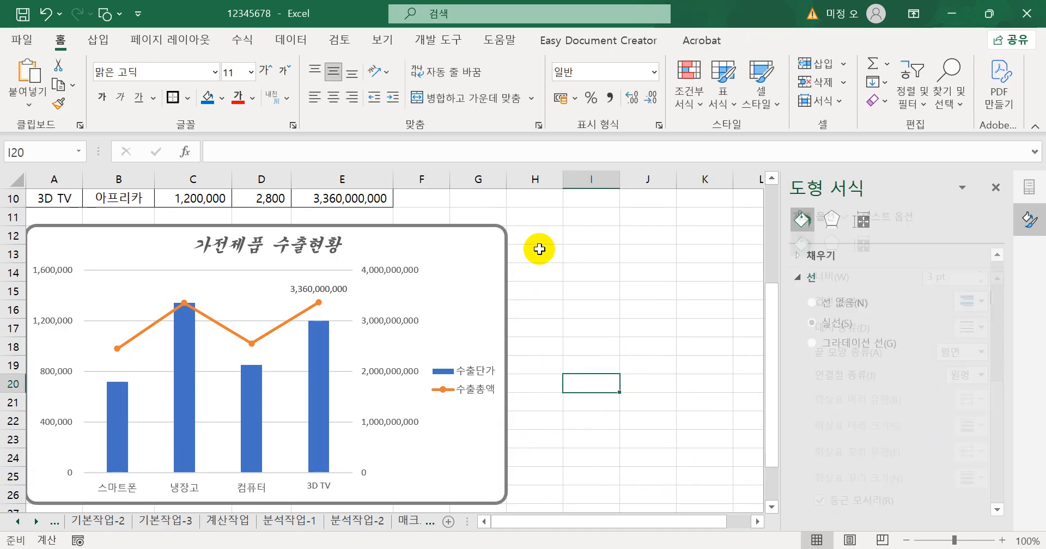
pyautogui.click(504, 277)
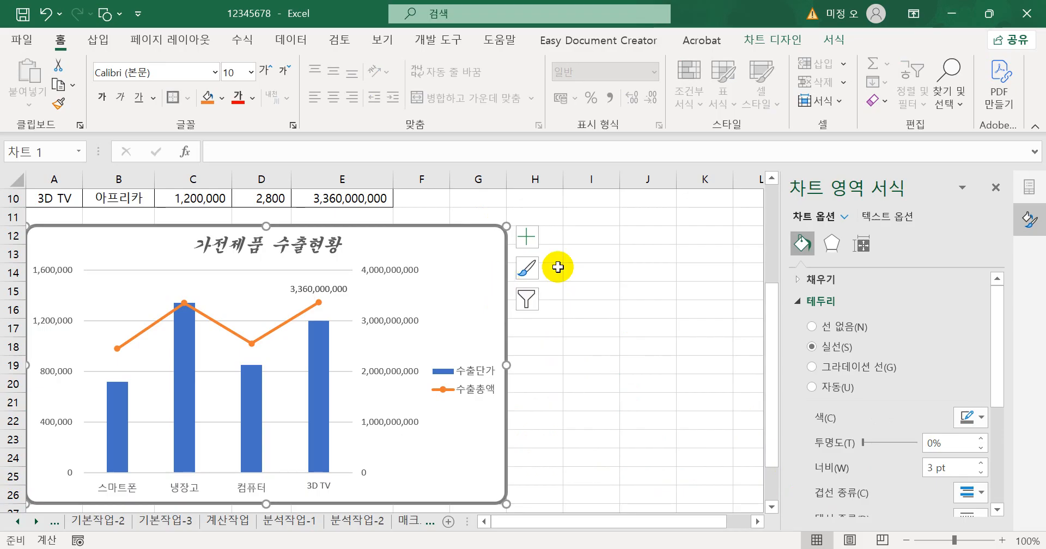
pyautogui.moveTo(424, 548)
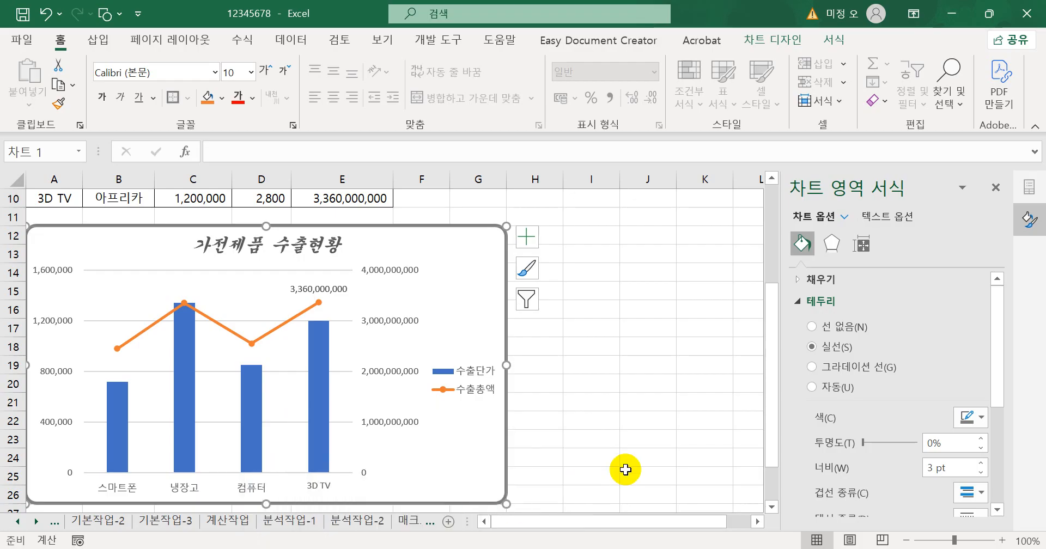
pyautogui.click(635, 439)
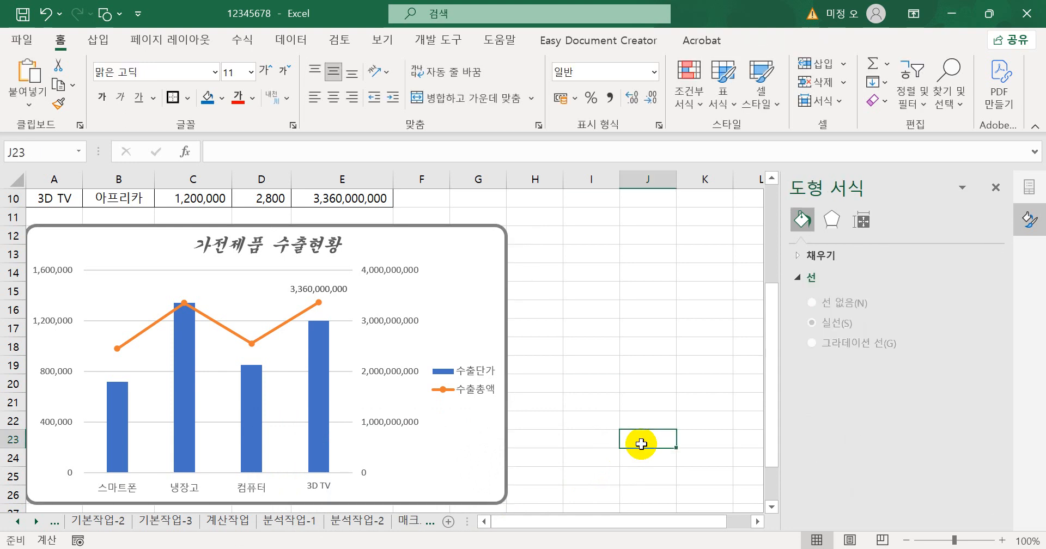